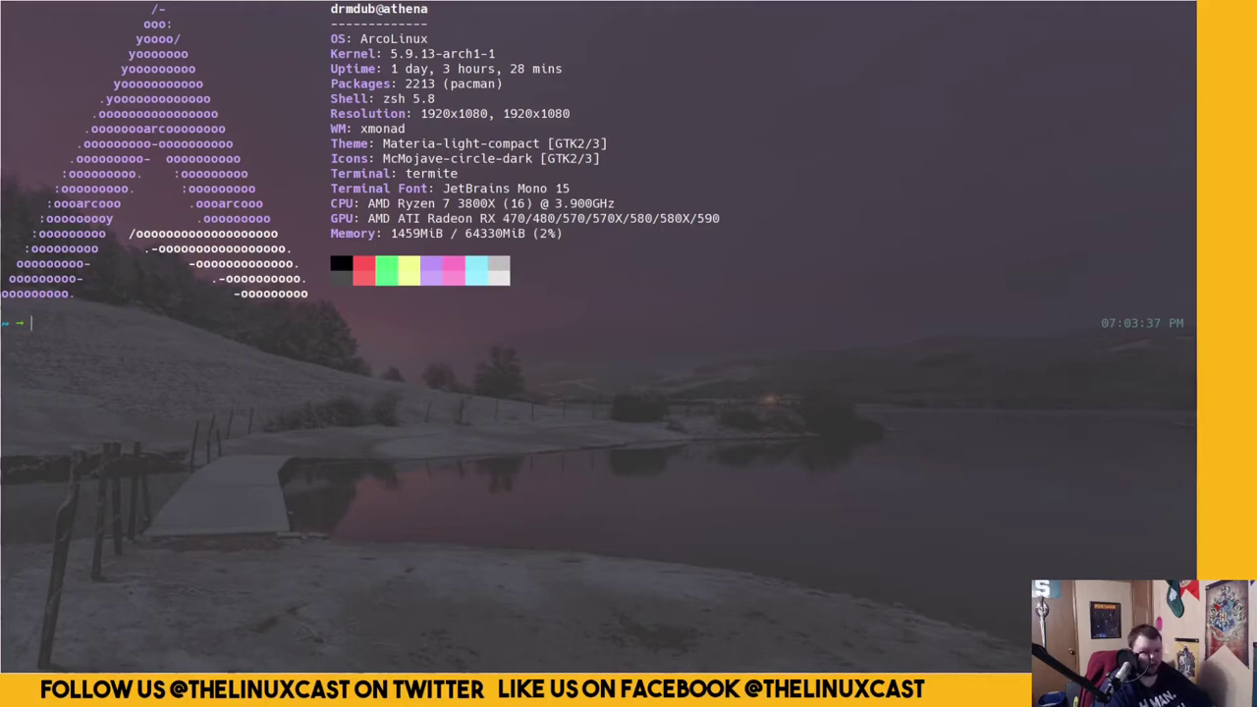
Enlarge the terminal text and change to the .xmonad directory
key(ctrl+plus)
key(ctrl+plus)
key(ctrl+plus)
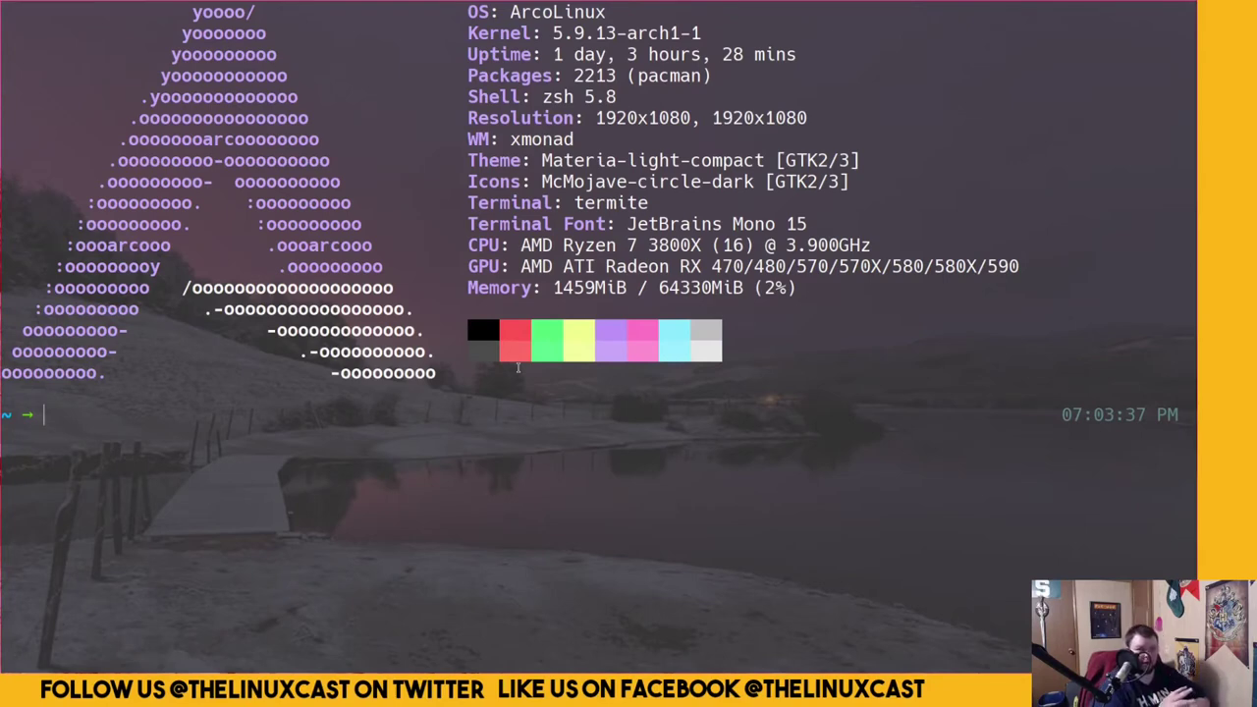
text(cd .)
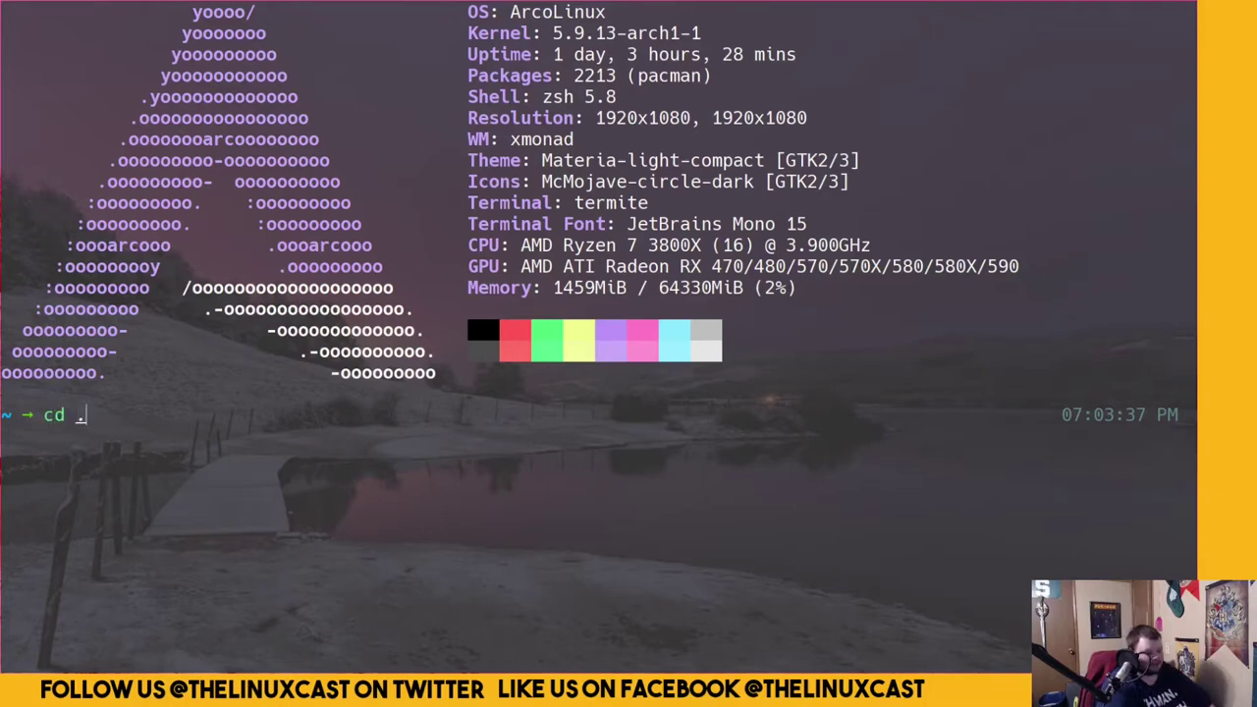
text(xmonad/)
key(Return)
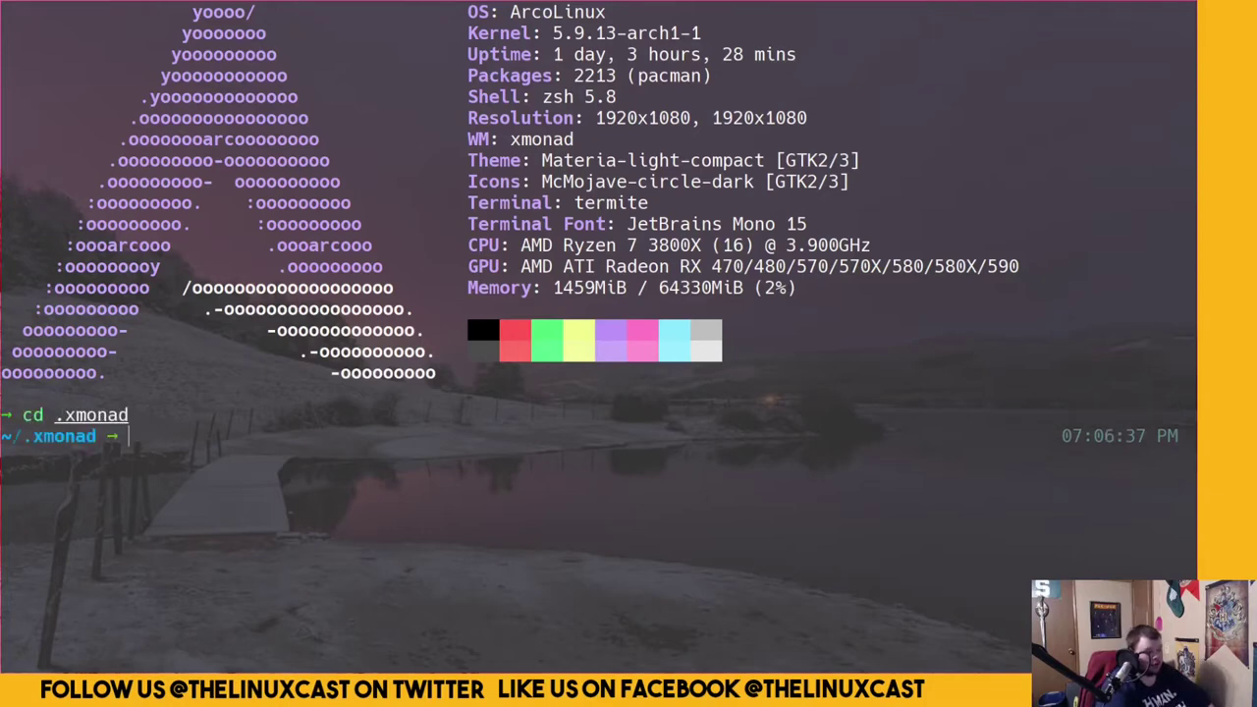
List the files in the .xmonad directory and open xmonad.hs in the editor using the v command
text(ls)
key(Return)
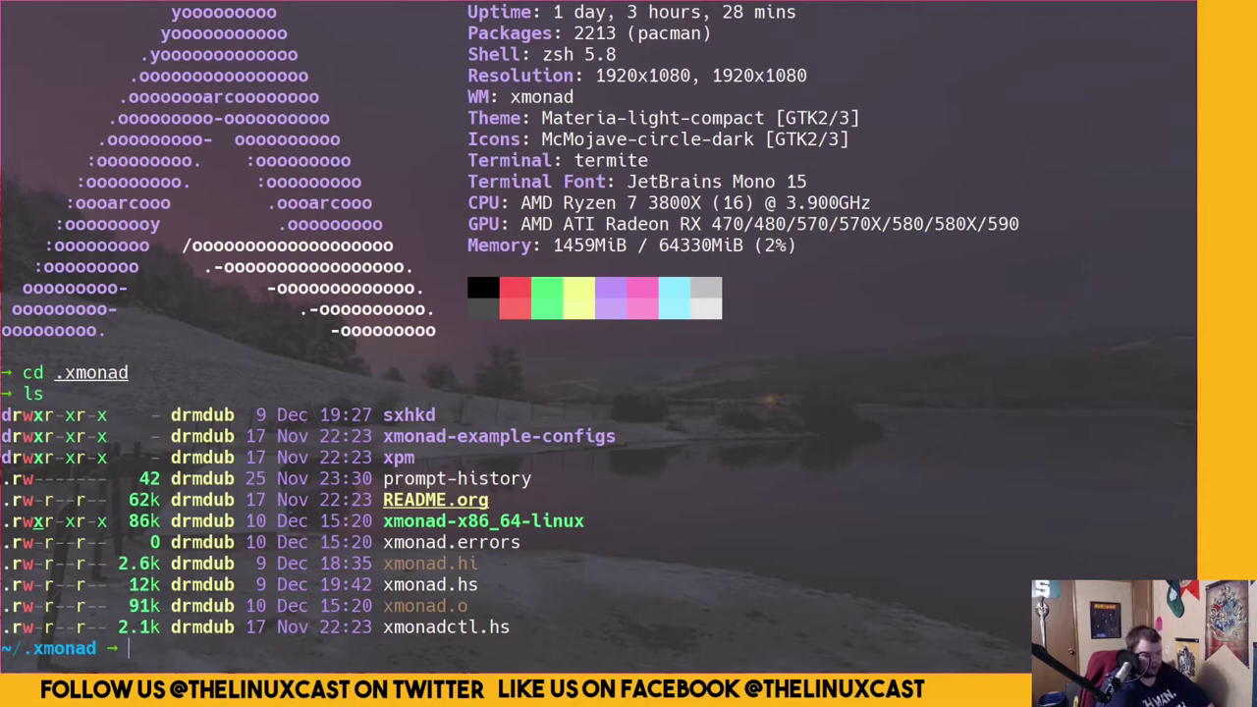
text(v xmonad.hs)
key(Return)
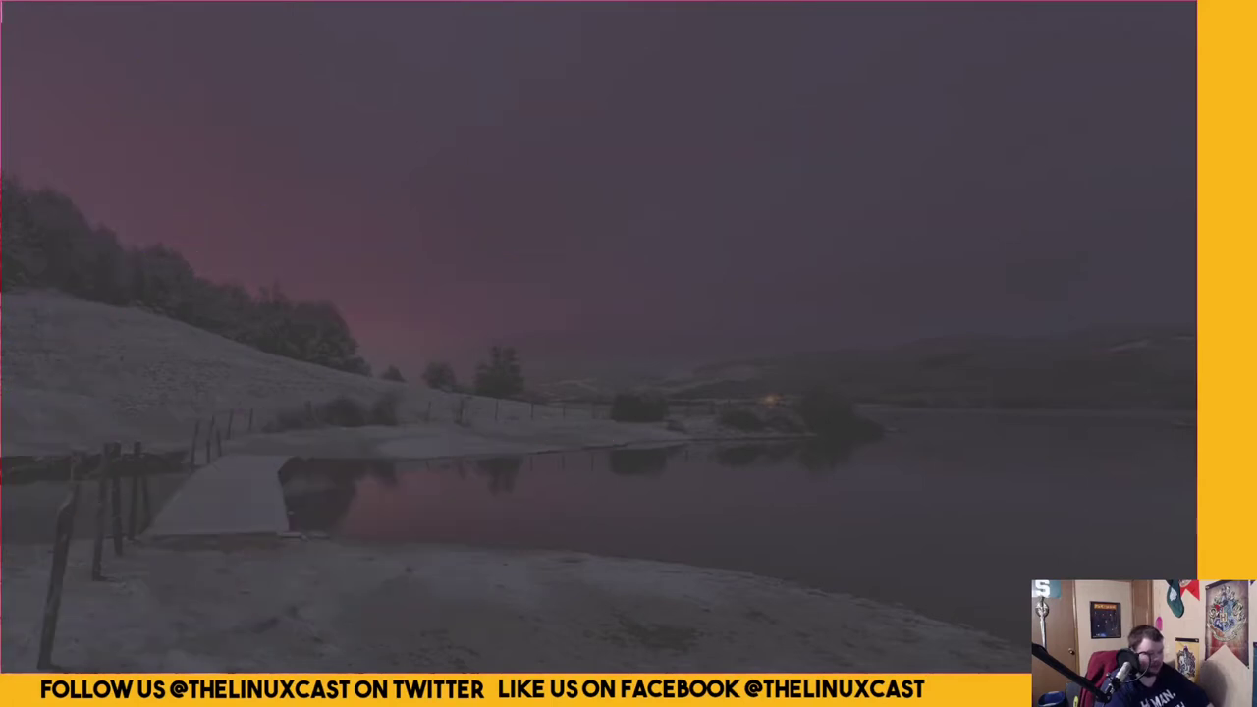
Search xmonad.hs for startupHook
key(j)
key(j)
key(j)
key(j)
key(j)
key(j)
key(j)
key(j)
key(j)
key(j)
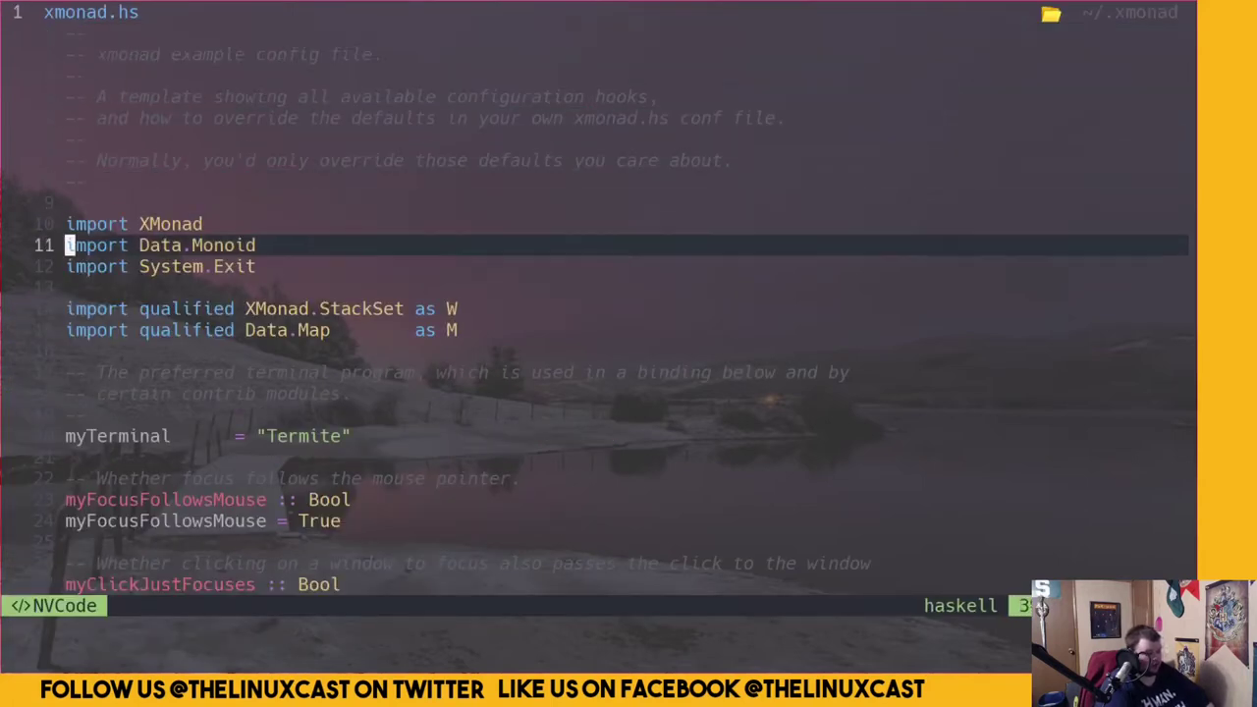
text(j/star)
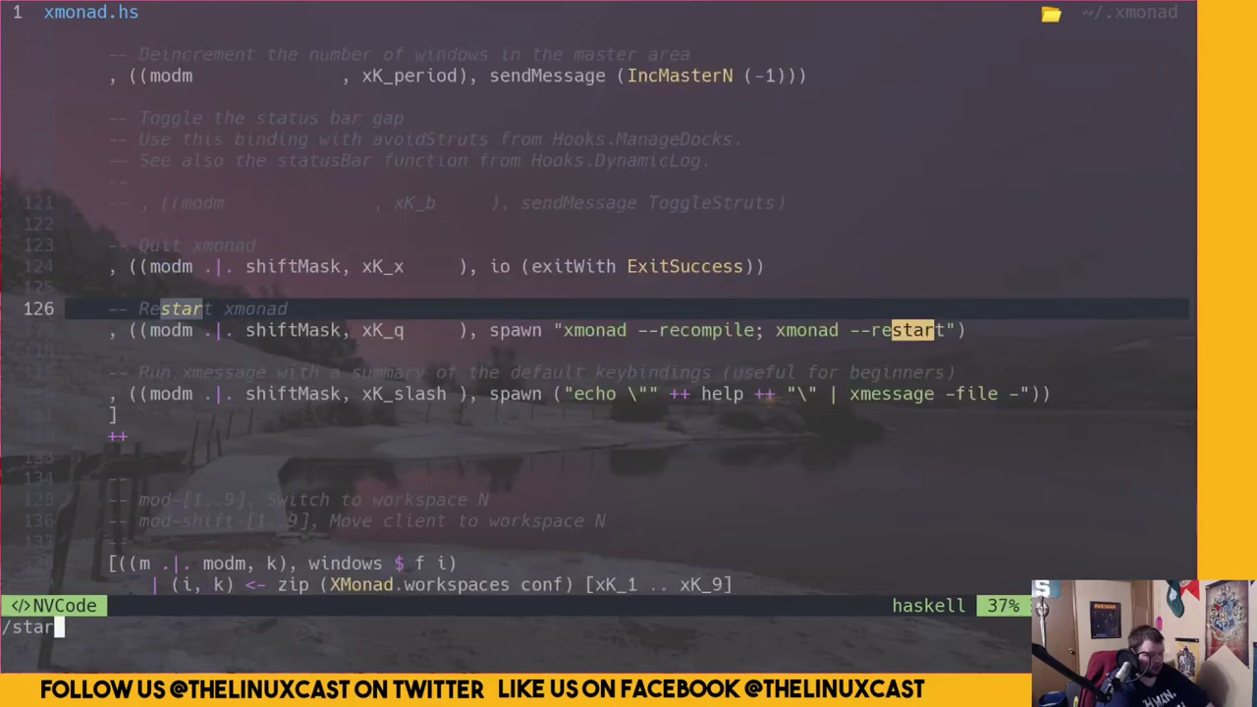
key(BackSpace)
key(BackSpace)
key(BackSpace)
key(BackSpace)
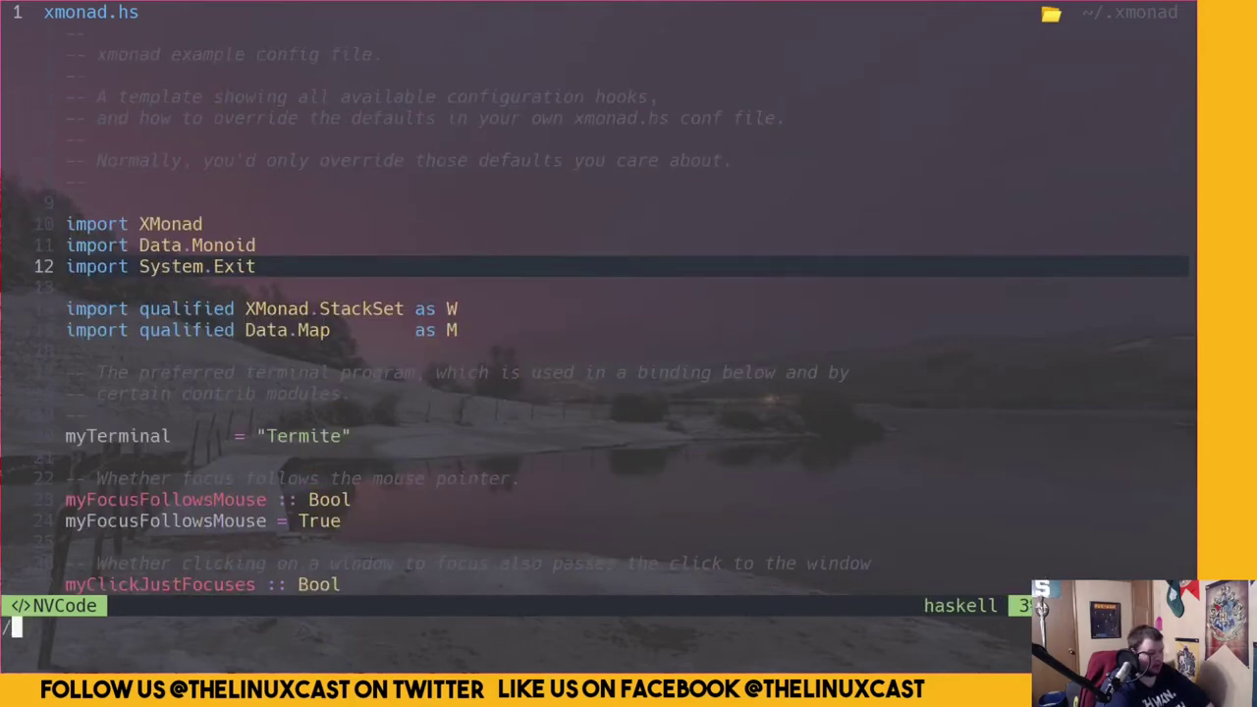
text(startUp)
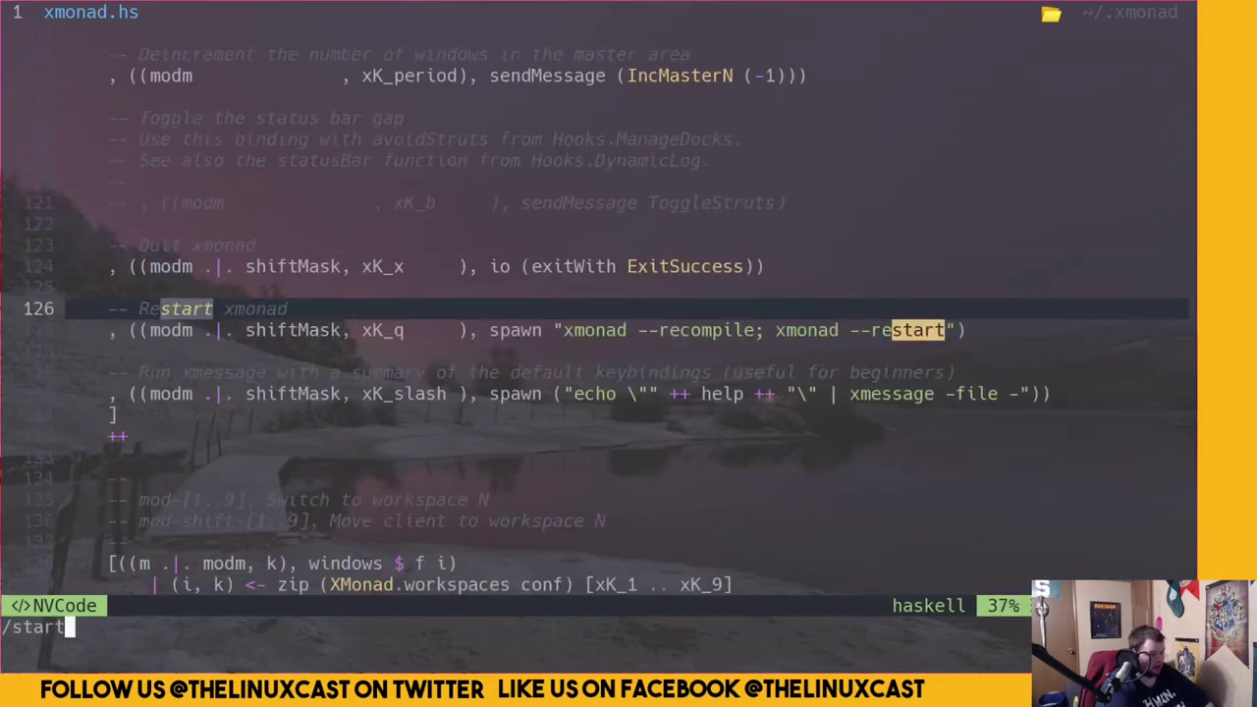
key(BackSpace)
key(BackSpace)
key(BackSpace)
text(tUp)
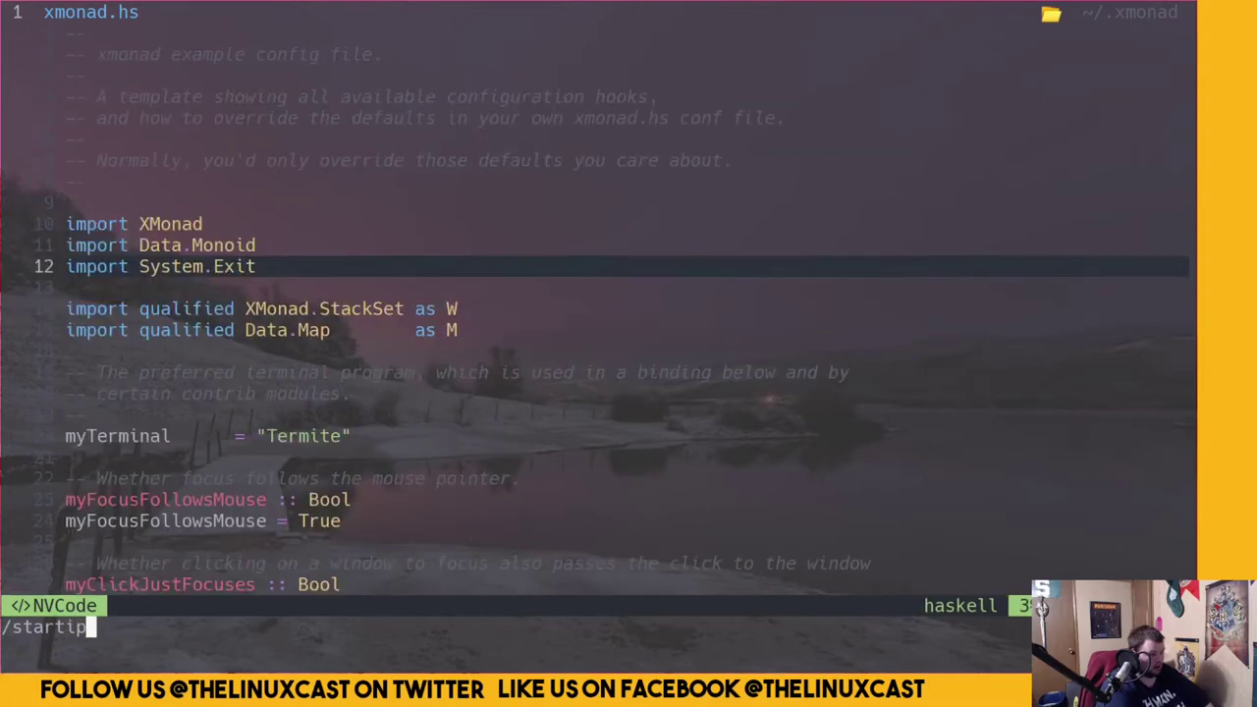
key(BackSpace)
key(BackSpace)
text(upHook)
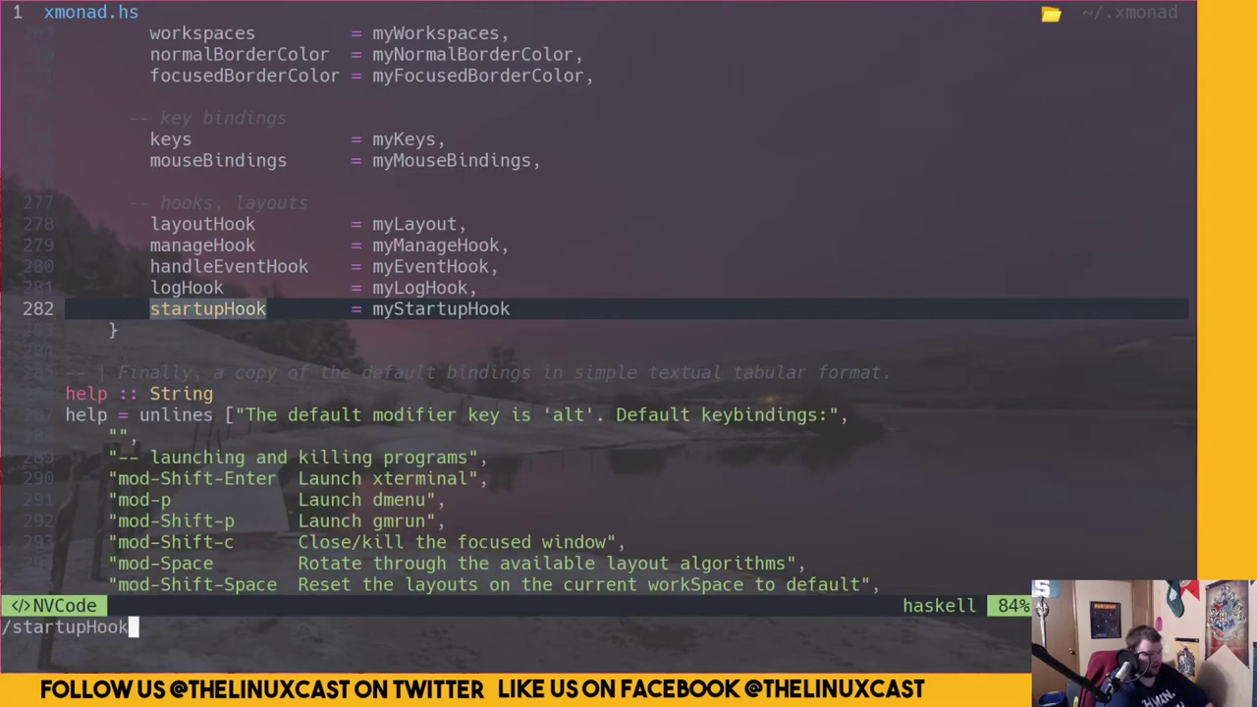
key(Return)
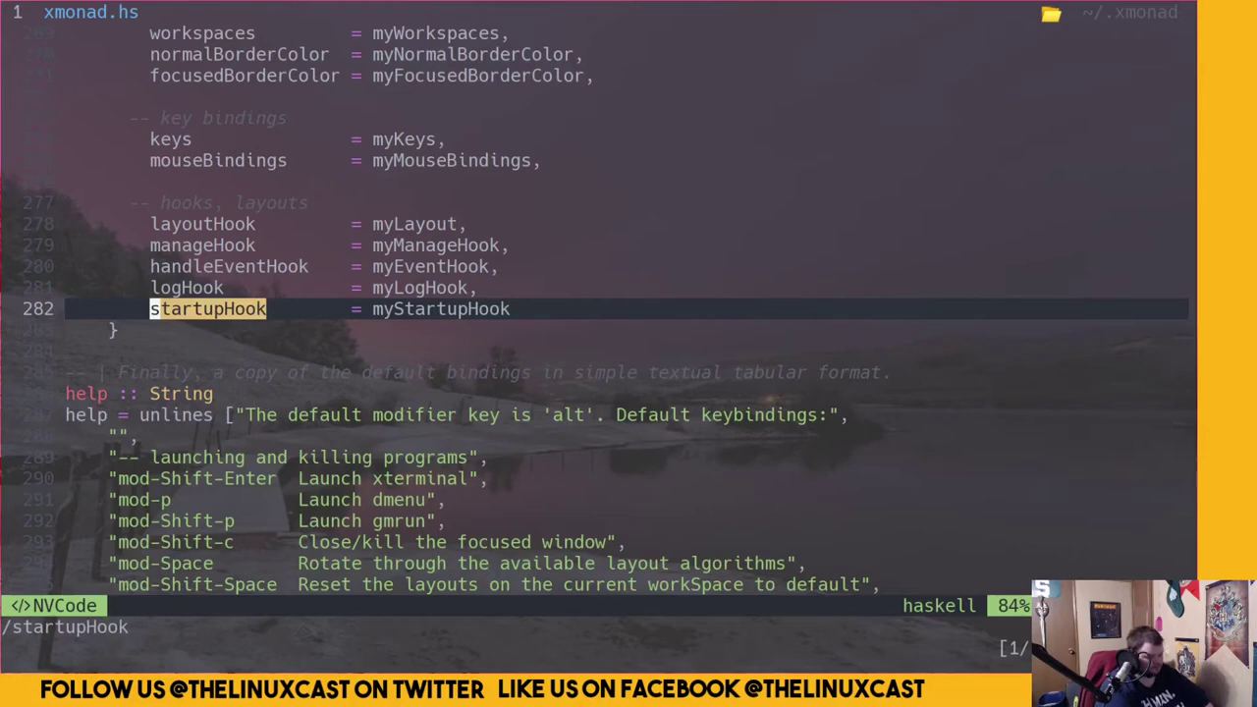
Search for myStartupHook to reach the startup hook's definition
key(slash)
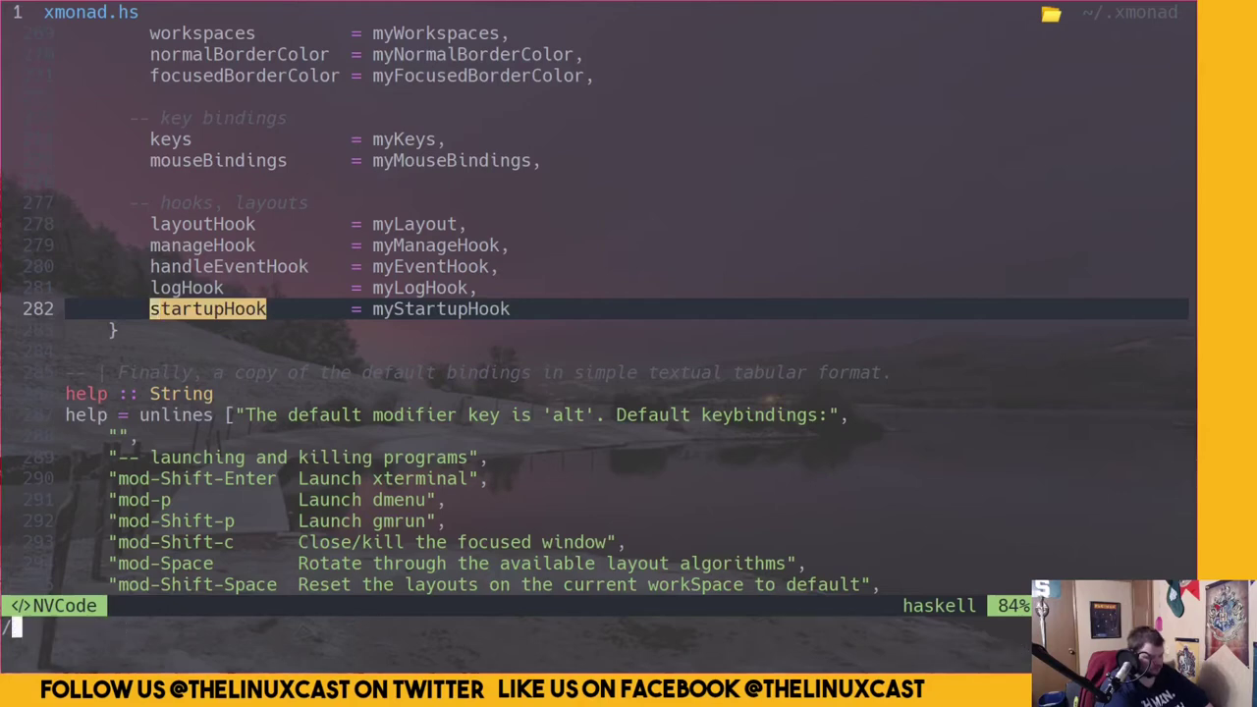
text(my)
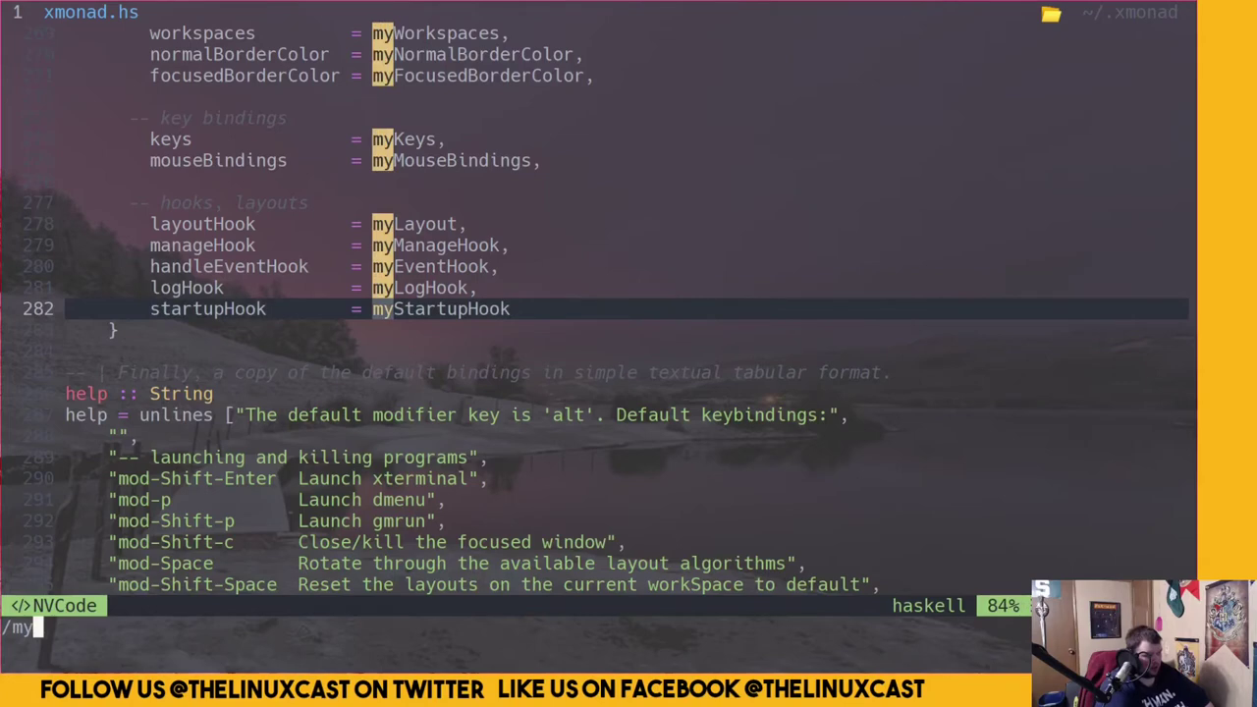
text(StartupHook)
key(Return)
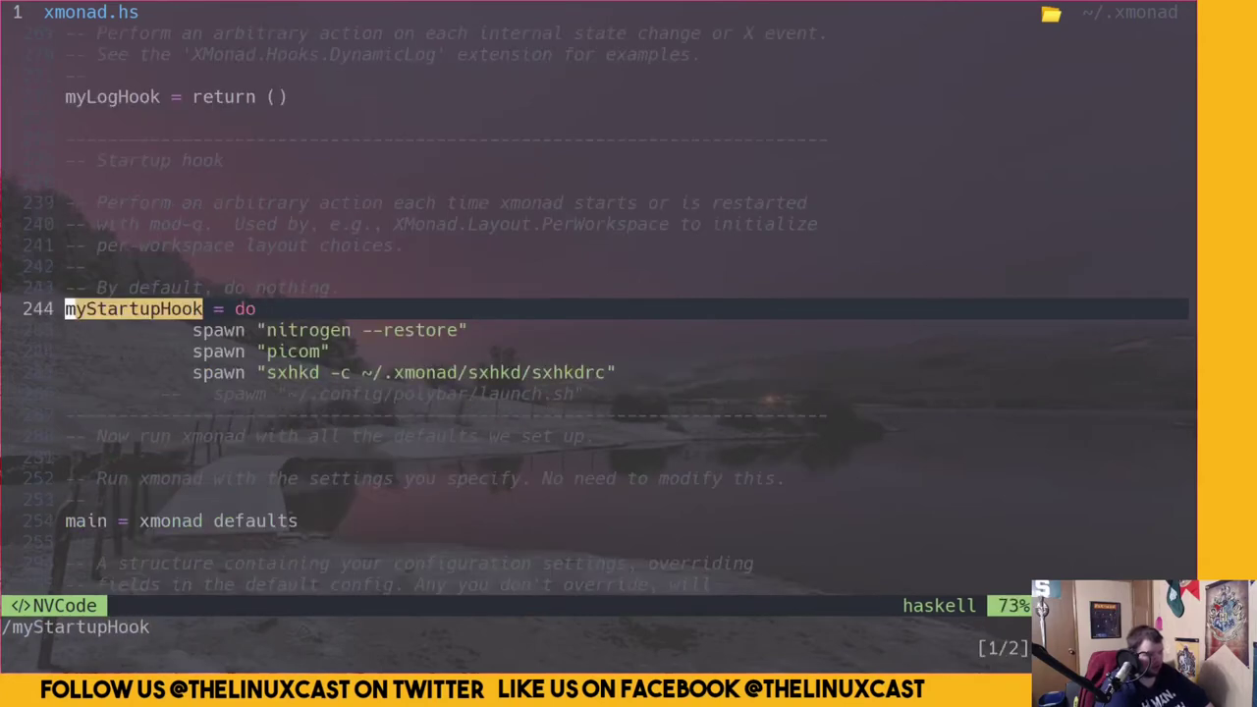
Delete the spawn lines for nitrogen --restore and picom from the myStartupHook block
key(j)
key(j)
key(j)
key(j)
key(k)
key(k)
key(k)
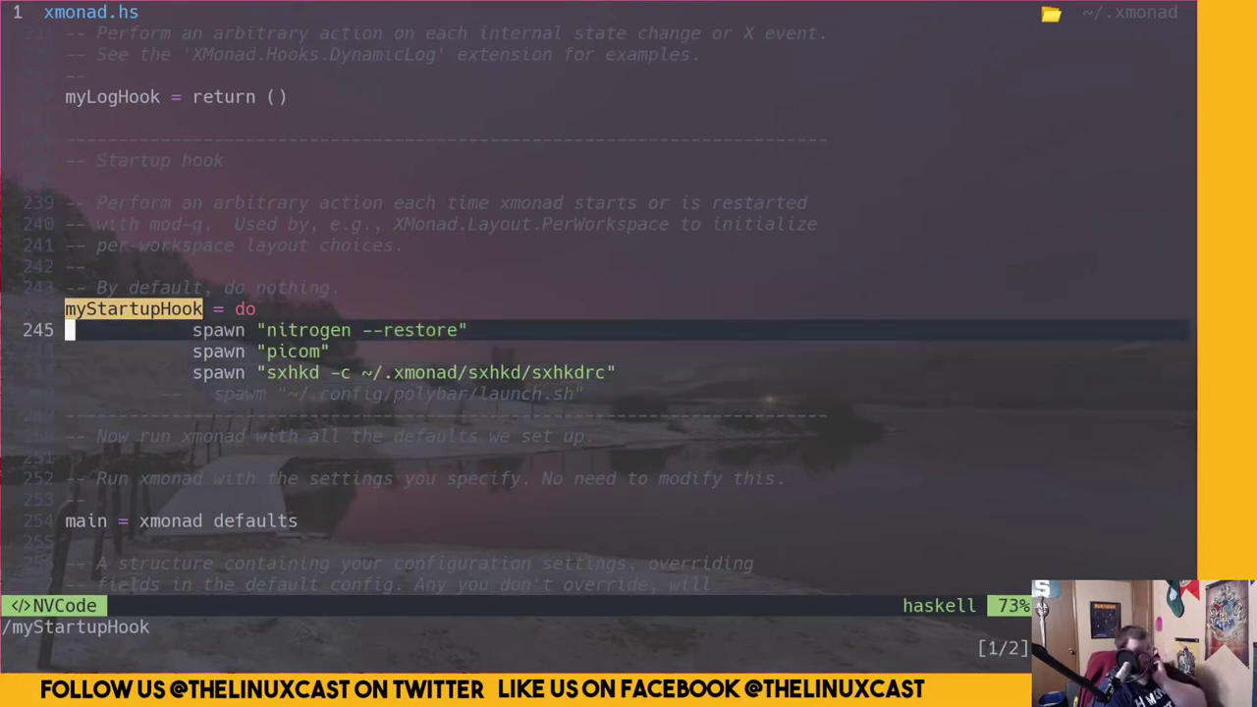
key(j)
key(k)
key(l)
key(l)
key(l)
key(l)
key(l)
key(l)
key(l)
key(l)
key(l)
key(l)
key(l)
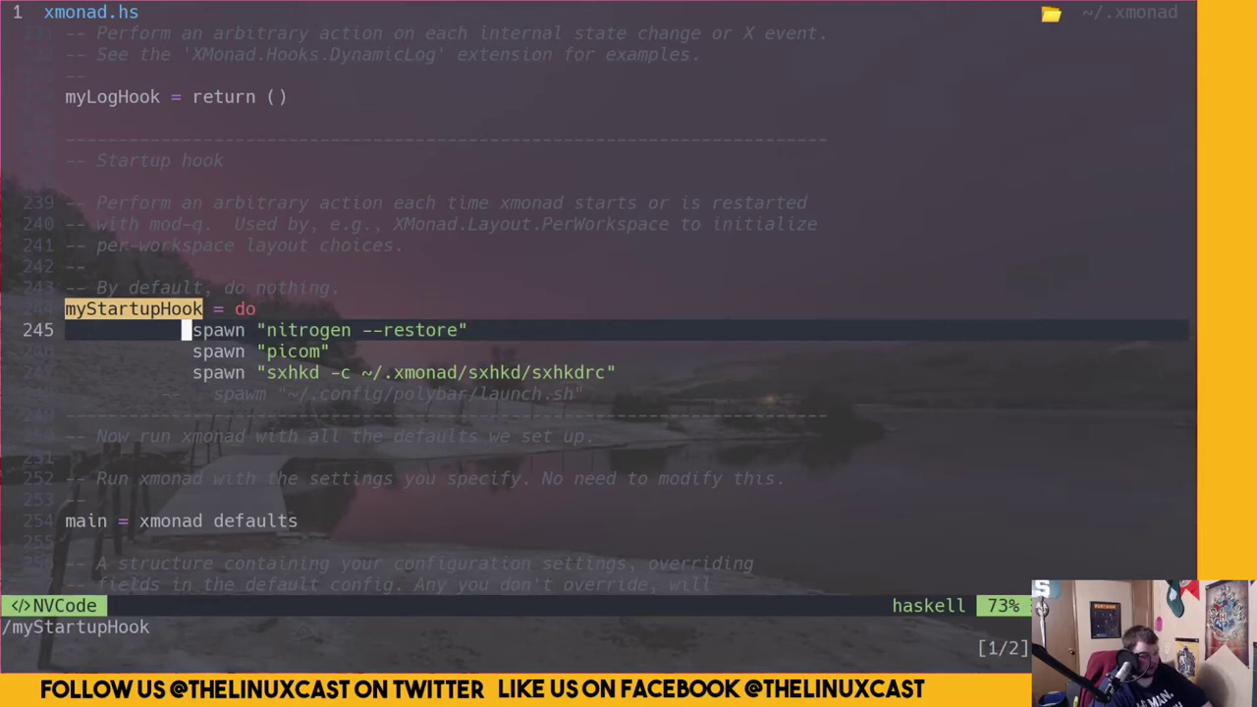
key(l)
key(d)
key(d)
key(d)
key(d)
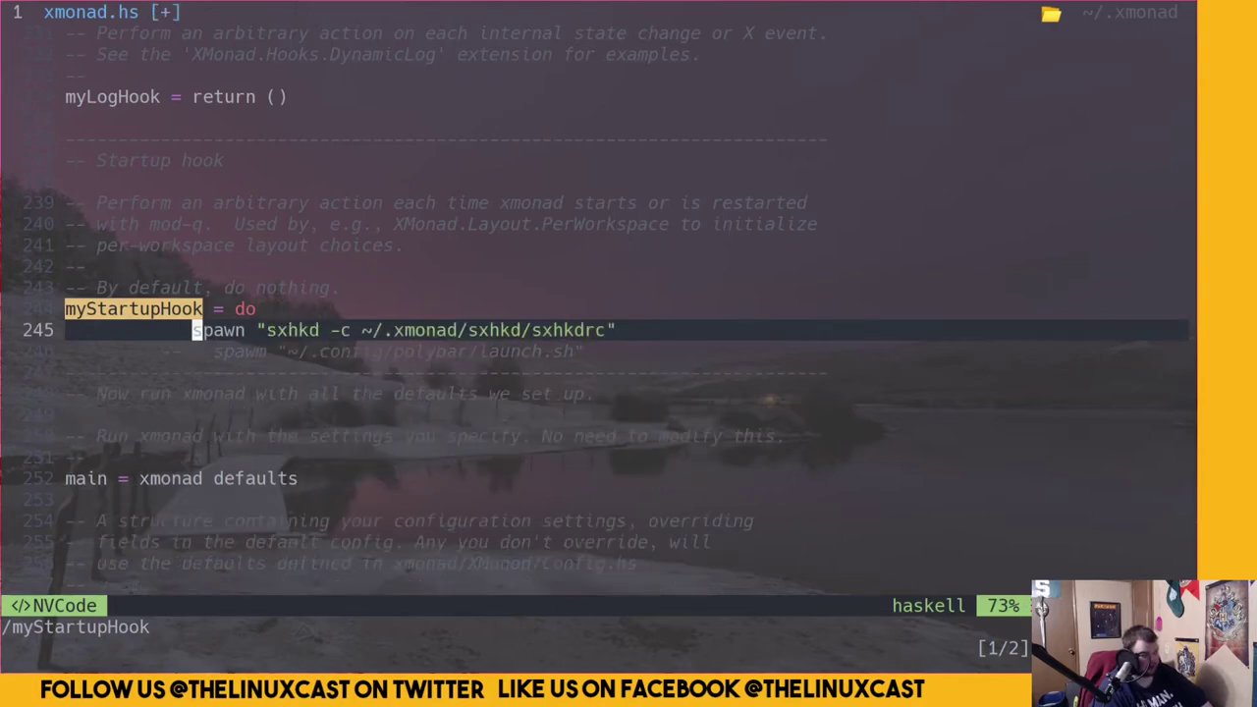
Replace the quoted sxhkd command in the remaining spawn line with autostartmonad.sh and save xmonad.hs
key(l)
key(l)
key(l)
key(l)
key(l)
key(l)
key(l)
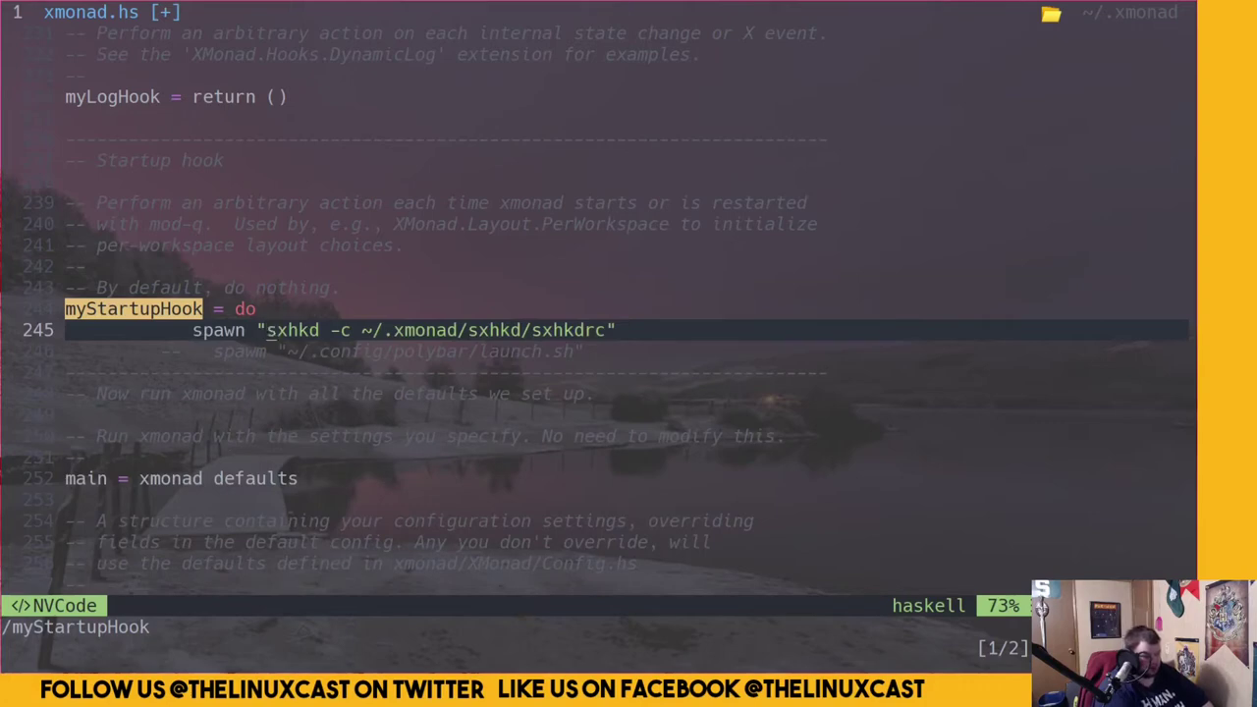
key(c)
key(i)
key(quotedbl)
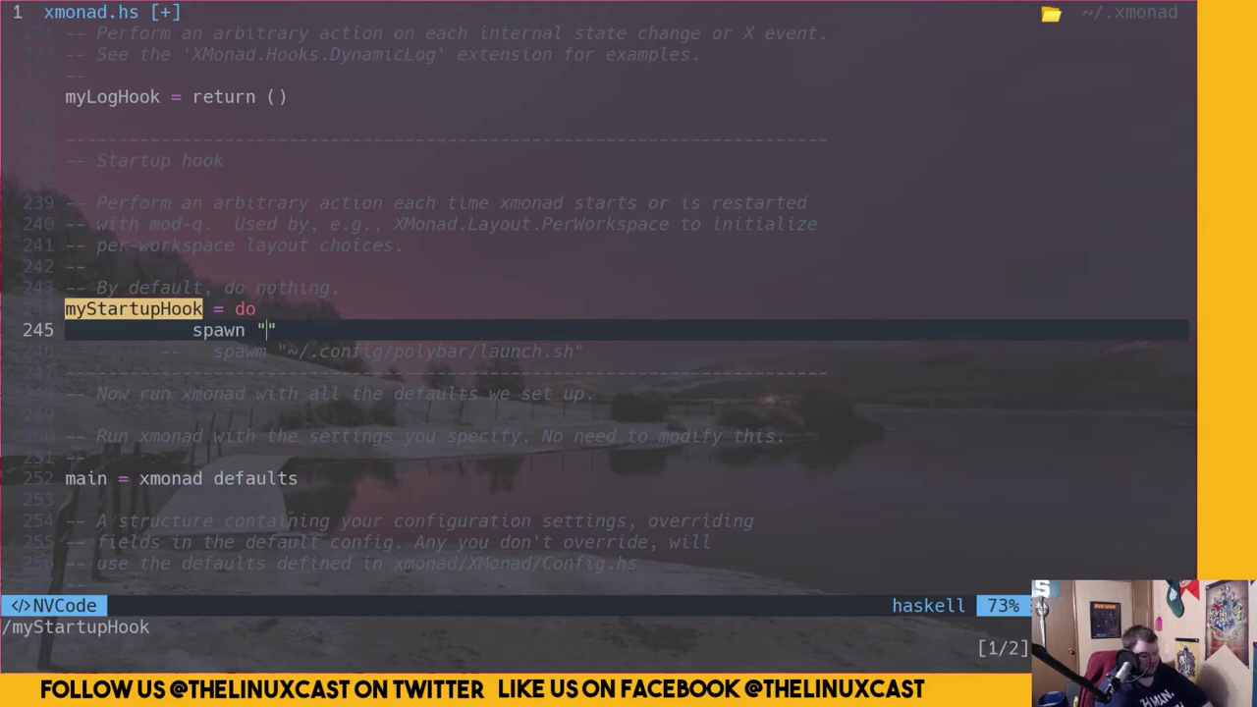
text(autostart)
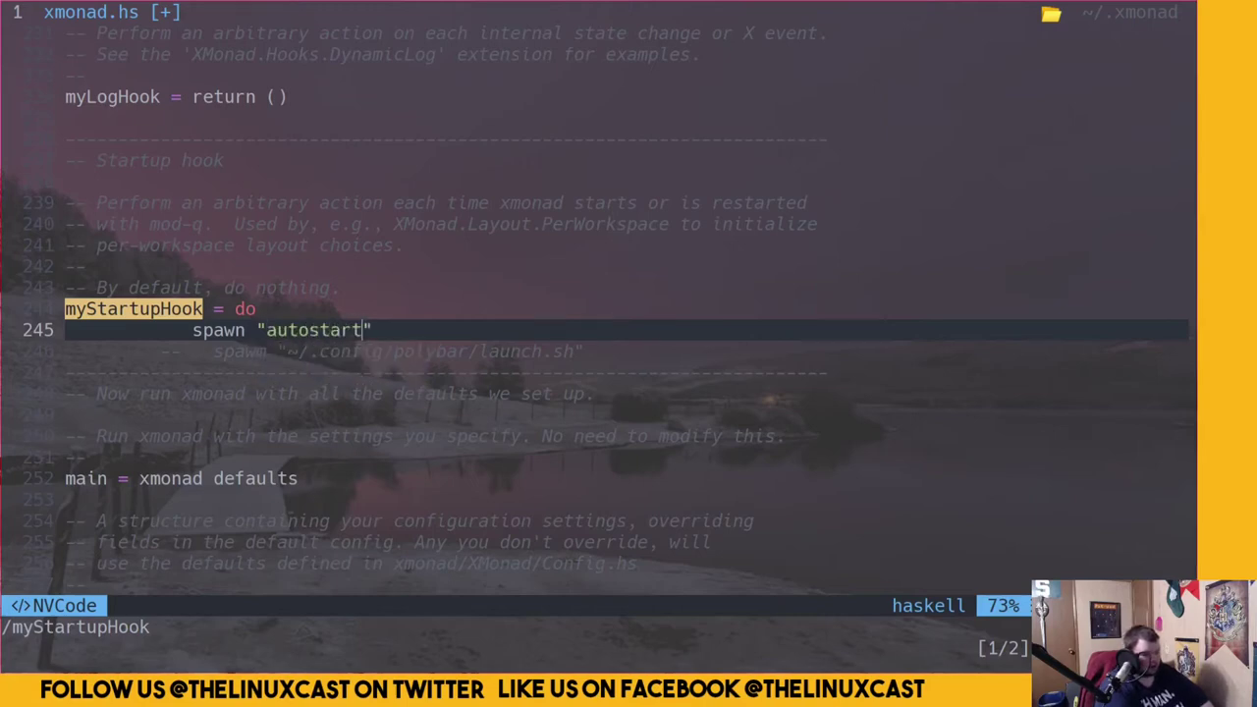
text(mx)
key(BackSpace)
key(BackSpace)
key(BackSpace)
text(tmonad)
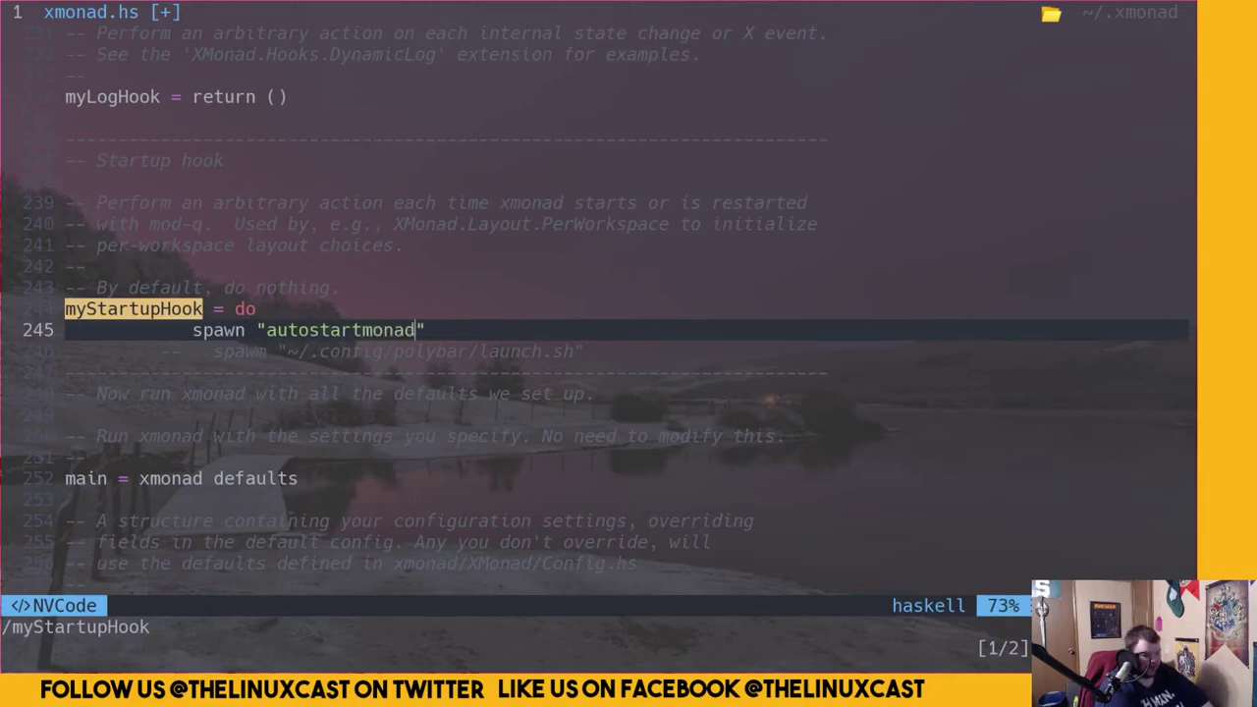
text(.sh)
key(Escape)
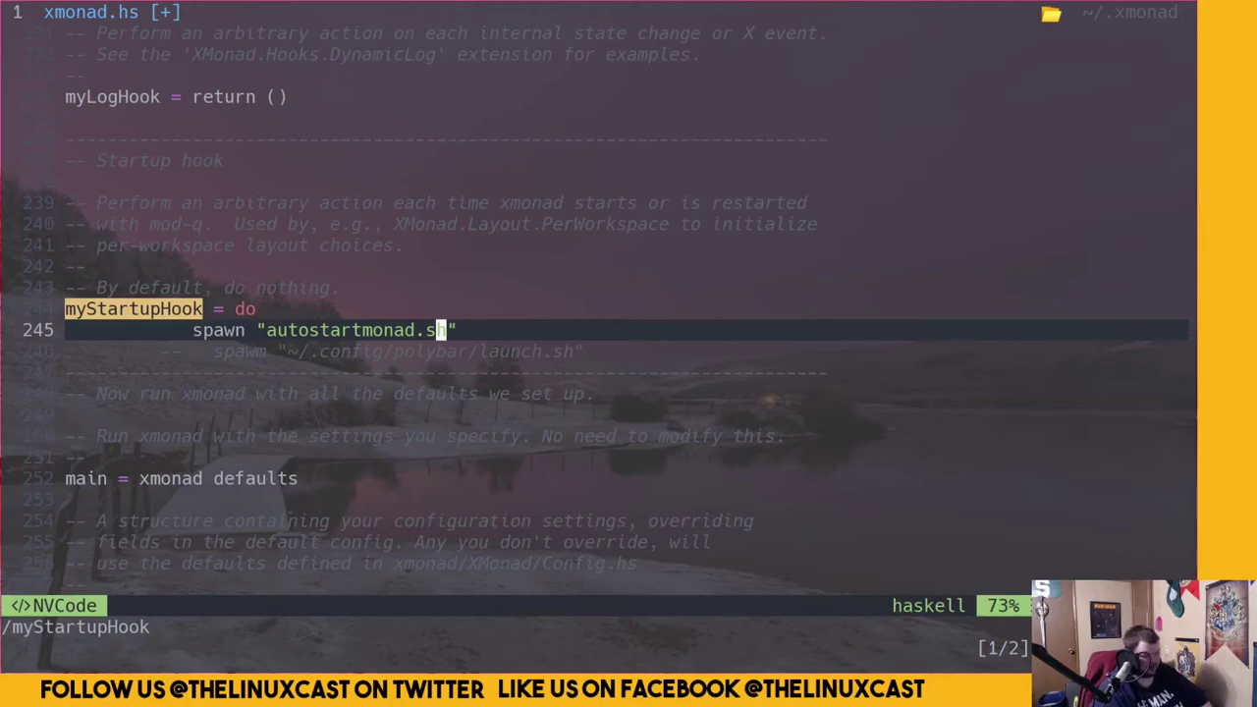
text(:w)
key(Return)
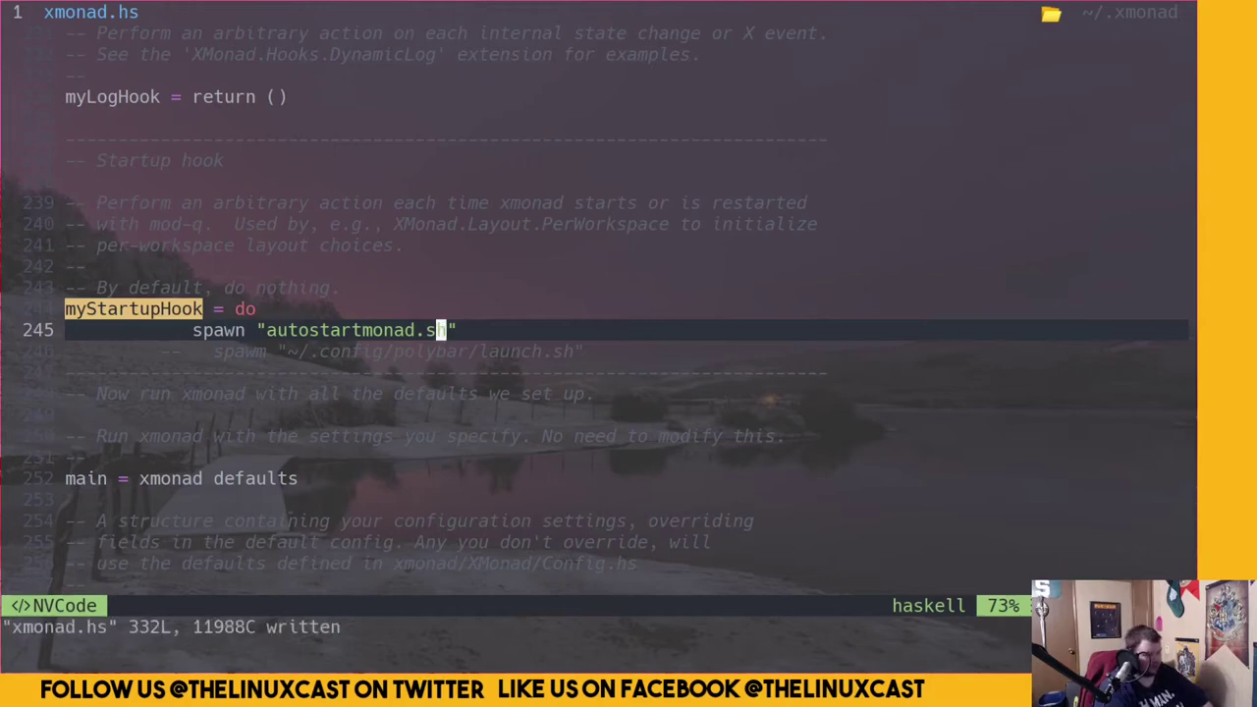
Open a second terminal window and change to the /usr/local/bin directory in it
key(super+Return)
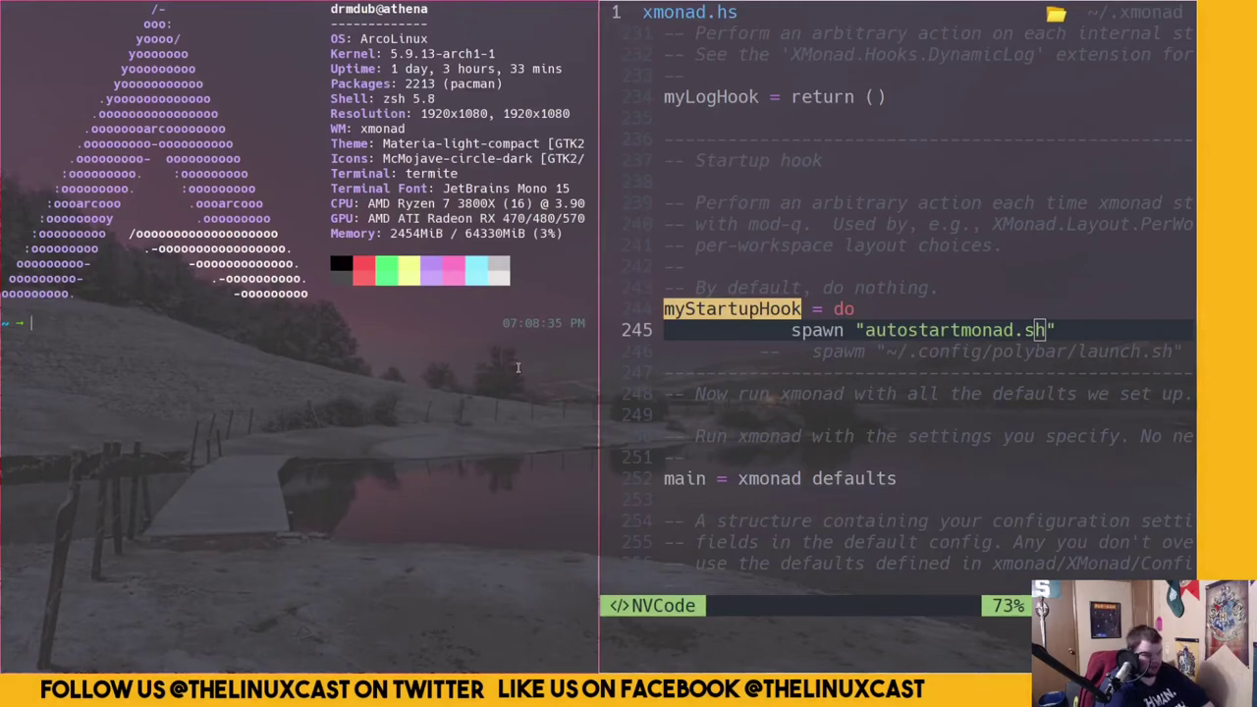
text(cd /)
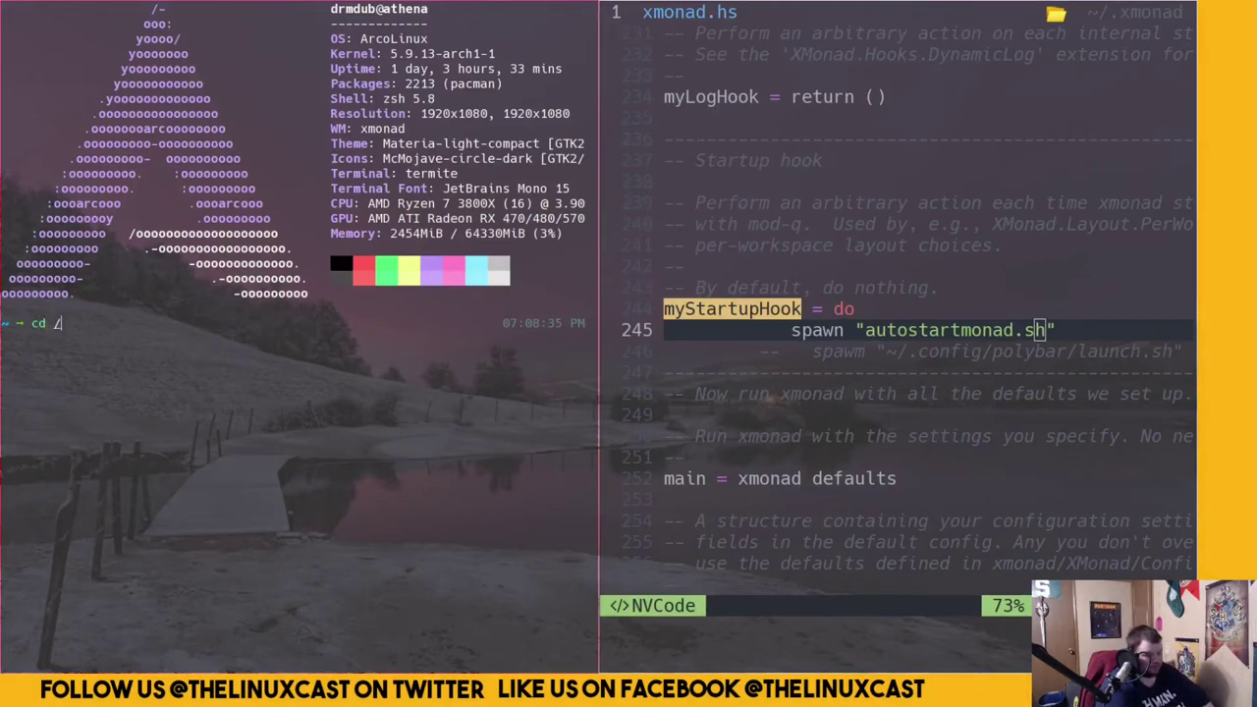
text(usr/local/bin)
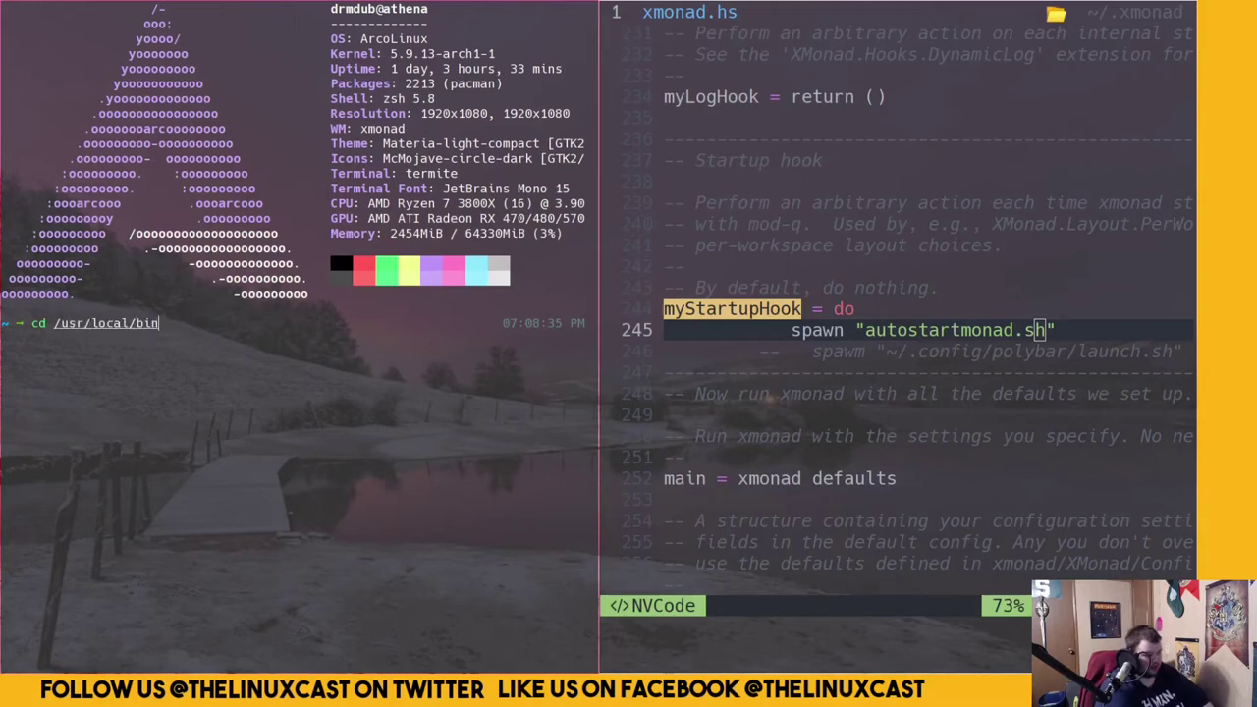
key(Return)
Create an empty file autostartmonad.sh with sudo touch, entering the sudo password
text(sudo)
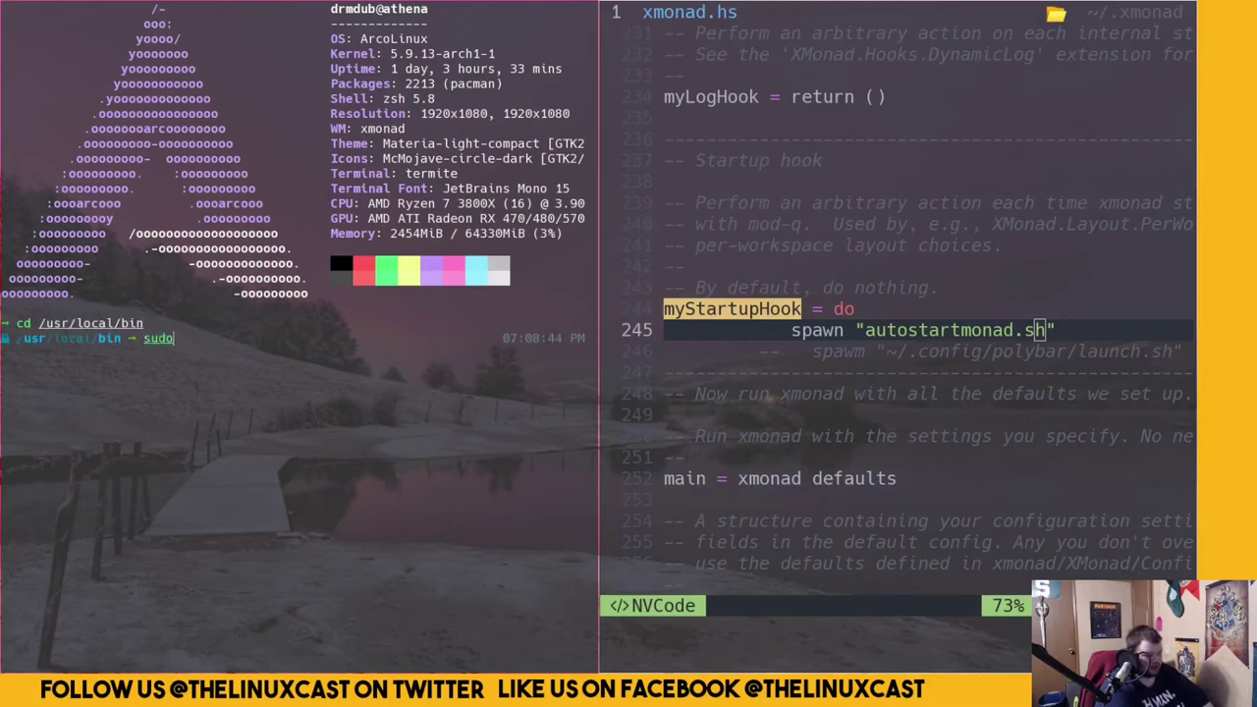
text( touch autostartmonad.sh)
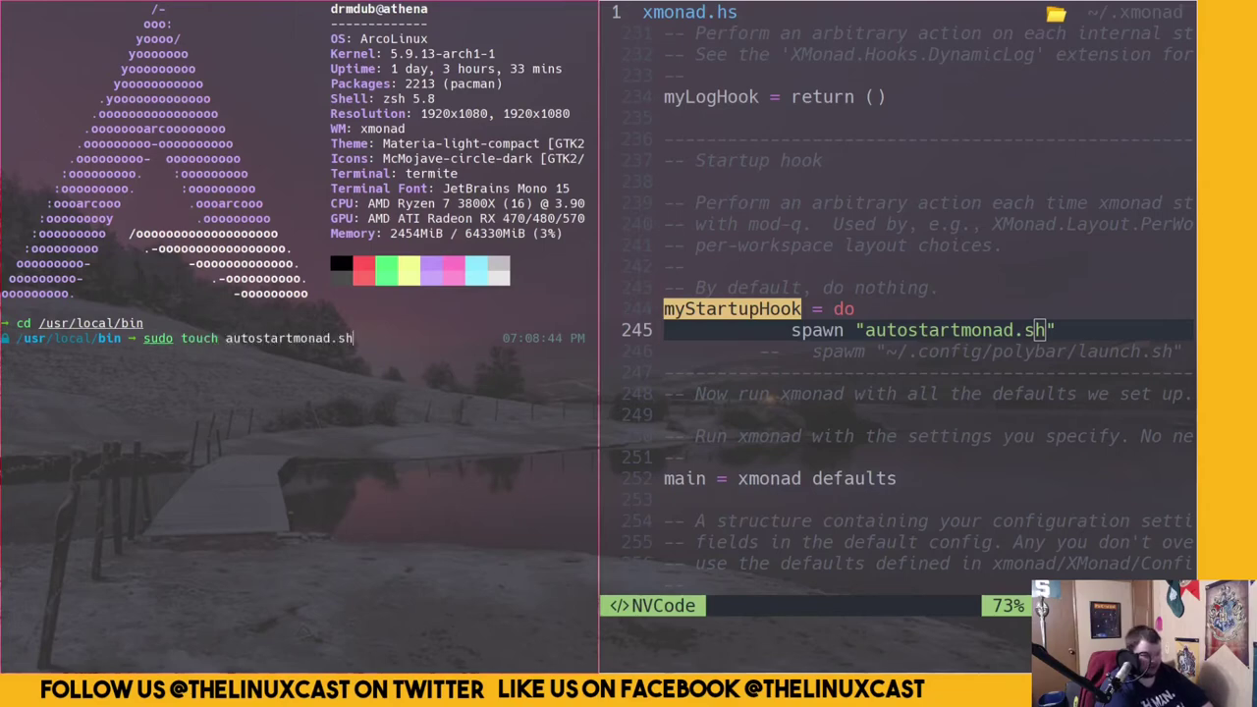
key(Return)
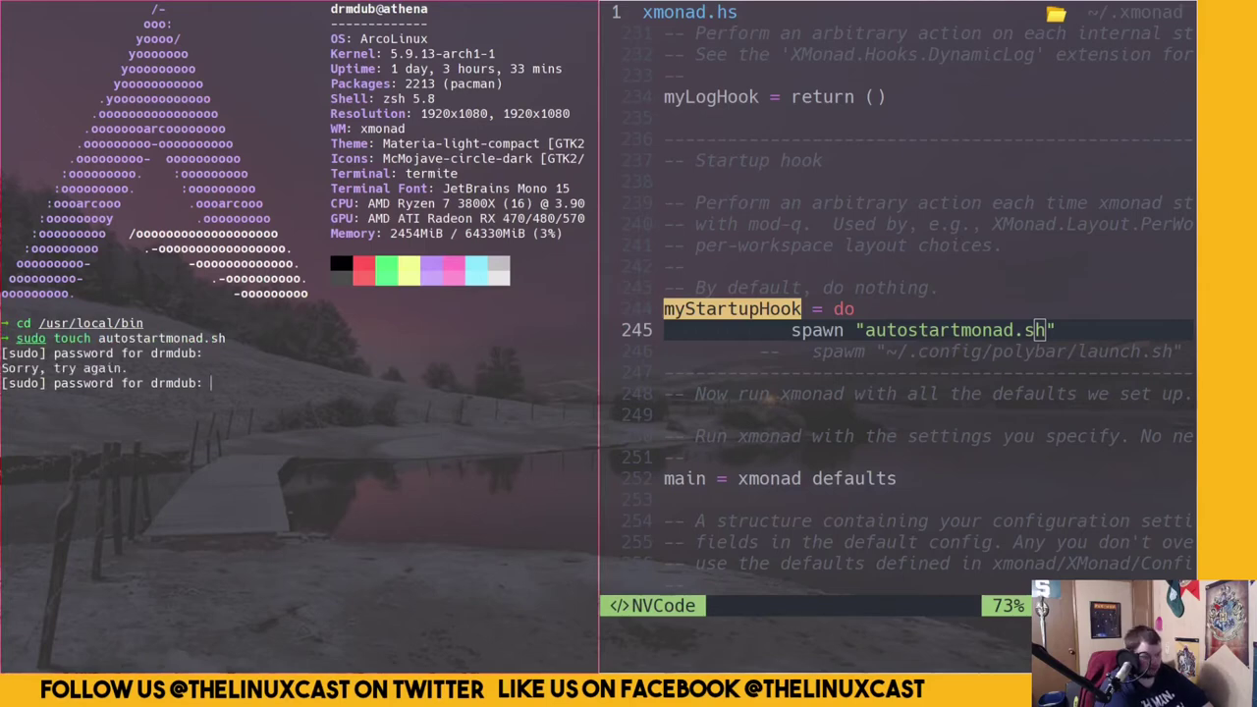
key(Return)
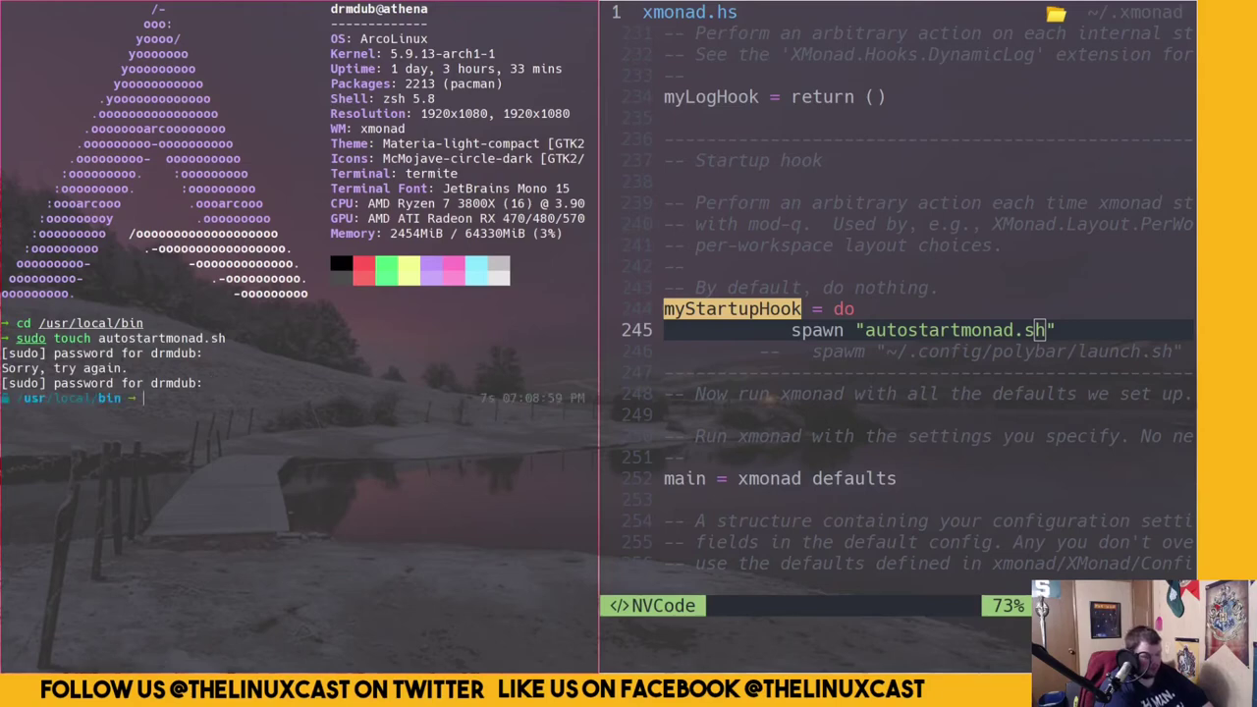
Make autostartmonad.sh executable with sudo chmod +x
text(ch)
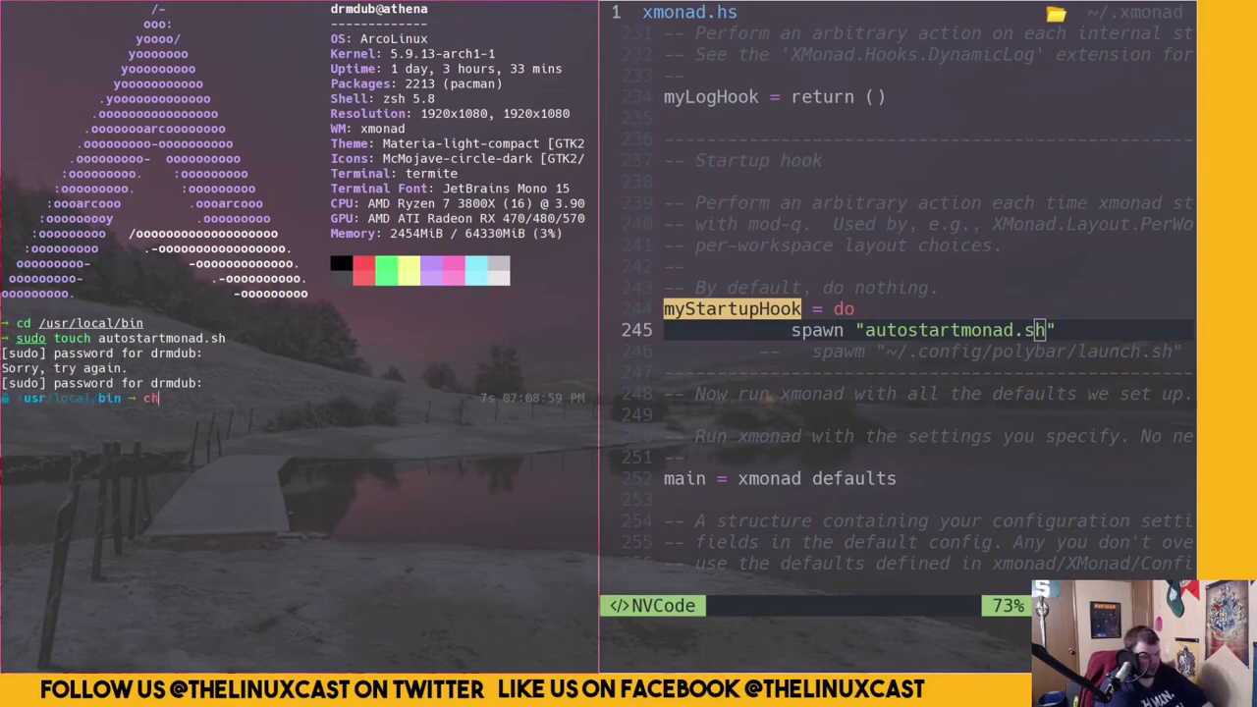
key(BackSpace)
key(BackSpace)
text(sudo )
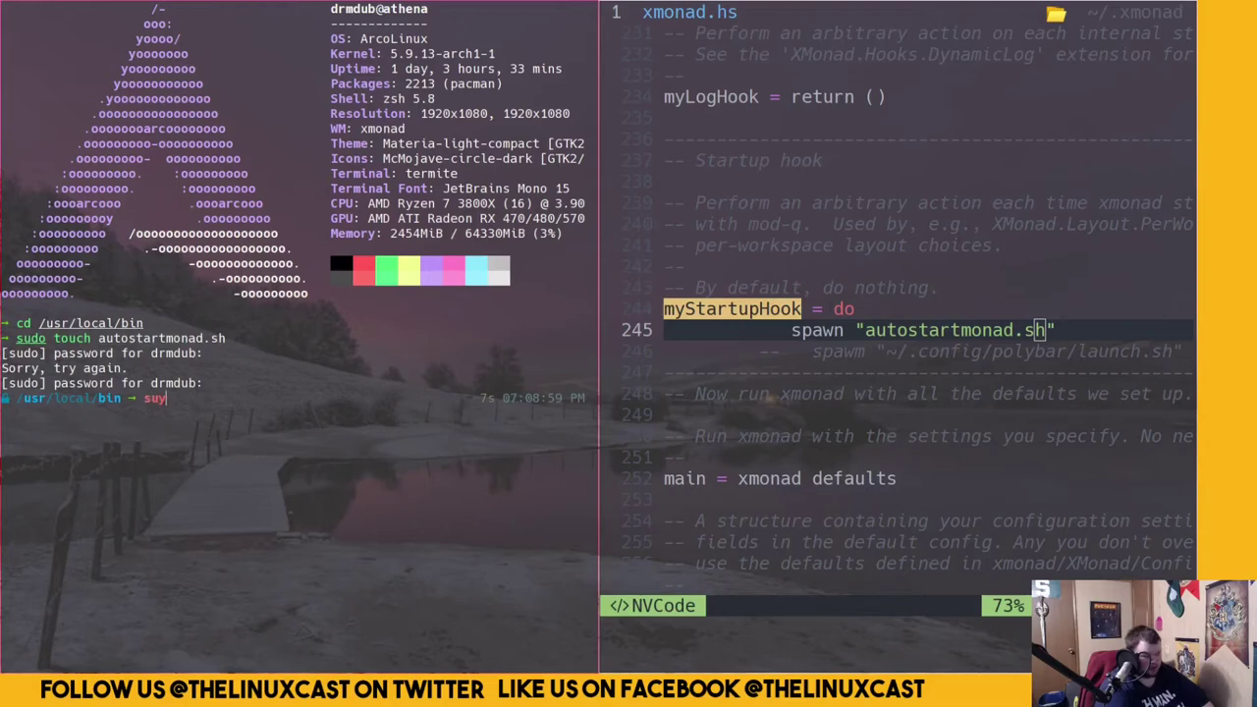
text(chmod )
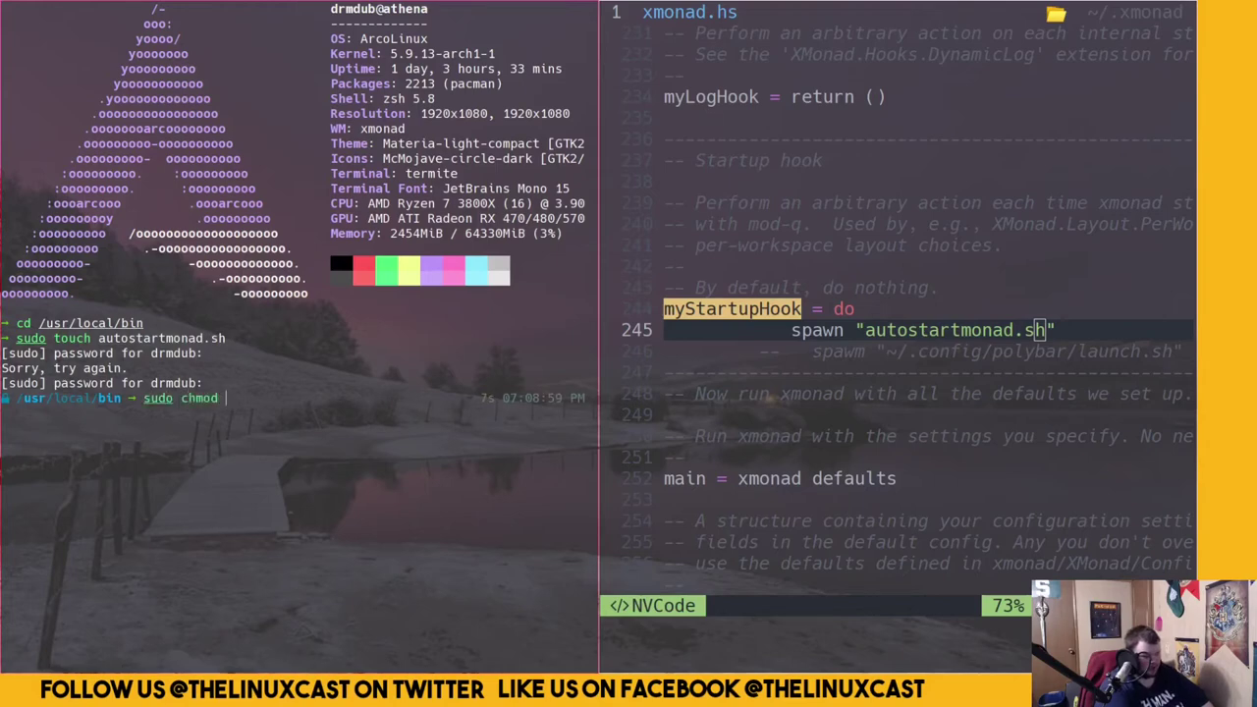
text(+x auto)
key(Tab)
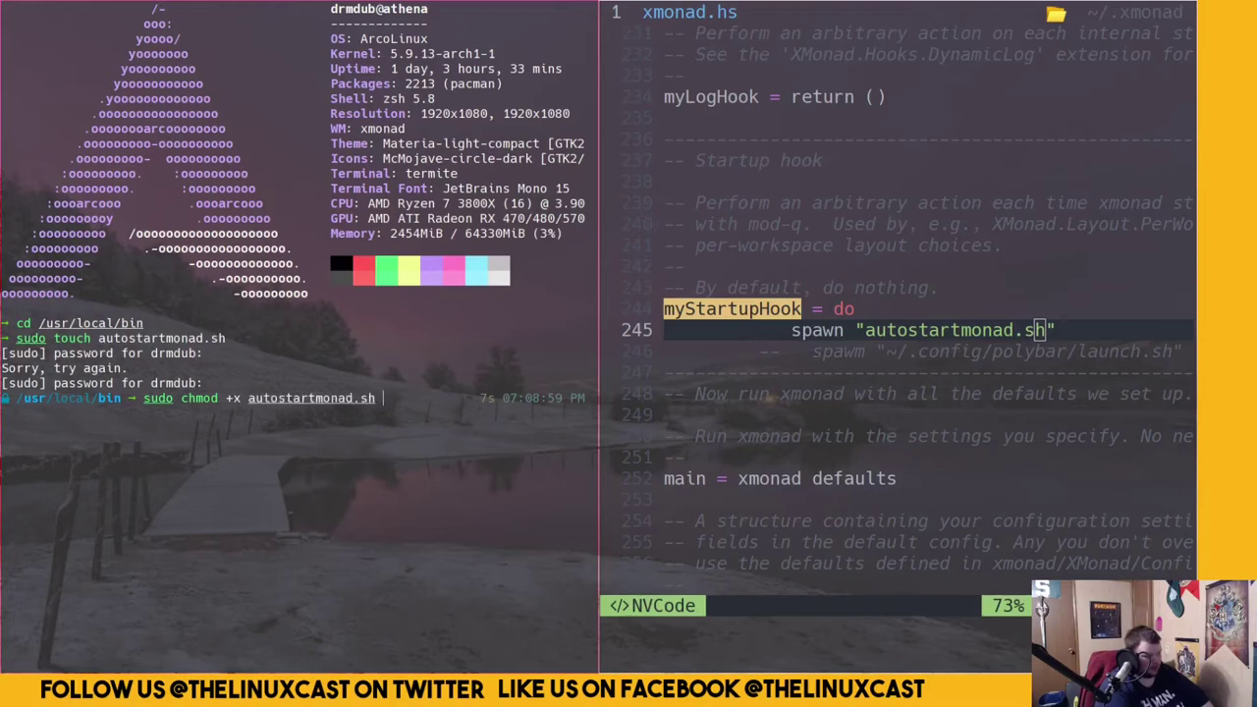
key(Return)
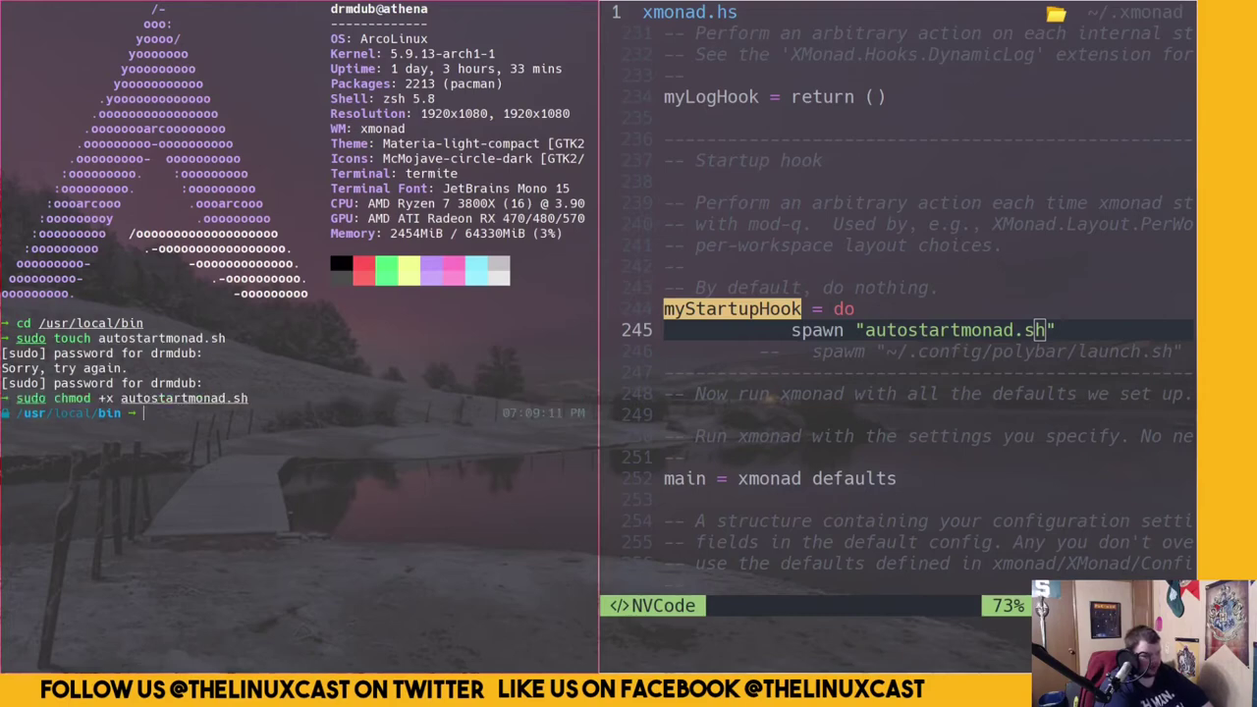
Open autostartmonad.sh in nvim with sudo and add the shebang line #!/bin/sh followed by a blank line
text(sudo nvim aut)
key(Tab)
key(Return)
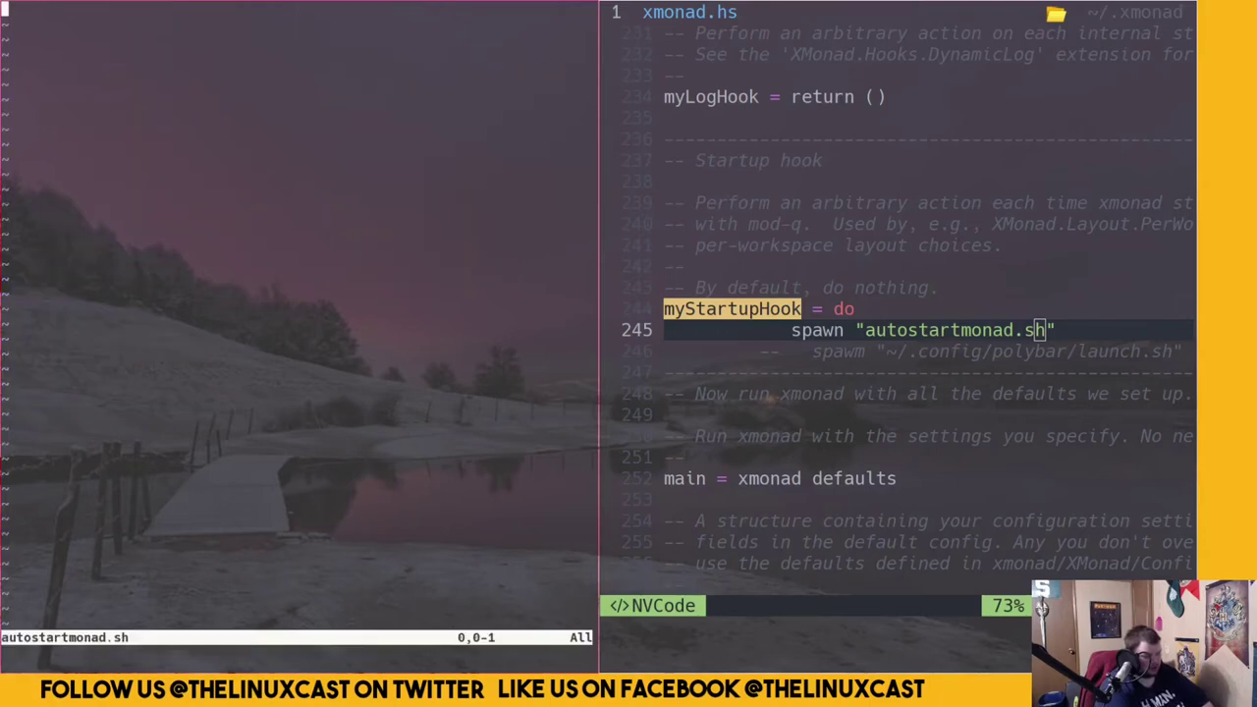
key(i)
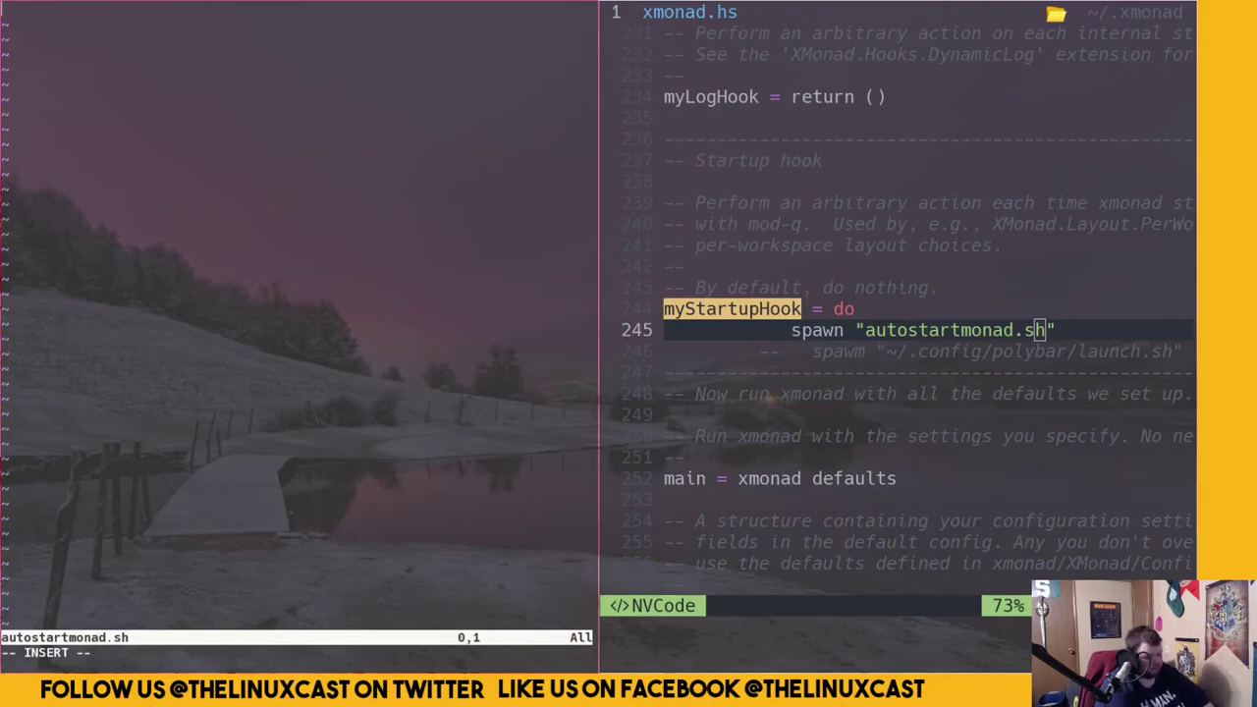
text(#!)
text(/bin/)
text(bash)
key(BackSpace)
key(BackSpace)
key(BackSpace)
key(BackSpace)
text(sh)
key(Return)
key(Return)
key(Return)
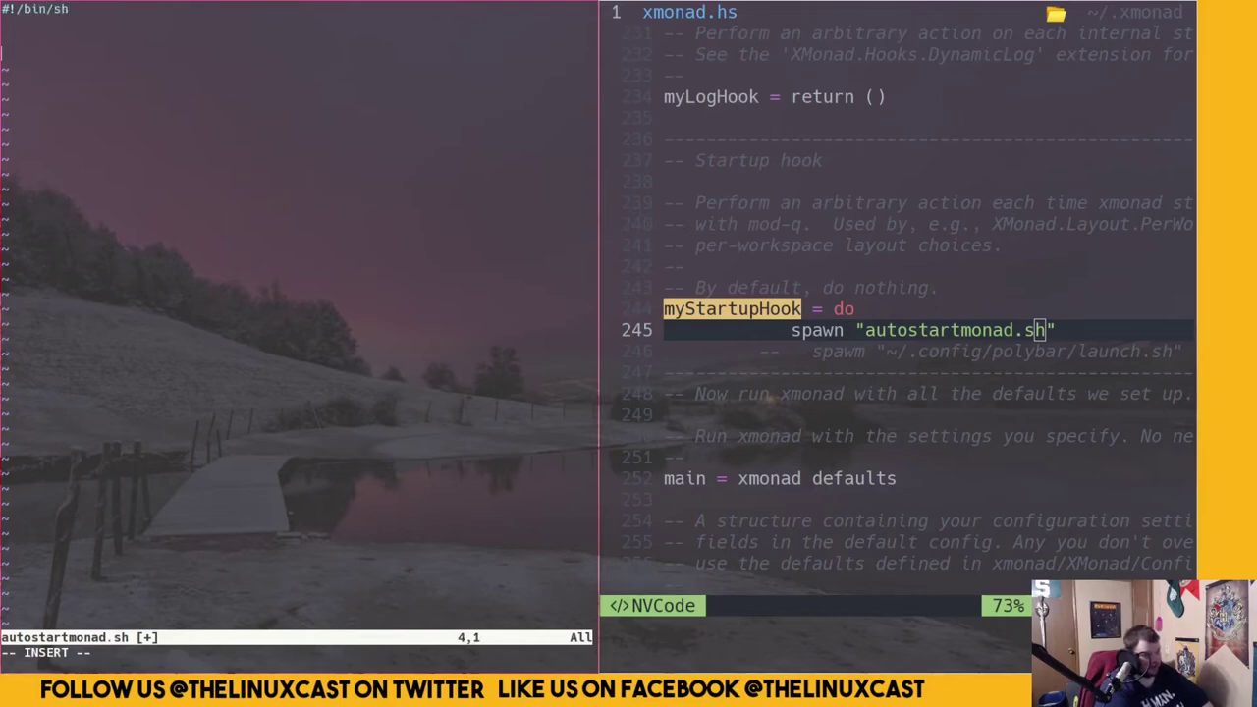
Add the background command picom & below the shebang of autostartmonad.sh
key(BackSpace)
text(picom )
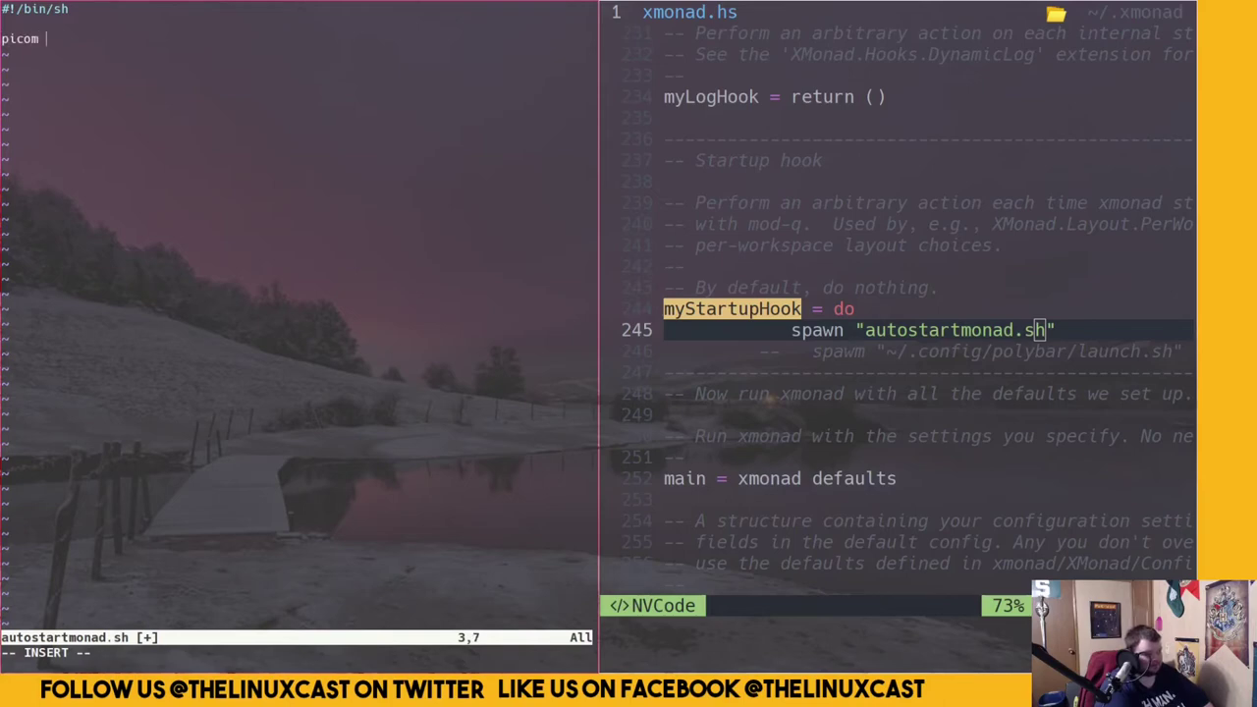
text(&)
key(Return)
key(Return)
key(BackSpace)
Add the command nitrogen --restore on the line below picom &
text(nit)
text(rogen)
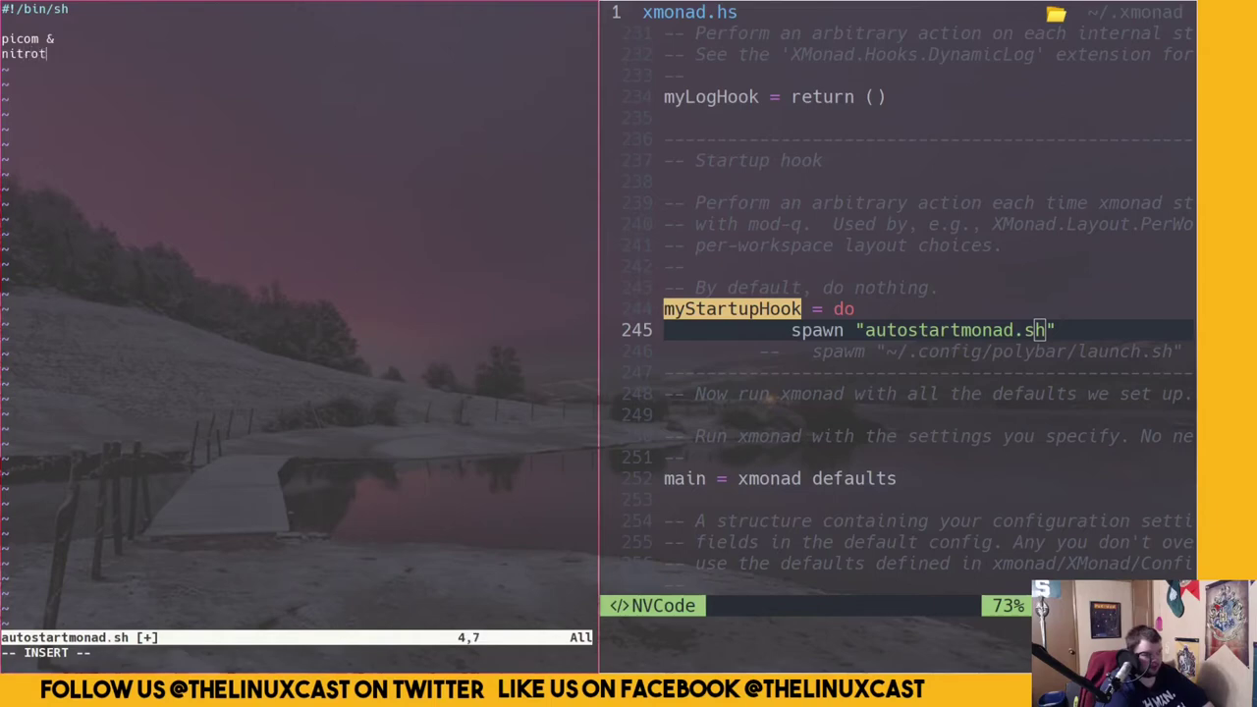
text(restore)
key(BackSpace)
key(BackSpace)
key(BackSpace)
key(BackSpace)
key(BackSpace)
key(BackSpace)
key(BackSpace)
key(BackSpace)
text(restore)
key(Return)
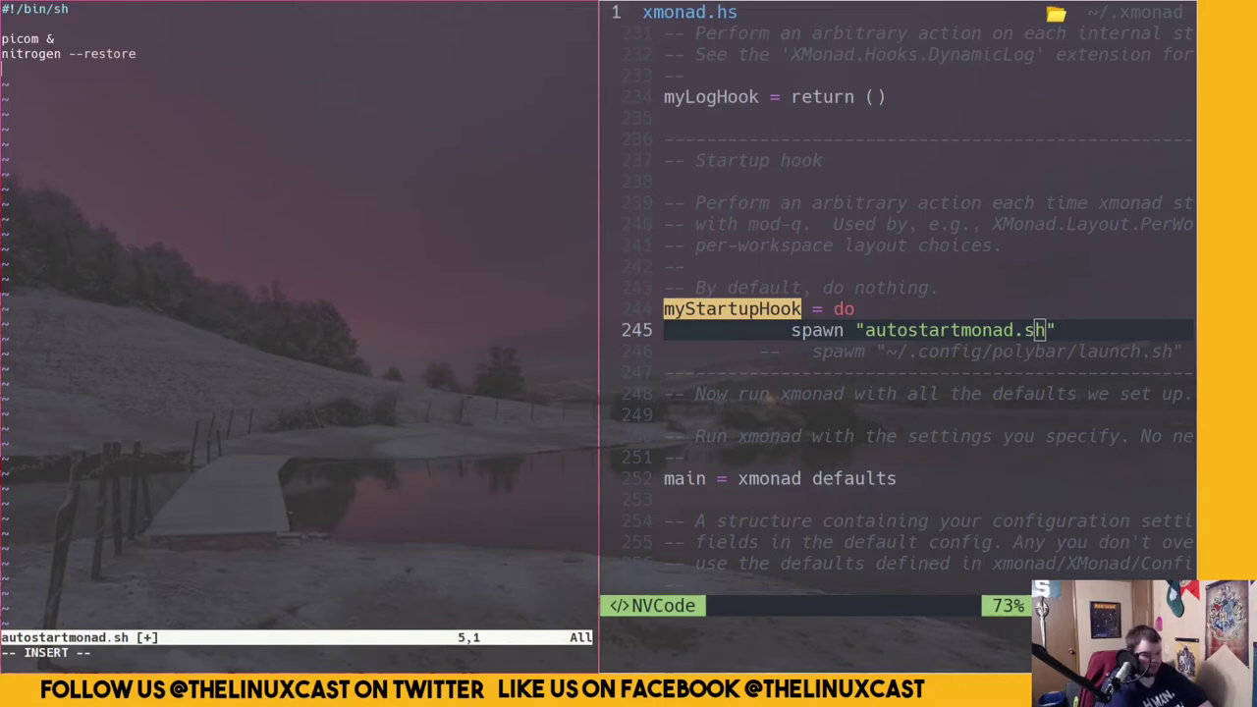
Enter the launch script path ~/.config/polyboar/launch.sh on the line below nitrogen --restore
text(~/)
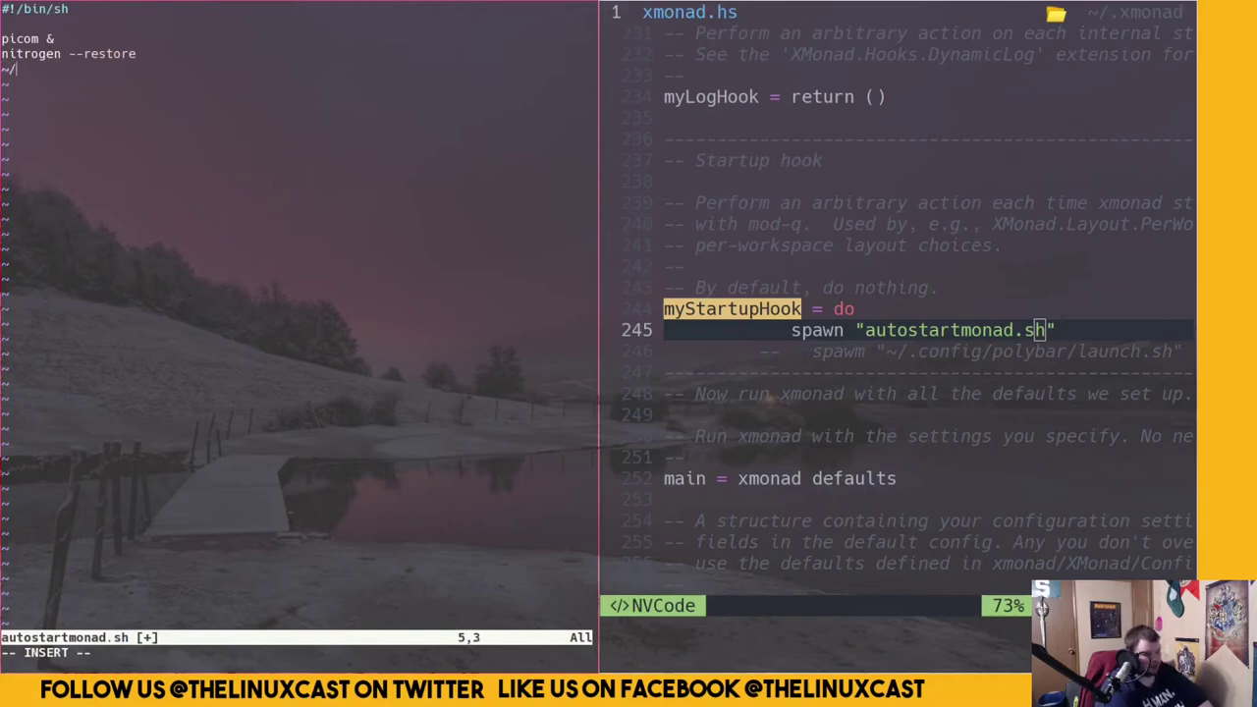
key(BackSpace)
key(BackSpace)
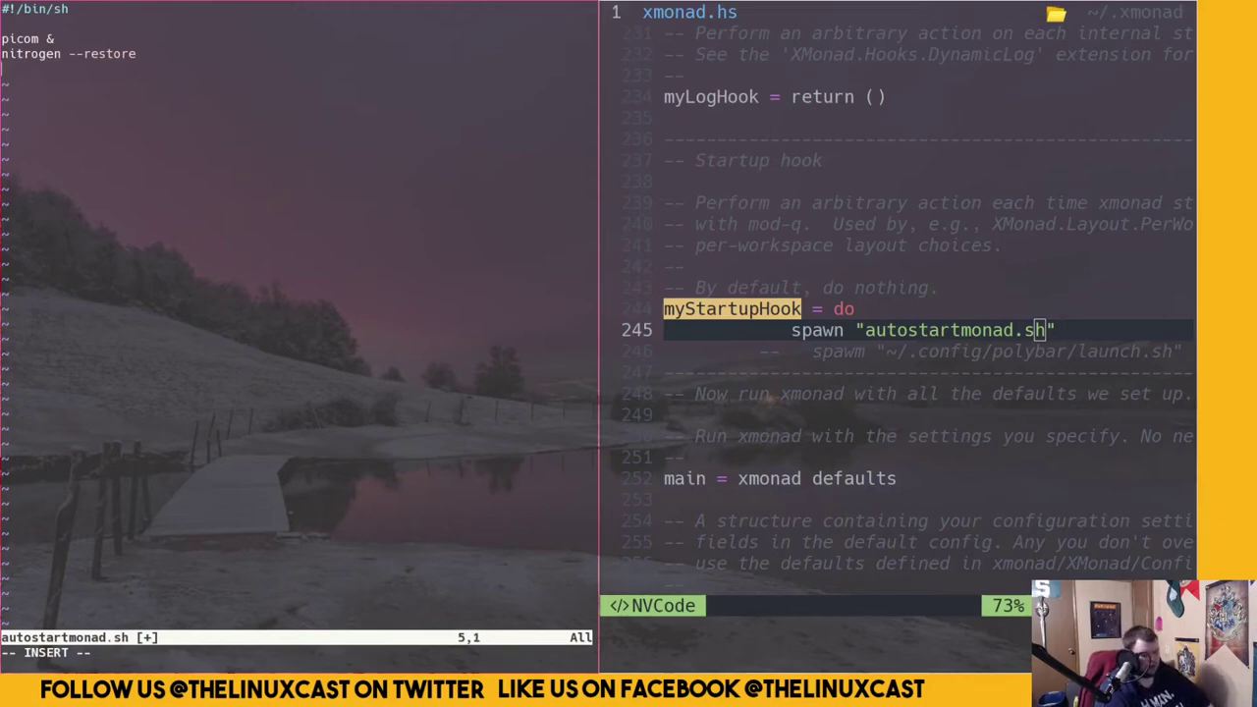
text(~/)
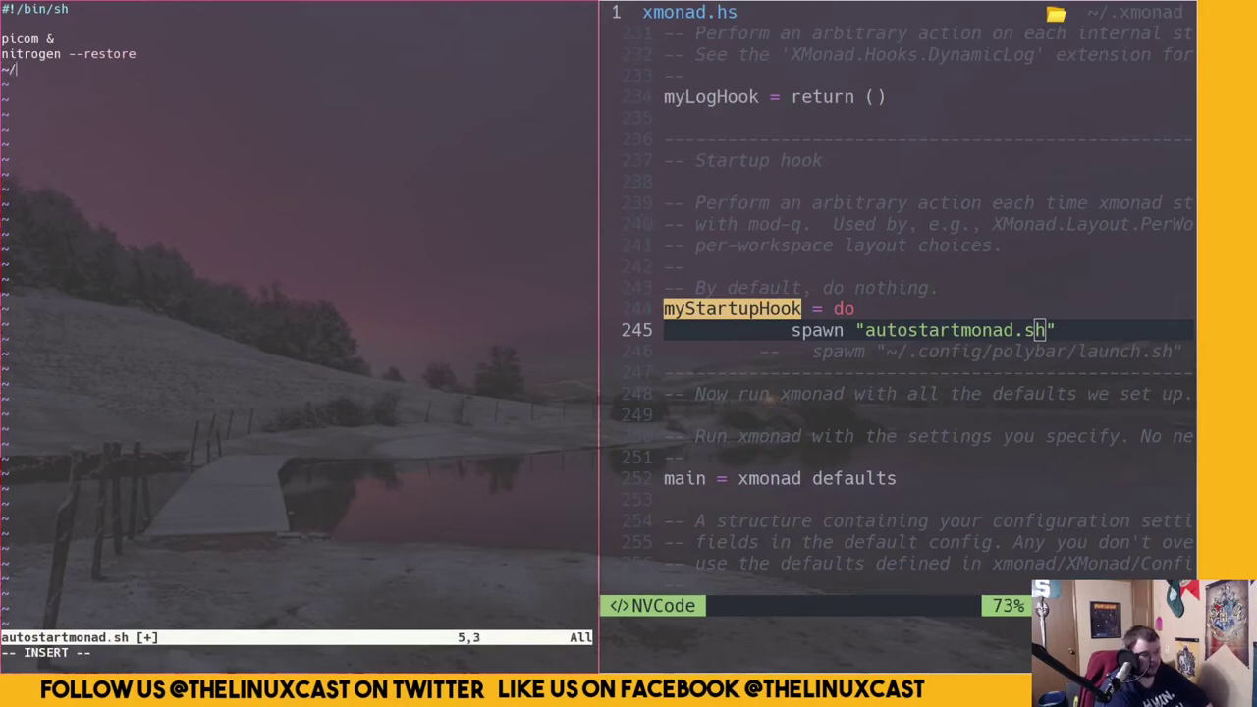
text(.)
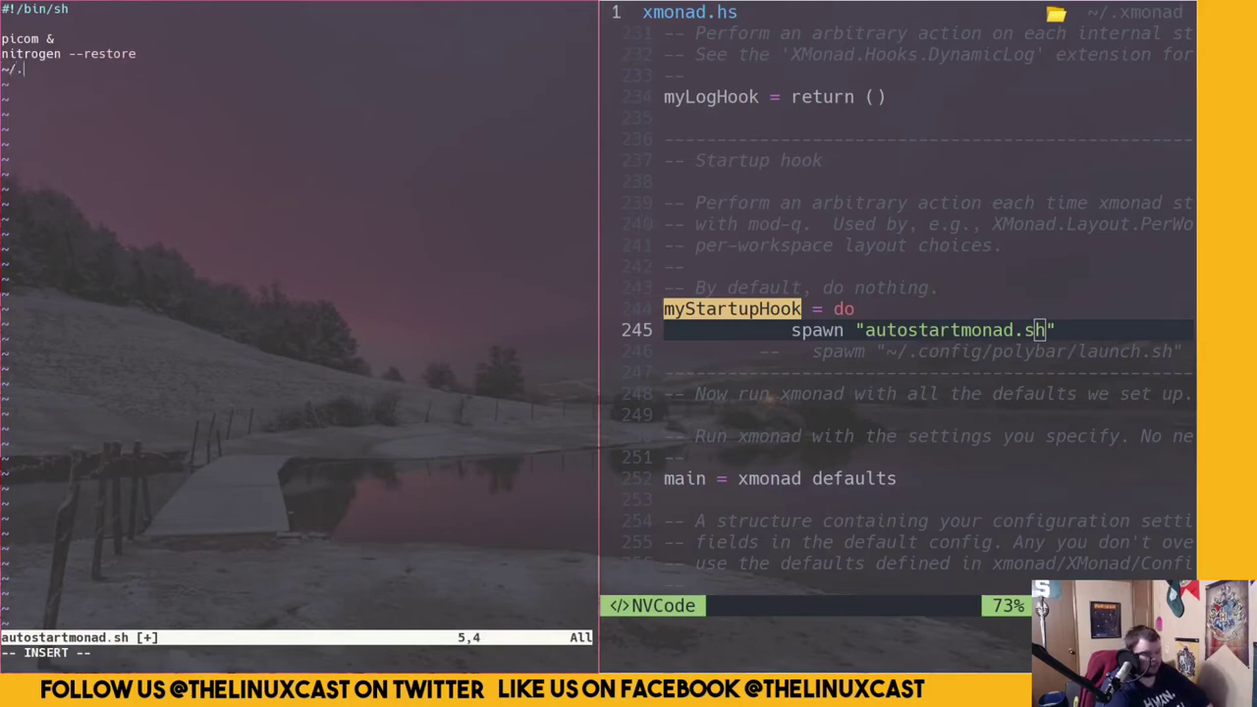
text(config/polyboar/)
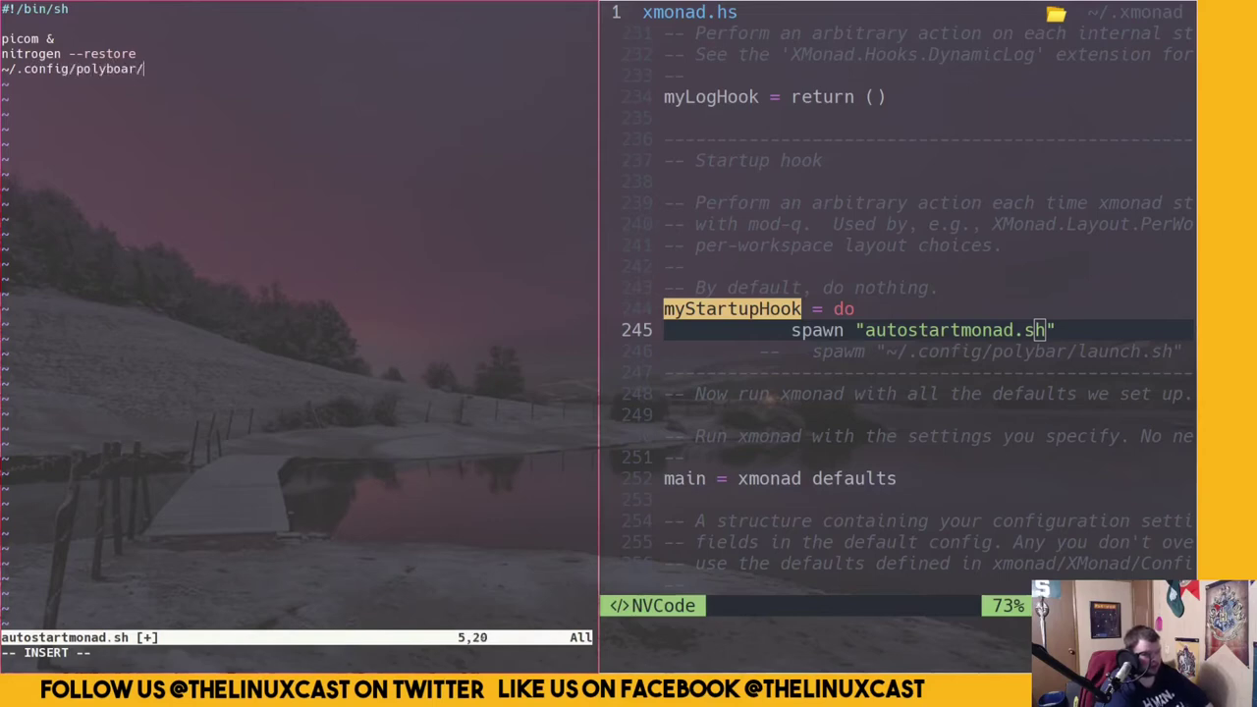
text(launch.sh)
key(BackSpace)
key(BackSpace)
text(,)
key(BackSpace)
text(sh)
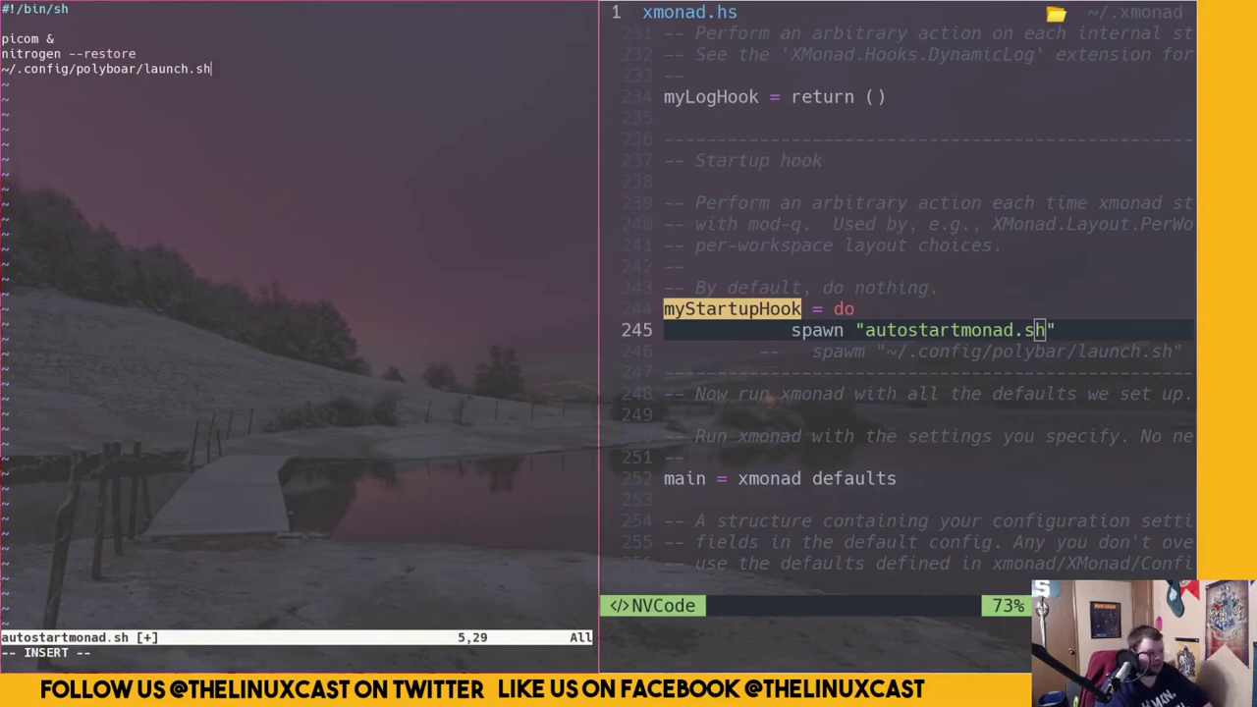
Open another terminal window, change to .config/bspwm and list the directory's files
key(super+shift+Return)
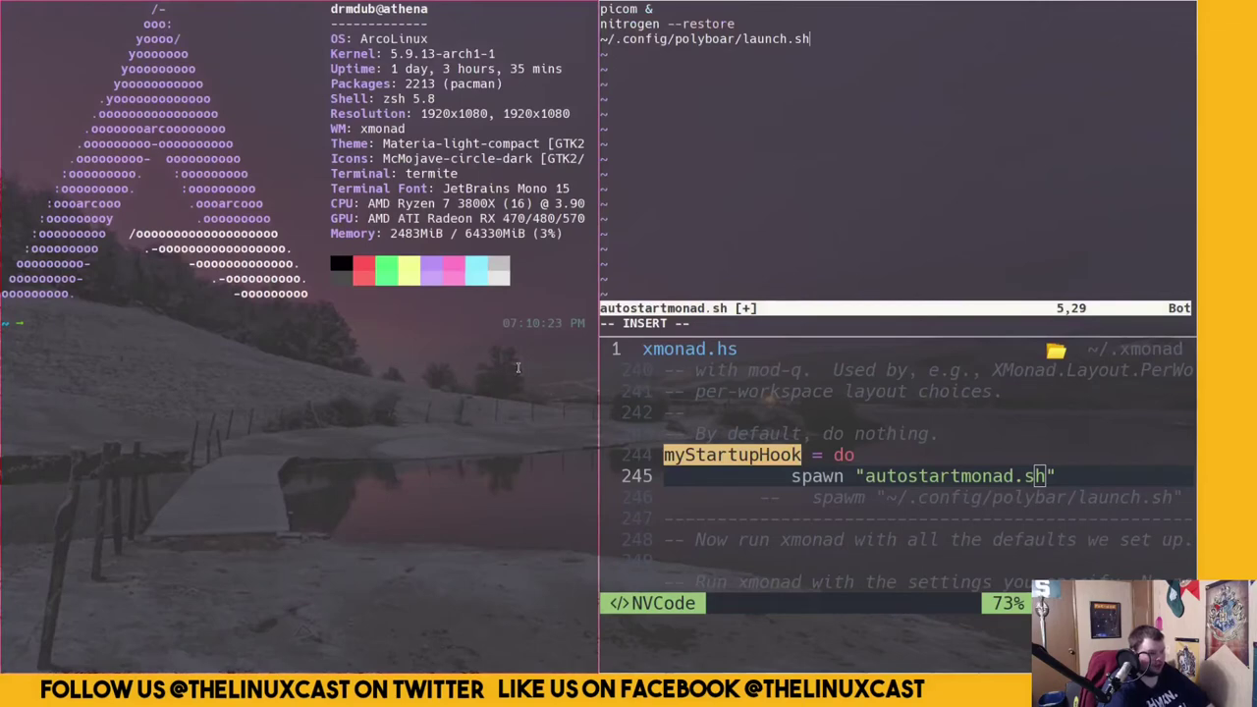
text(cd)
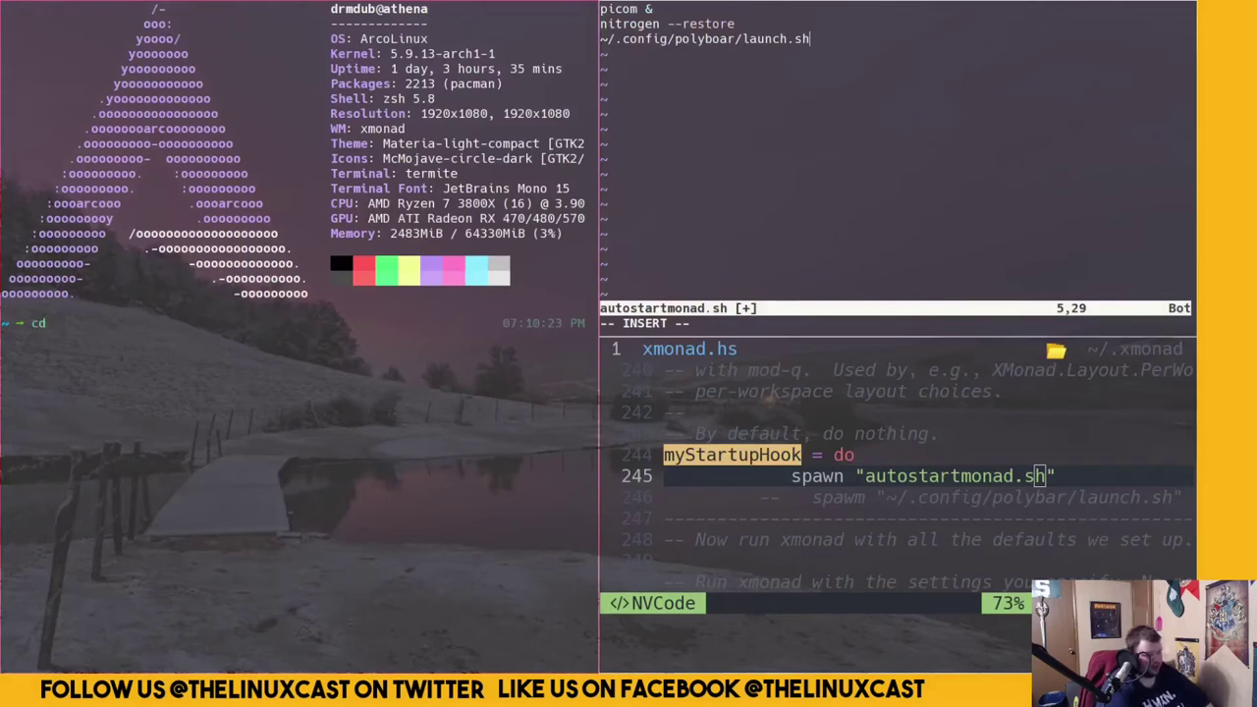
text( .dwm/)
key(BackSpace)
key(BackSpace)
key(BackSpace)
key(BackSpace)
key(BackSpace)
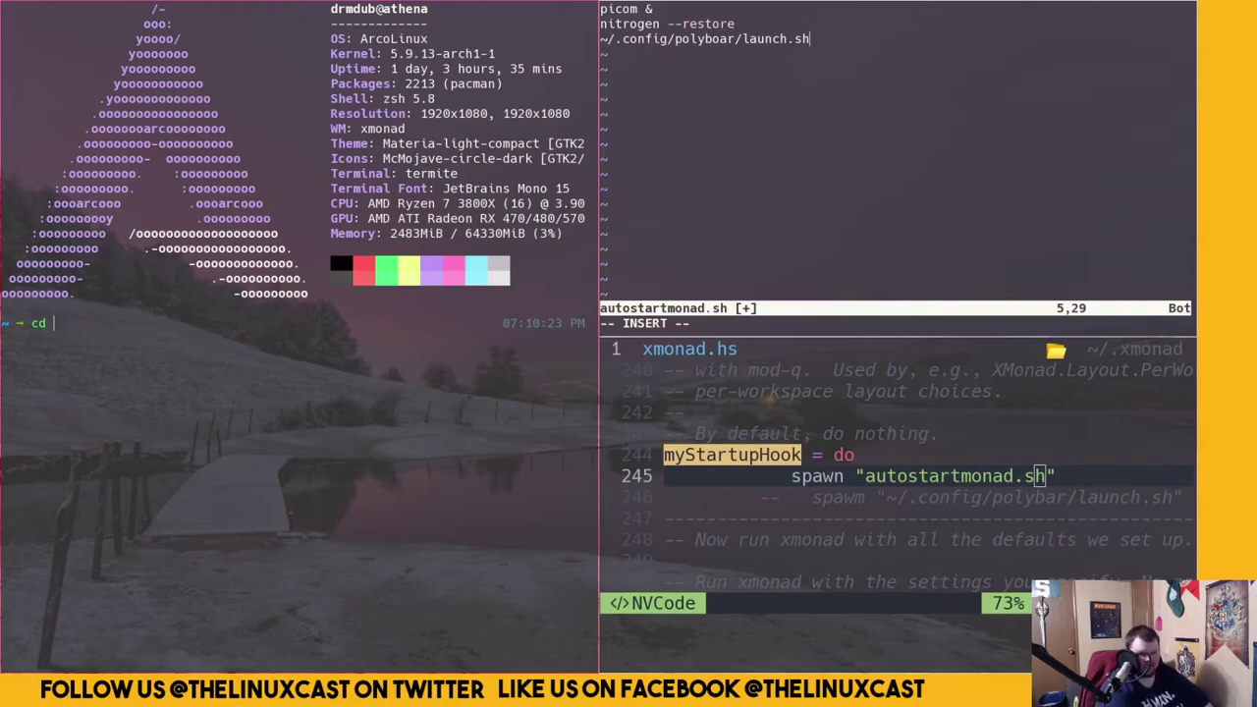
text(.config/)
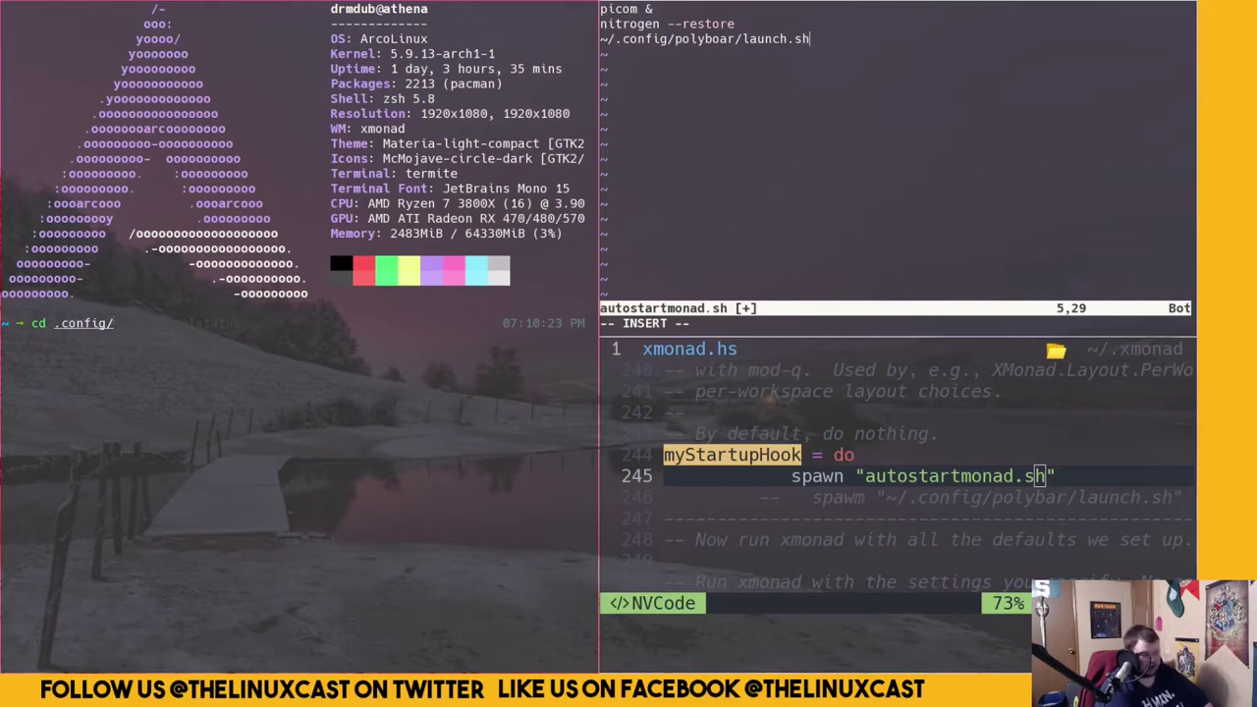
text(bspwm/)
key(Return)
text(ls)
key(Return)
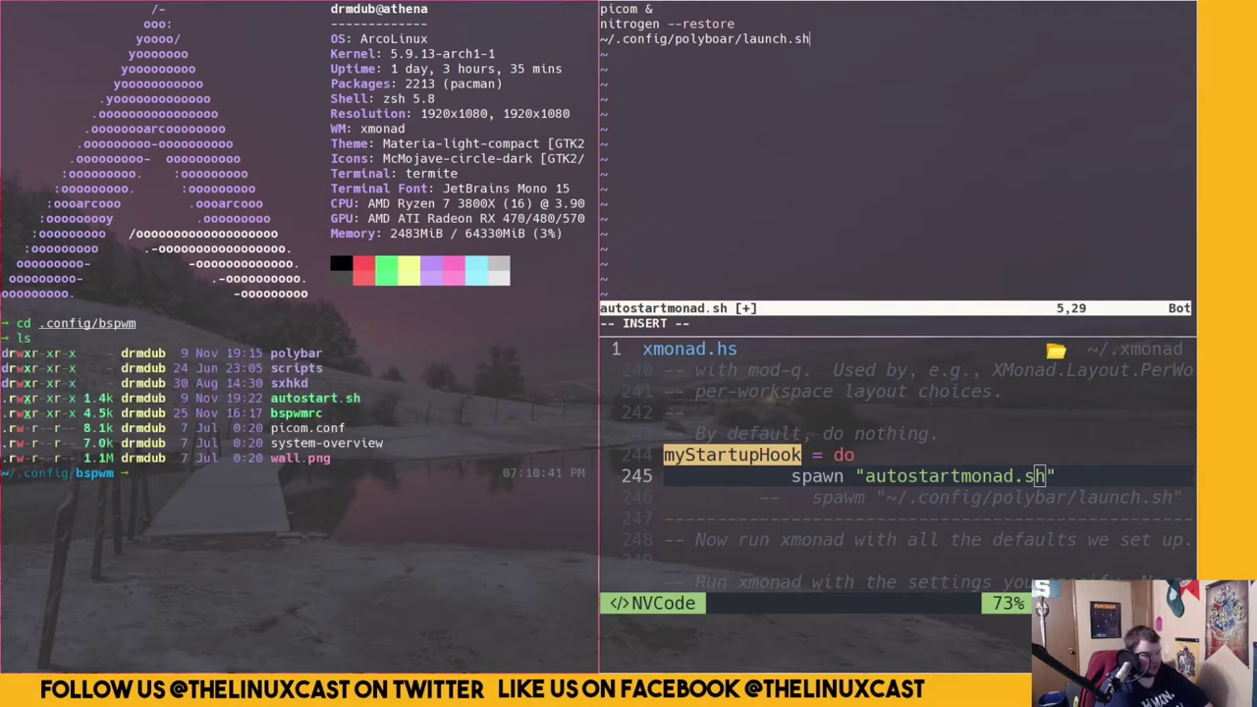
Open bspwm's autostart.sh, examine how its polybar launch line is written, and close that terminal window
text(v autostart.sh)
key(Return)
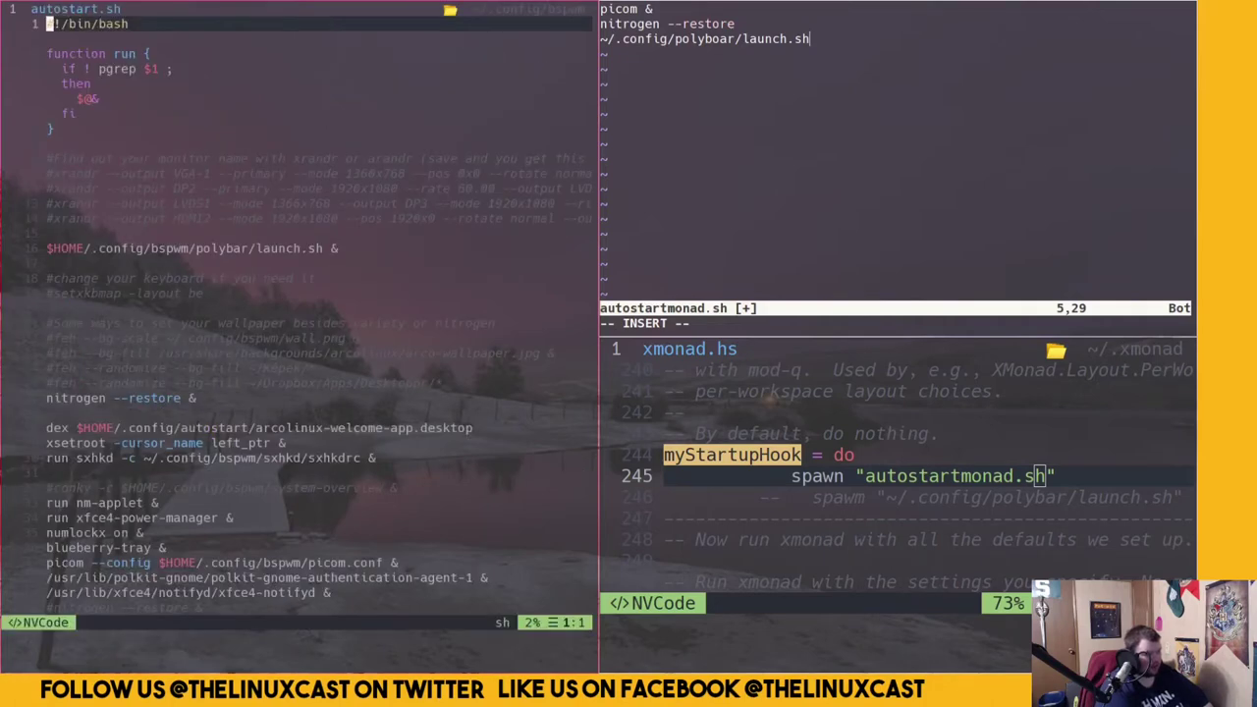
key(j)
key(j)
key(j)
key(j)
key(j)
key(j)
key(j)
key(j)
key(j)
key(j)
key(j)
key(j)
key(j)
key(j)
key(j)
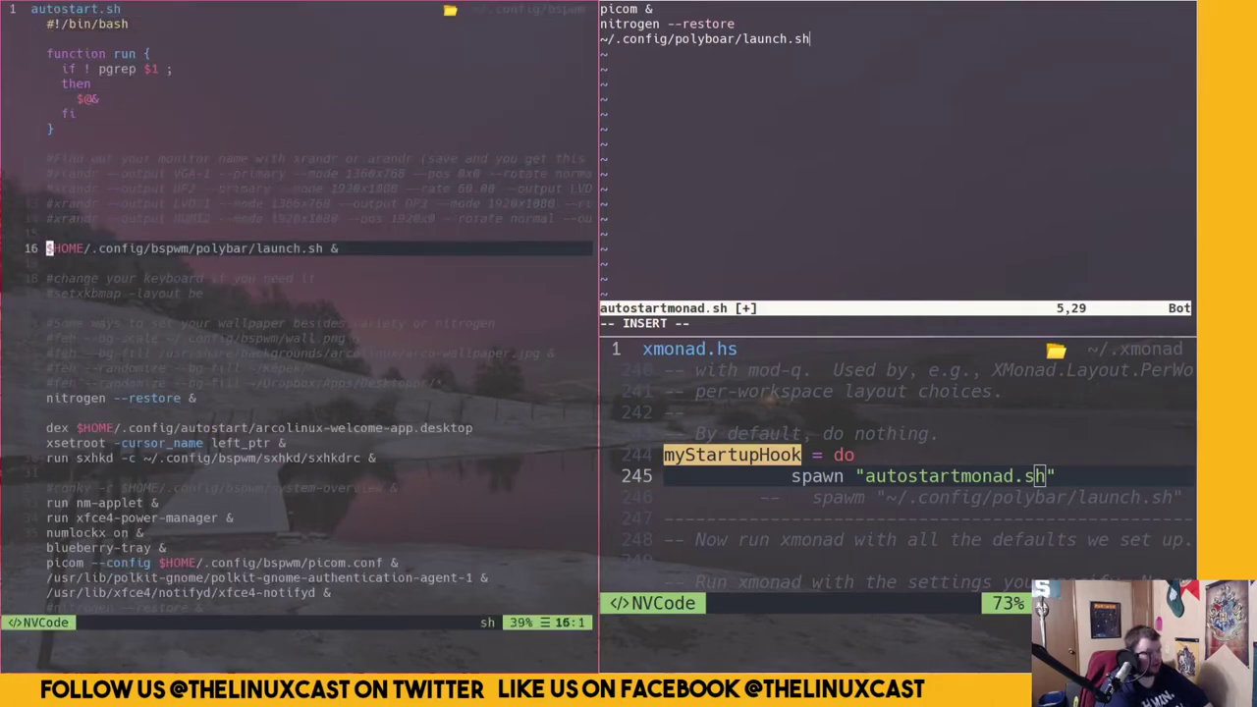
key(j)
key(k)
key(k)
key(j)
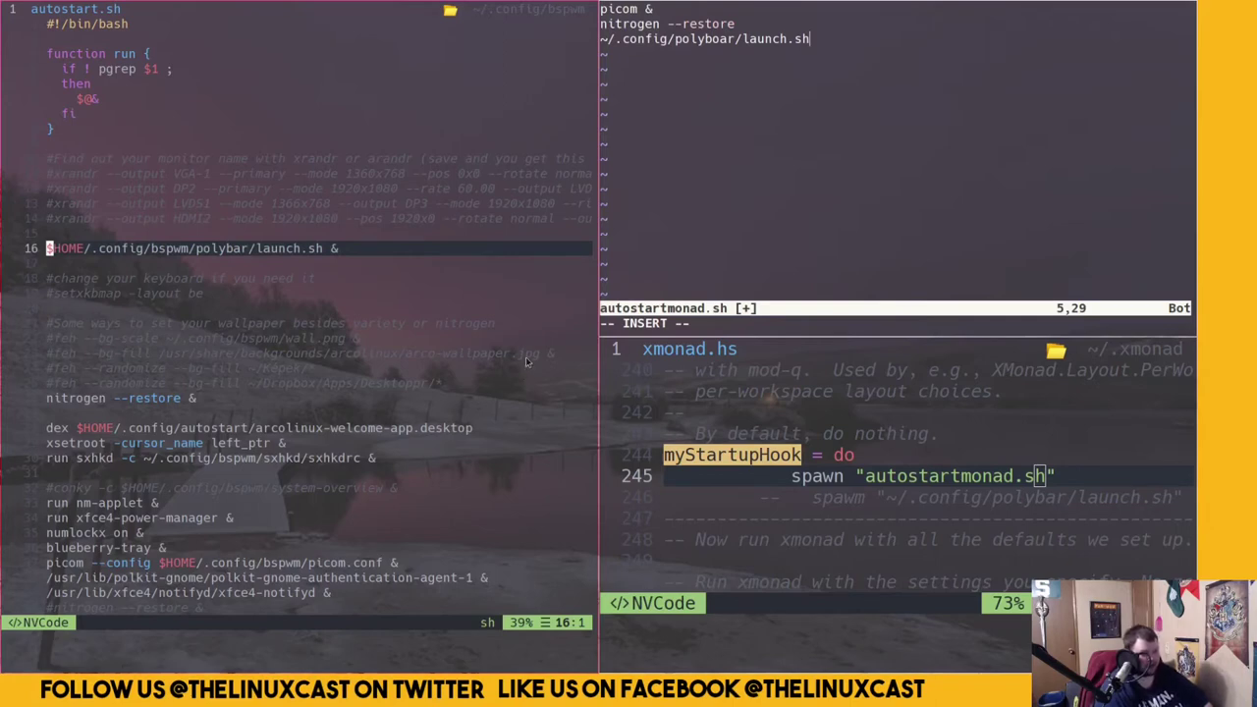
key(super+q)
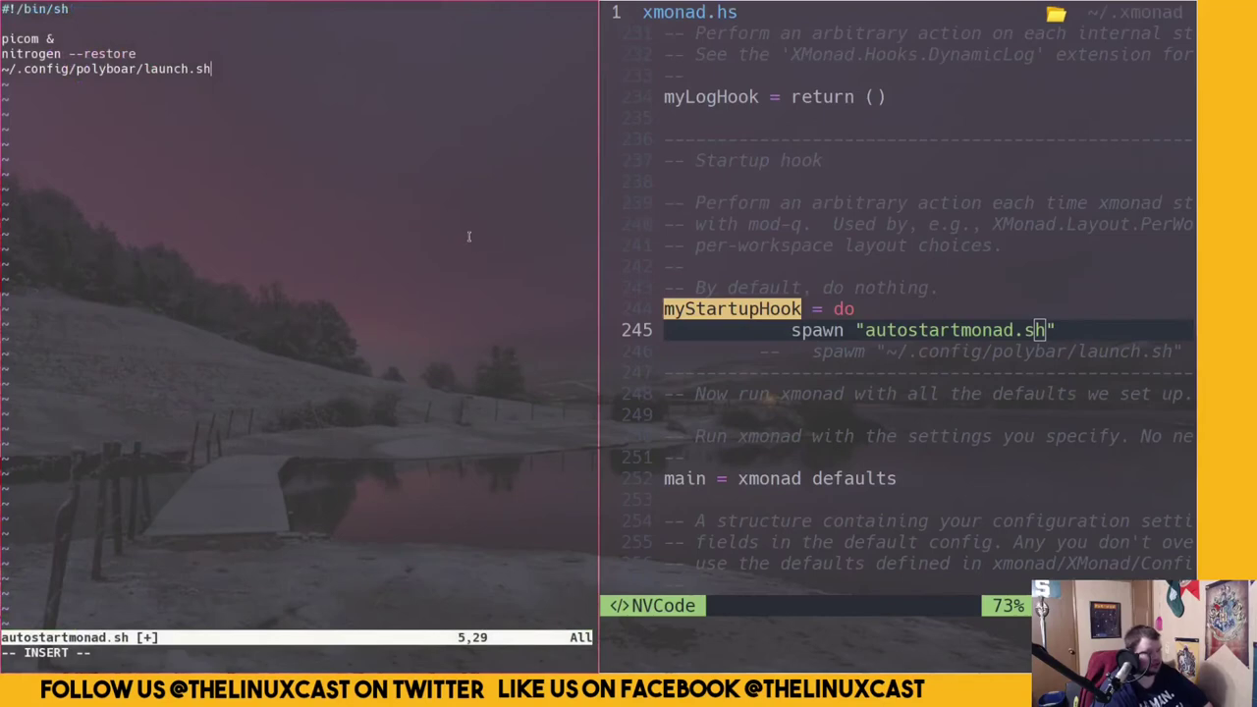
Replace the tilde at the start of the launch.sh path with $HOME
key(Home)
key(Delete)
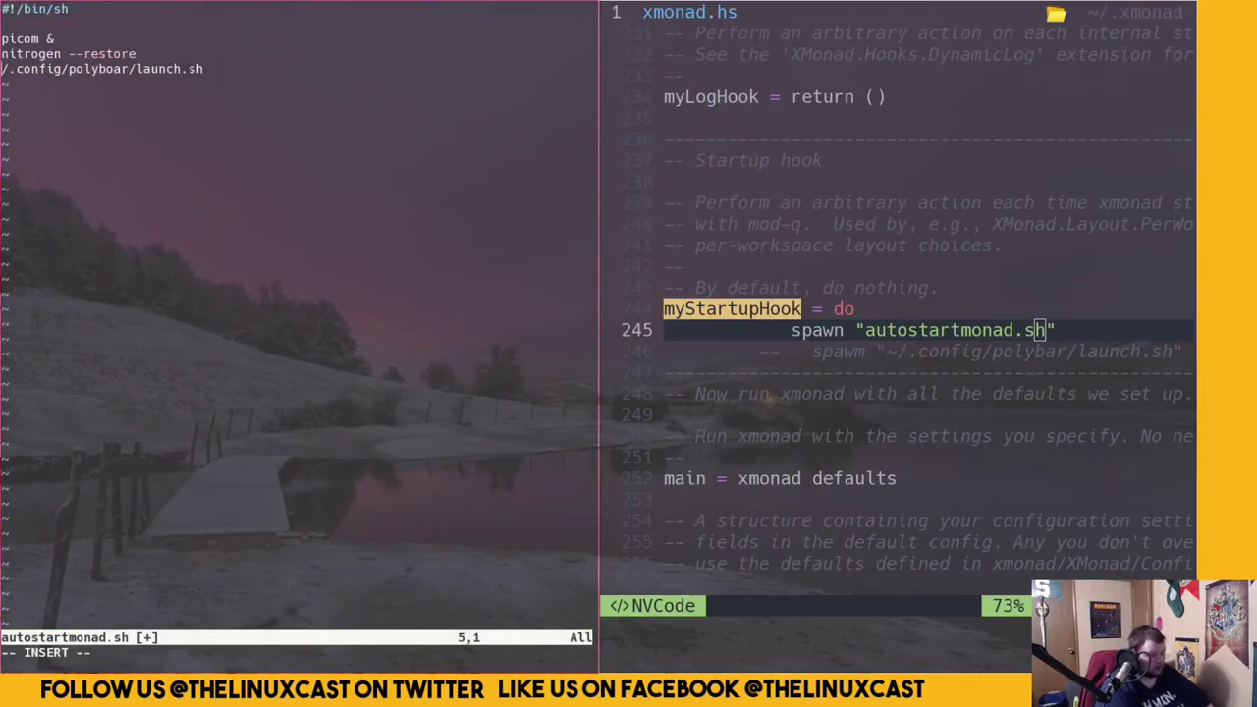
text(i$)
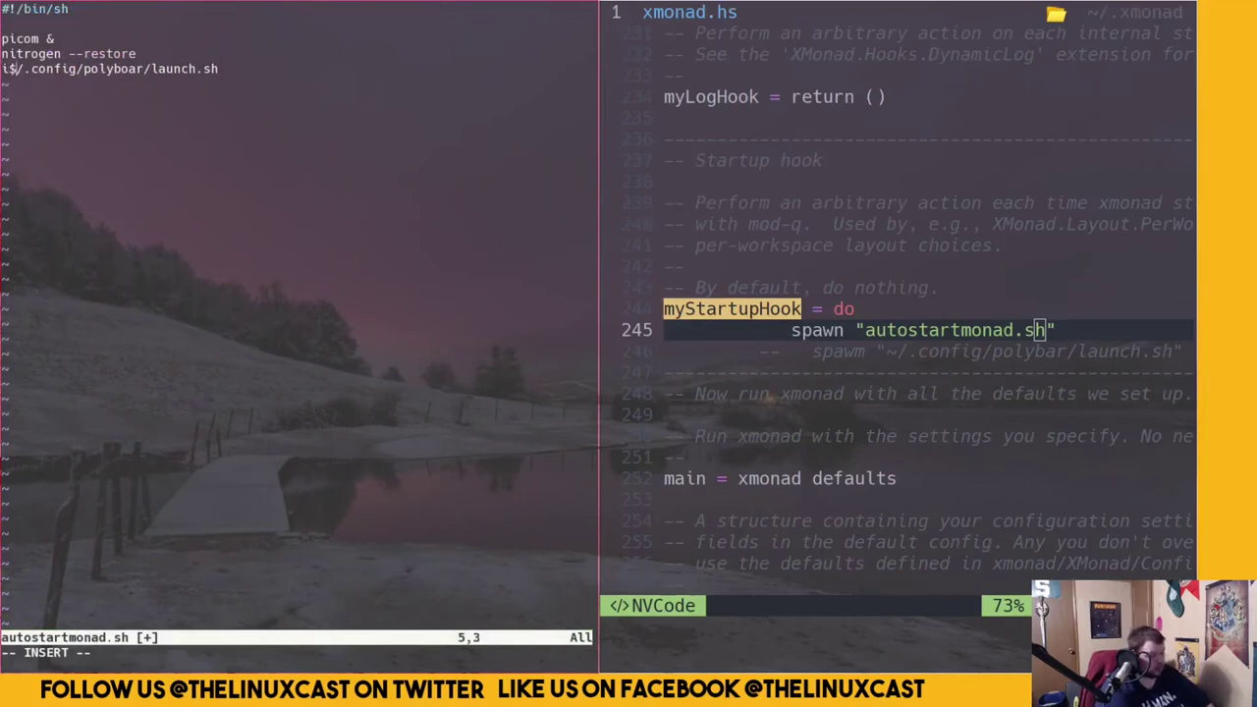
key(BackSpace)
key(BackSpace)
text($HOME)
Append & to the nitrogen --restore and launch.sh lines, and save and quit autostartmonad.sh
click(37, 54)
click(142, 54)
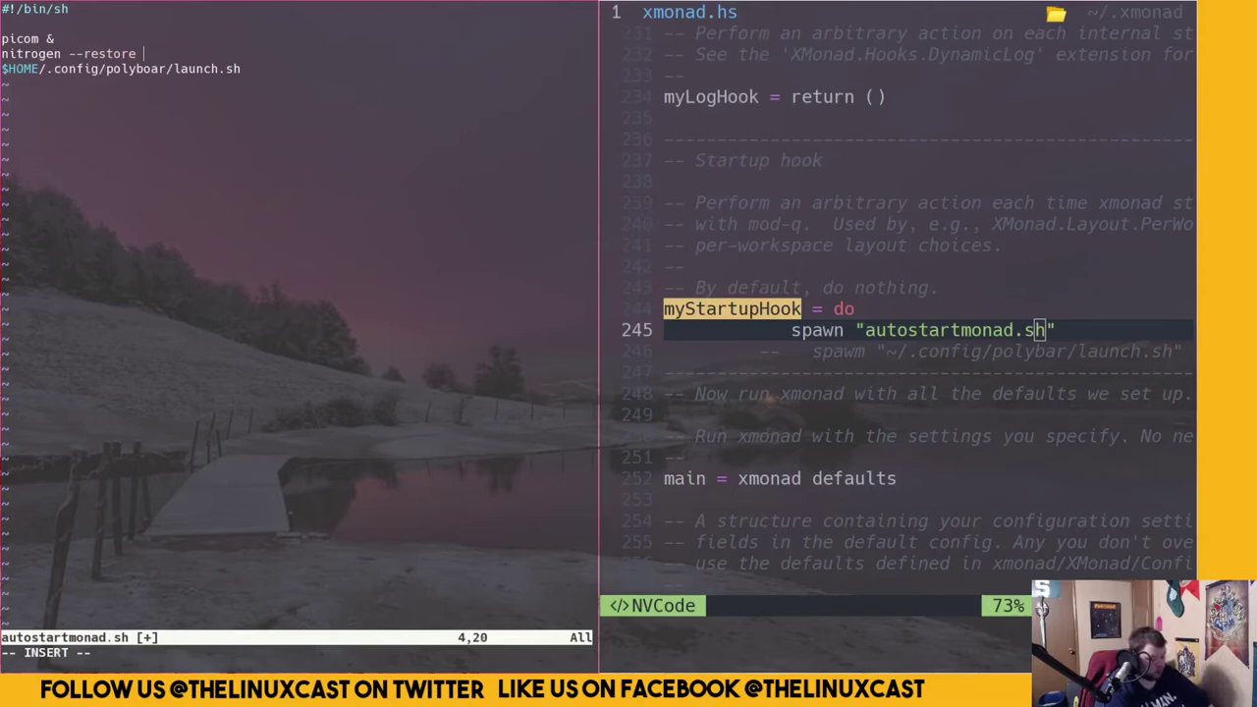
text(&)
click(245, 69)
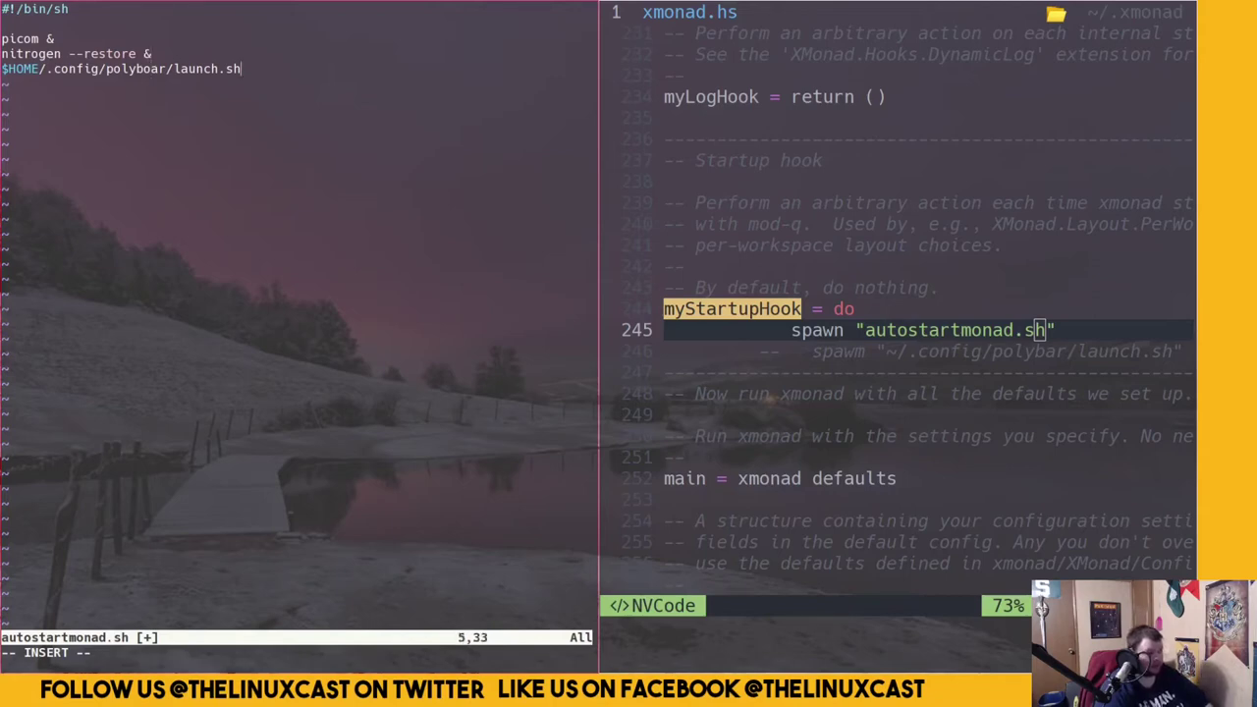
text(&)
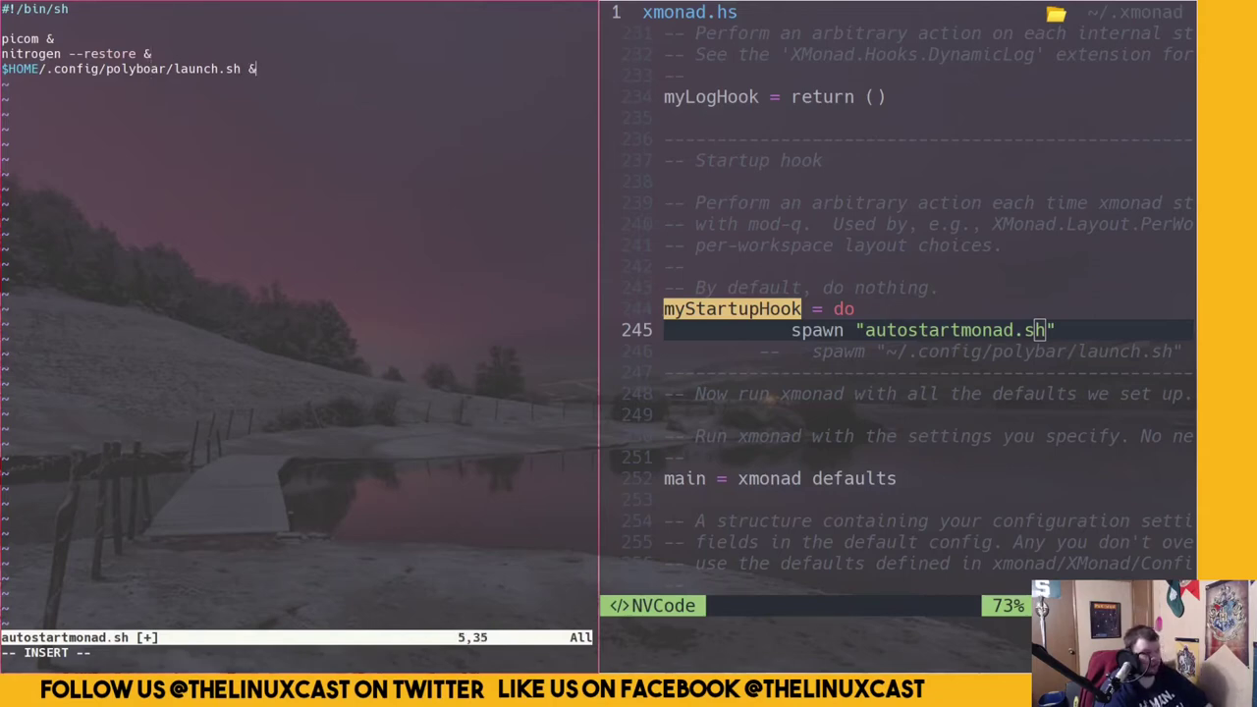
key(Escape)
text(:wq)
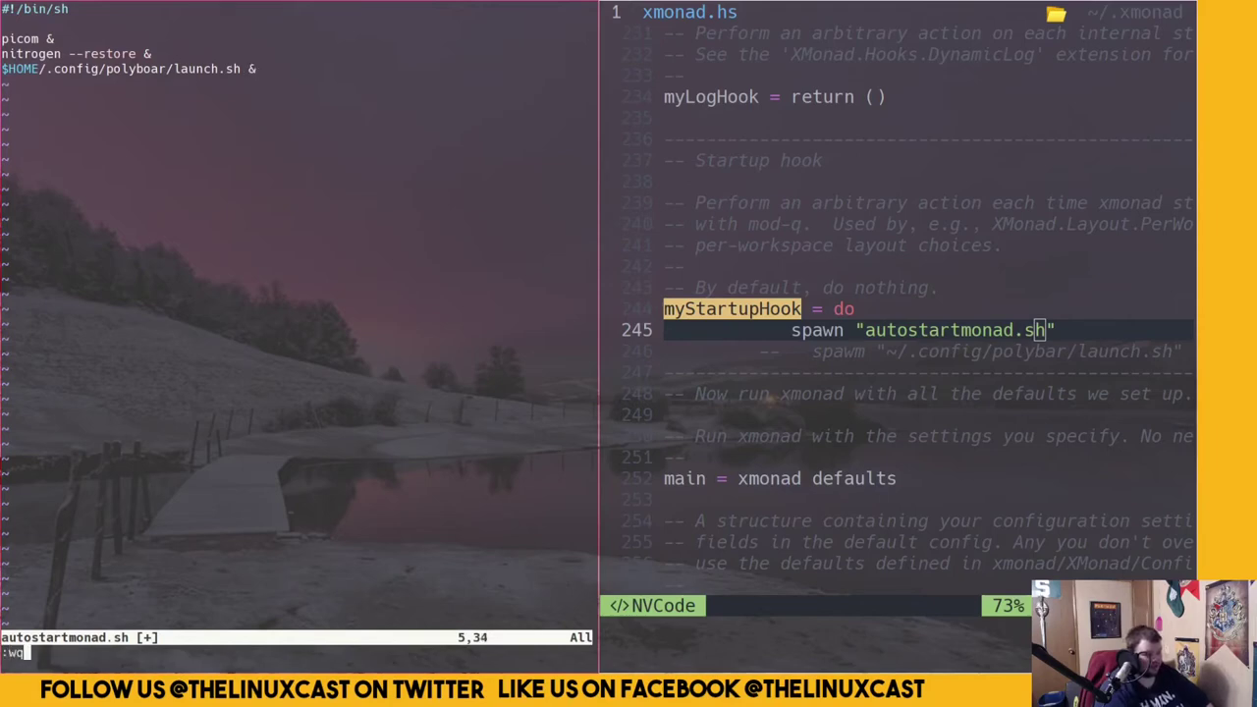
key(Return)
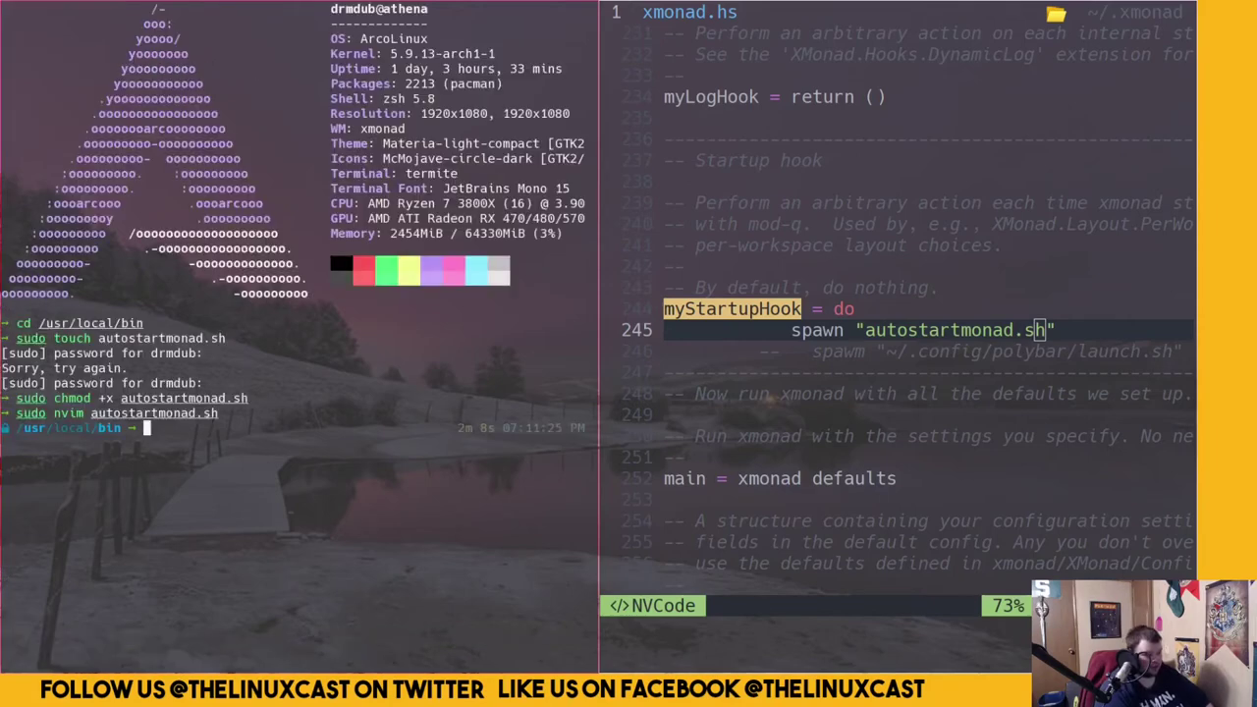
Close the /usr/local/bin terminal window and write and quit xmonad.hs in the remaining one
key(ctrl+d)
text(:wq)
key(Return)
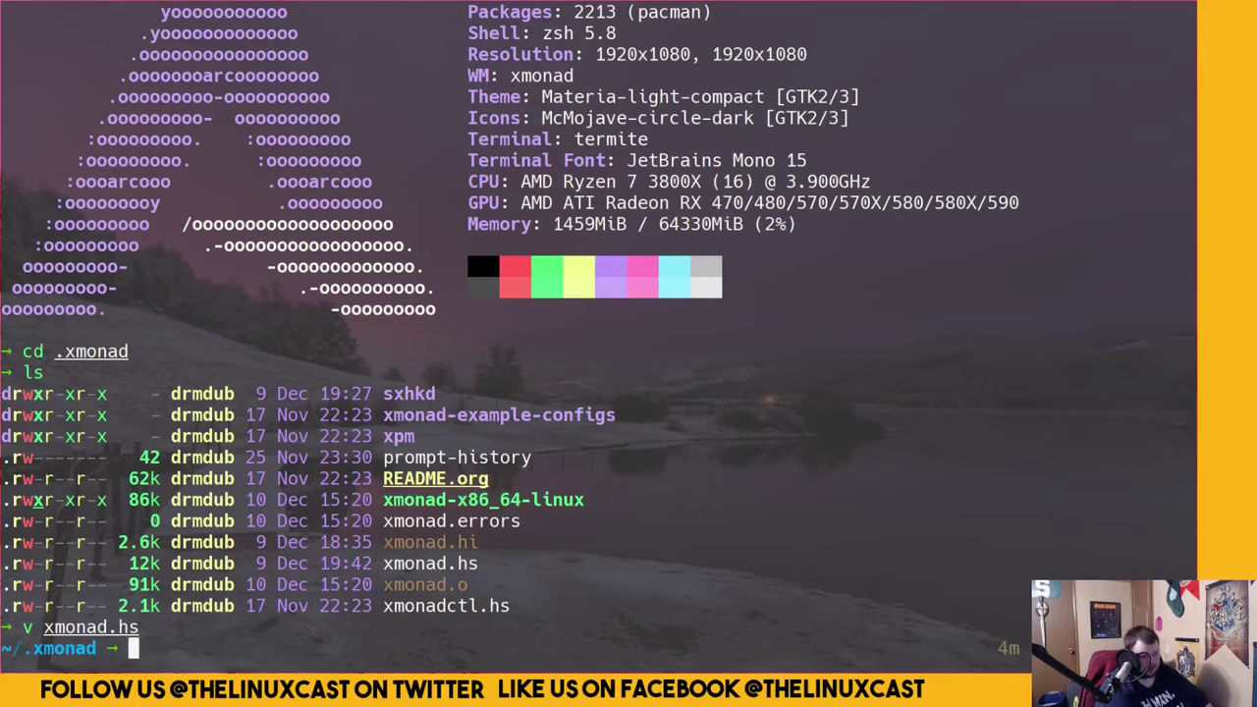
Try to recompile xmonad with xmonad -recompile, and return to the home directory
text(xmona)
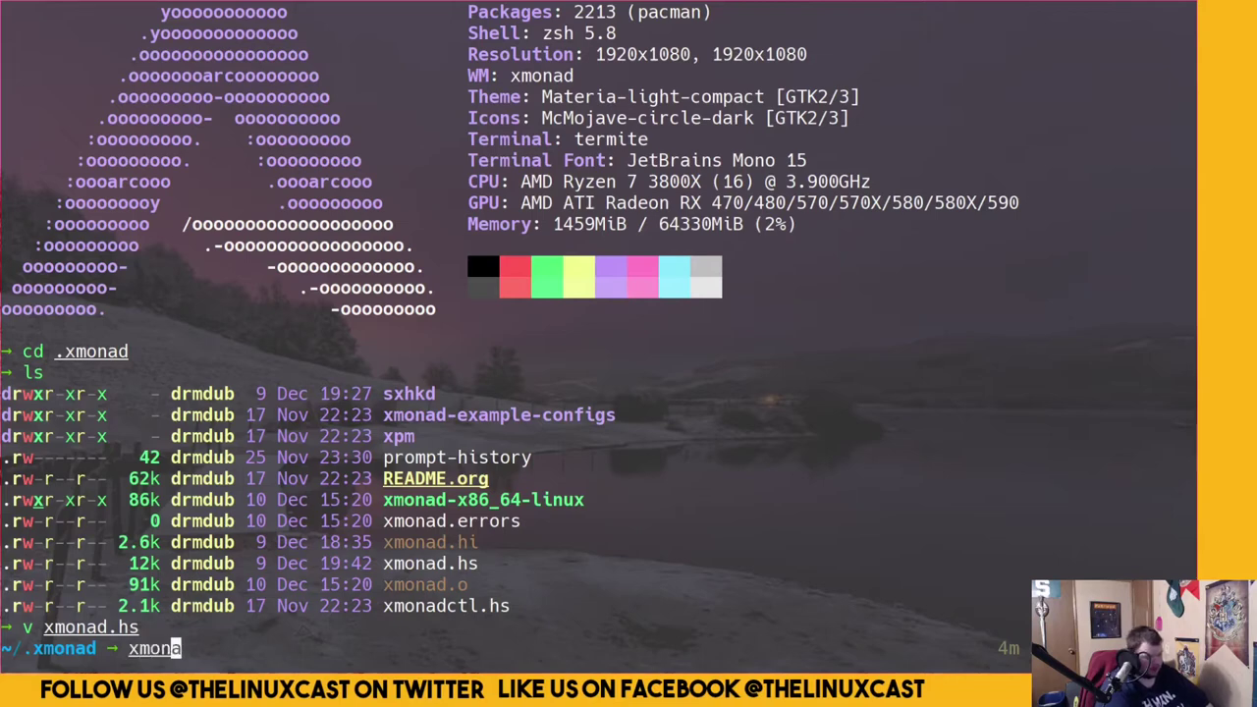
text(d -recomp)
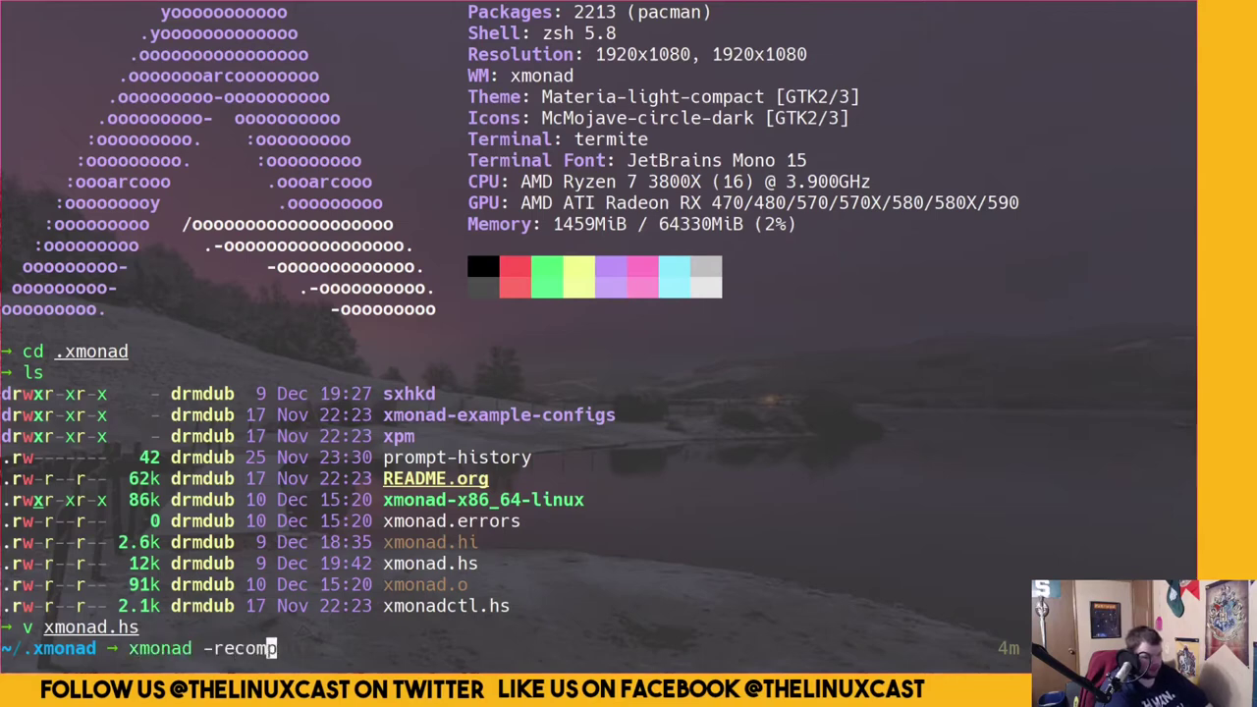
text(ile)
key(Return)
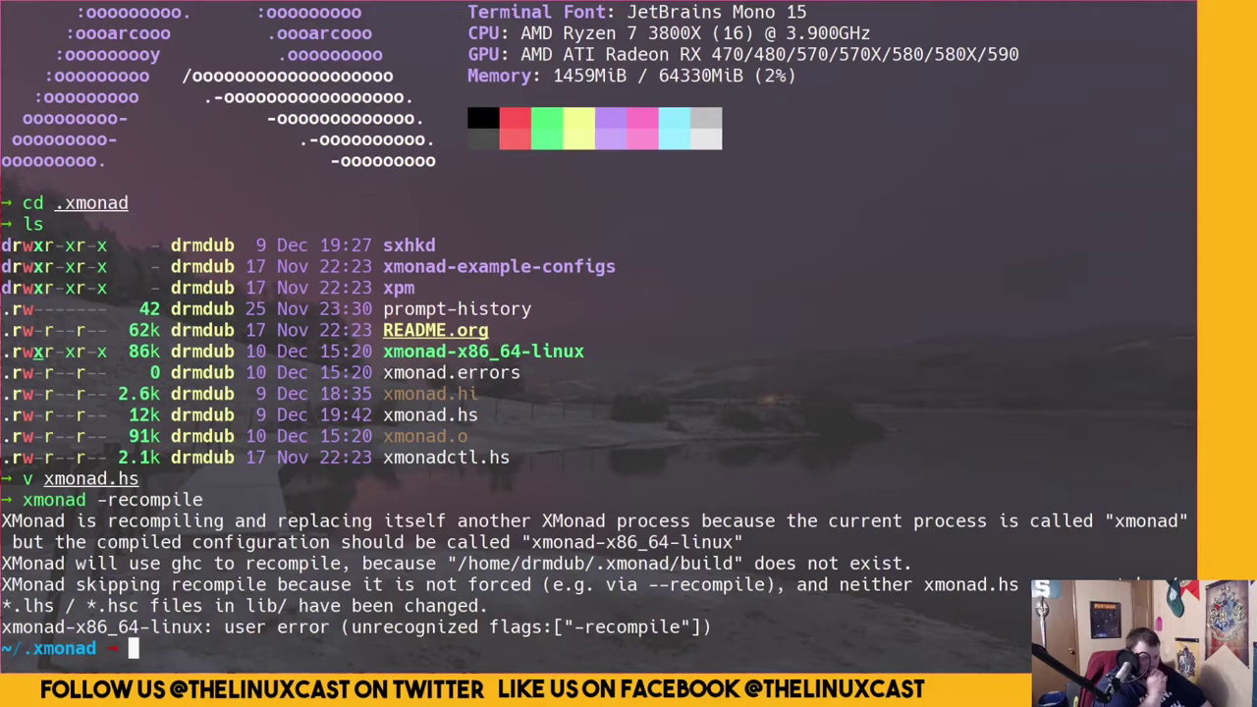
text(cd)
key(Return)
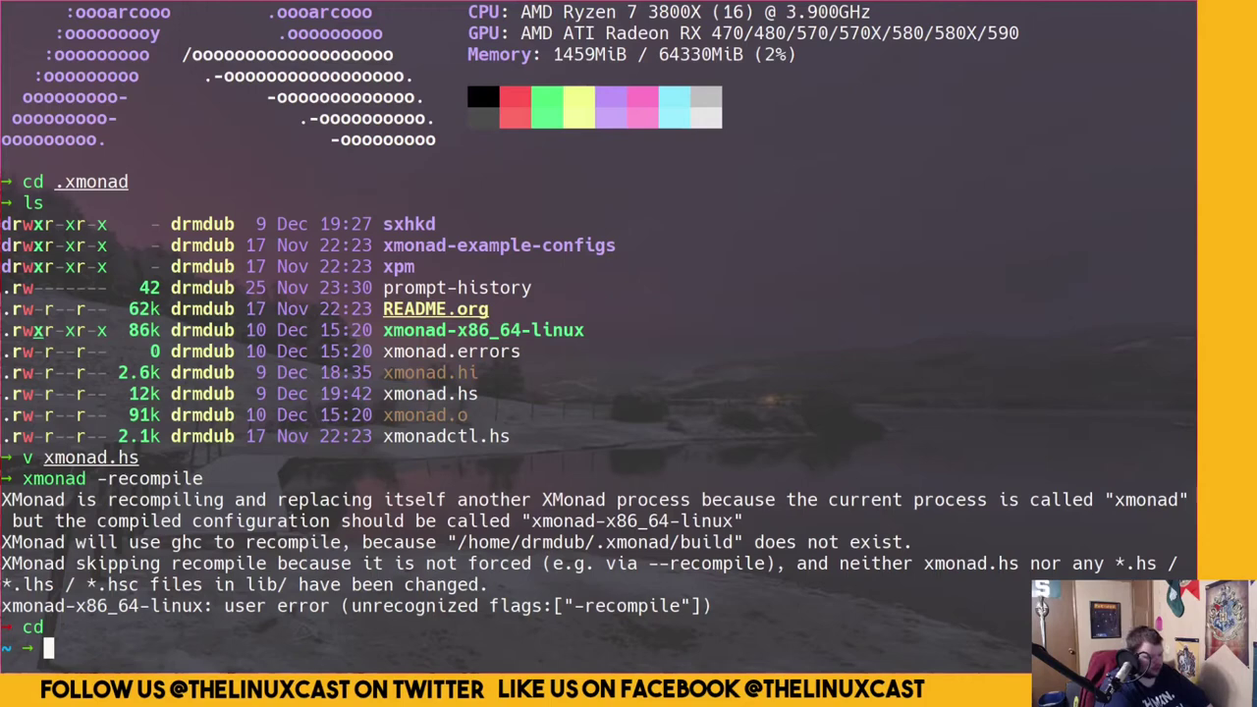
text(locate skel)
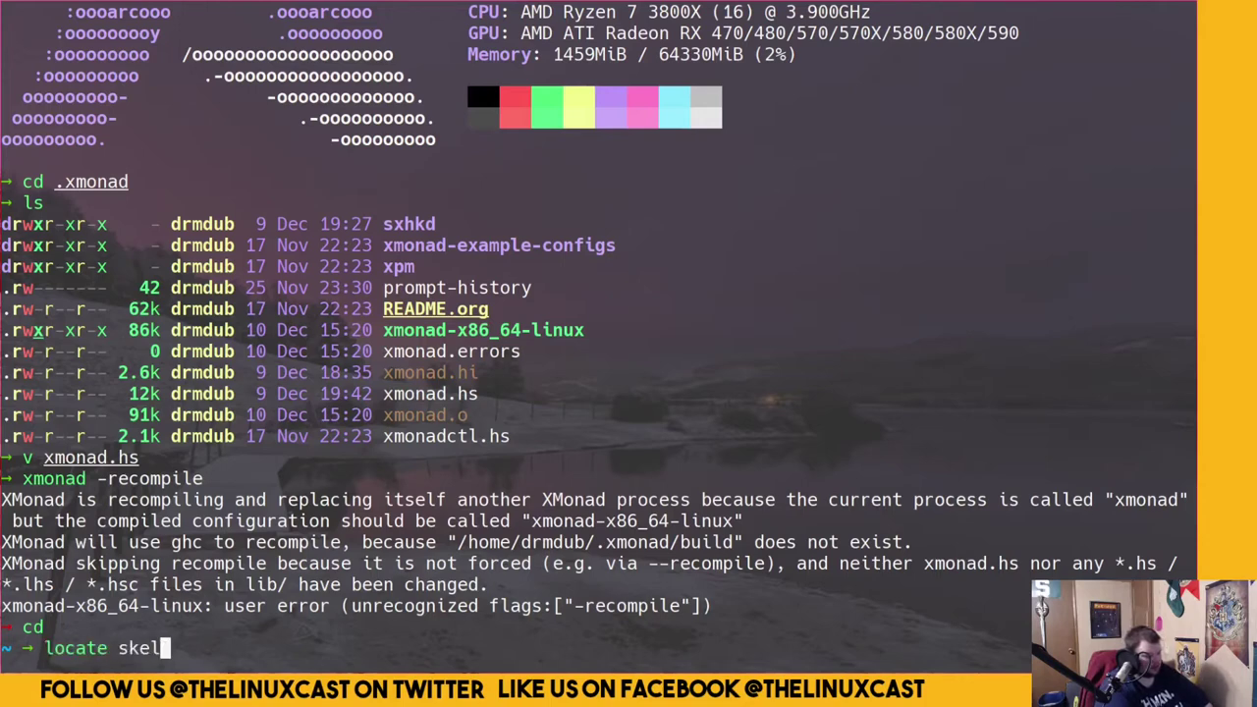
key(BackSpace)
key(BackSpace)
key(BackSpace)
key(BackSpace)
key(BackSpace)
key(BackSpace)
key(BackSpace)
key(BackSpace)
key(BackSpace)
key(BackSpace)
key(BackSpace)
Change into the /usr directory and list its contents
text(cd /usr/)
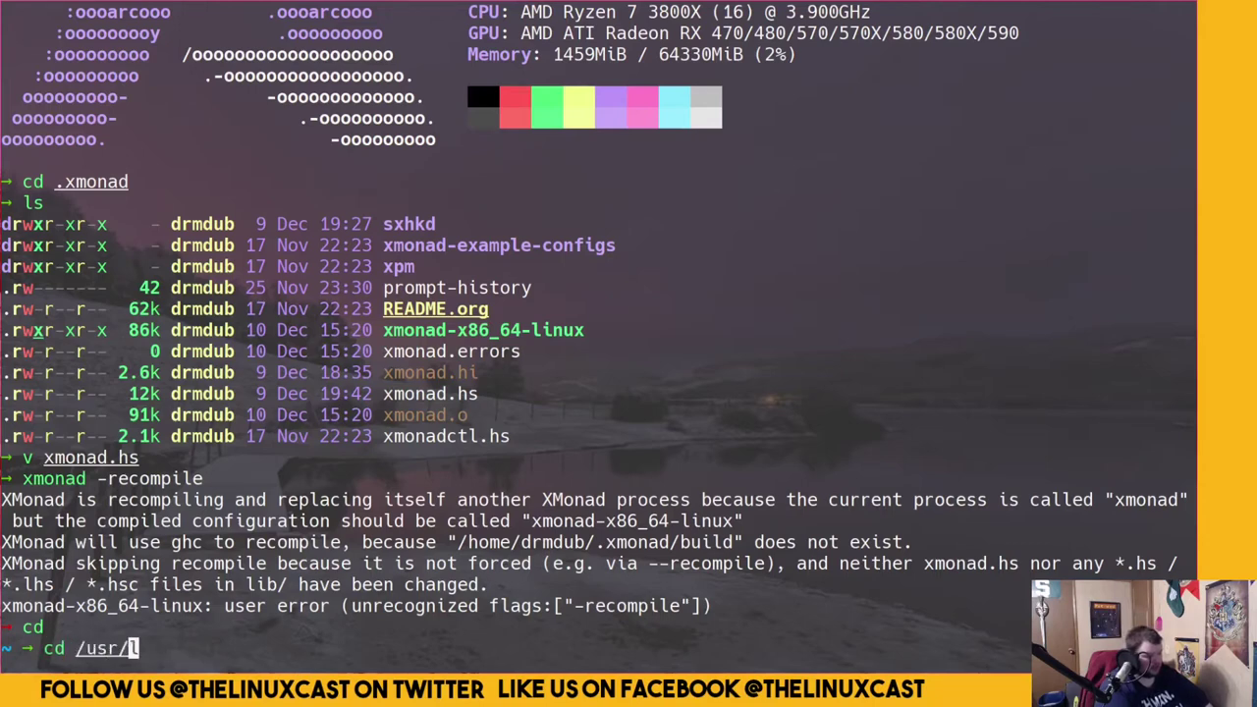
text(sh)
key(Tab)
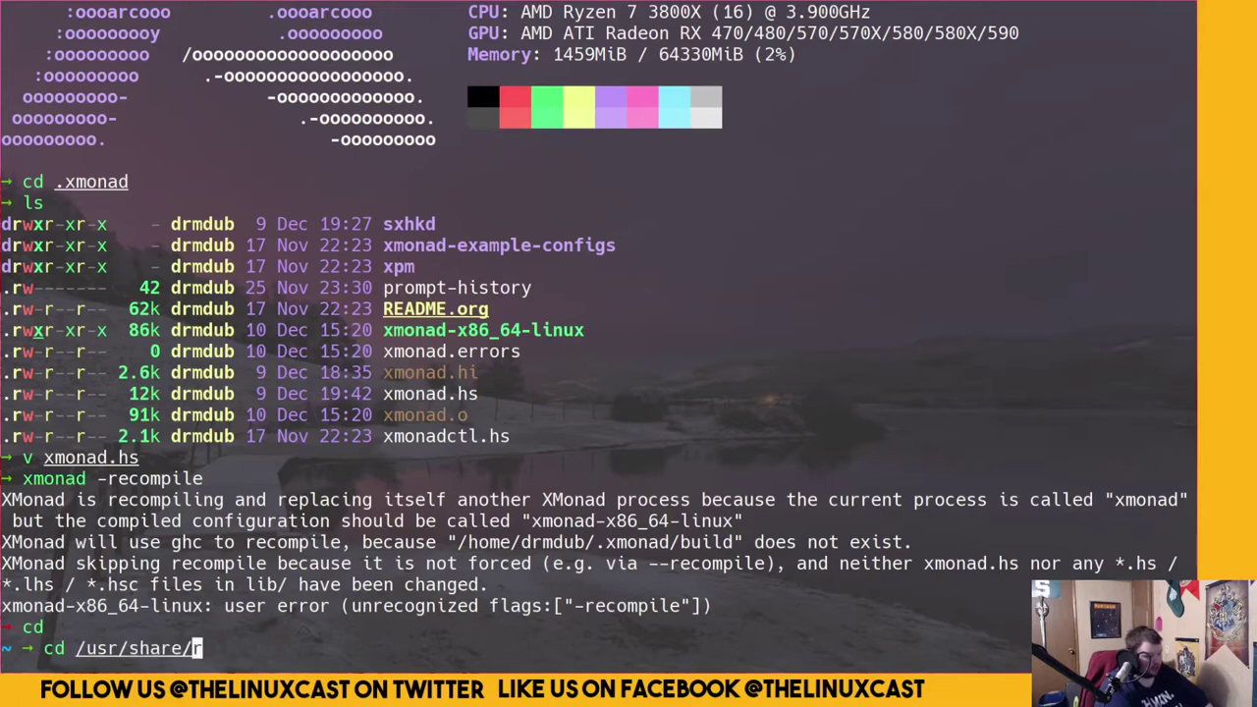
text(s)
key(Tab)
key(BackSpace)
key(BackSpace)
key(BackSpace)
key(BackSpace)
key(BackSpace)
key(BackSpace)
key(BackSpace)
key(BackSpace)
key(BackSpace)
key(BackSpace)
key(BackSpace)
key(BackSpace)
key(BackSpace)
key(BackSpace)
key(BackSpace)
key(BackSpace)
key(BackSpace)
key(BackSpace)
key(BackSpace)
key(BackSpace)
key(BackSpace)
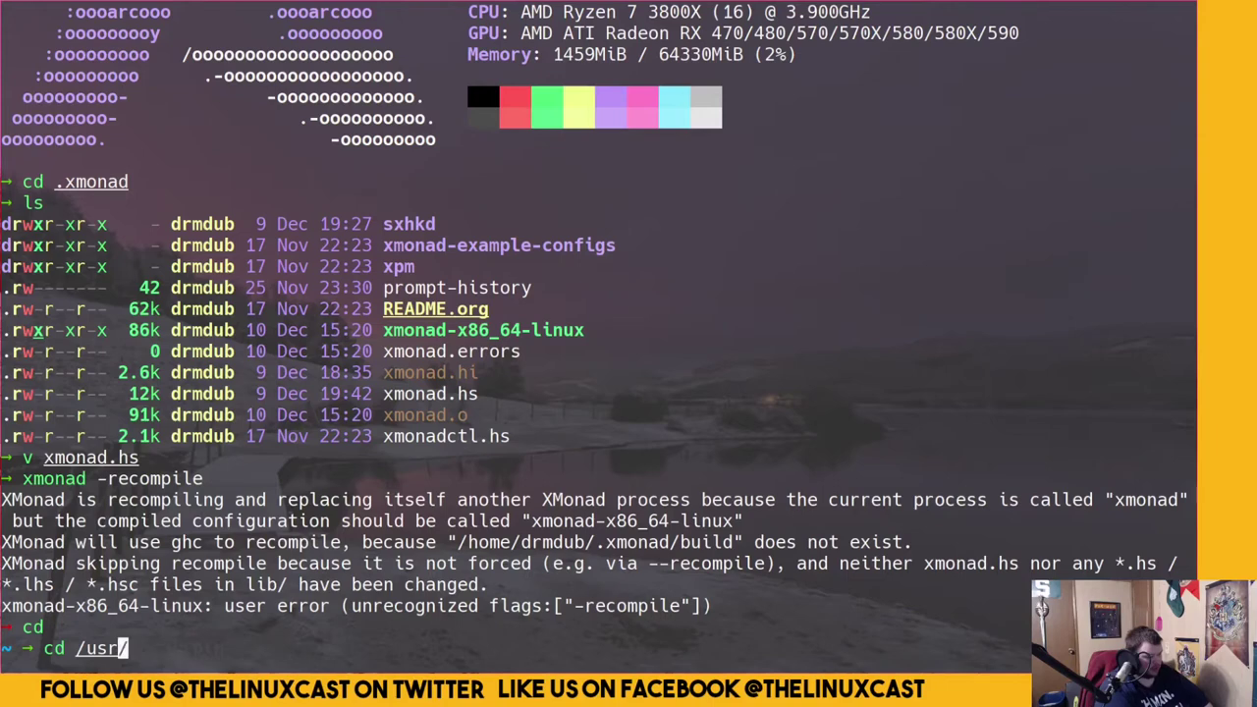
text(/bin/s)
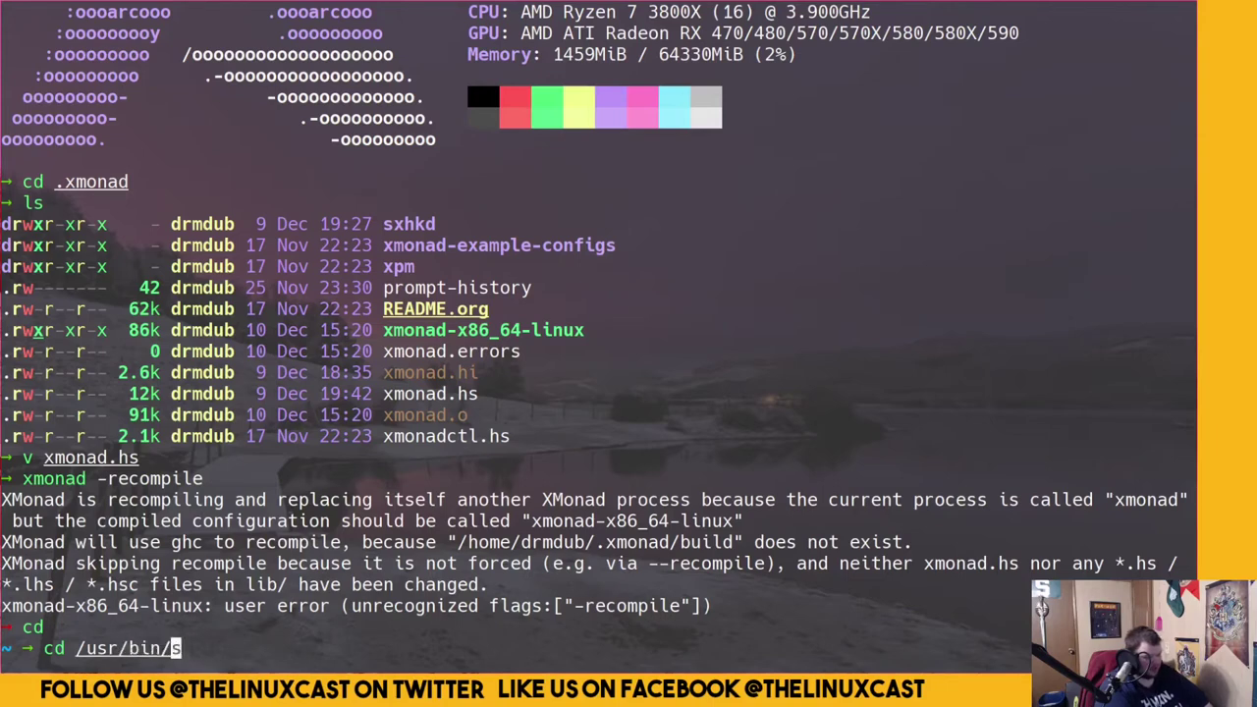
text(k)
key(BackSpace)
key(BackSpace)
key(BackSpace)
key(BackSpace)
key(BackSpace)
key(BackSpace)
key(BackSpace)
key(Return)
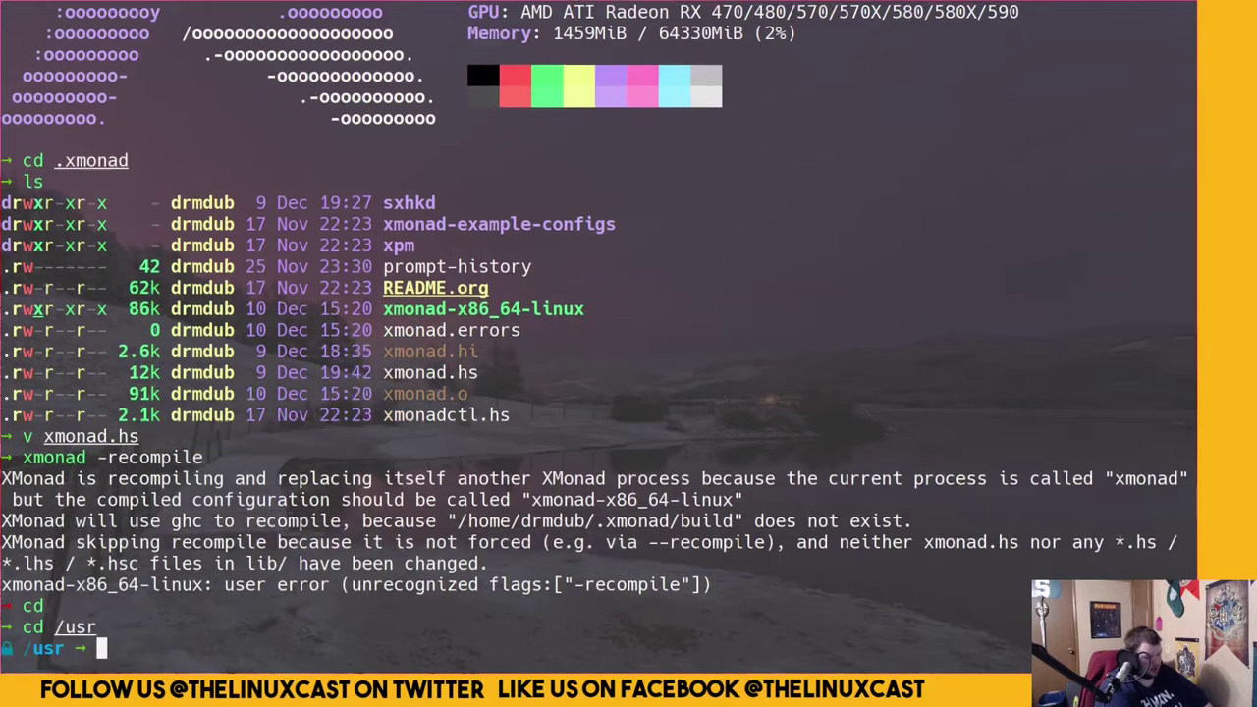
text(ls)
key(Return)
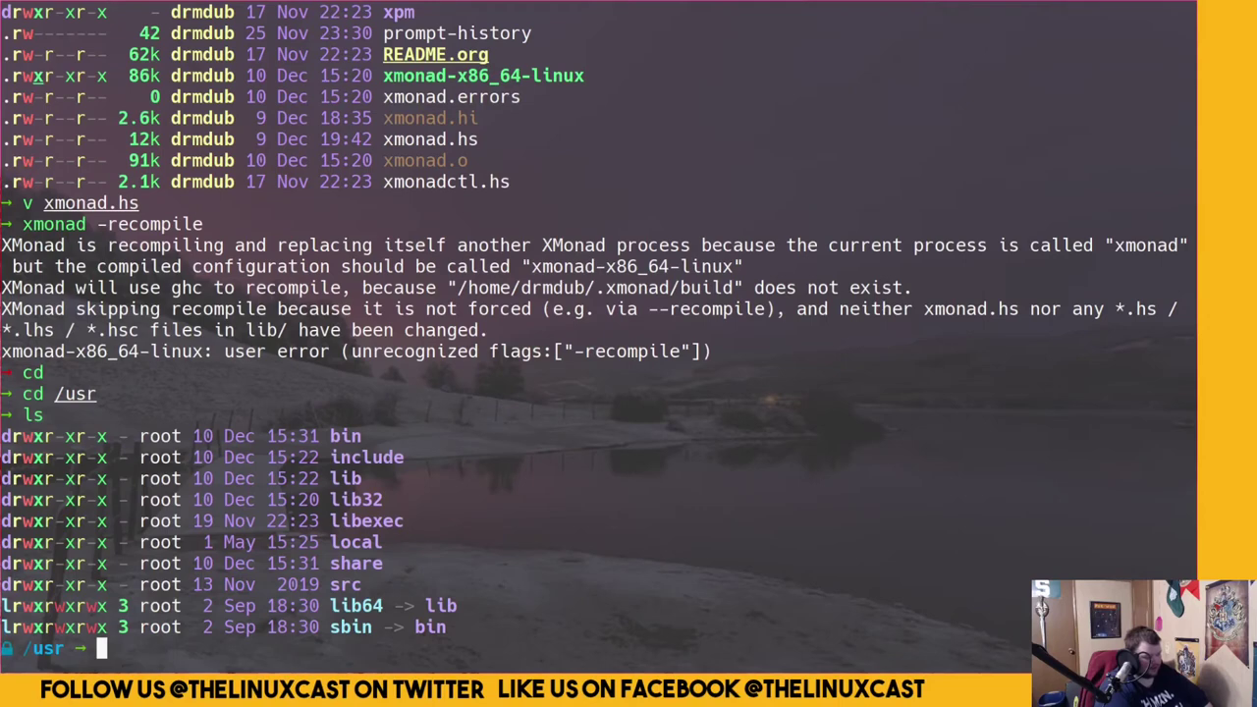
Change into the /share directory and list its contents
text(cd /u)
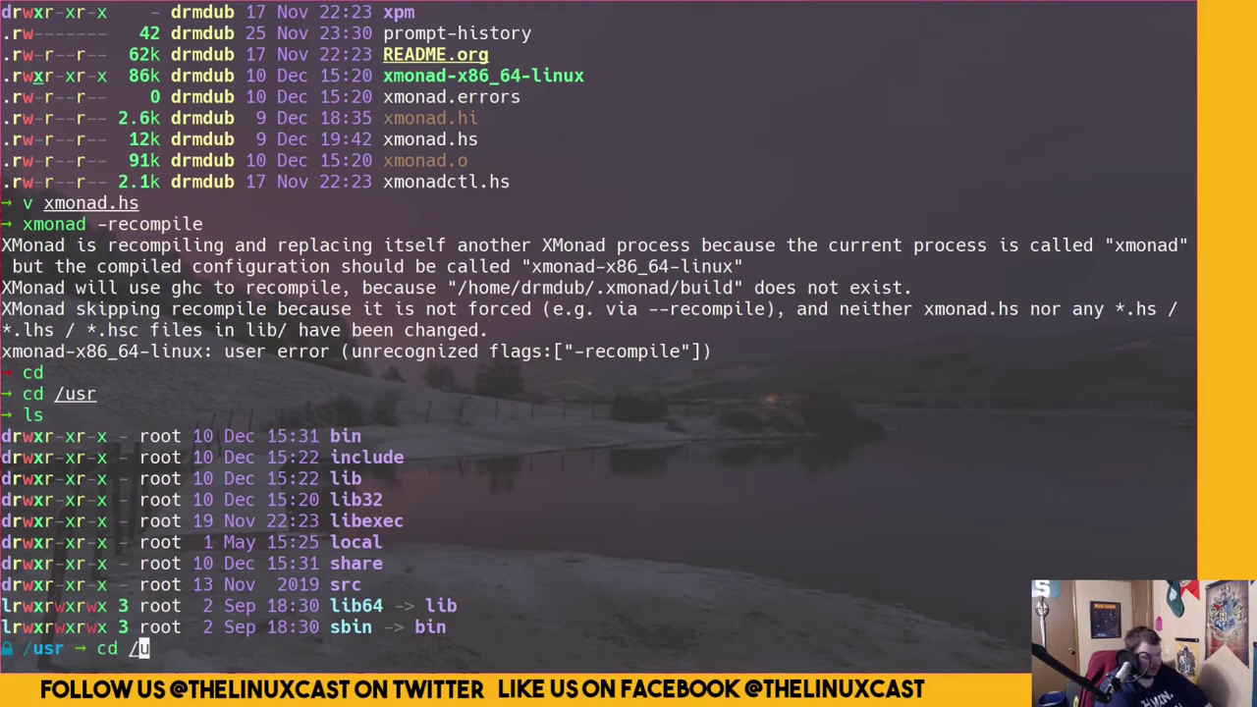
key(BackSpace)
text(sh)
key(Return)
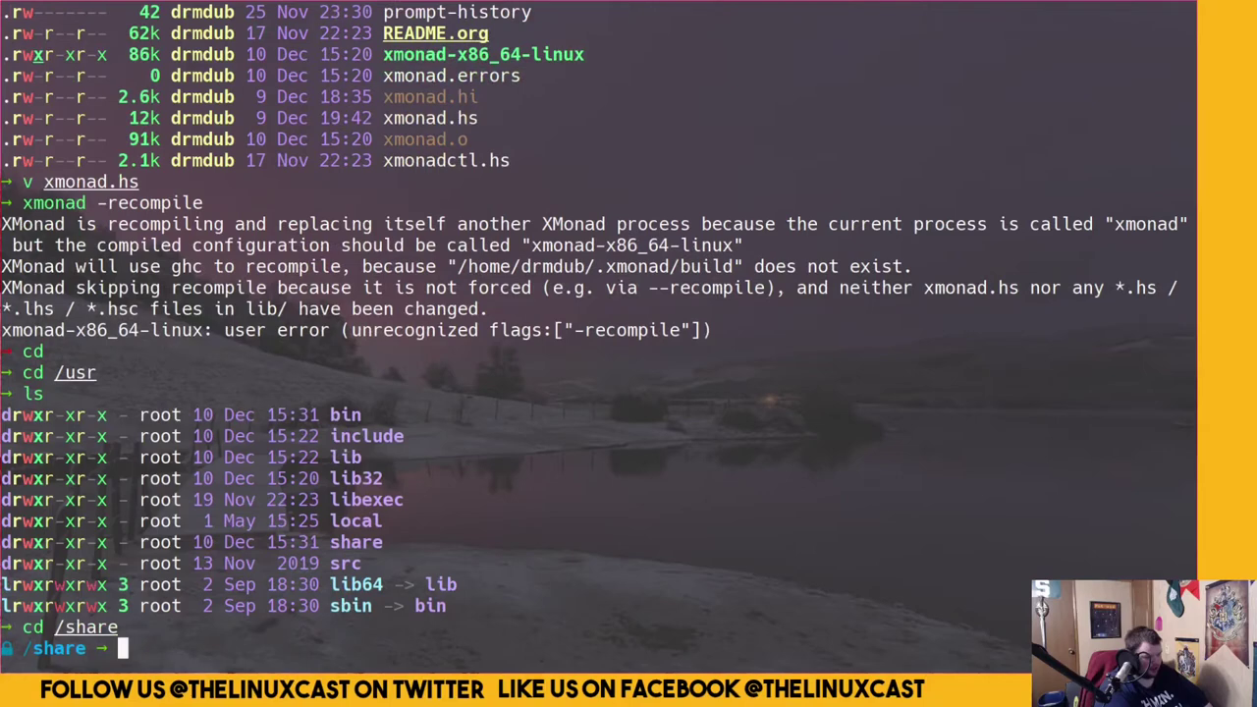
text(ls)
key(Return)
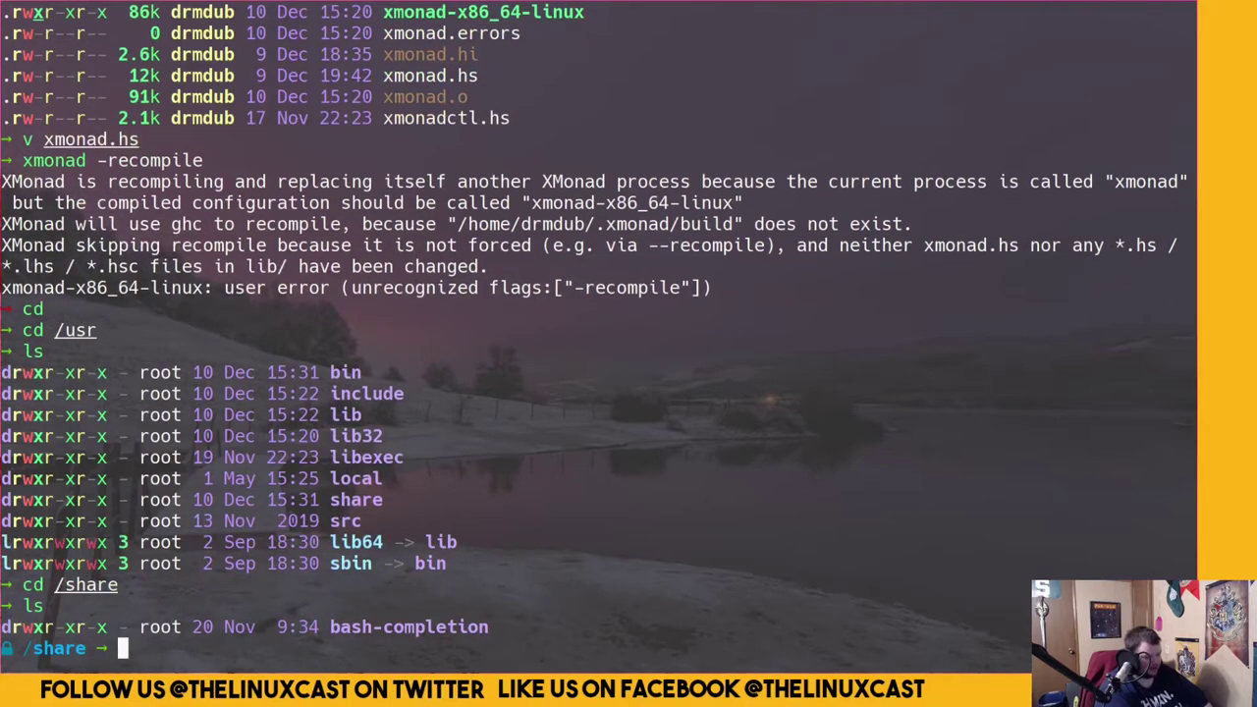
Go up one directory and search the file system for skel with locate
text(cd ..)
key(Return)
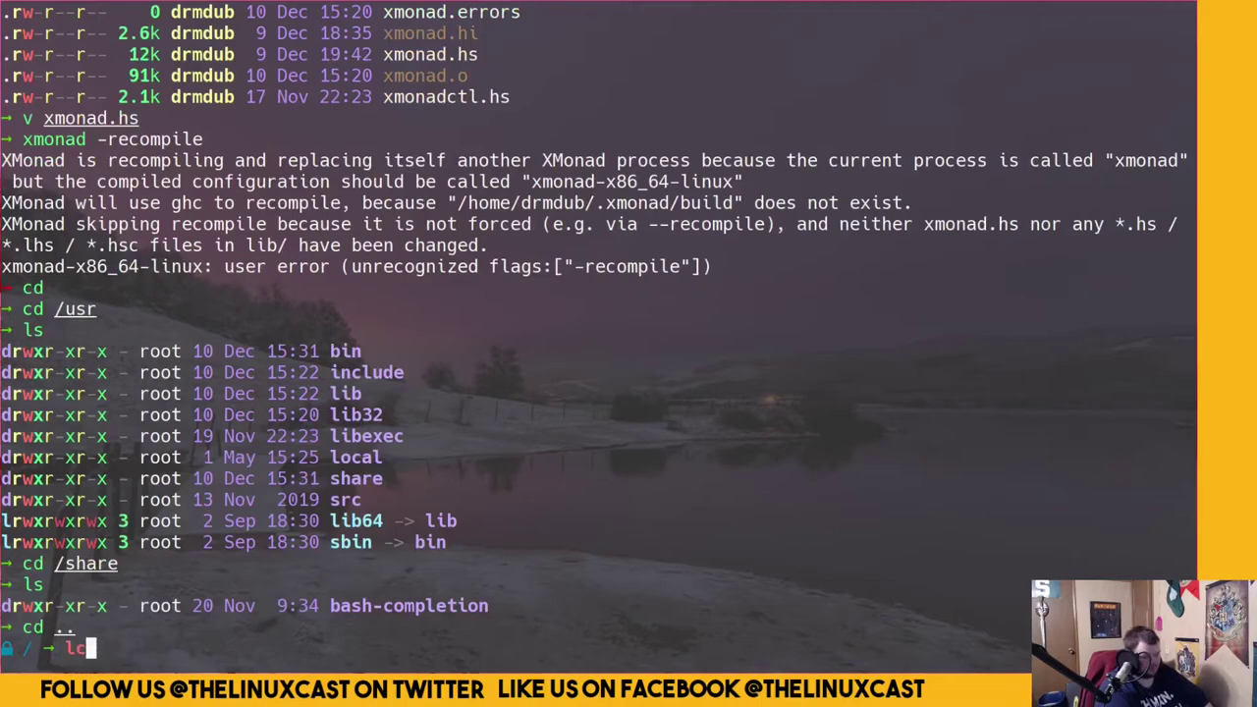
text(locate skel)
key(Return)
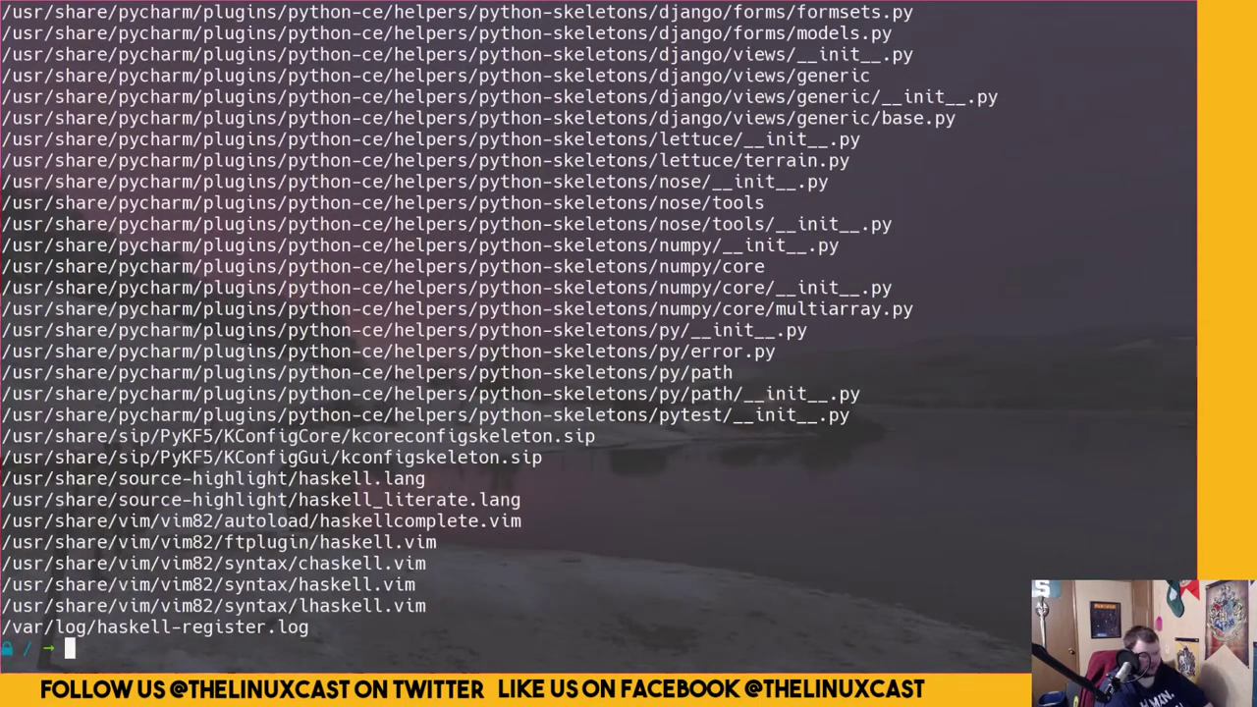
Look back through the locate results for the skel directory's path and its xmonad files
scroll(433, 167, up, 15)
scroll(433, 167, up, 20)
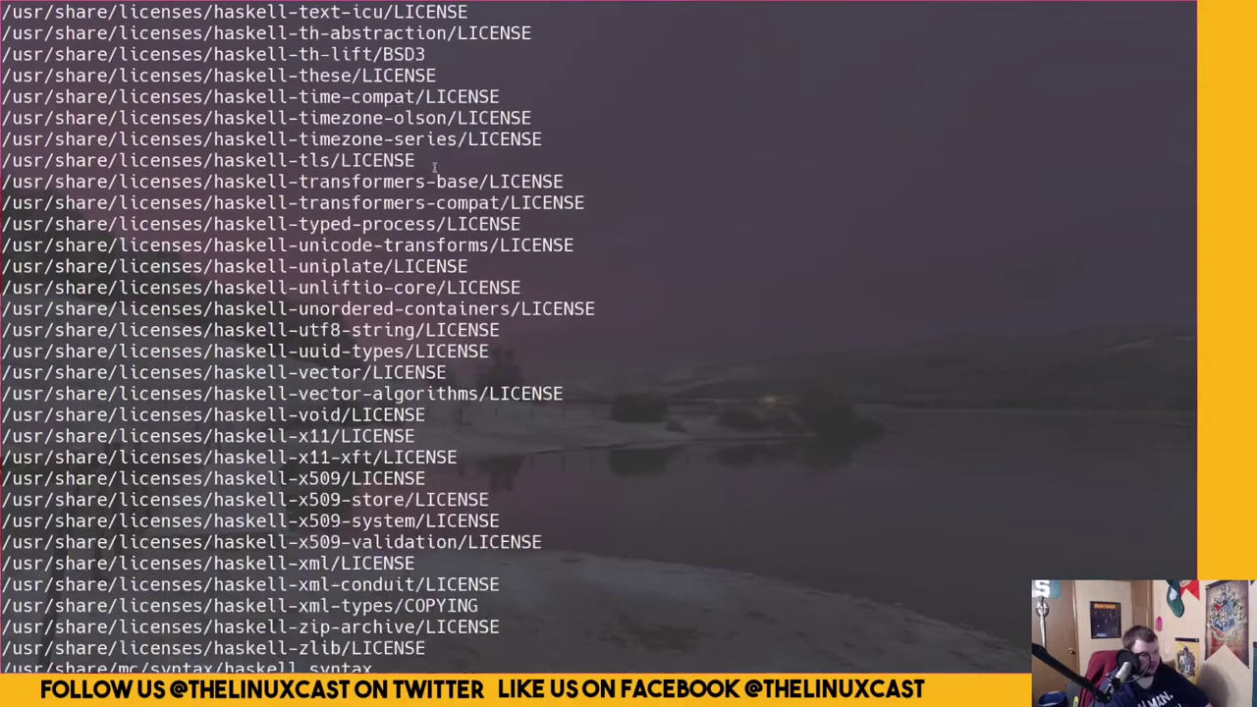
scroll(433, 167, up, 20)
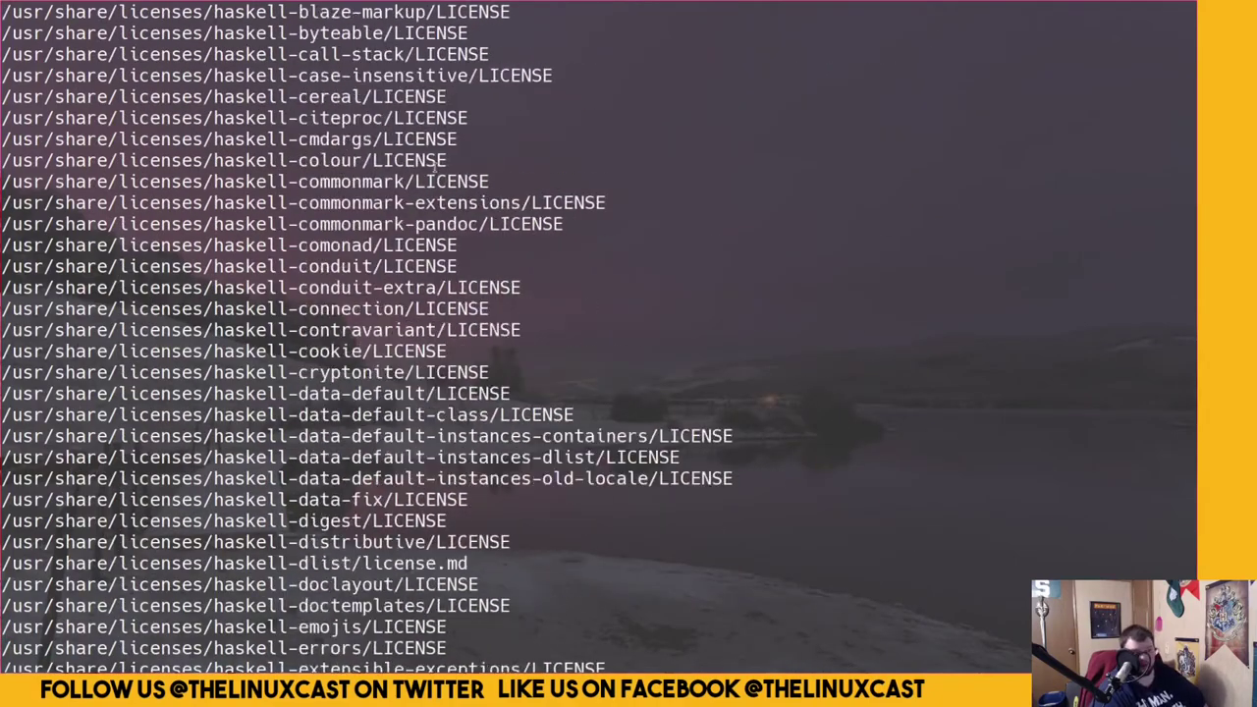
scroll(433, 167, up, 20)
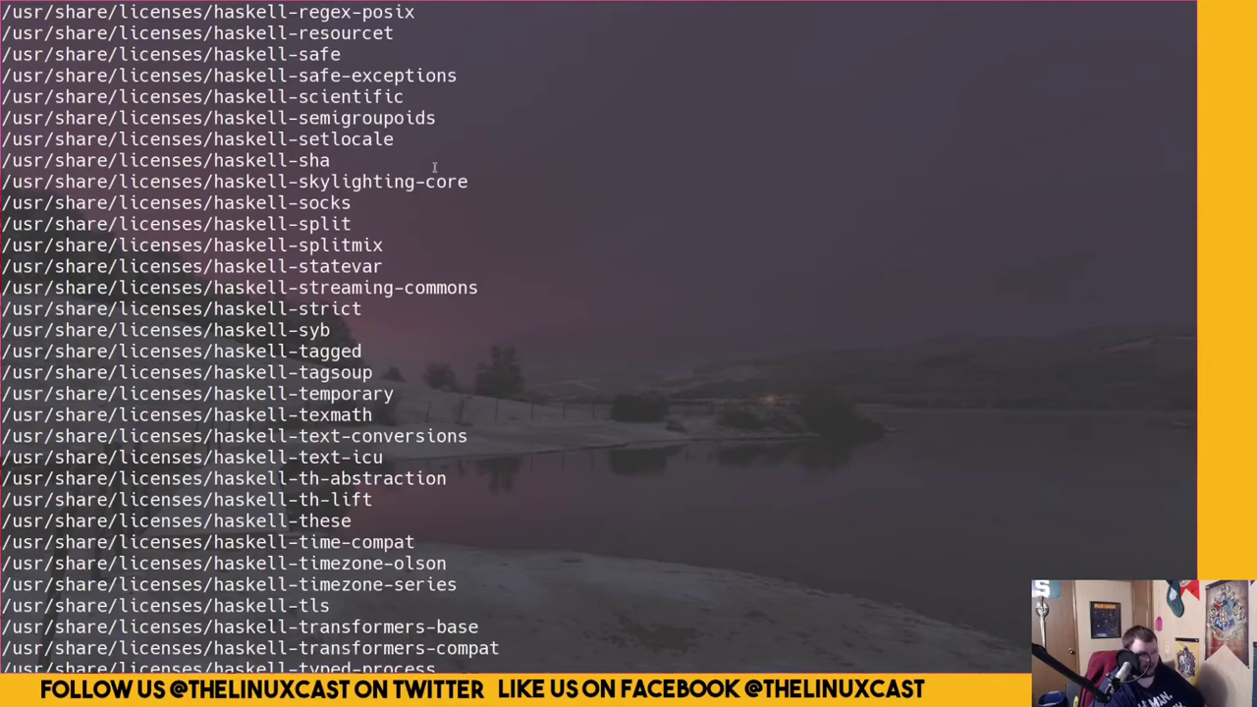
scroll(433, 167, up, 20)
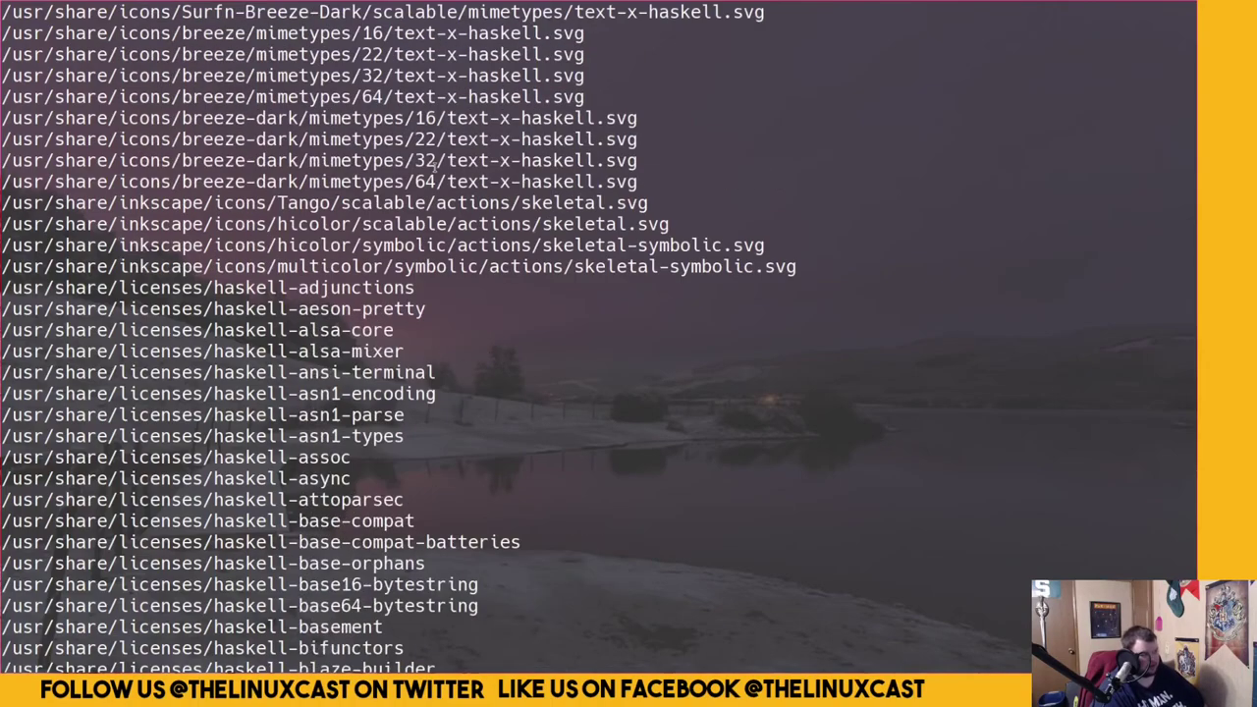
scroll(433, 167, up, 20)
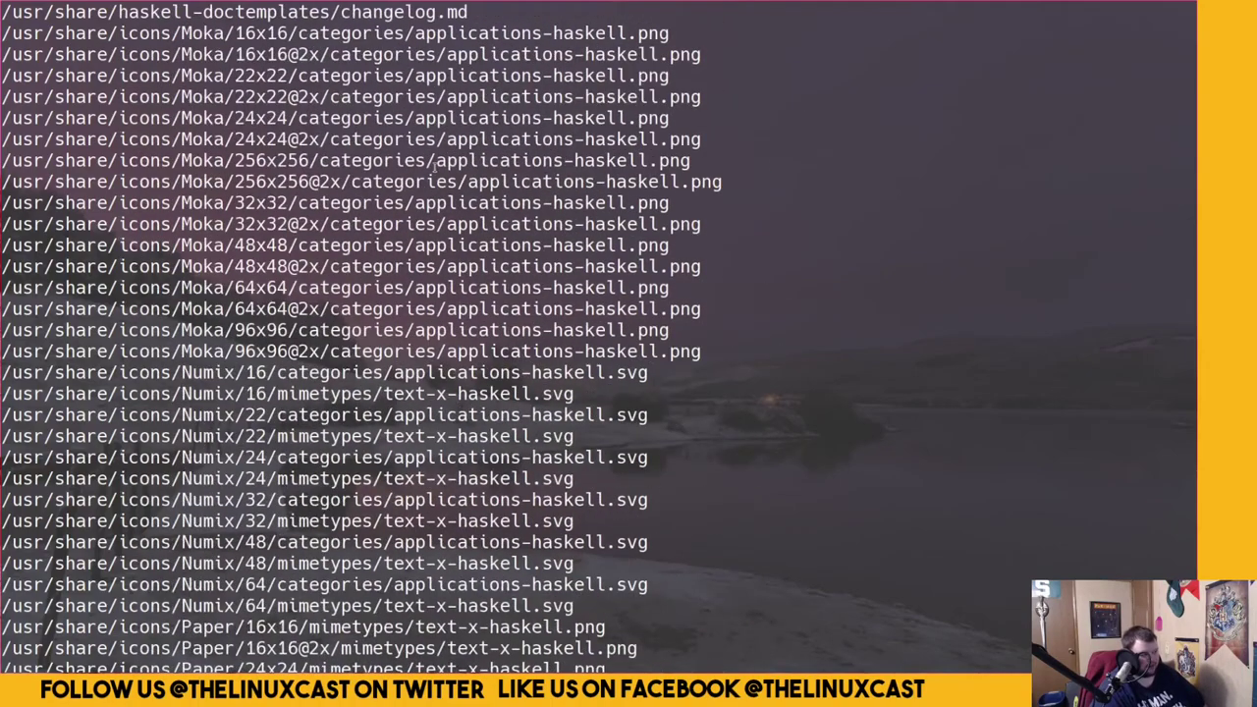
scroll(433, 167, up, 20)
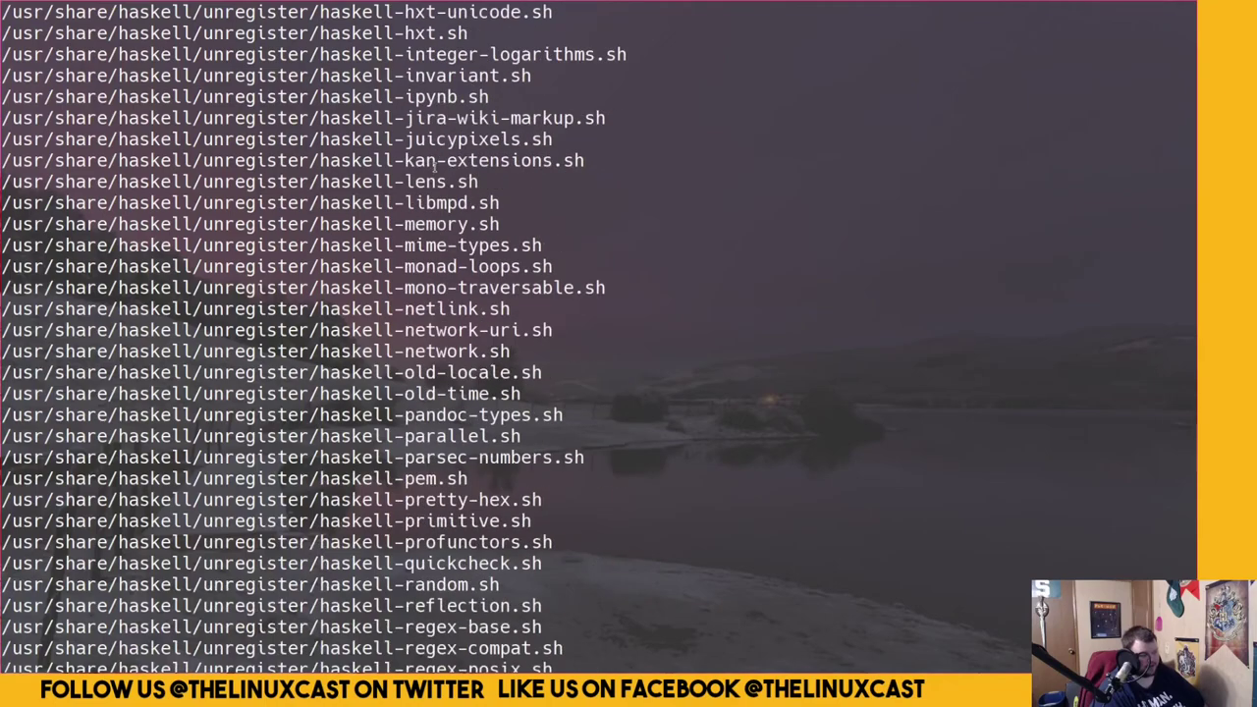
scroll(433, 167, up, 20)
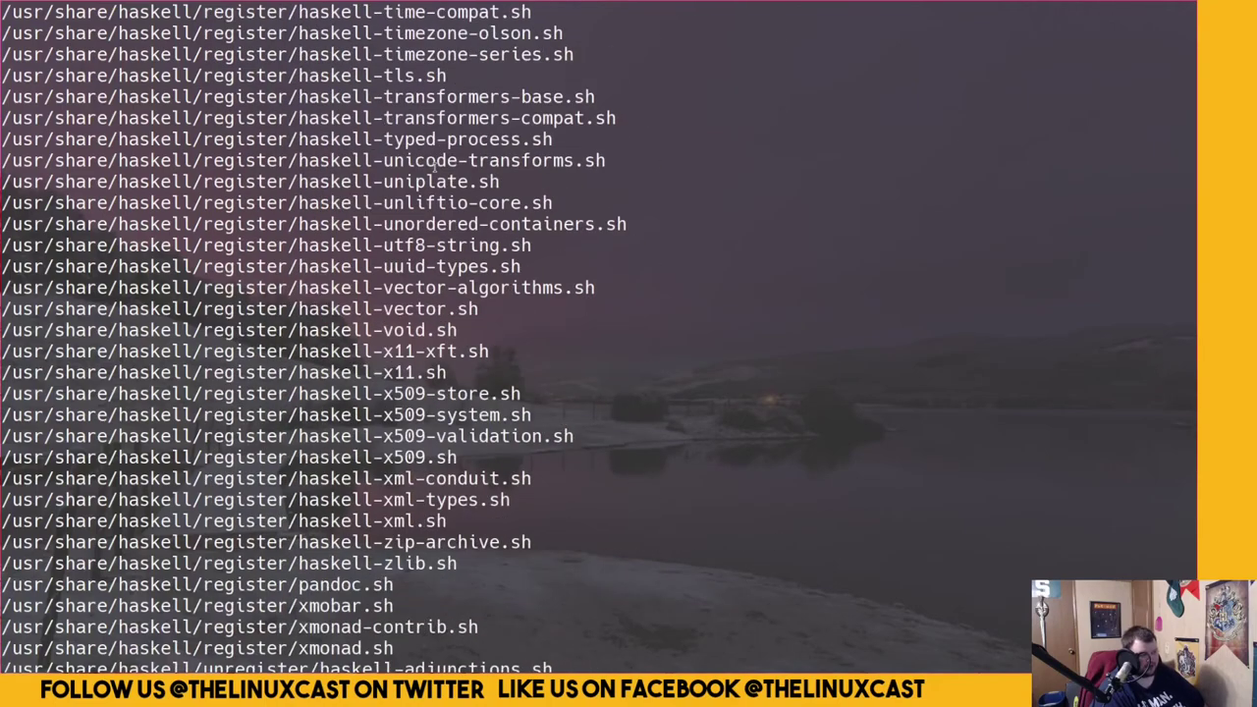
scroll(434, 167, up, 20)
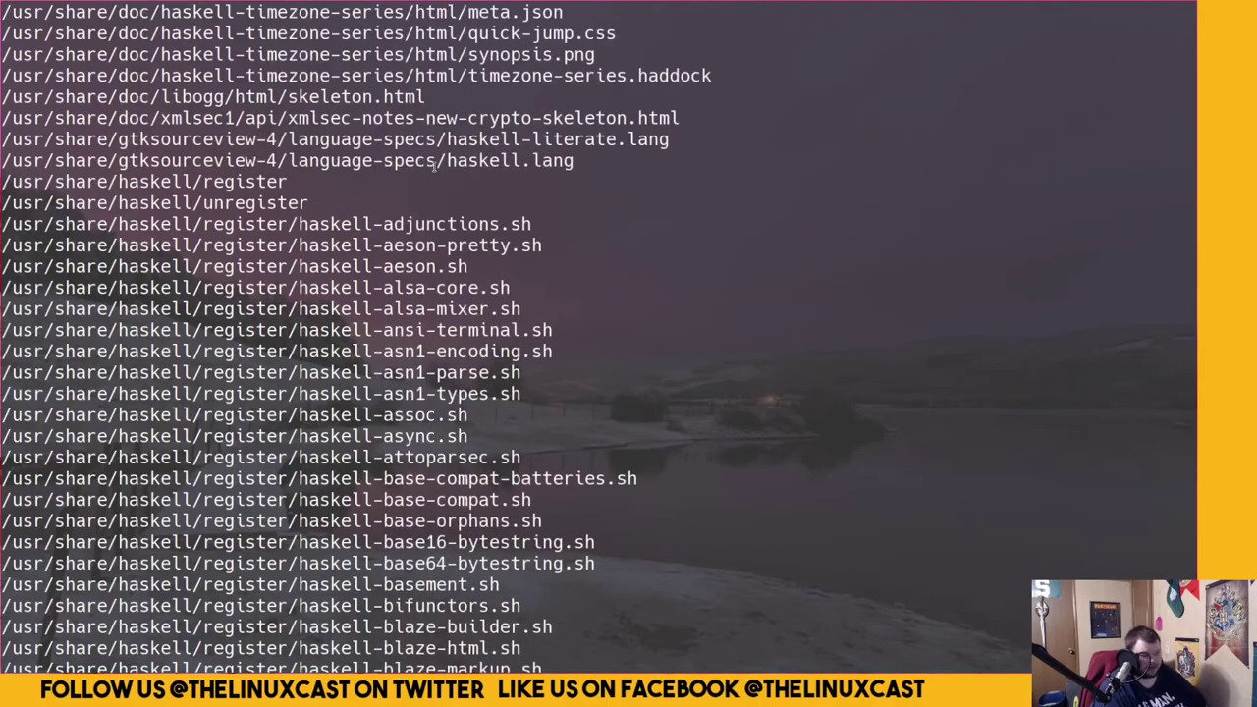
scroll(433, 167, up, 20)
scroll(433, 167, up, 20)
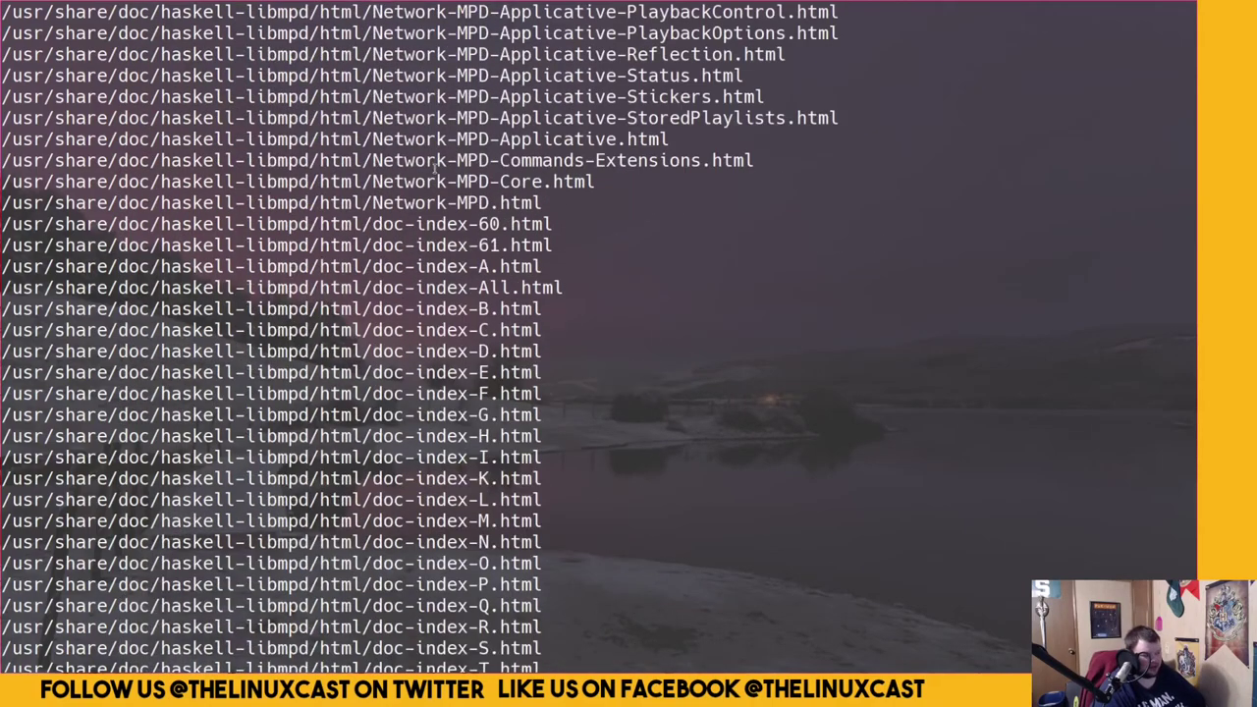
scroll(433, 167, down, 4)
scroll(433, 167, up, 20)
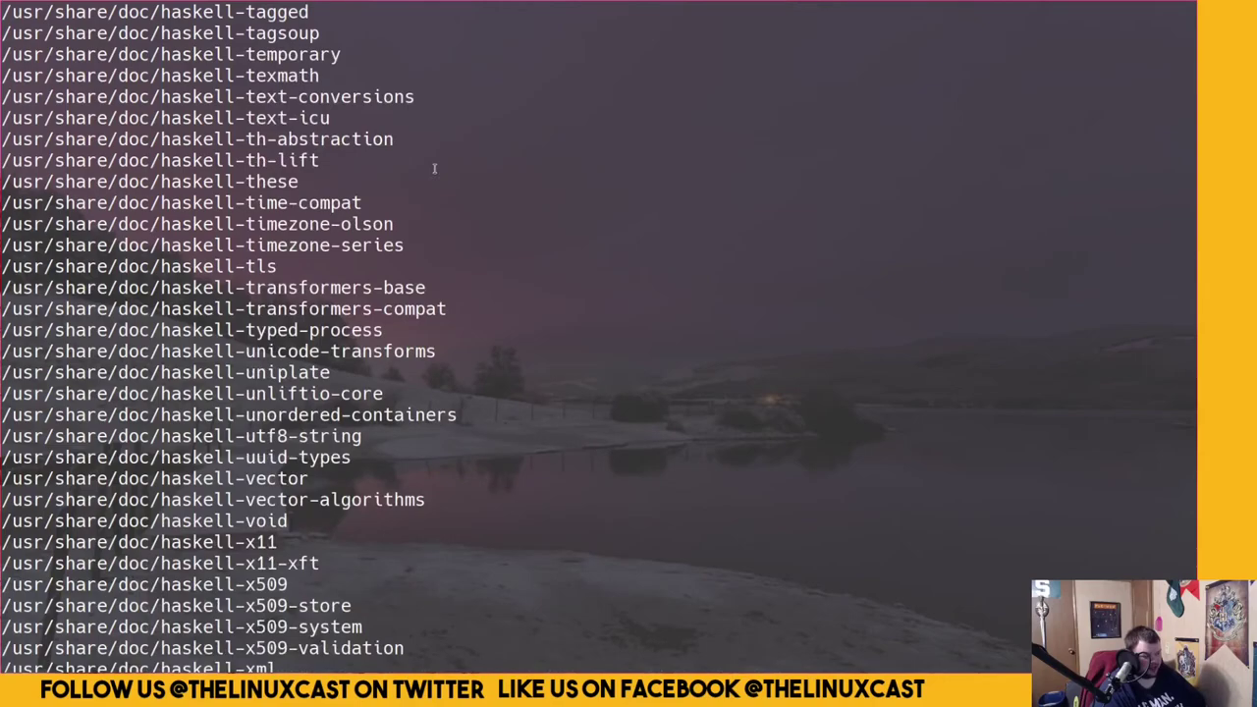
scroll(433, 167, up, 15)
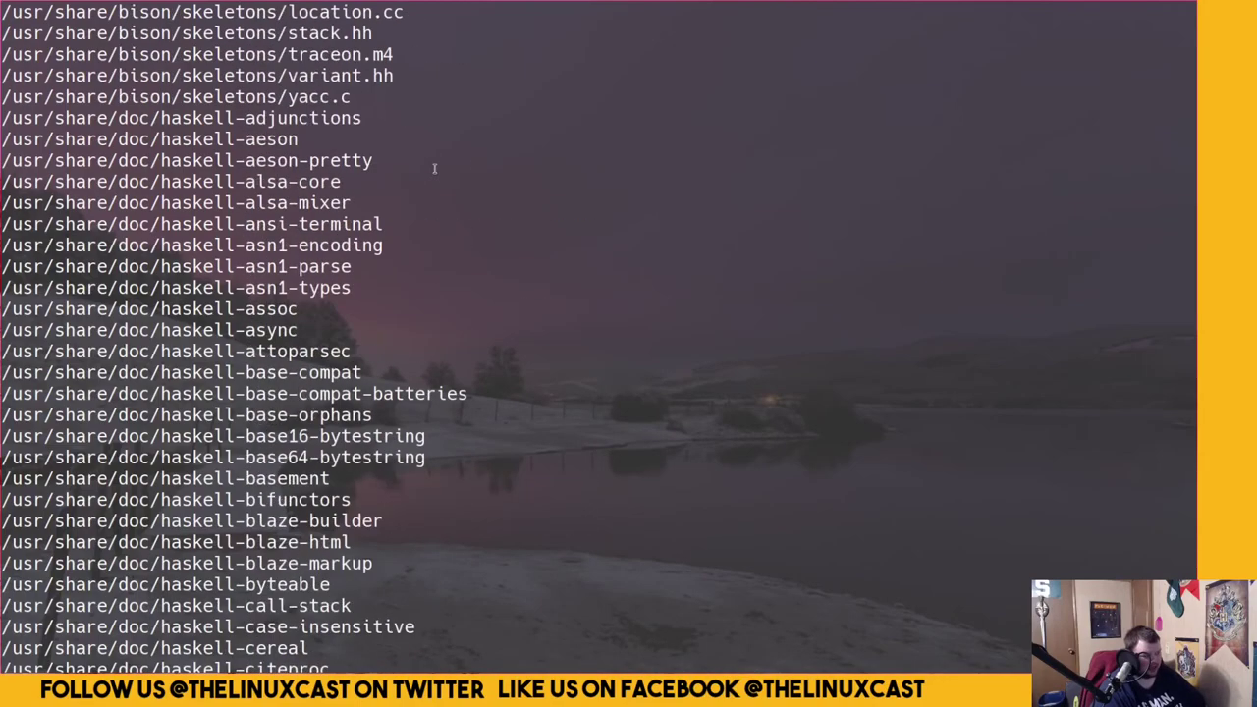
scroll(433, 169, up, 20)
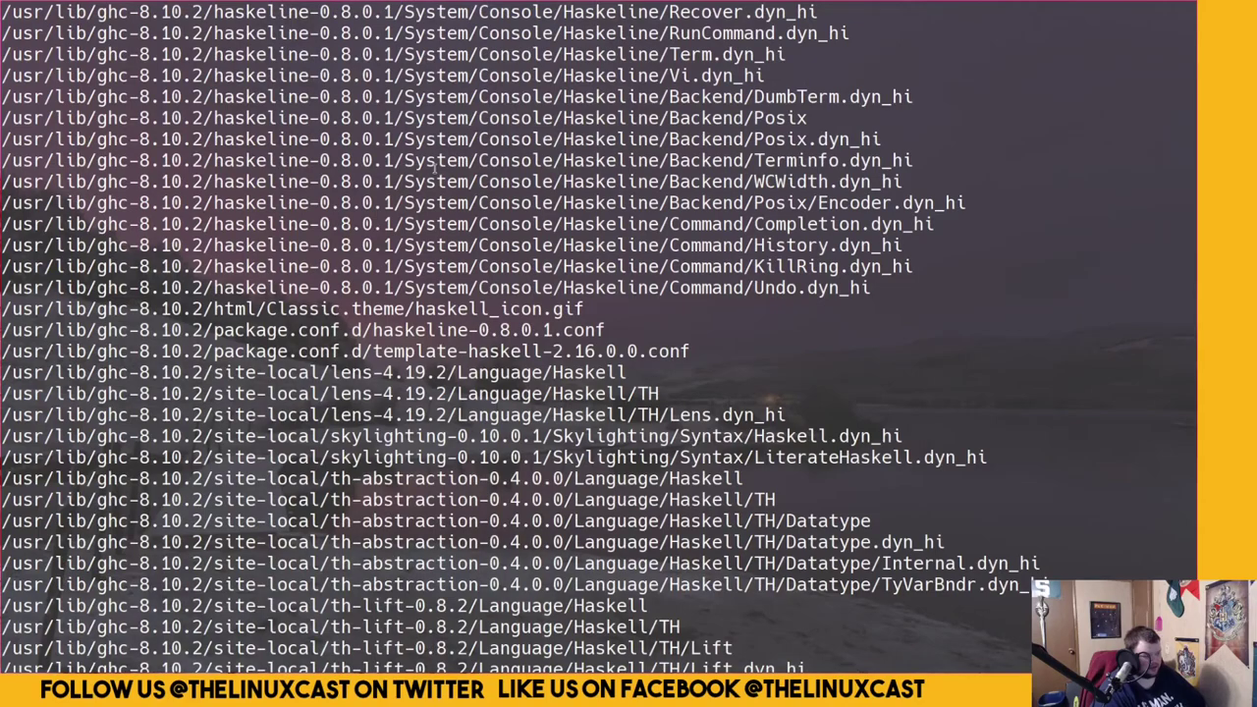
scroll(433, 169, up, 15)
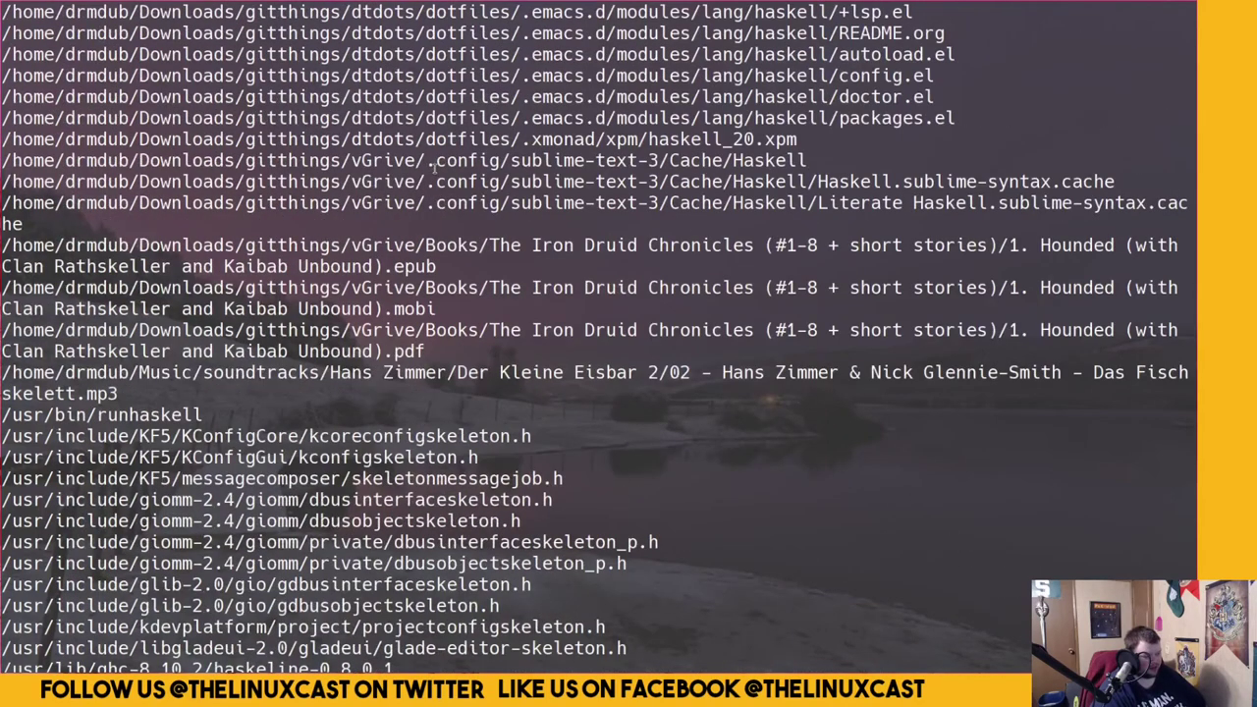
scroll(433, 168, up, 8)
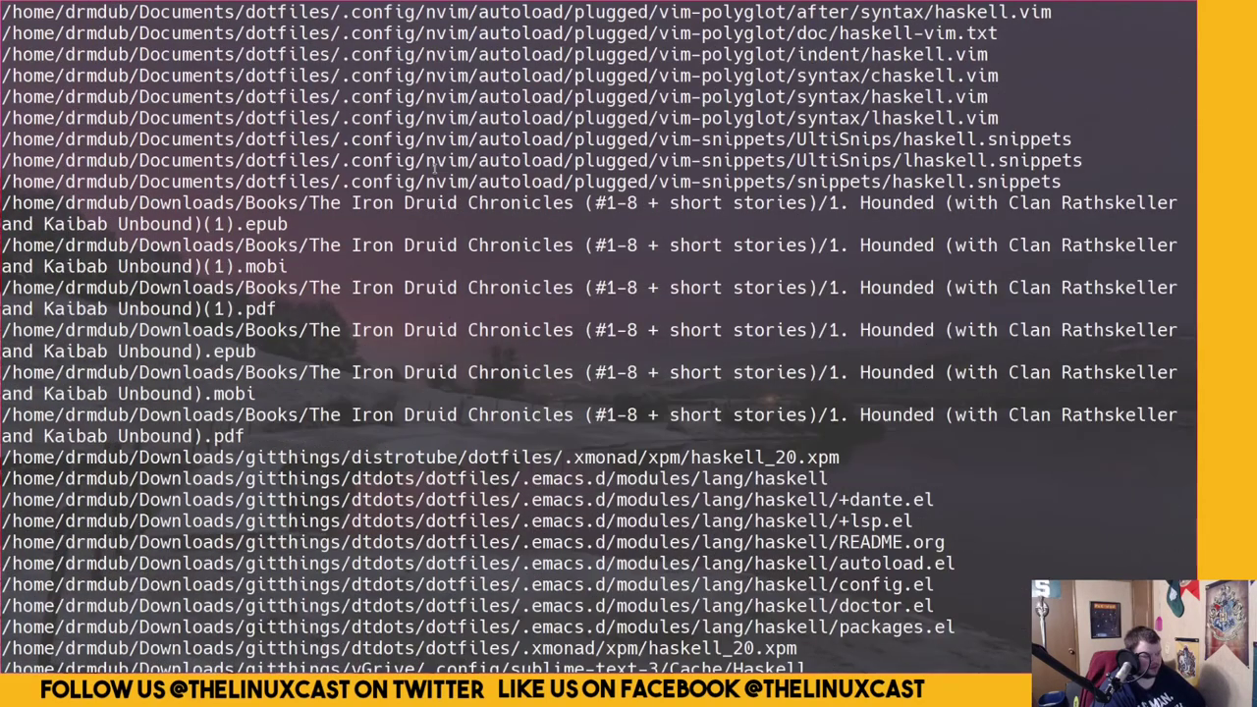
scroll(433, 169, up, 20)
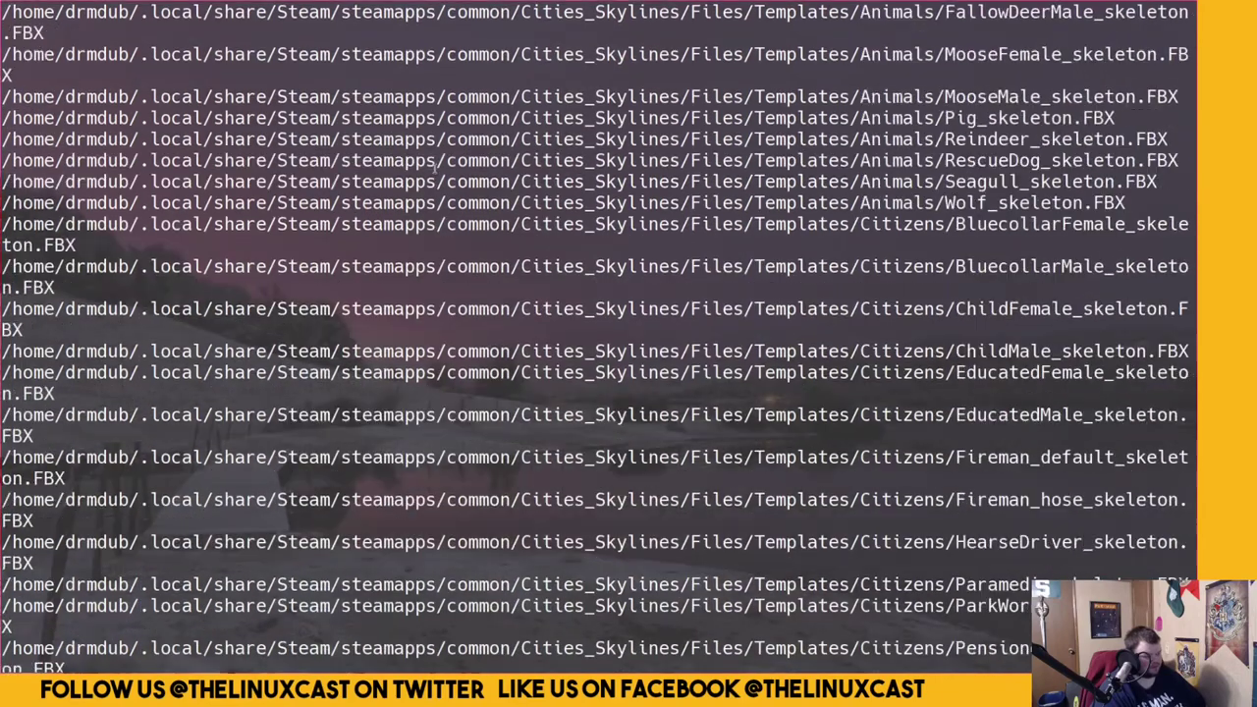
scroll(433, 169, up, 20)
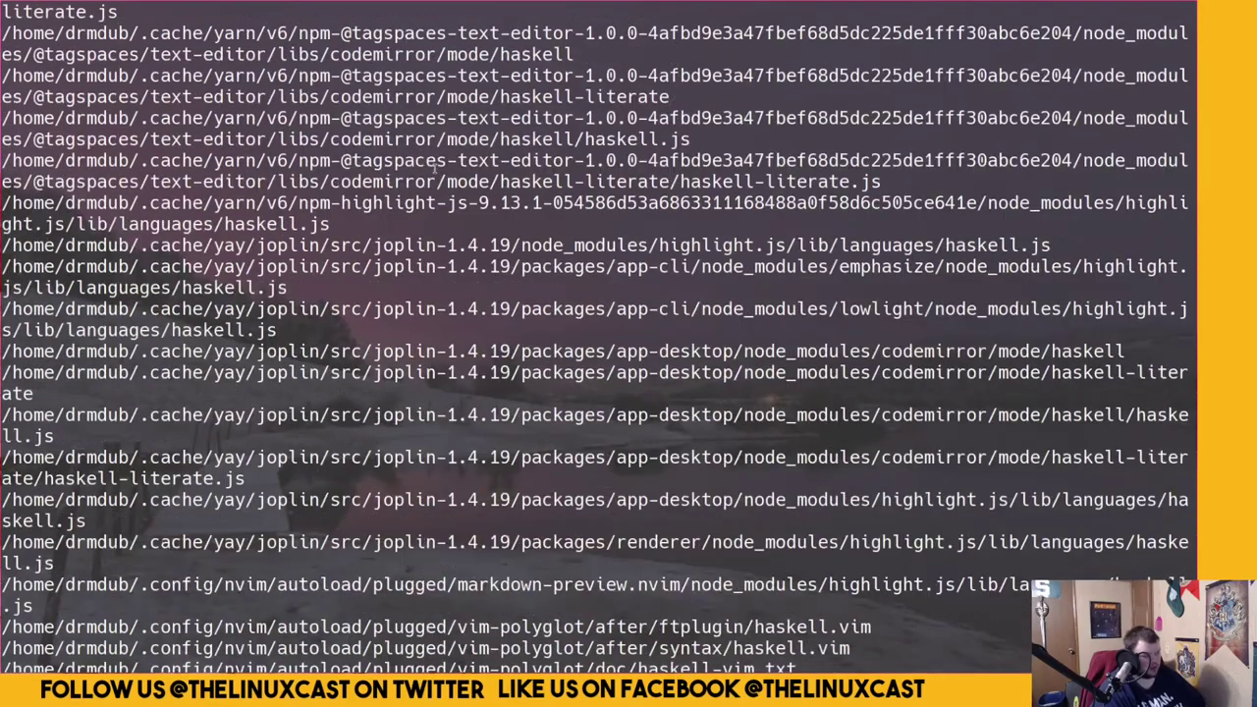
scroll(433, 169, up, 20)
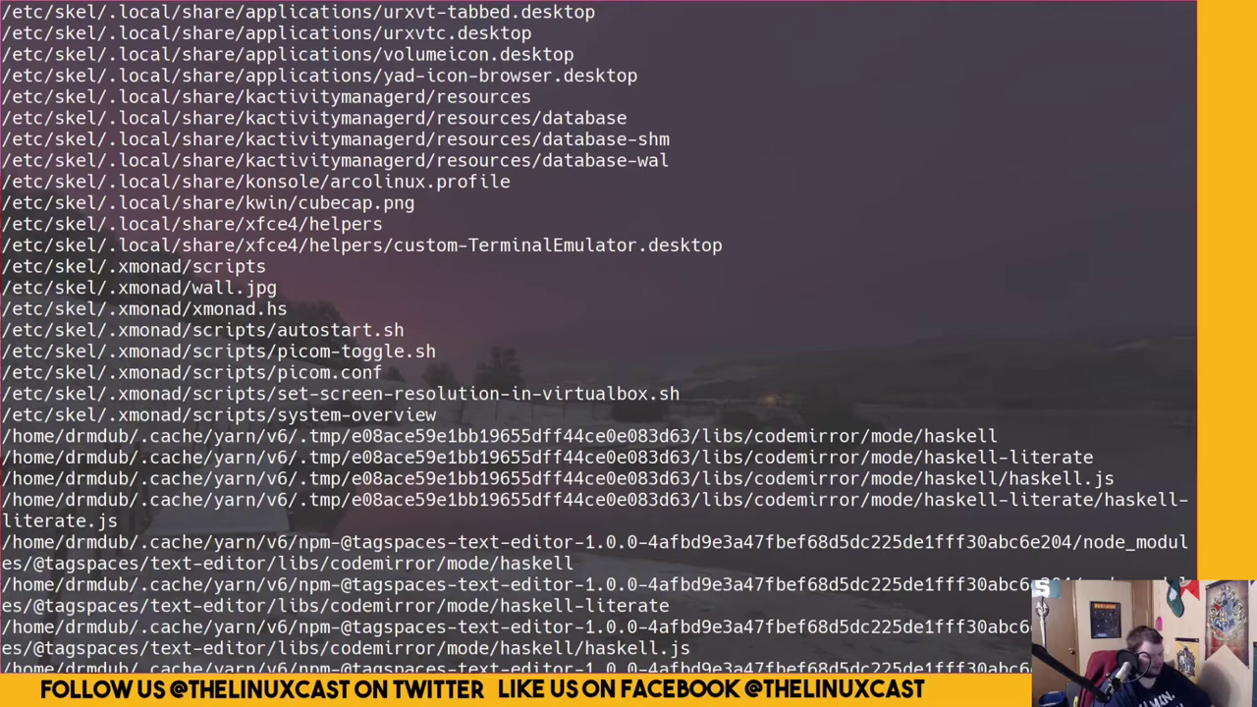
Clear the terminal and return to the home directory
text(c)
key(BackSpace)
key(ctrl+l)
text(cd)
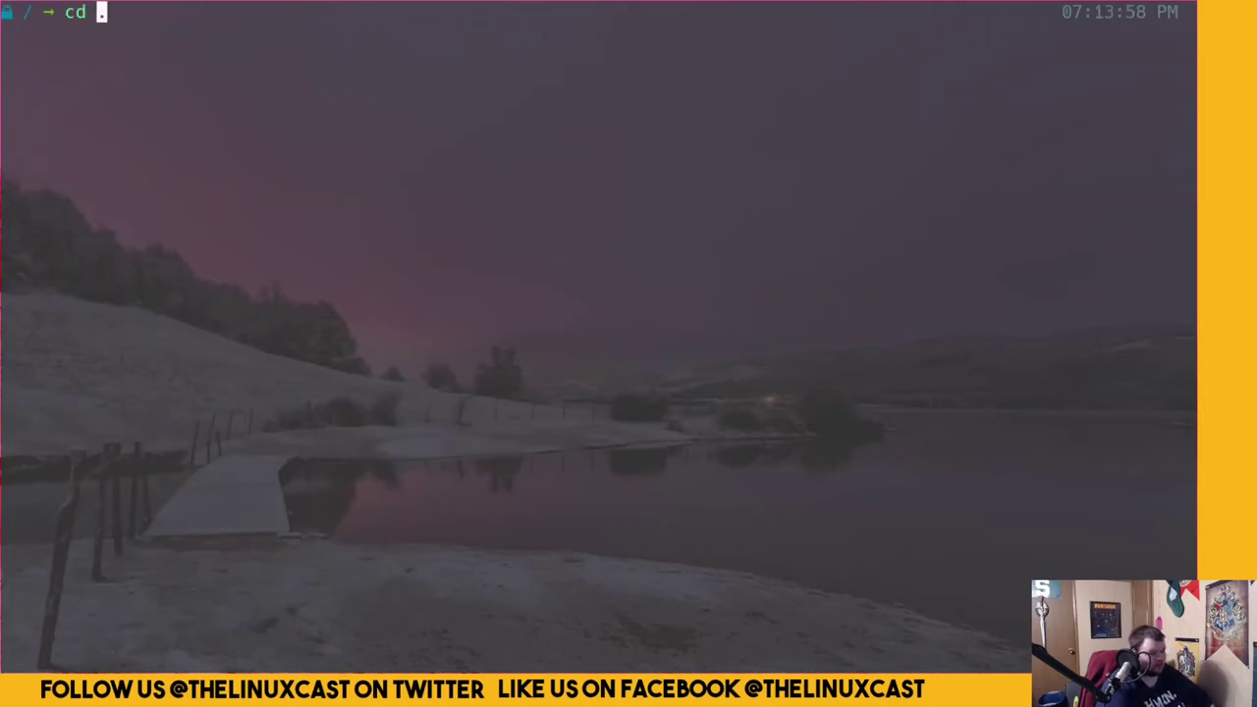
key(Return)
Change into the /etc/skel directory and list its contents
text(cd /etc/)
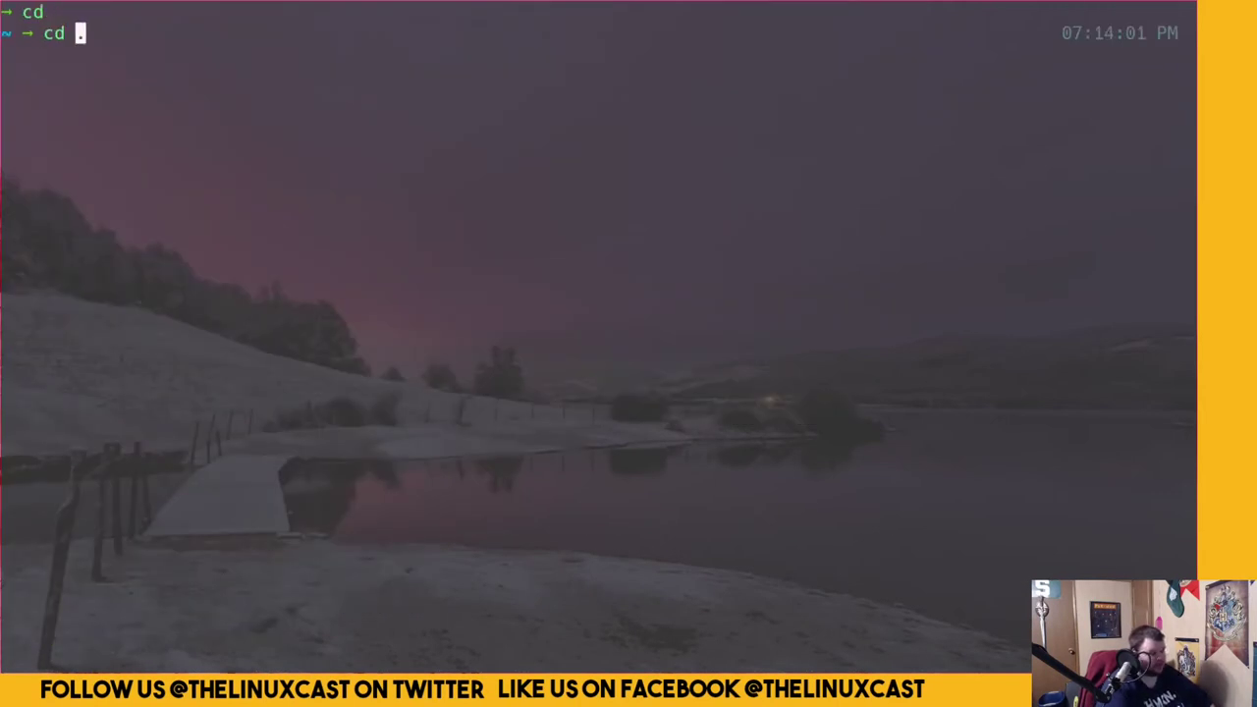
text(skel)
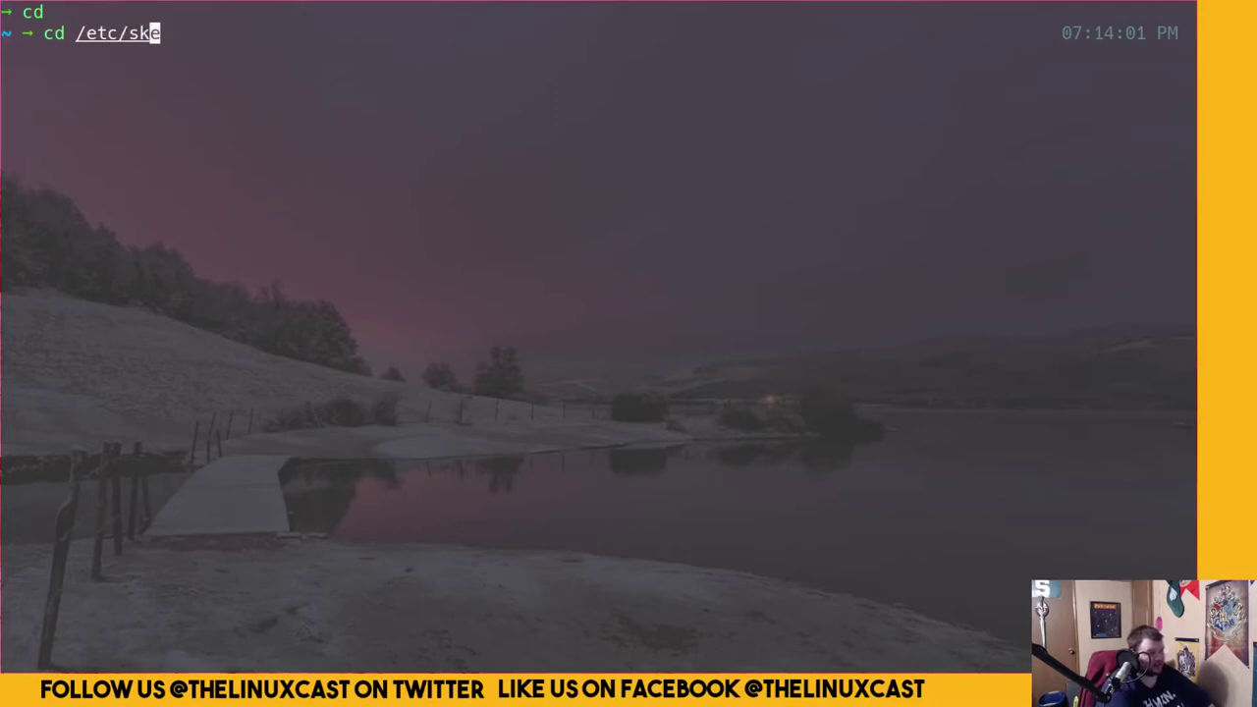
key(Return)
text(ls)
key(Return)
Change into skel's .xmonad directory and list its contents
text(cd x.on)
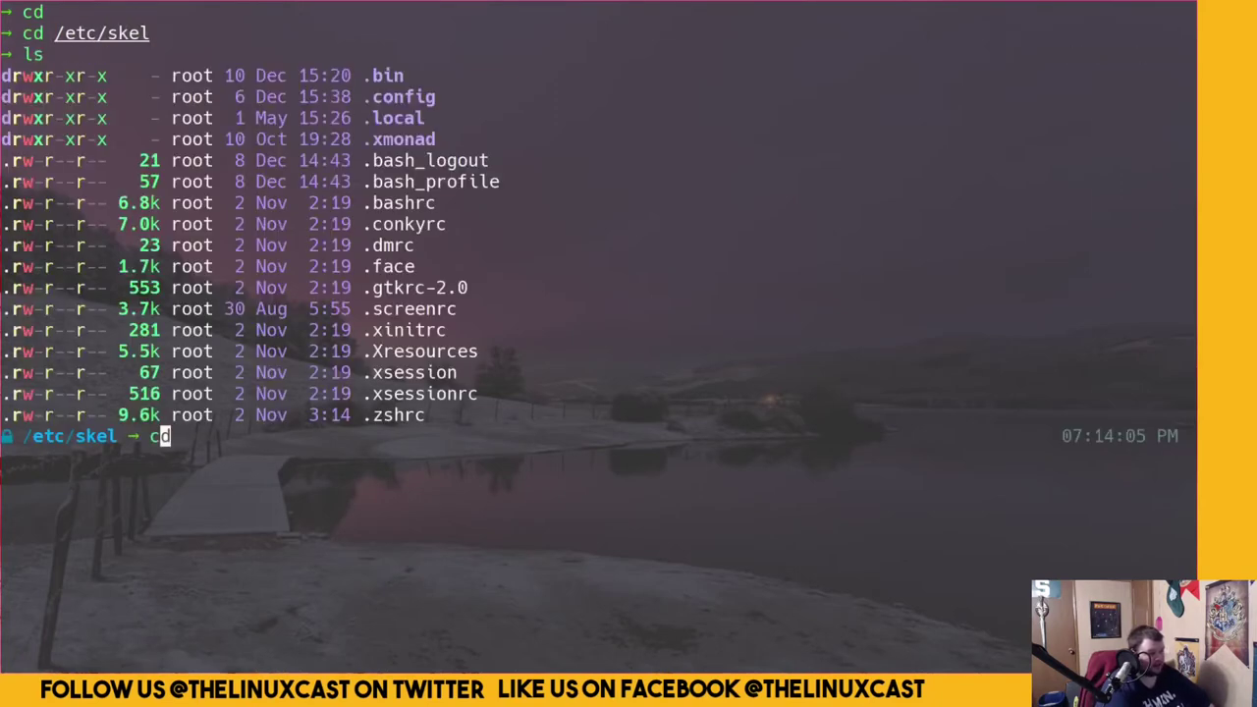
key(BackSpace)
key(BackSpace)
key(BackSpace)
key(BackSpace)
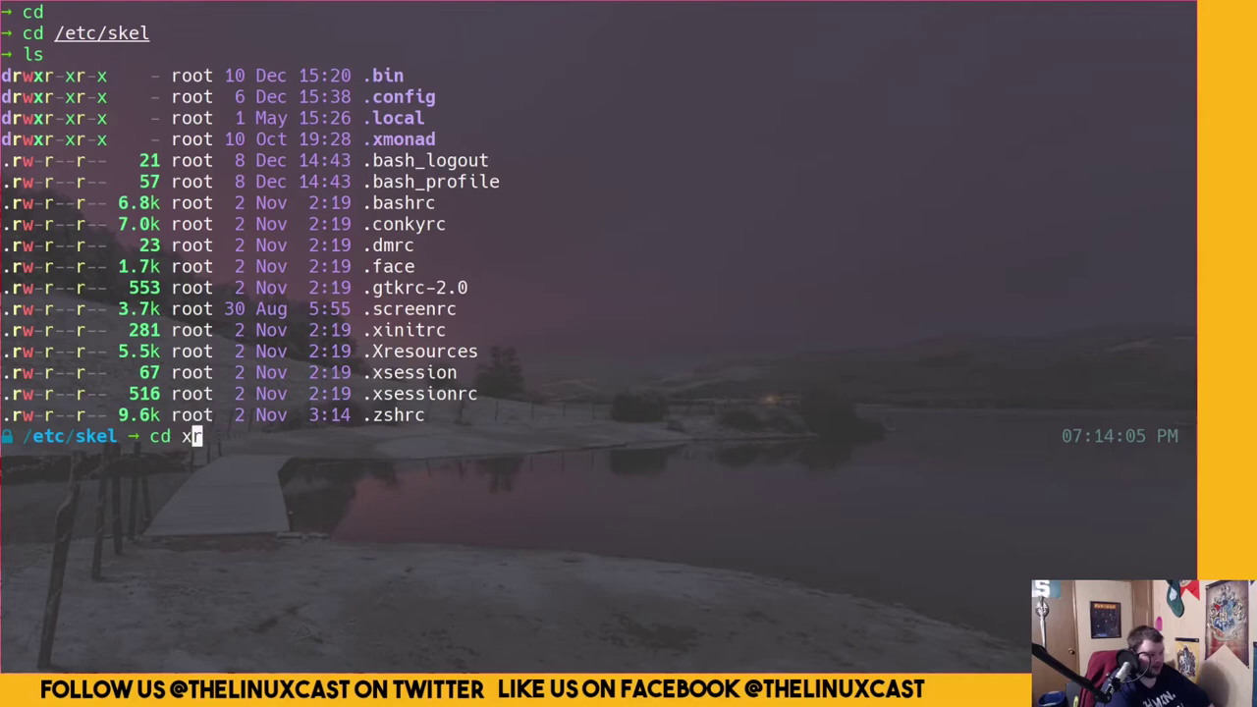
text(xmon)
key(BackSpace)
key(BackSpace)
key(BackSpace)
key(BackSpace)
text(.xmon)
key(Tab)
key(Return)
text(ls)
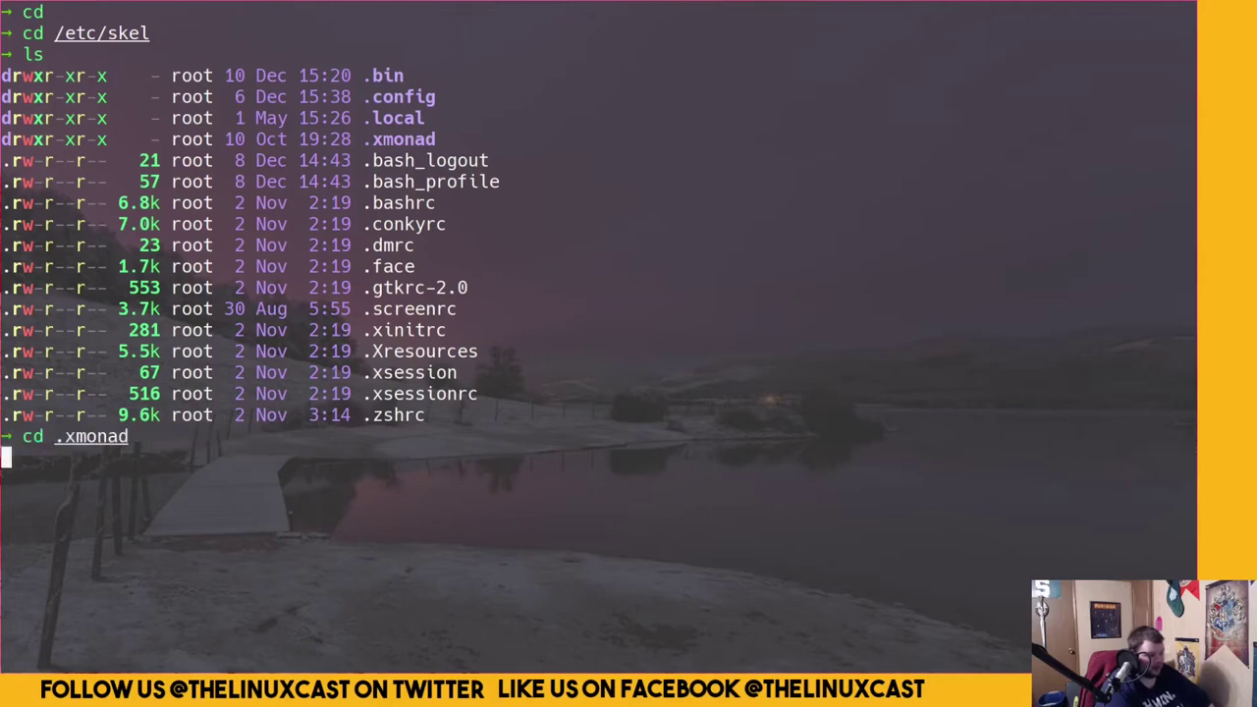
key(Return)
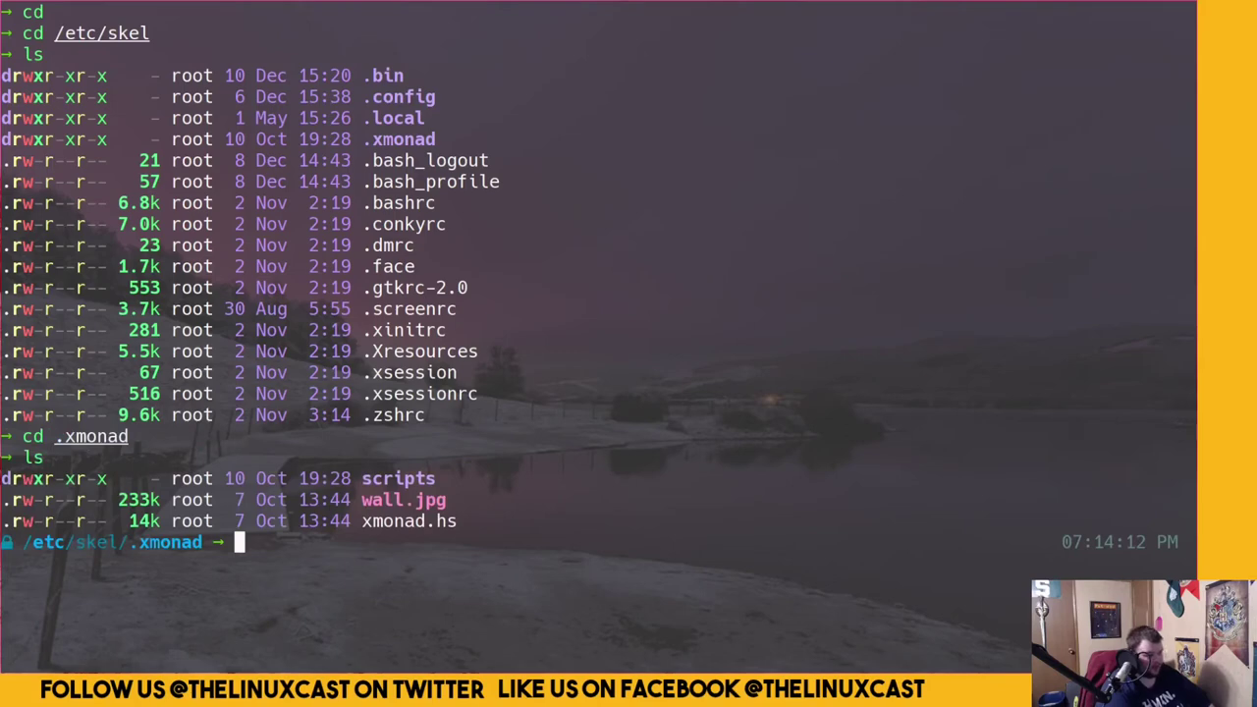
Change into the scripts directory inside skel's .xmonad folder and list its files
text(cd sx)
key(Tab)
key(Return)
text(ls)
key(Return)
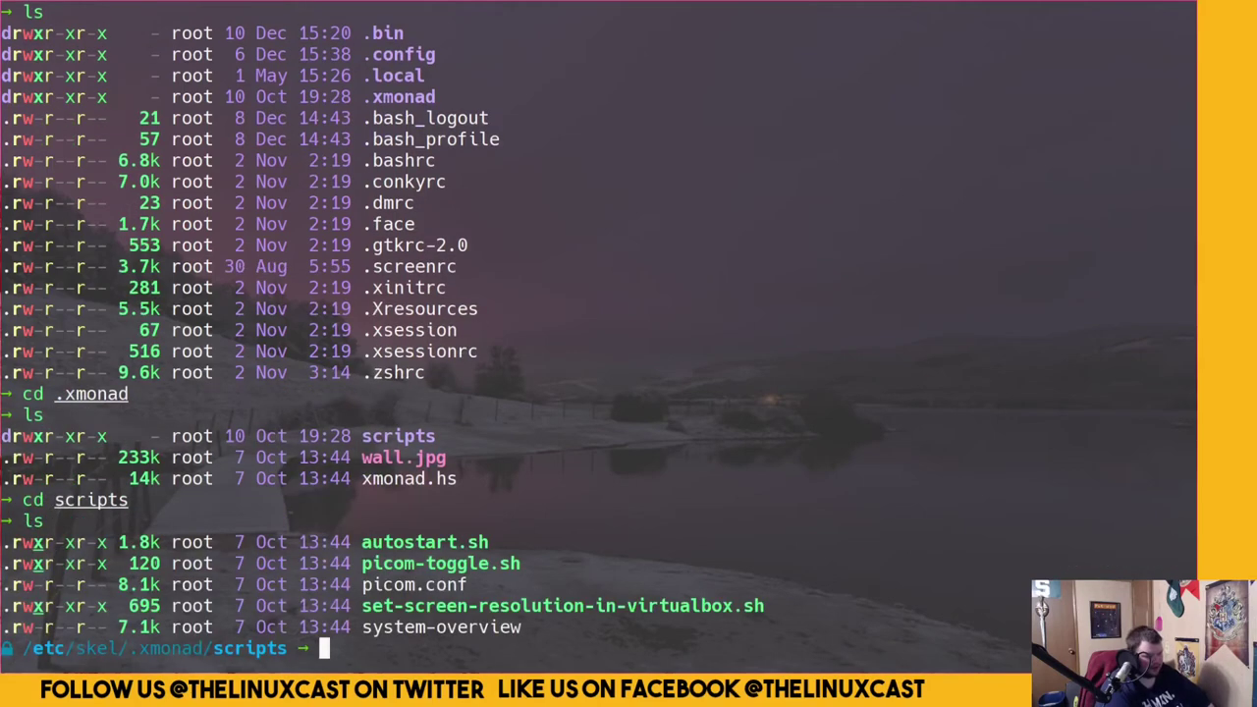
Open skel's autostart.sh script in the v editor
text(v au)
key(Tab)
key(Return)
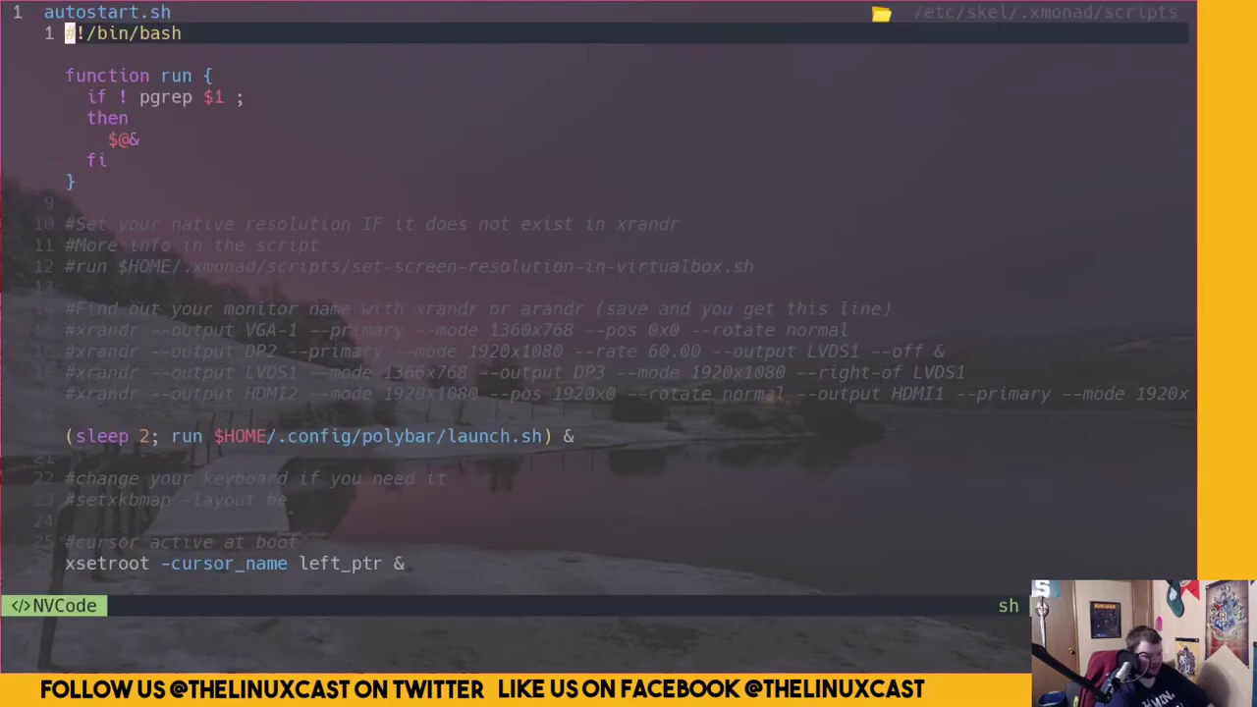
Read through autostart.sh from the run function to the polybar launch line and quit the editor
key(j)
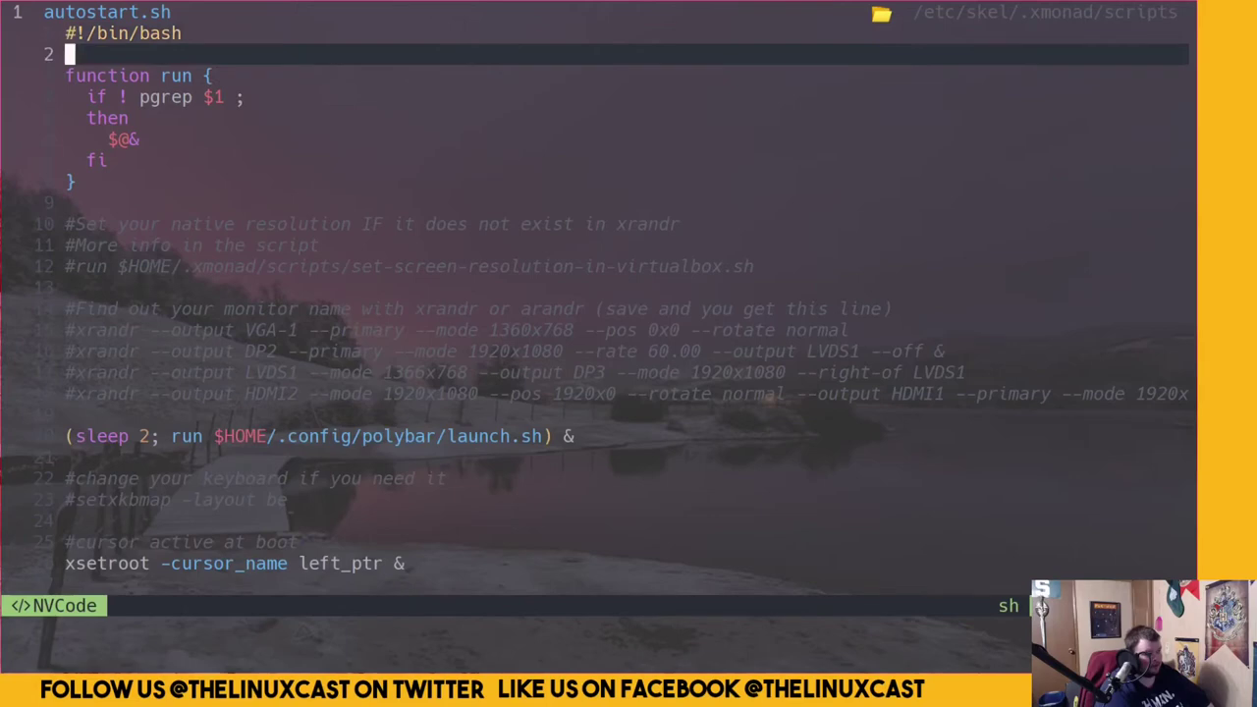
key(j)
key(j)
key(j)
key(j)
key(j)
key(j)
key(j)
key(j)
key(j)
key(j)
key(j)
key(j)
key(j)
key(j)
key(j)
key(j)
key(j)
key(j)
key(j)
key(k)
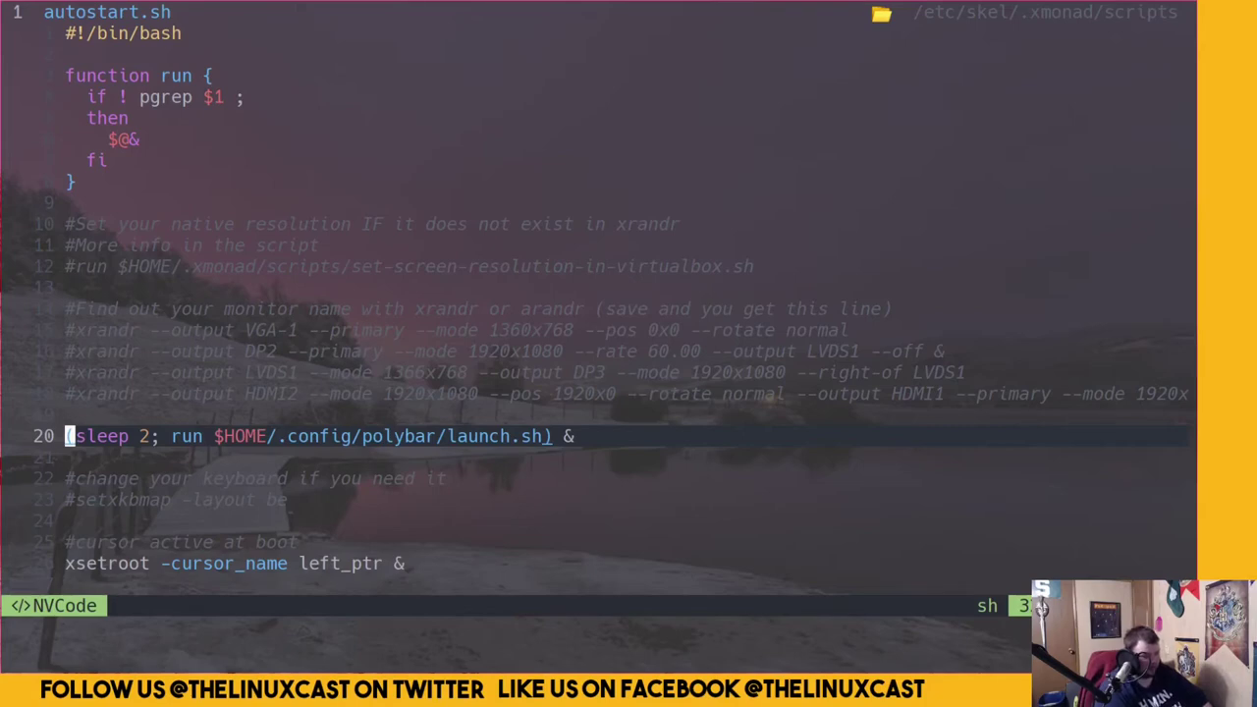
text(:q)
key(Return)
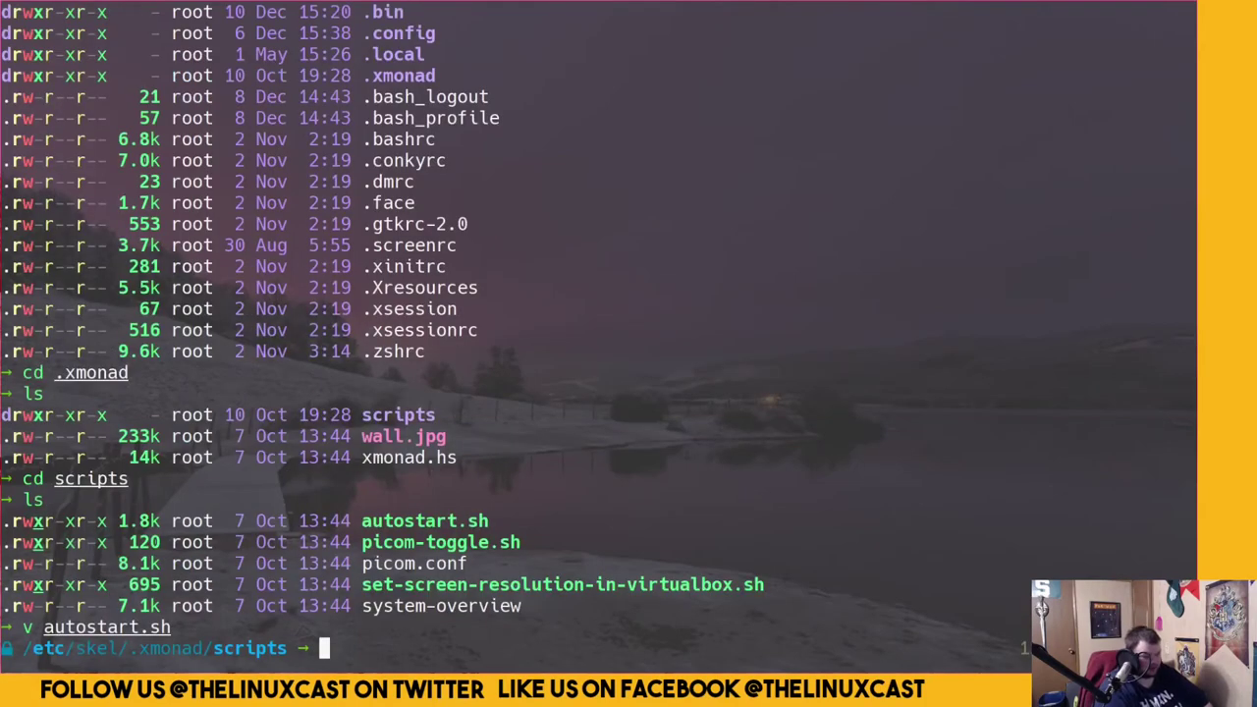
Go up to skel's .xmonad directory and open xmonad.hs in the v editor
text(cd ..)
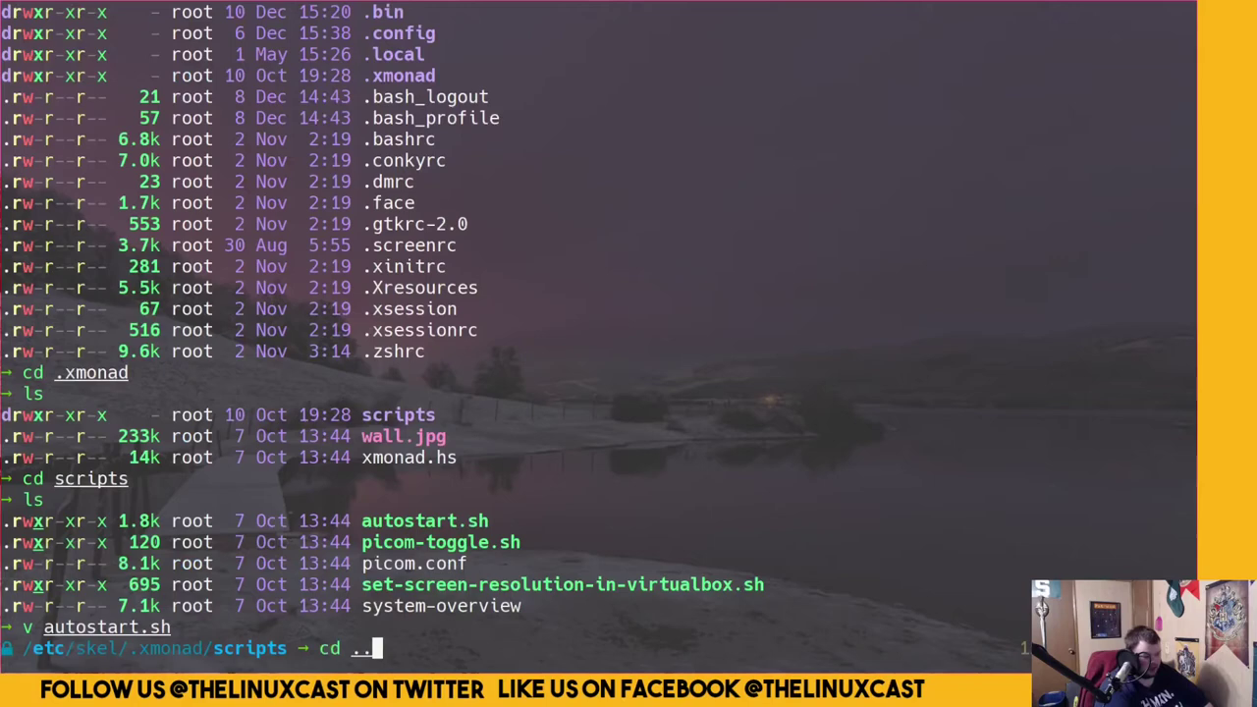
key(Return)
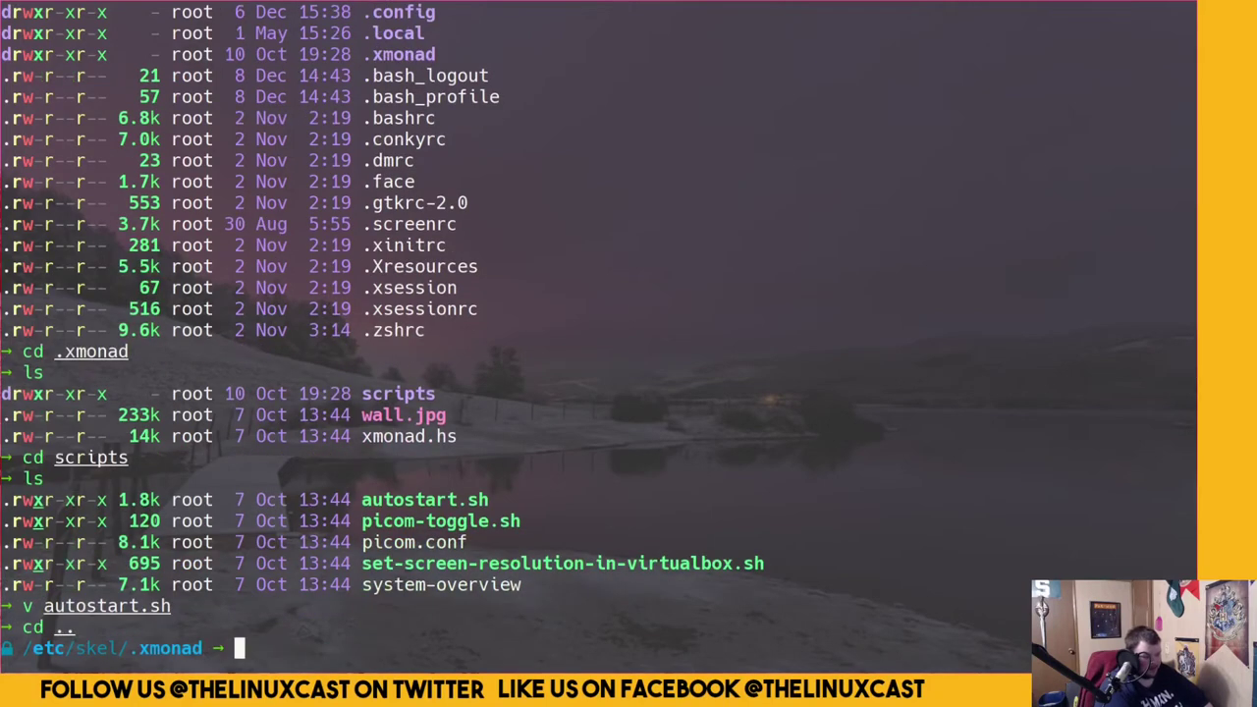
text(v)
text(xm)
key(Tab)
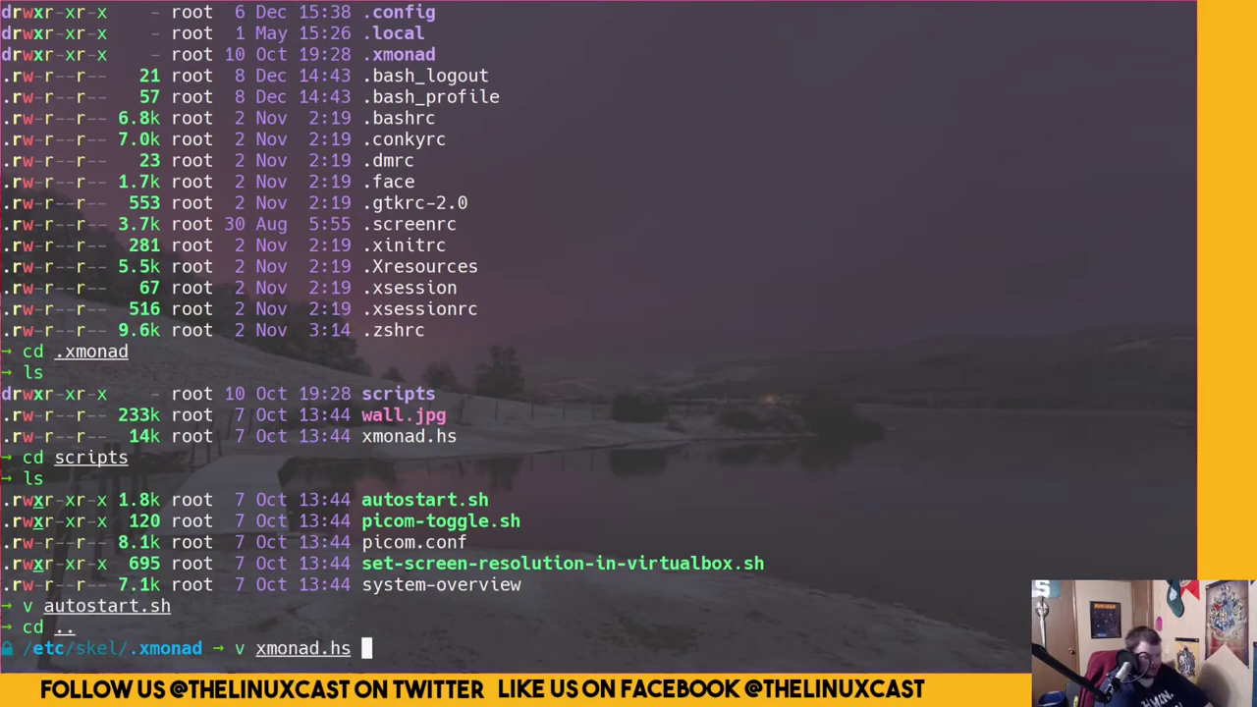
key(Return)
text(j)
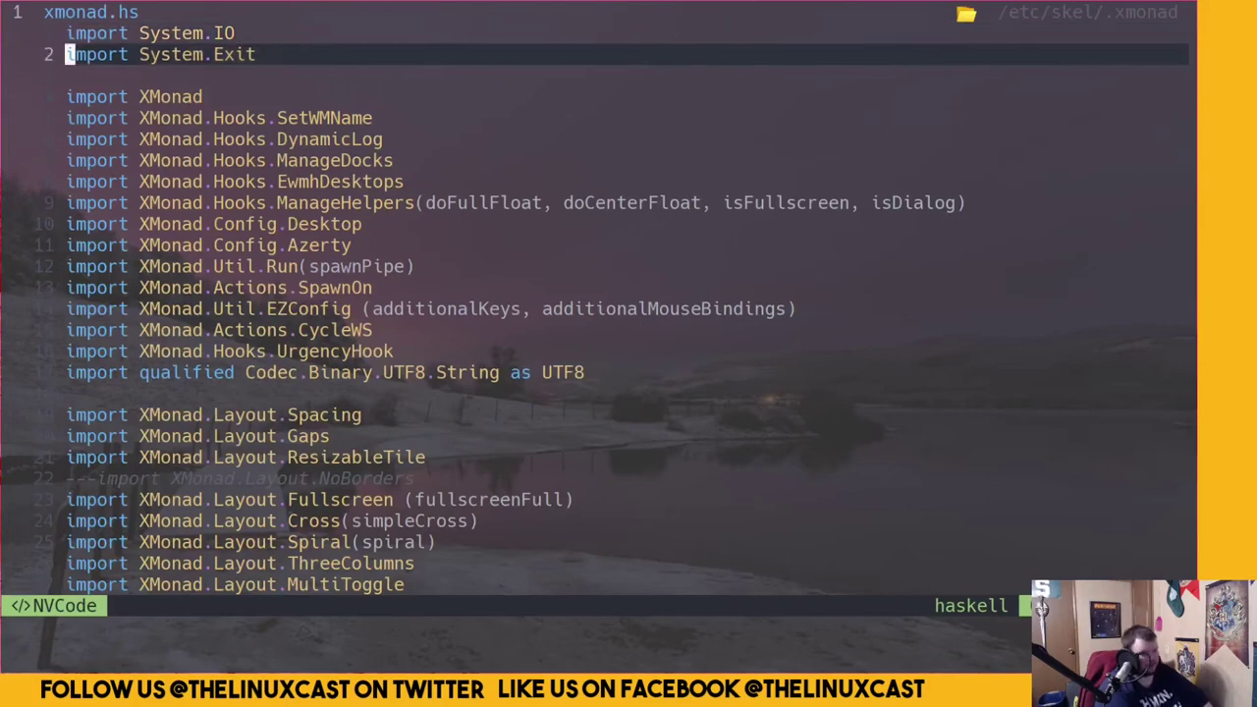
Search xmonad.hs for autostart
text(/auotstart.sh)
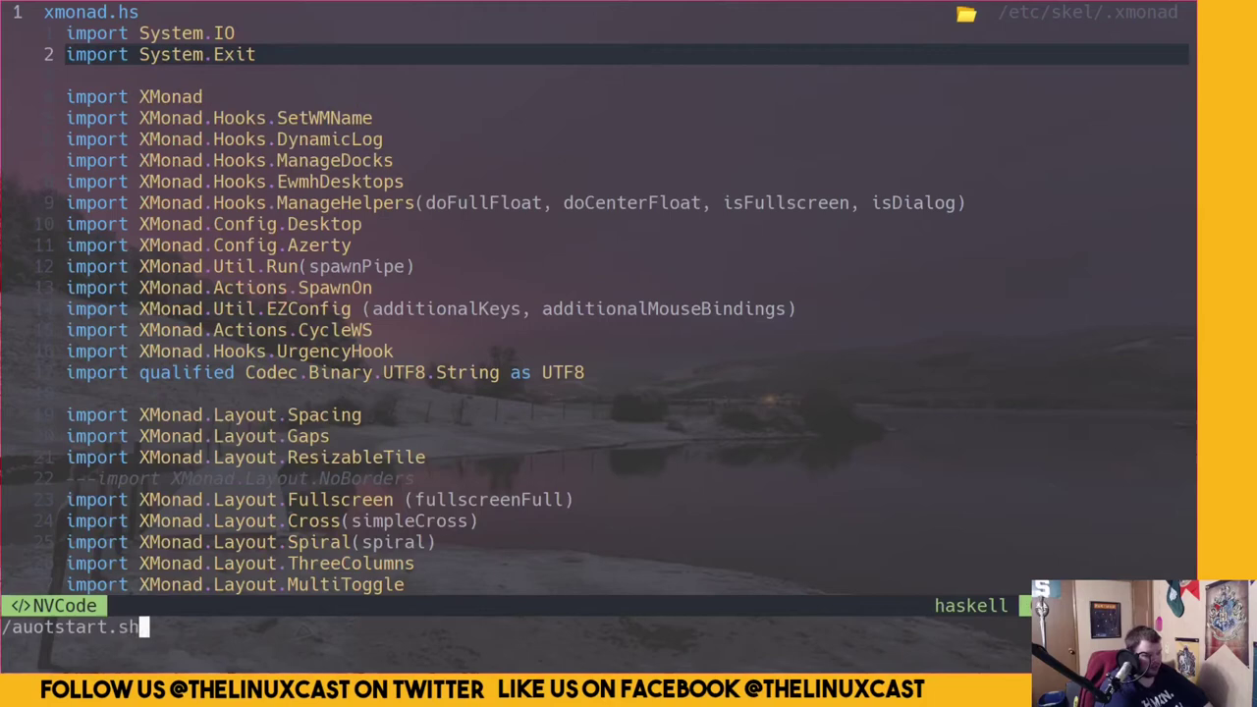
key(BackSpace)
key(BackSpace)
key(BackSpace)
key(BackSpace)
key(BackSpace)
key(BackSpace)
key(BackSpace)
key(BackSpace)
key(BackSpace)
key(BackSpace)
key(BackSpace)
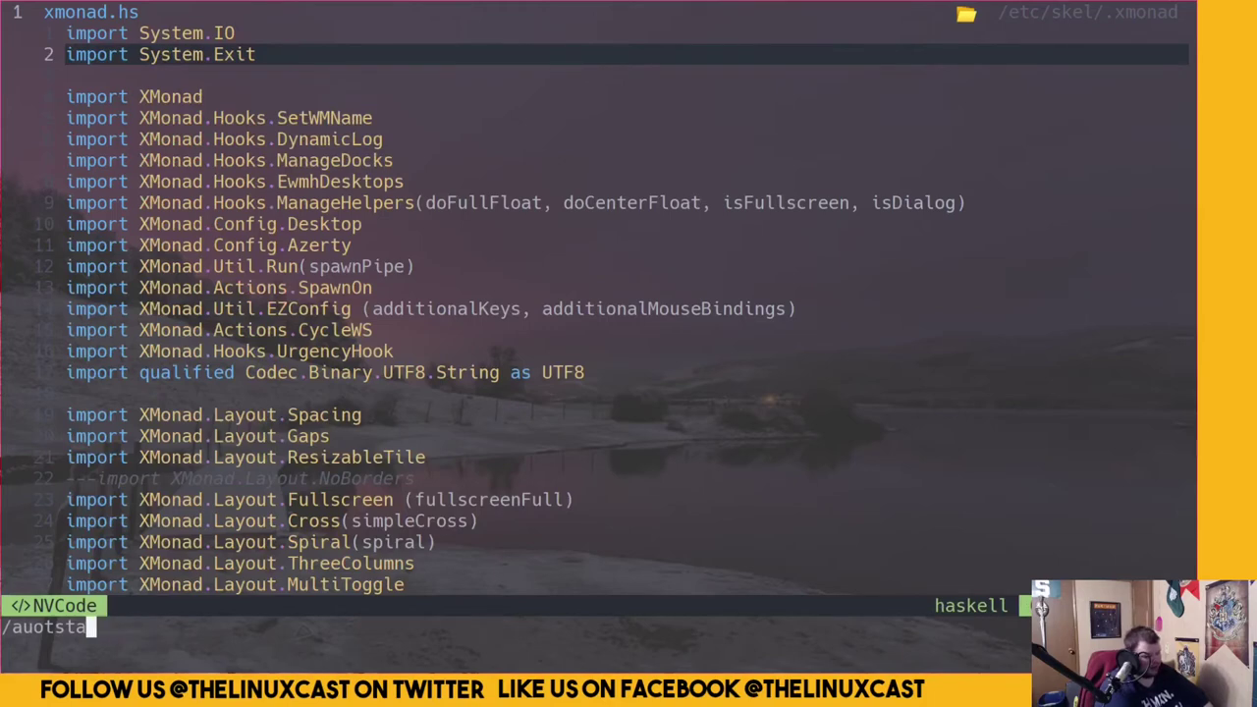
text(utostart)
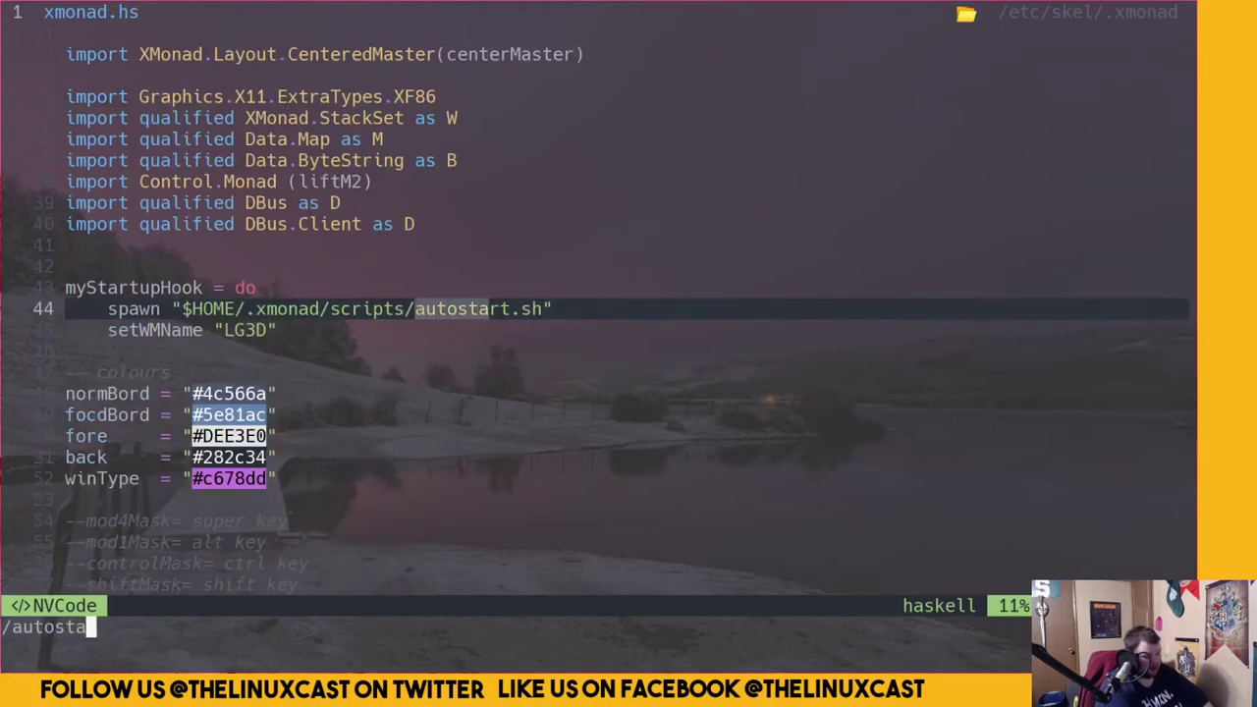
key(Return)
Examine the script path on the spawn line of myStartupHook in xmonad.hs
key(k)
key(j)
key(h)
key(h)
key(h)
key(h)
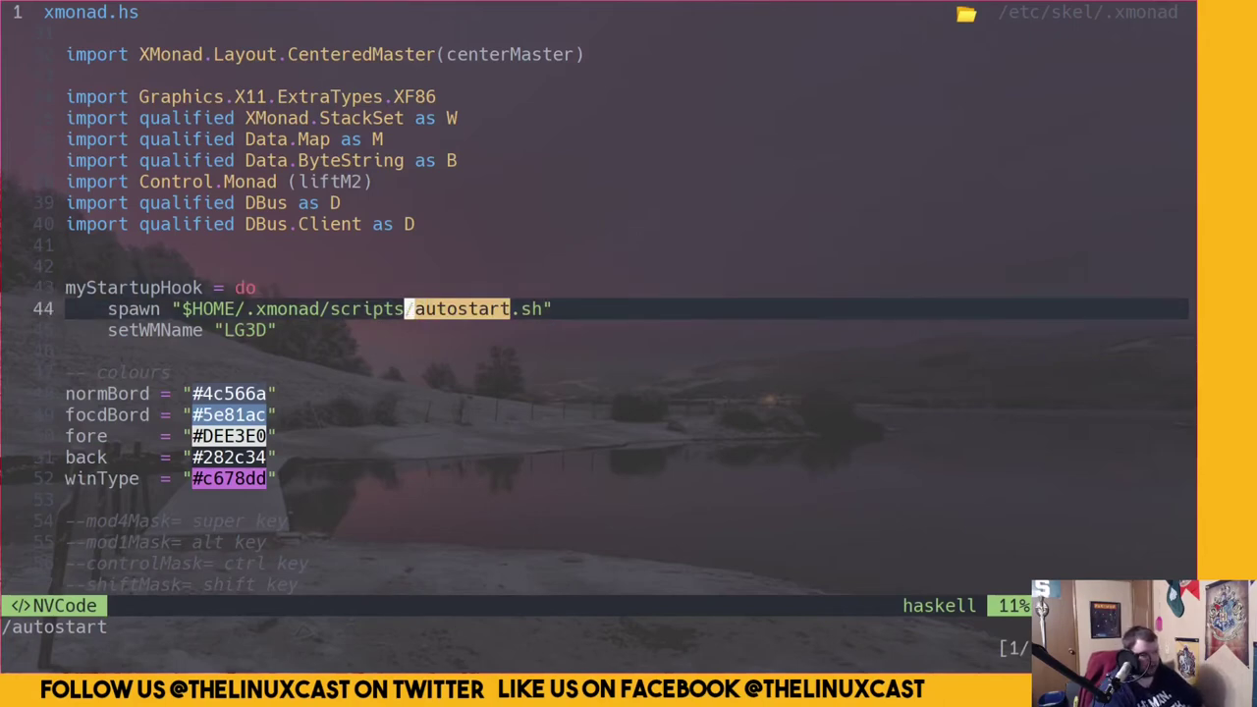
key(h)
key(h)
key(h)
key(h)
key(h)
key(h)
key(h)
key(h)
key(h)
key(h)
key(h)
key(h)
key(h)
key(h)
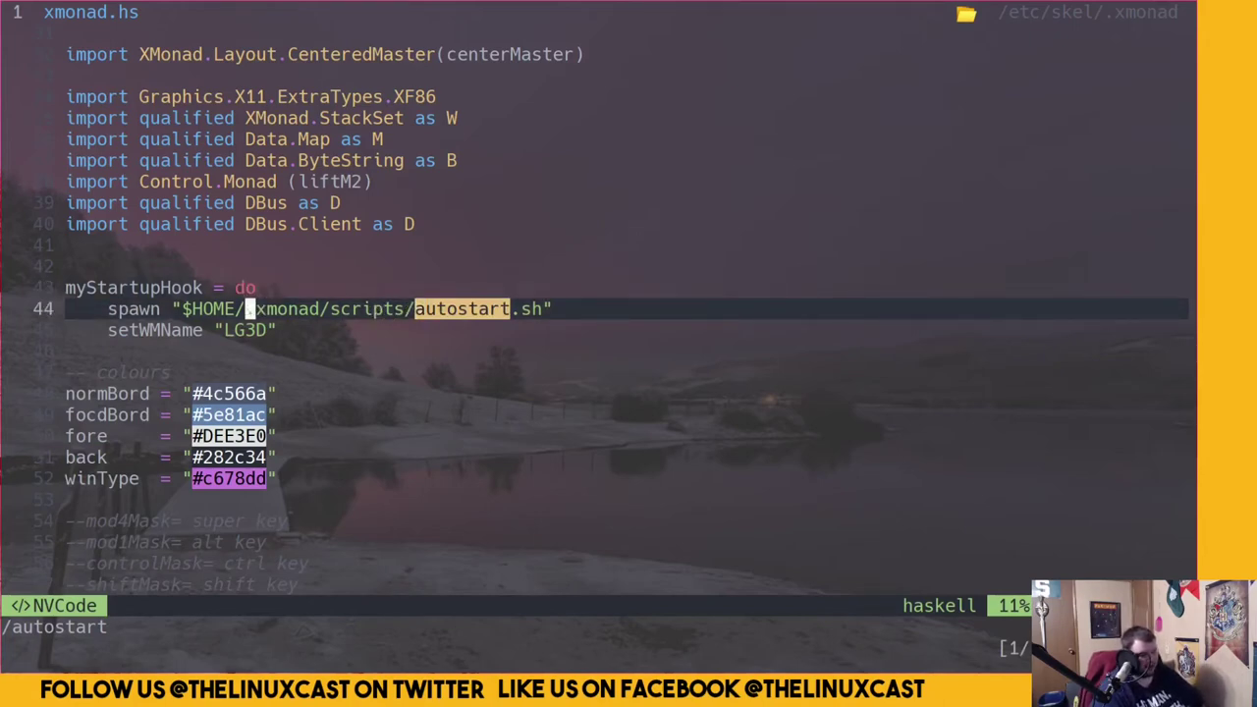
key(l)
key(l)
key(l)
key(l)
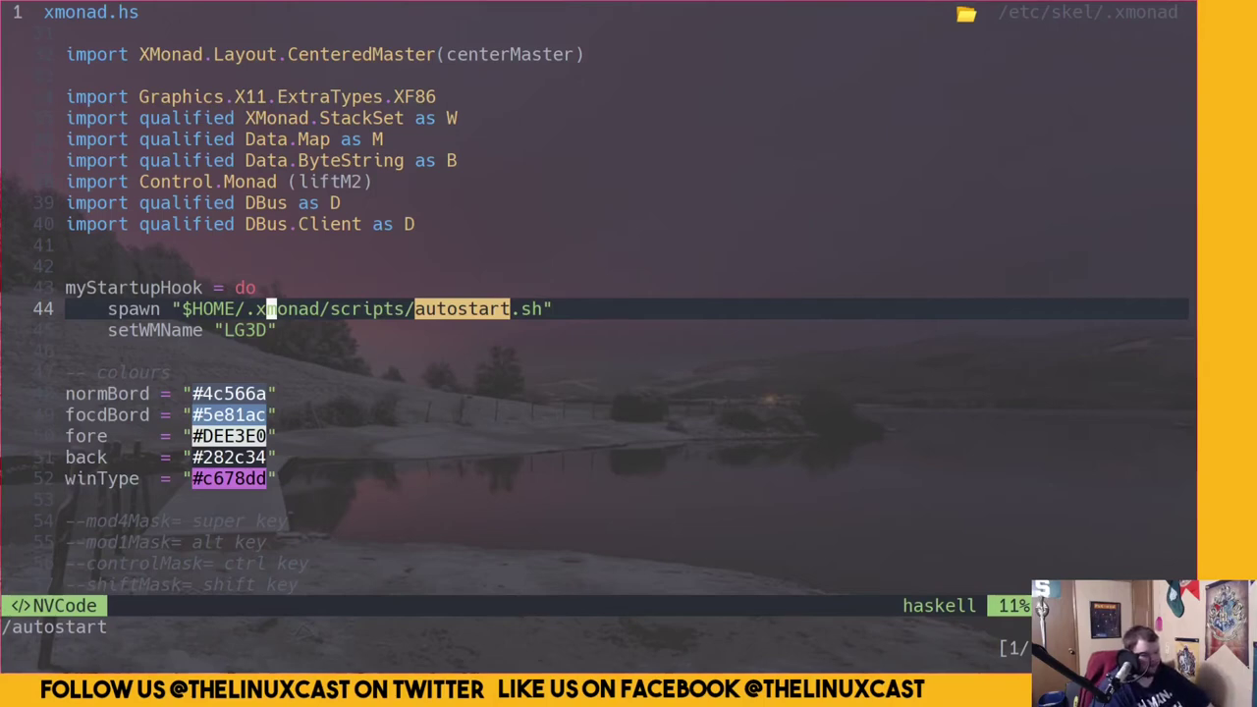
In a new terminal, change into /usr/local/bin and begin a sudo mv command for autostartmonad.sh
key(super+Return)
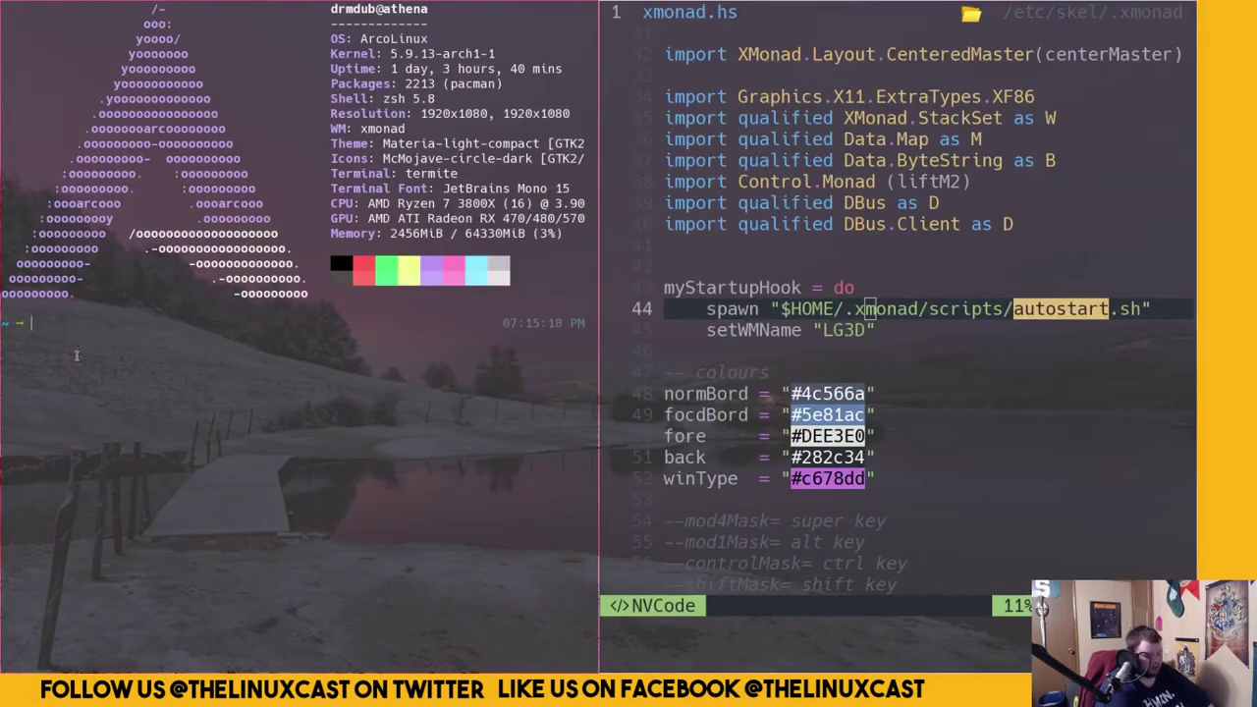
text(cd /usr/local/bin/)
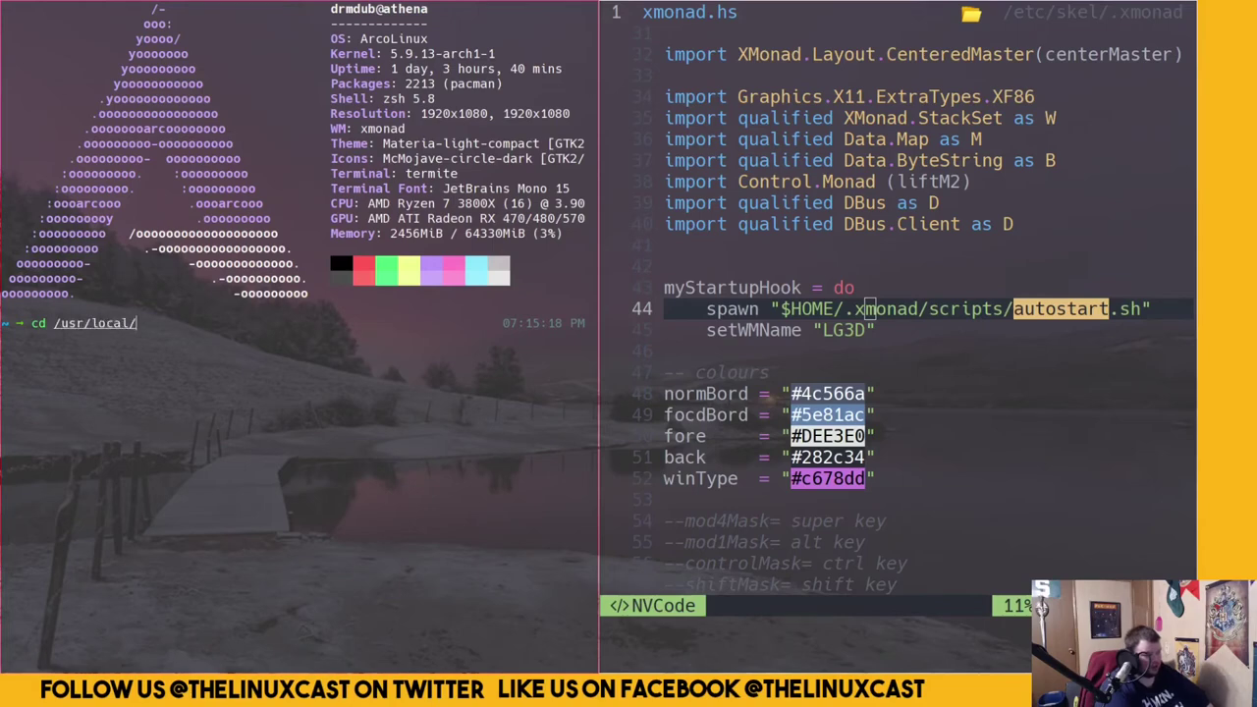
key(Return)
text(sudo mv a)
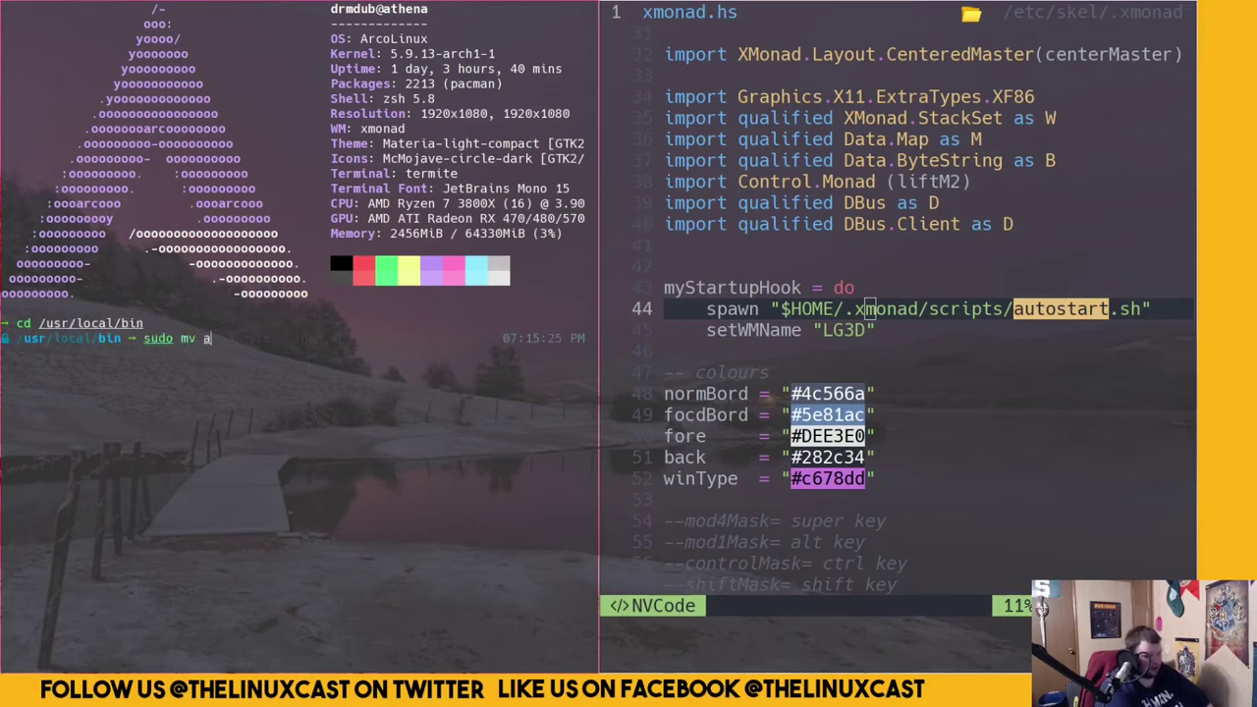
text(ut)
key(Tab)
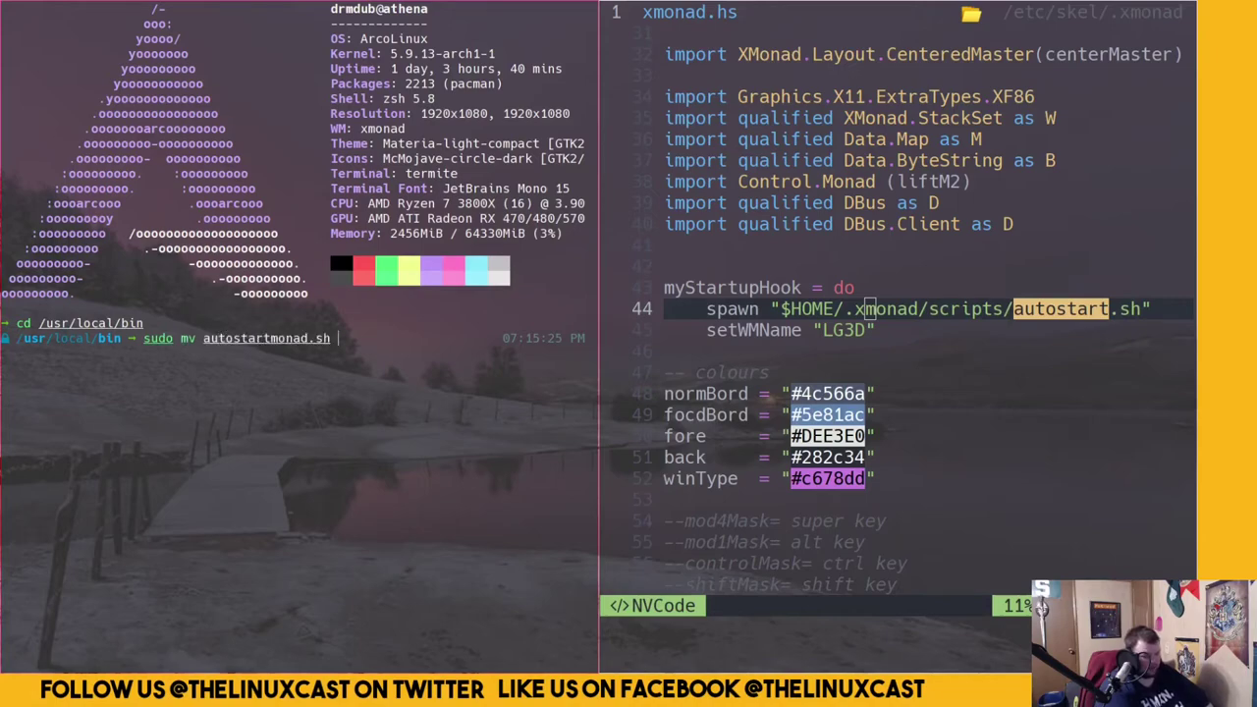
Create a scripts directory inside ~/.xmonad from another new terminal, and close that terminal
key(super+Return)
text(cd .xm)
key(Tab)
key(Return)
text(mkdir scripts)
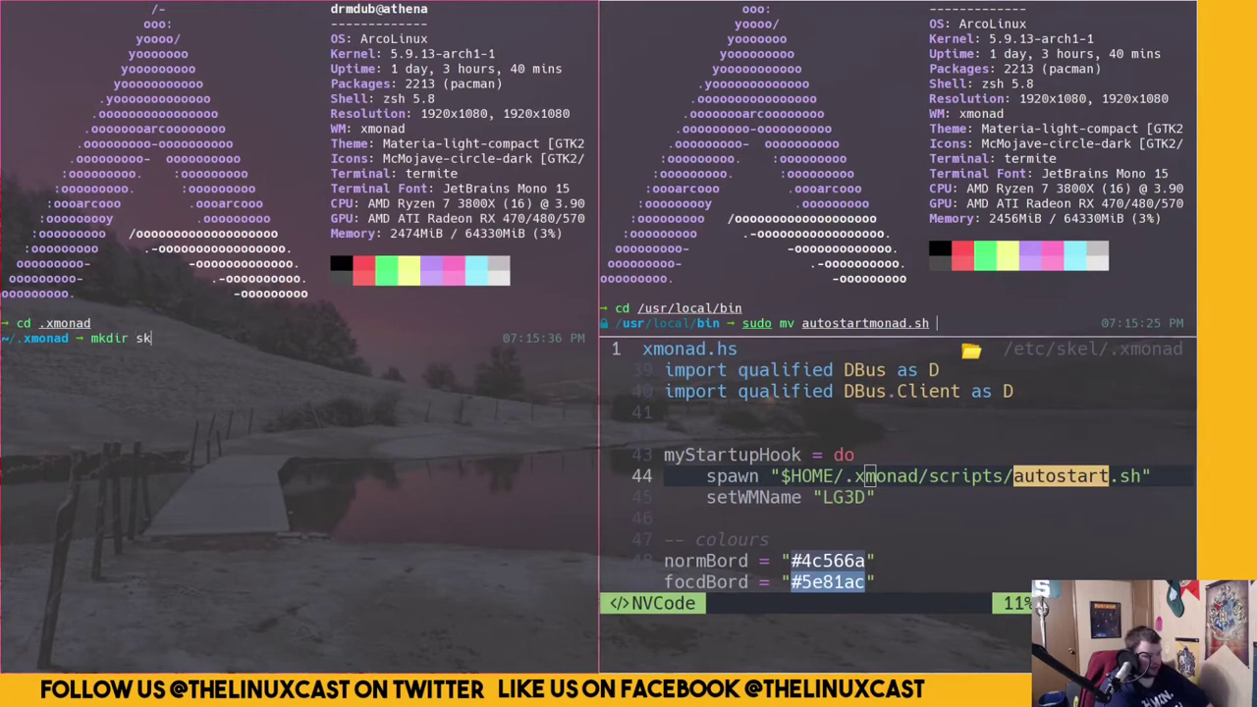
key(Return)
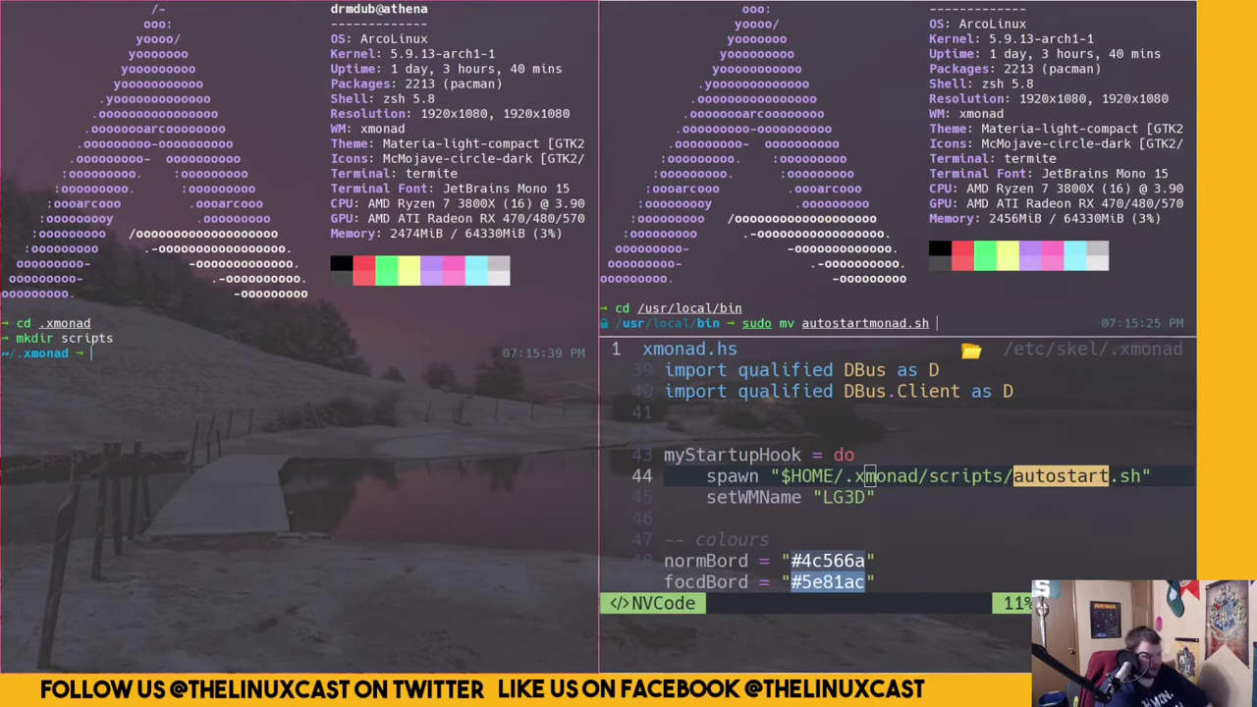
key(super+shift+c)
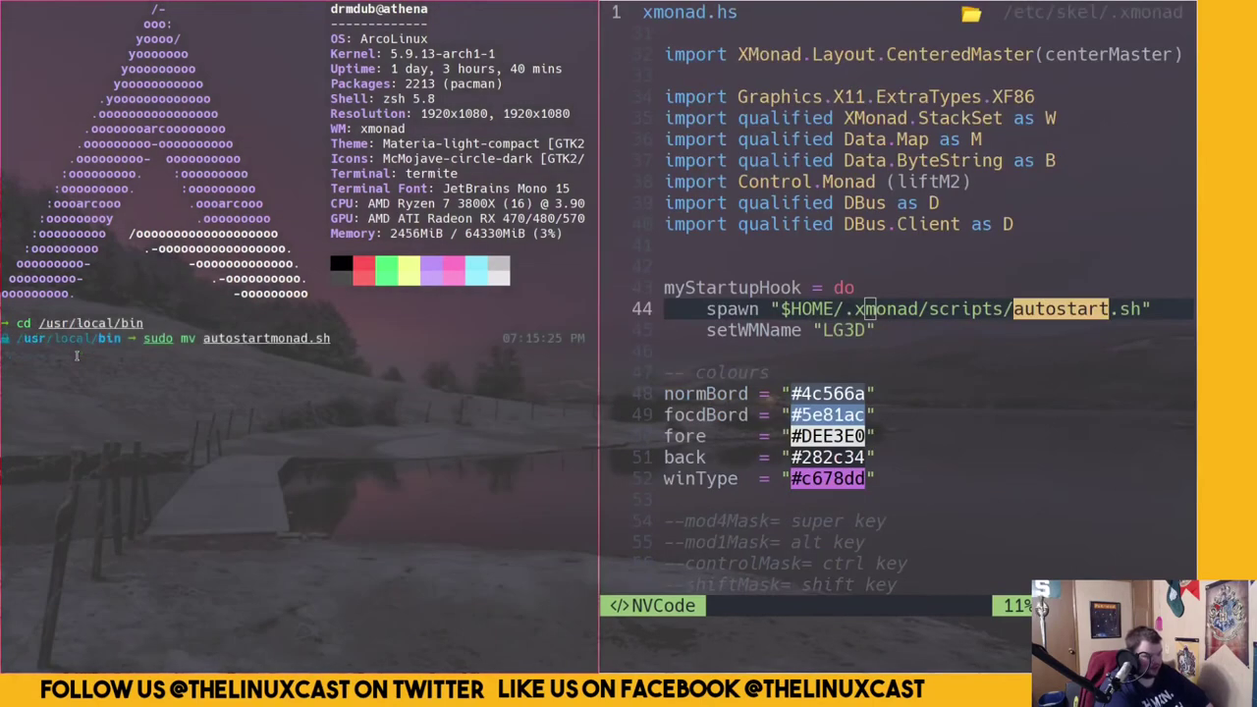
Complete the sudo move of autostartmonad.sh with ~/.xmonad/scripts as destination and enter the sudo password
text(~/.xmo)
key(Tab)
text(sc)
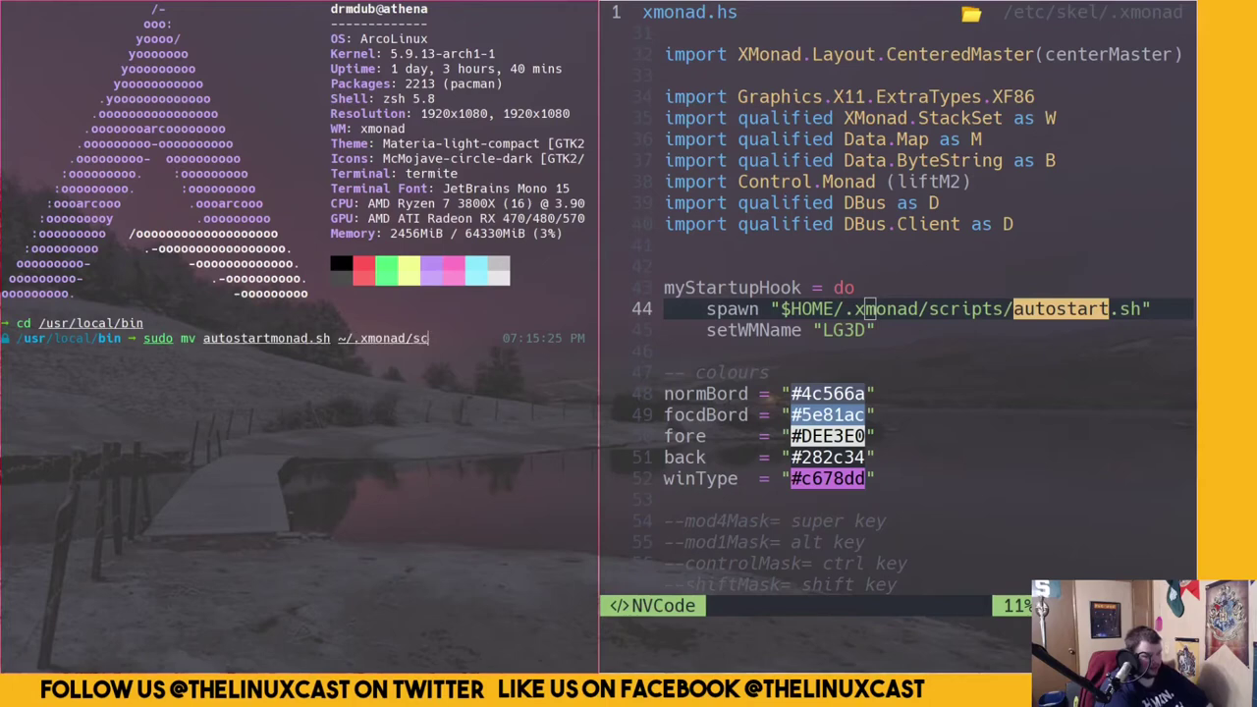
key(Tab)
key(Return)
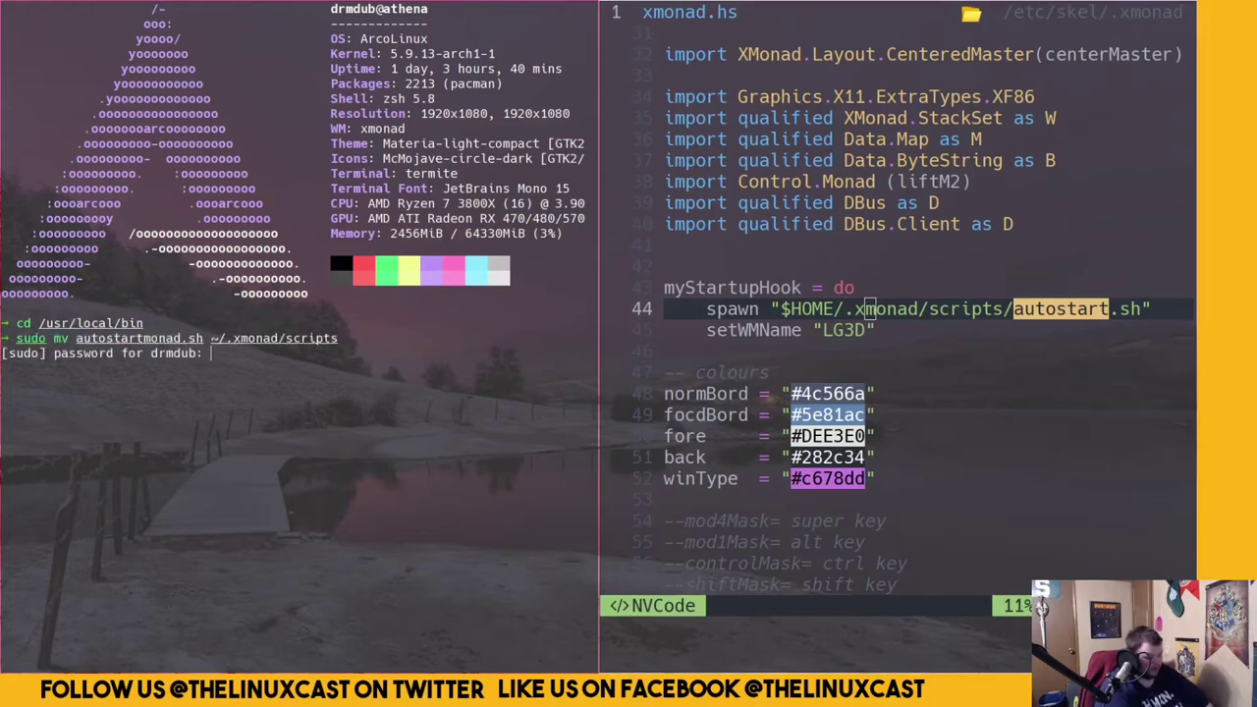
key(Return)
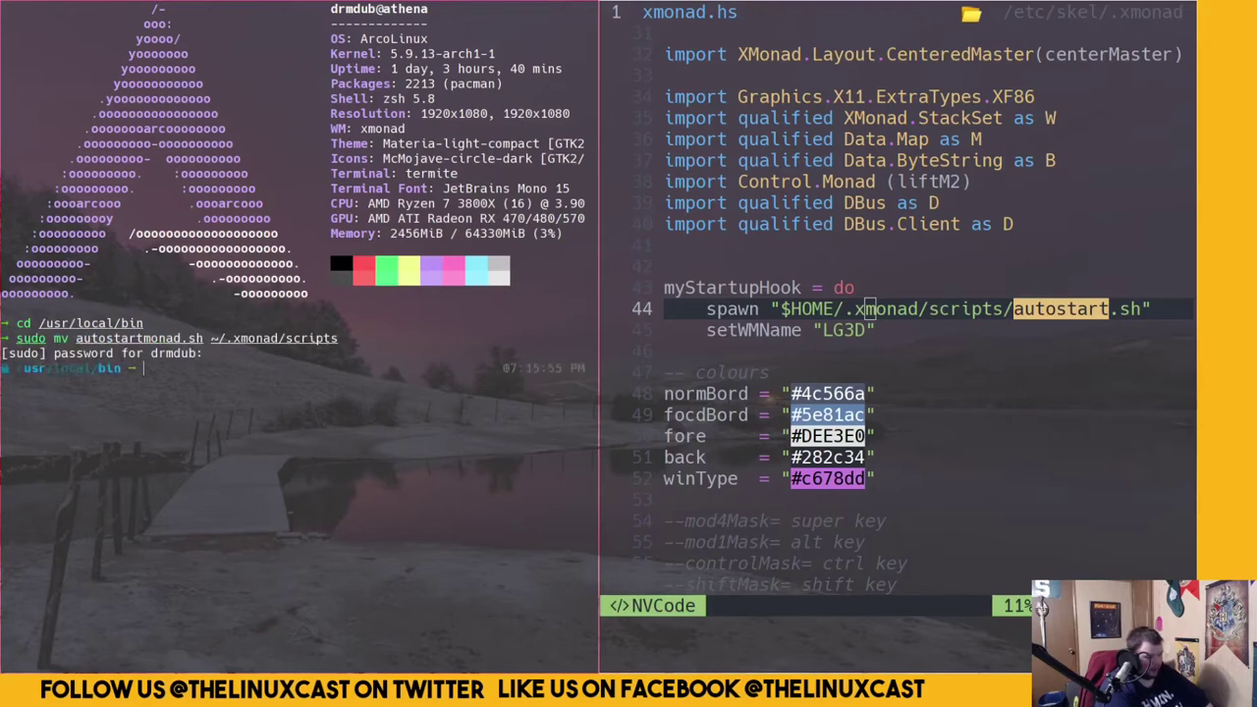
Change into ~/.xmonad/scripts by way of the home directory and list its contents
text(cd)
key(Return)
text(cd .xmonad/s)
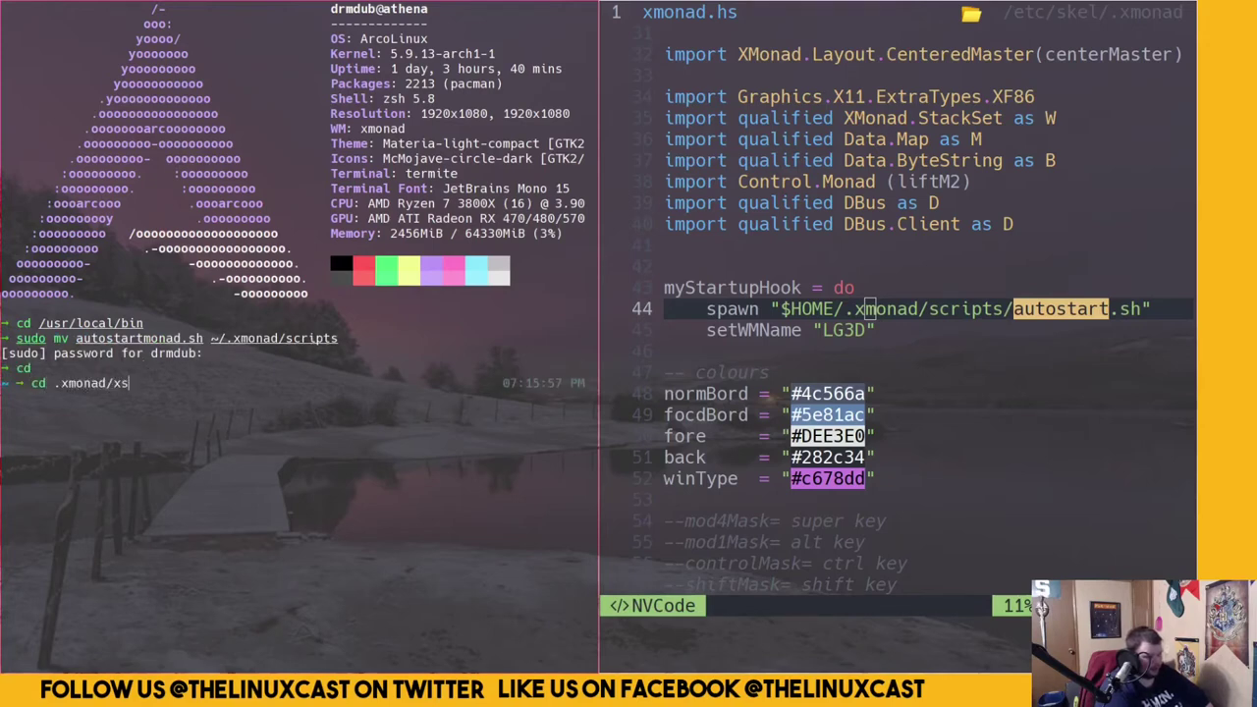
key(Tab)
key(Return)
text(ls)
key(Return)
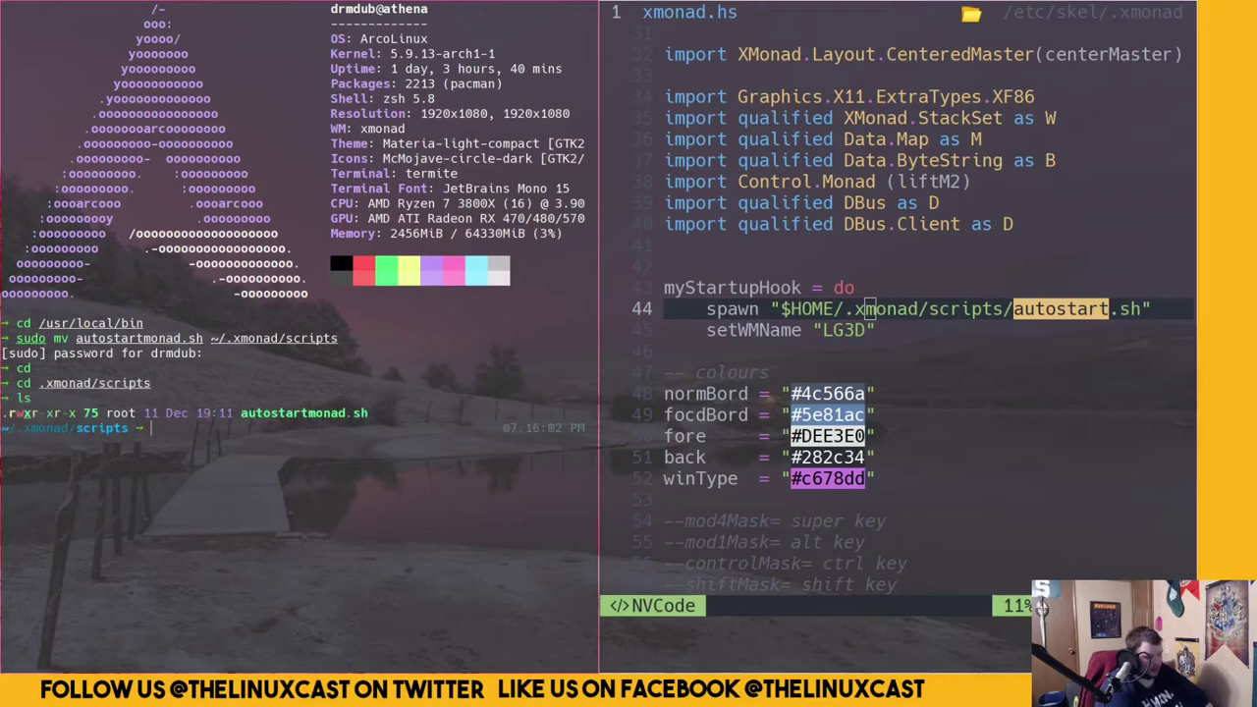
Open autostartmonad.sh from ~/.xmonad/scripts in the v editor
text(v auto)
key(Tab)
key(Return)
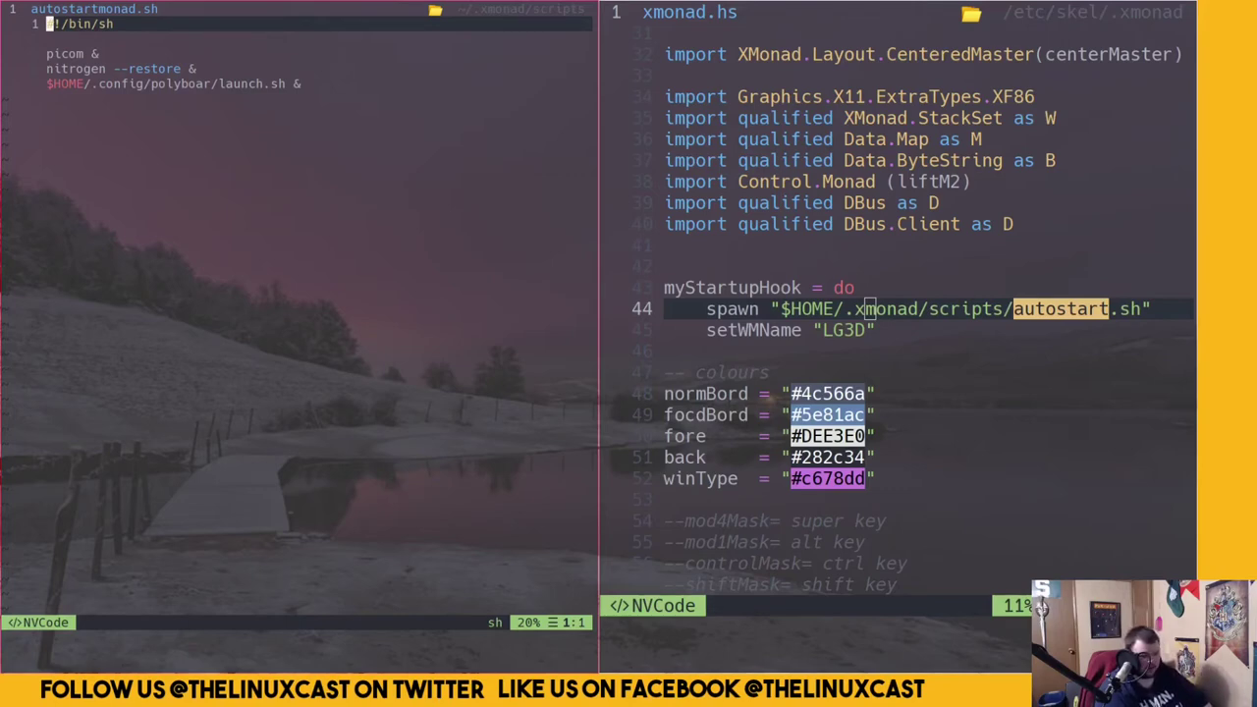
Quit skel's xmonad.hs, change into its scripts directory and open autostart.sh in the v editor
text(:q)
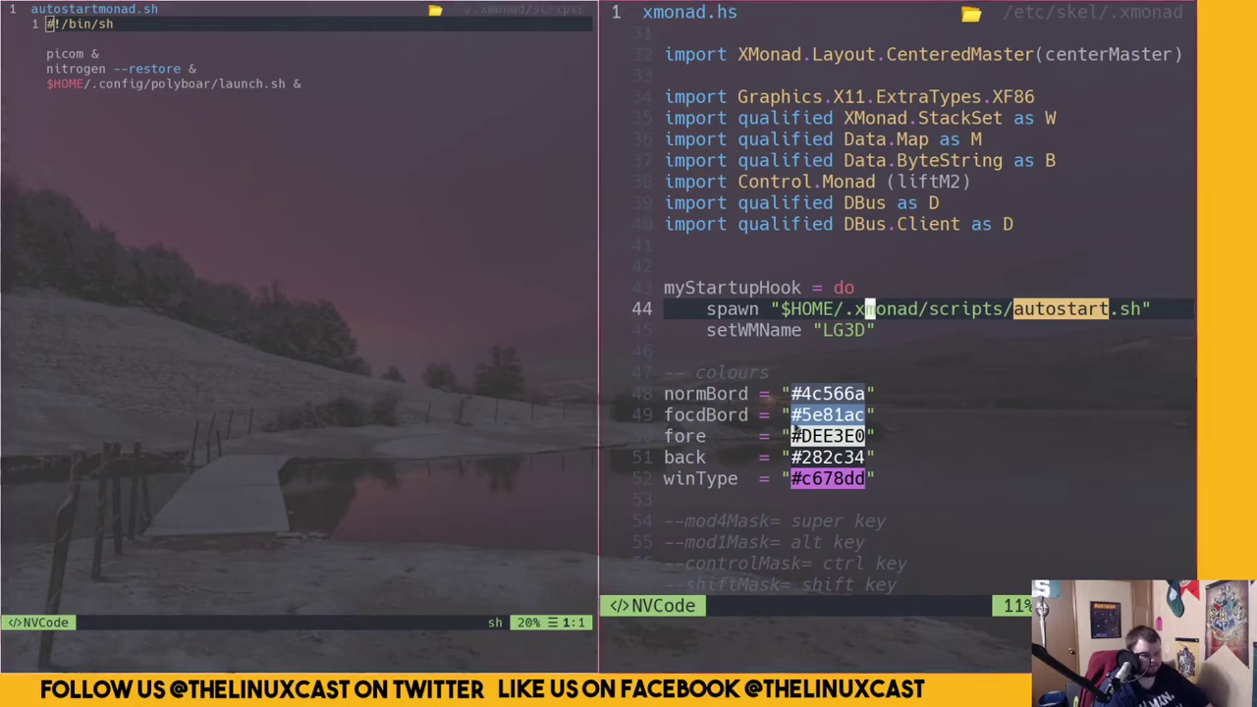
key(Return)
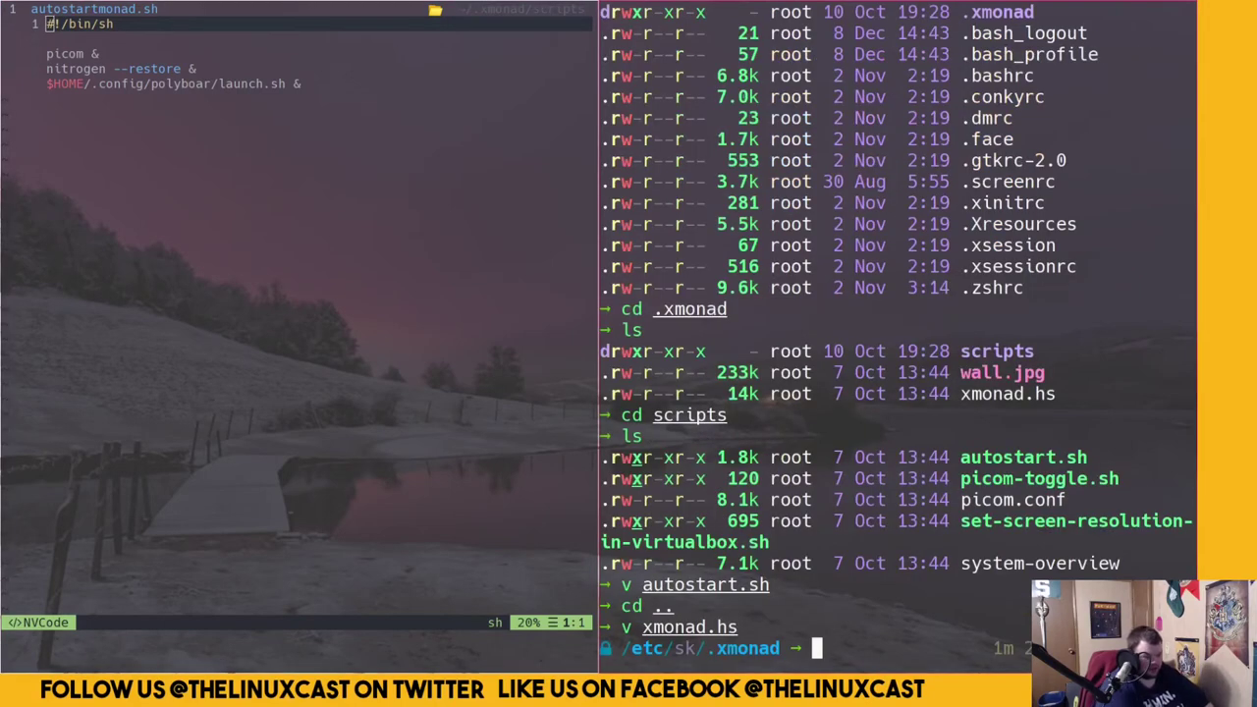
text(cd scripts/)
key(Return)
text(v)
text(start.sh)
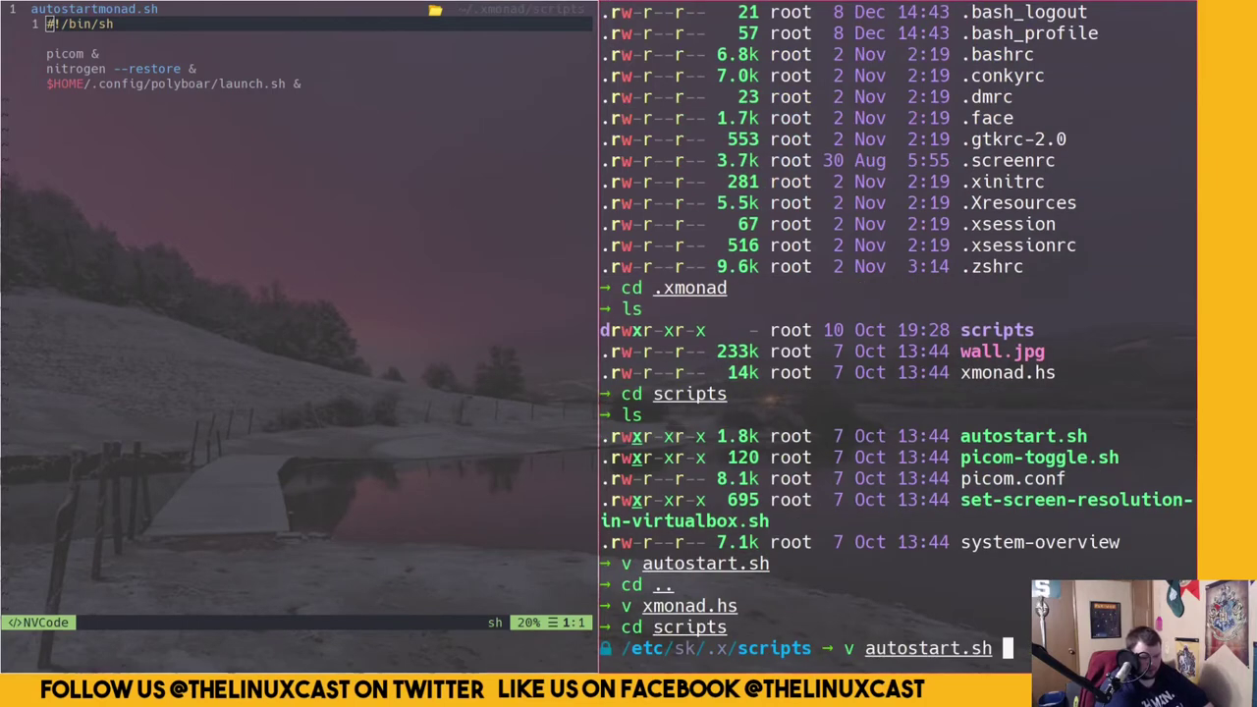
key(Return)
Examine skel's autostart.sh from the run function down to the line that launches polybar
key(j)
key(j)
key(j)
key(j)
key(j)
key(j)
key(j)
key(j)
key(j)
key(j)
key(j)
key(j)
key(j)
key(j)
key(j)
key(j)
key(j)
key(j)
key(j)
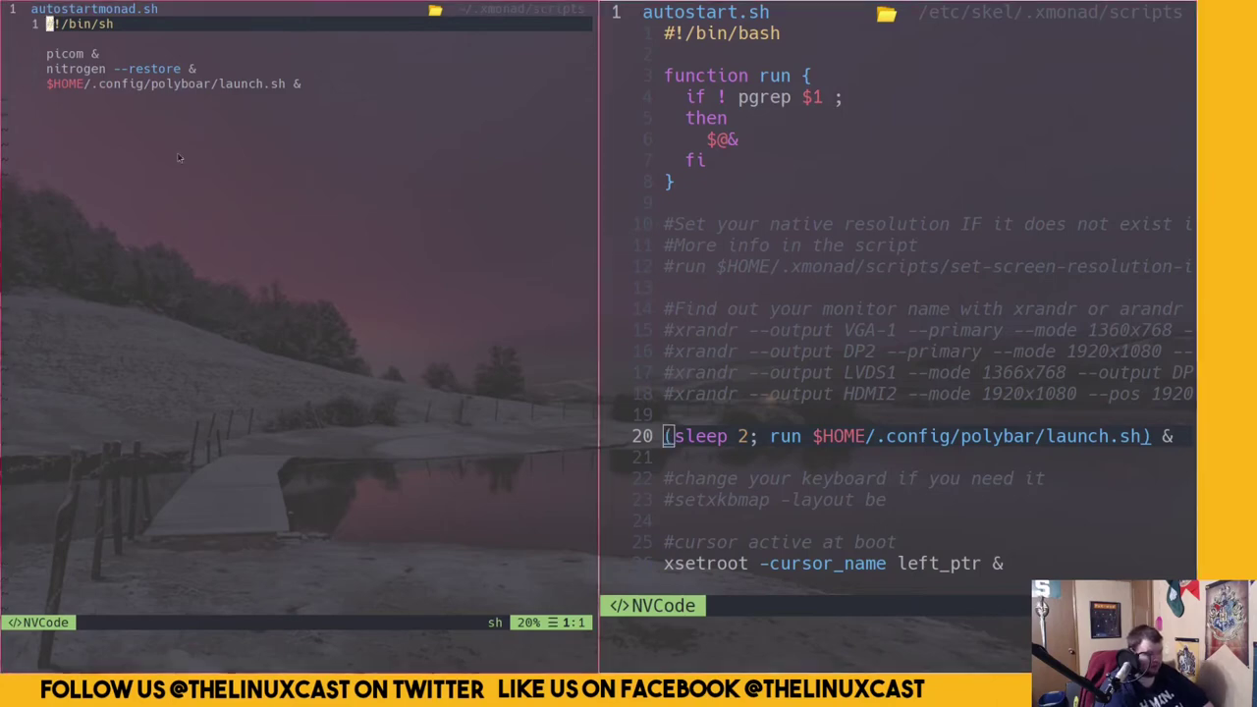
Insert "(sleep 2; run " before the $HOME launch.sh path on the last line of autostartmonad.sh
key(j)
key(j)
key(j)
key(j)
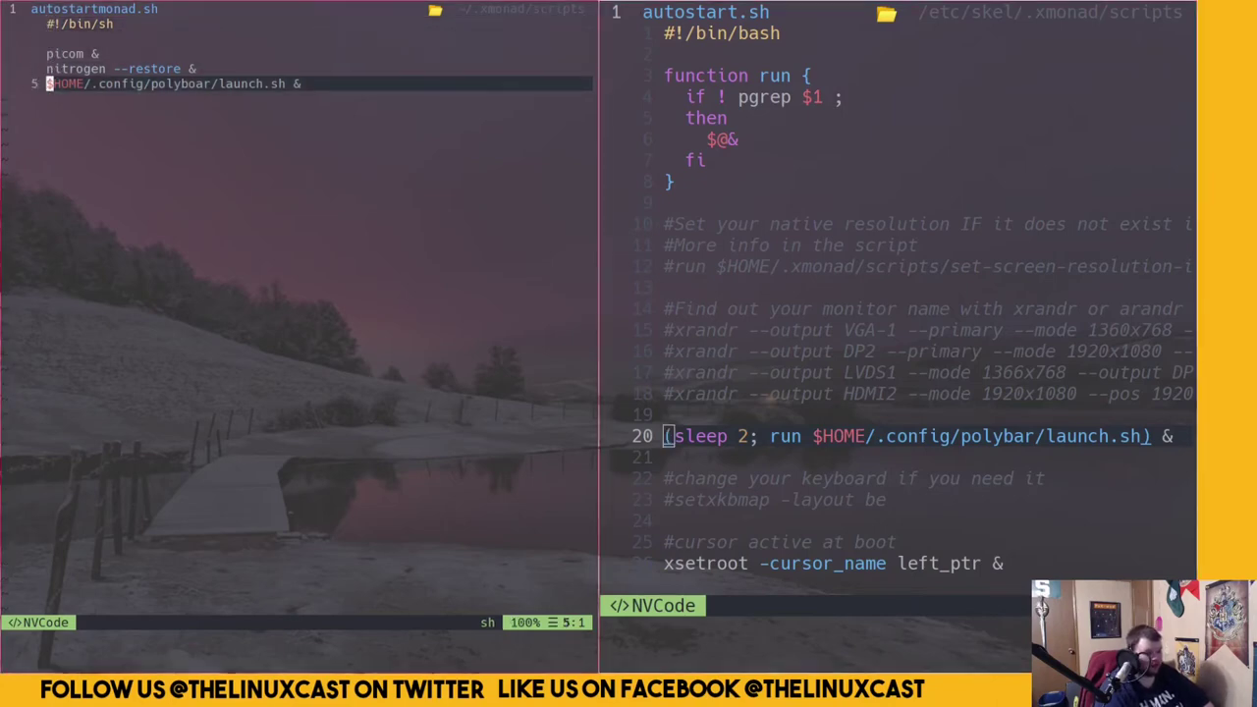
key(9)
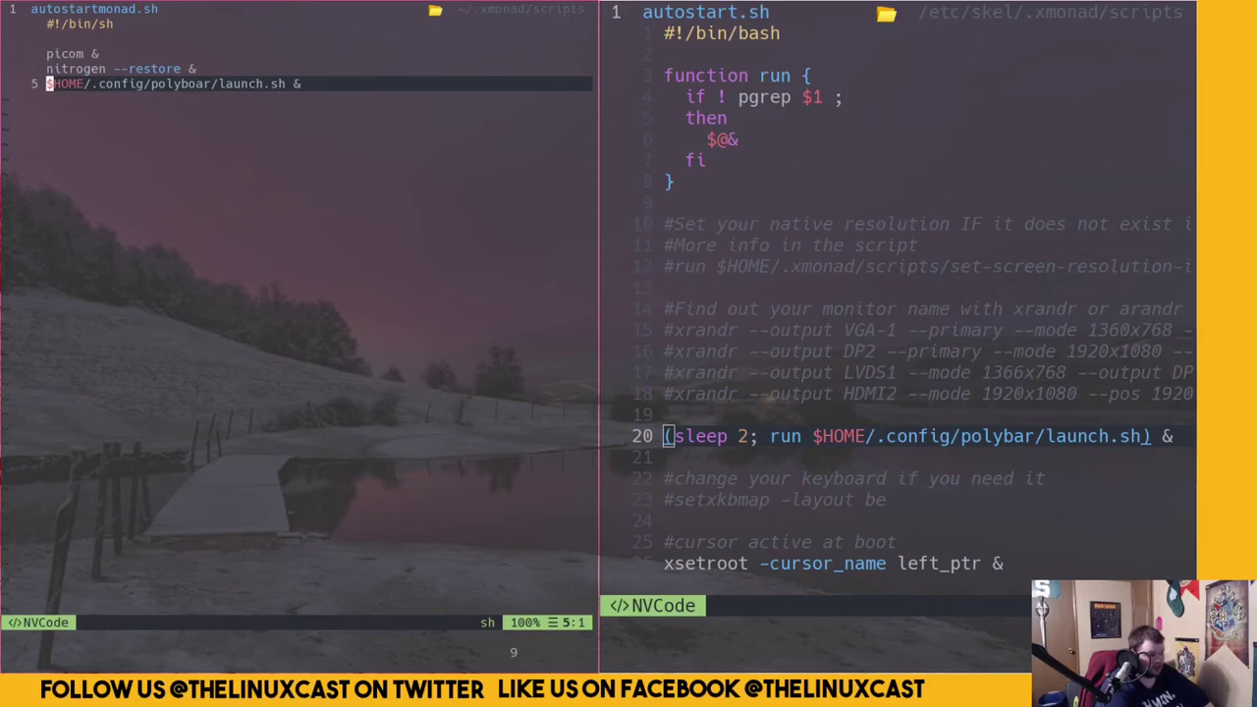
key(i)
text(()
key(Delete)
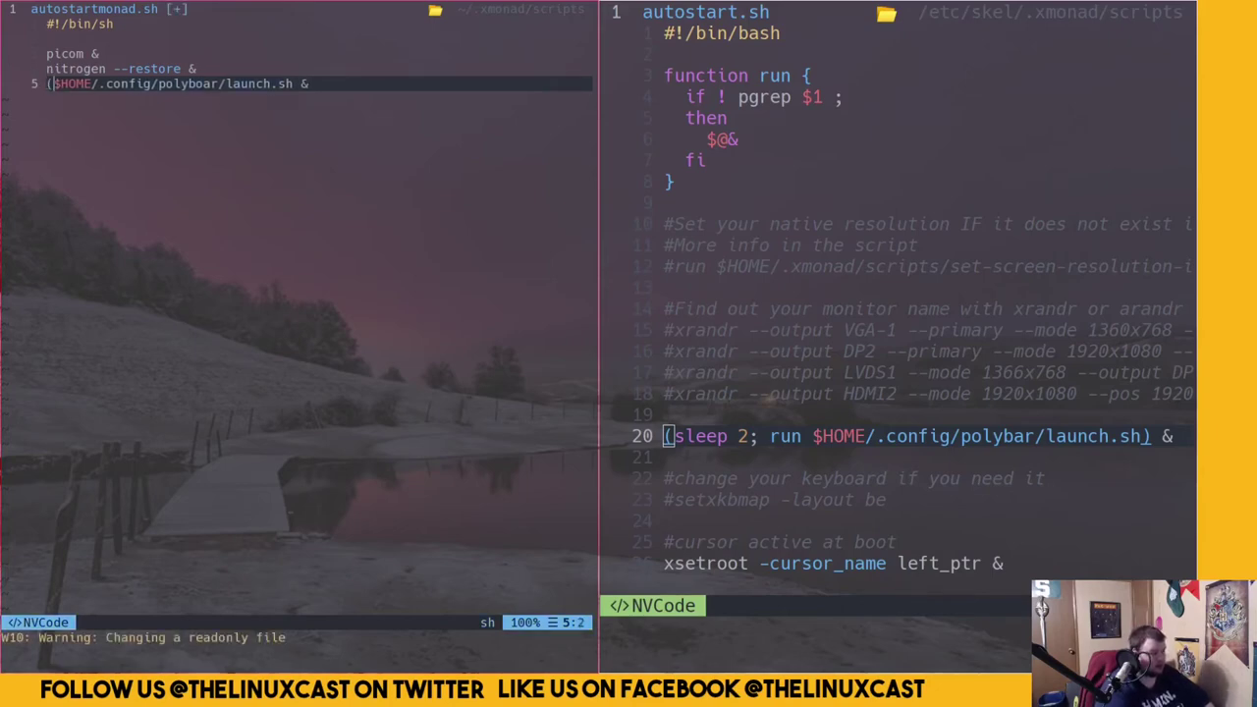
text(sleep)
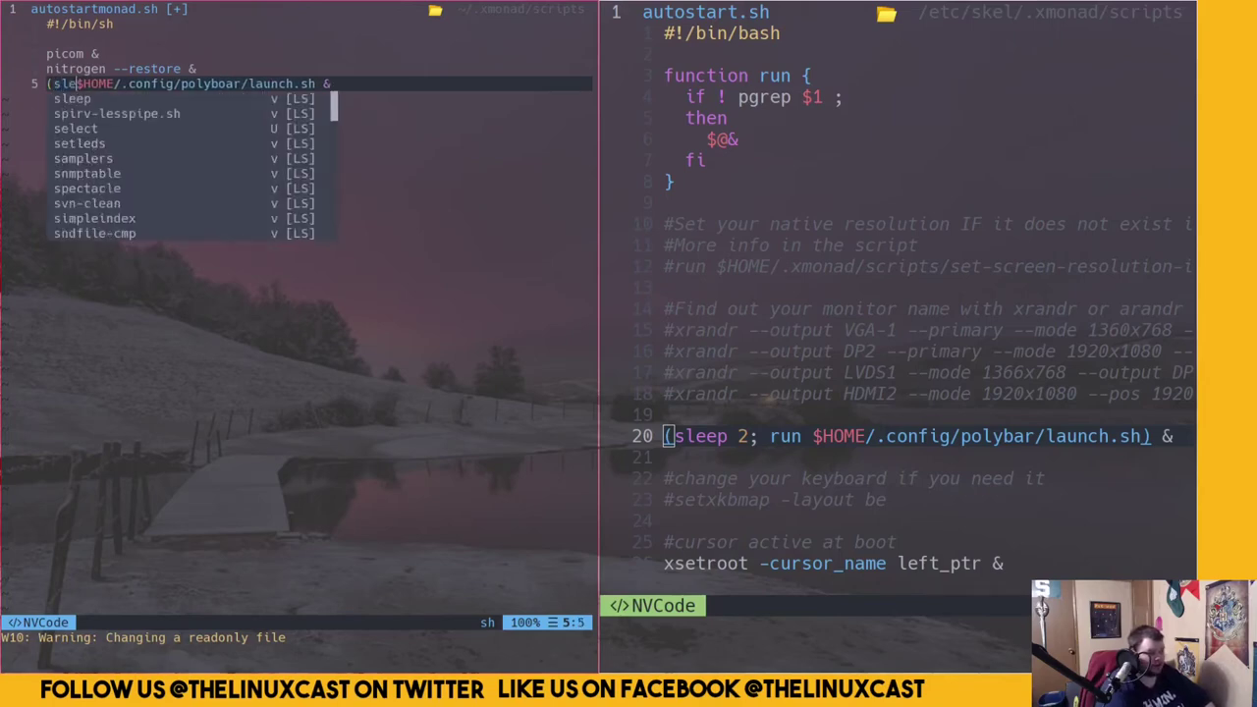
text( 2; )
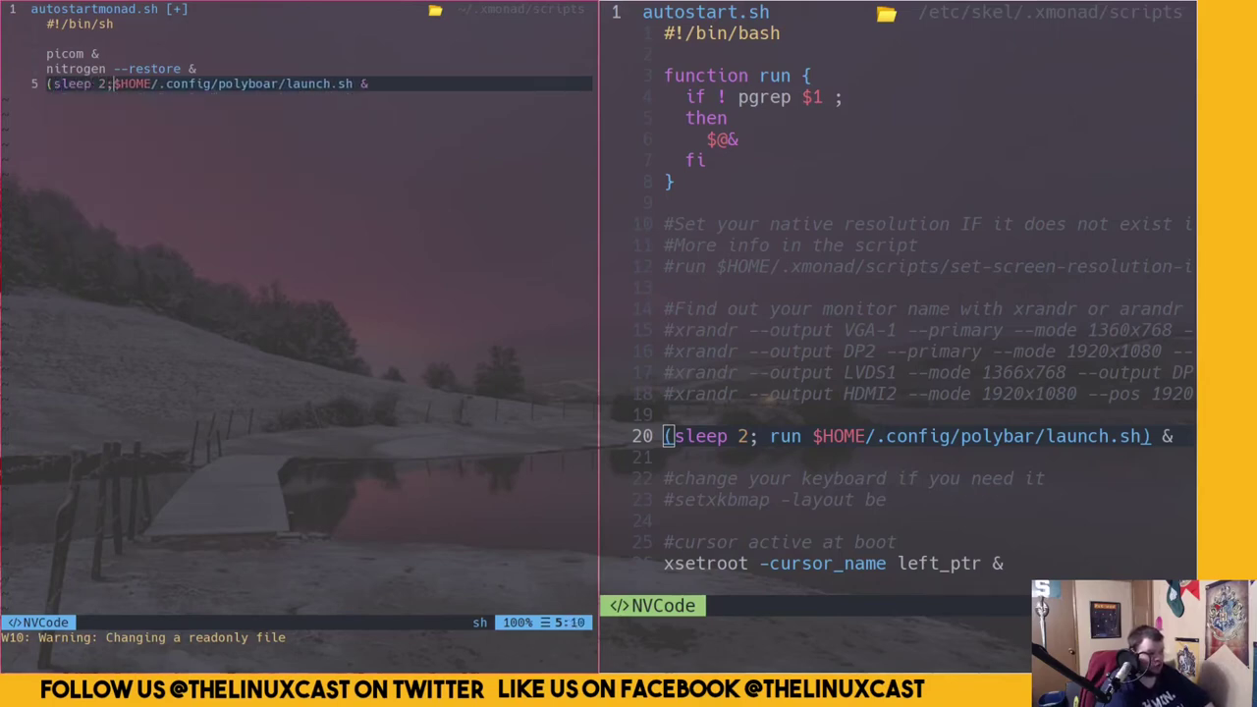
text(run)
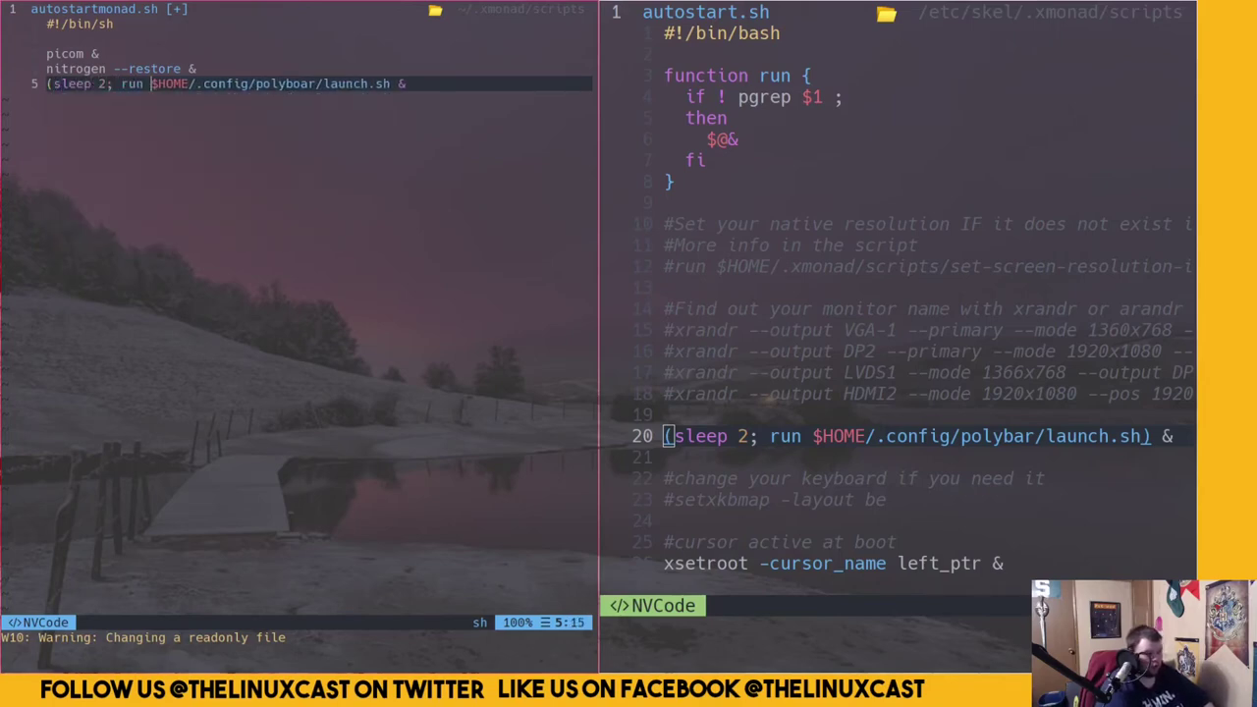
Add the closing parenthesis after launch.sh, before the trailing ampersand, on the last line of autostartmonad.sh
key(End)
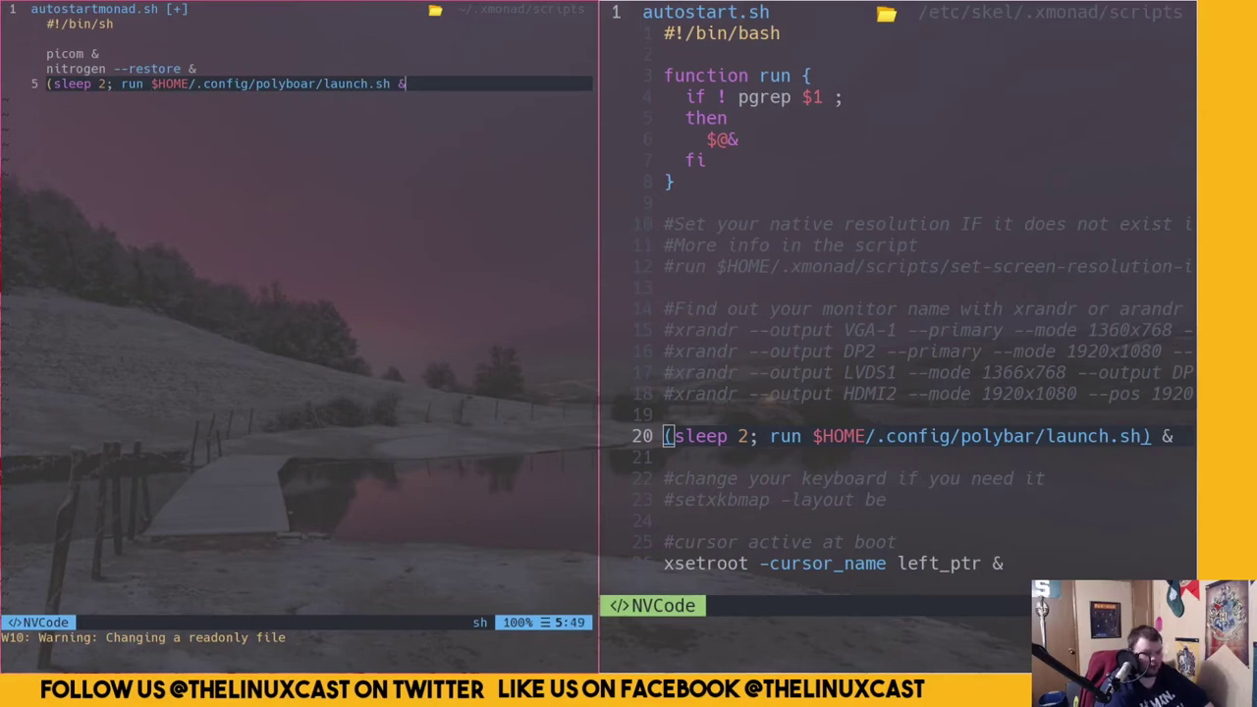
key(Left)
text())
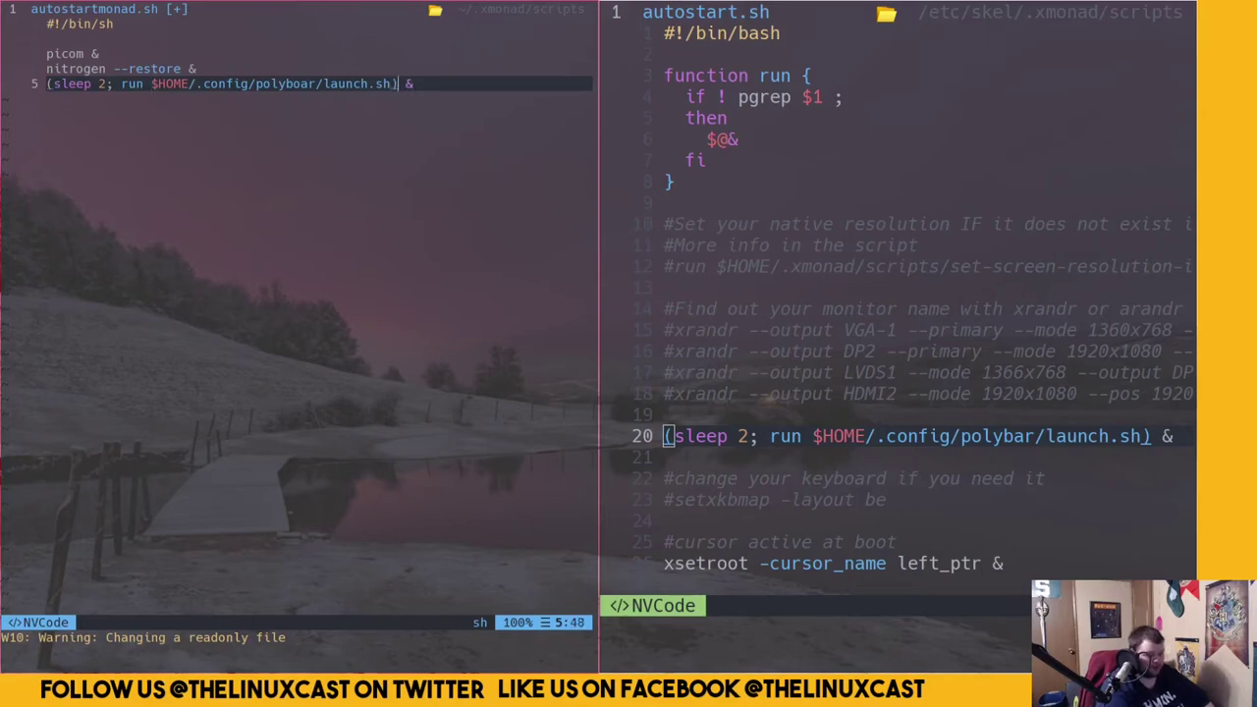
key(End)
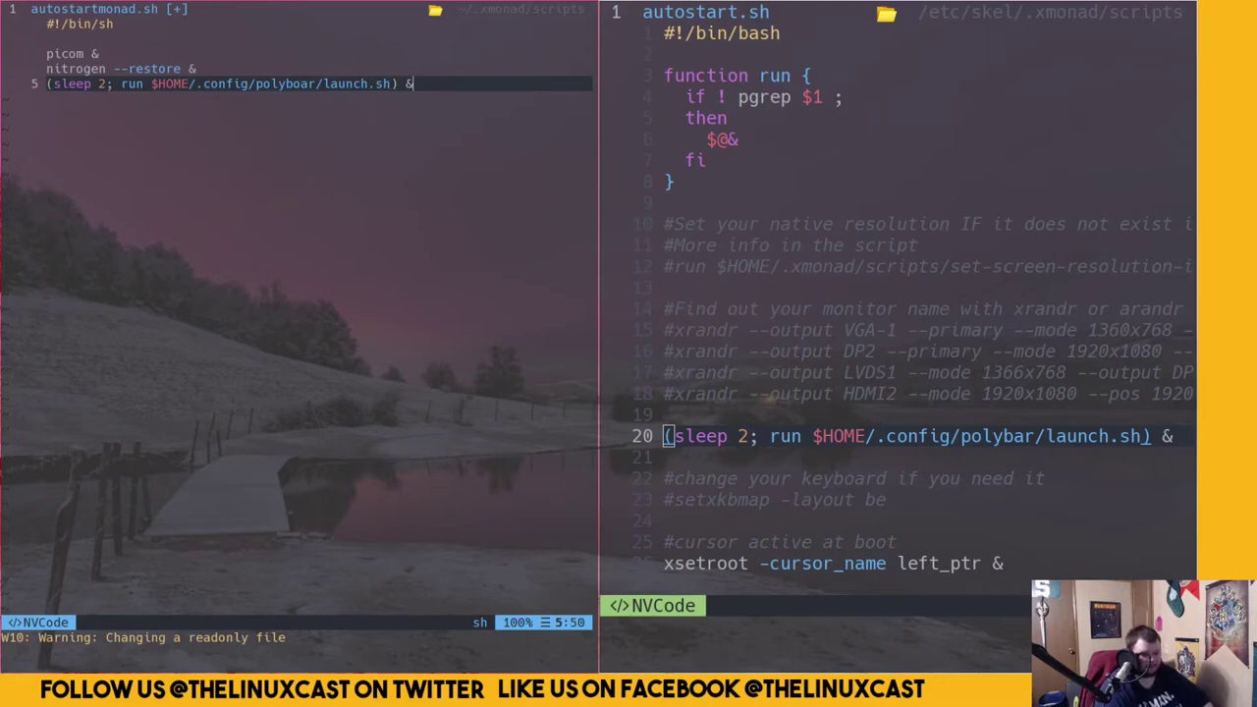
key(Left)
key(Left)
key(Left)
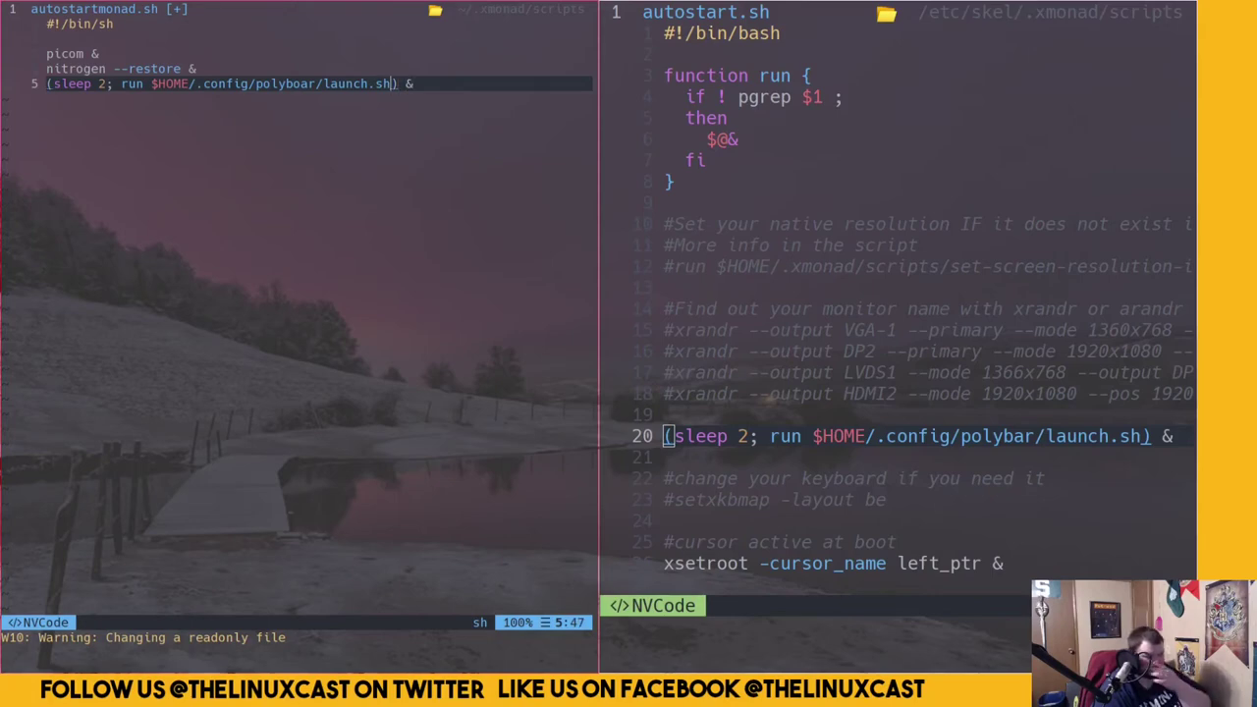
key(Left)
key(Left)
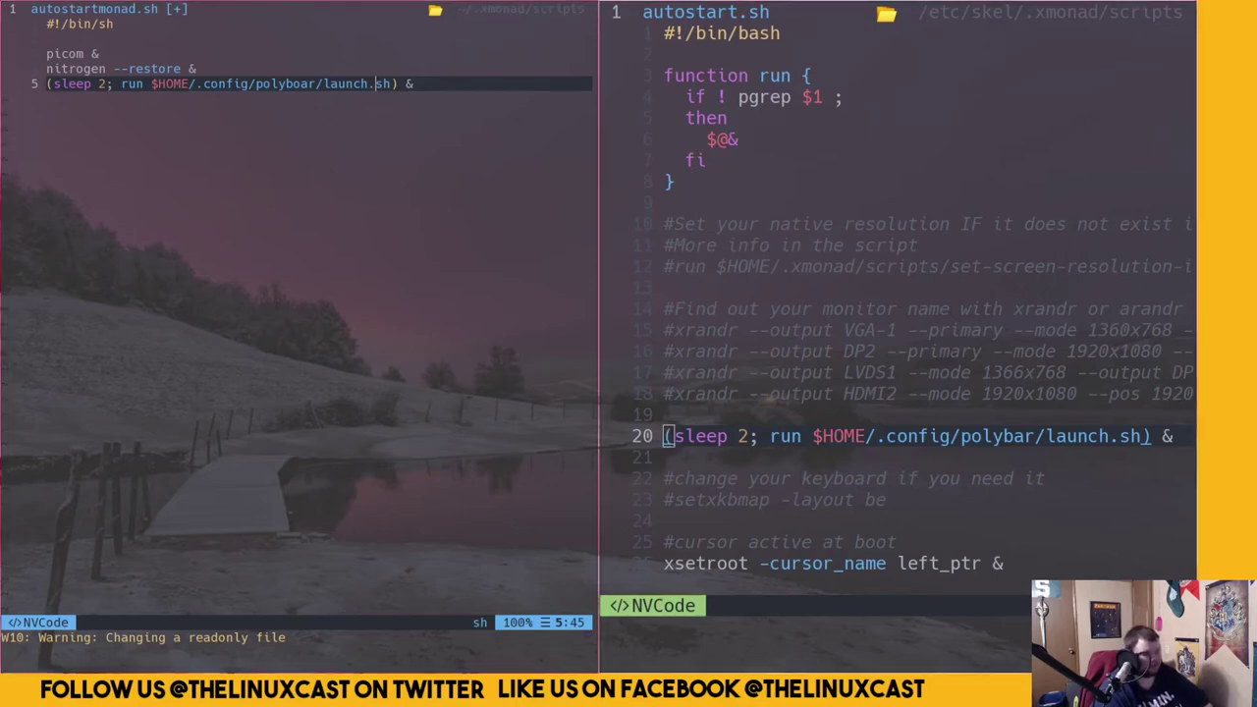
Add three empty lines above the picom line and start a "function run" declaration on the first of them
key(k)
key(k)
key(k)
key(O)
key(Escape)
key(O)
key(Escape)
key(O)
key(Escape)
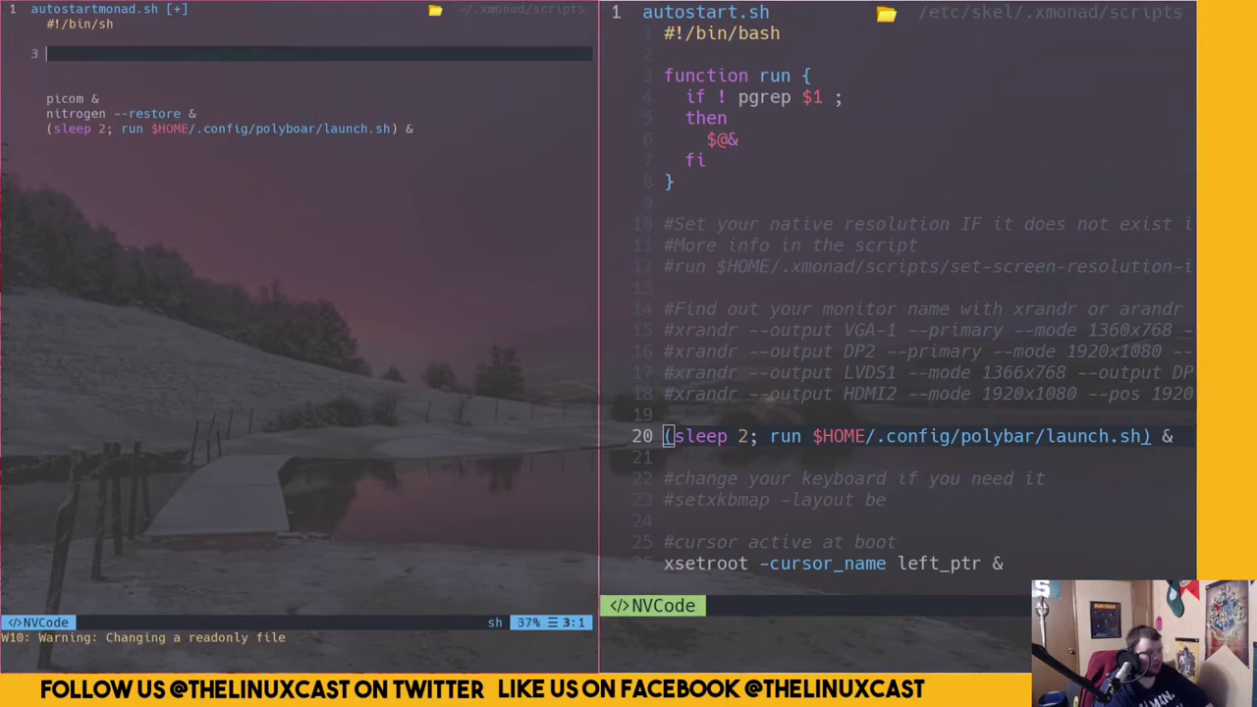
text(jfunction)
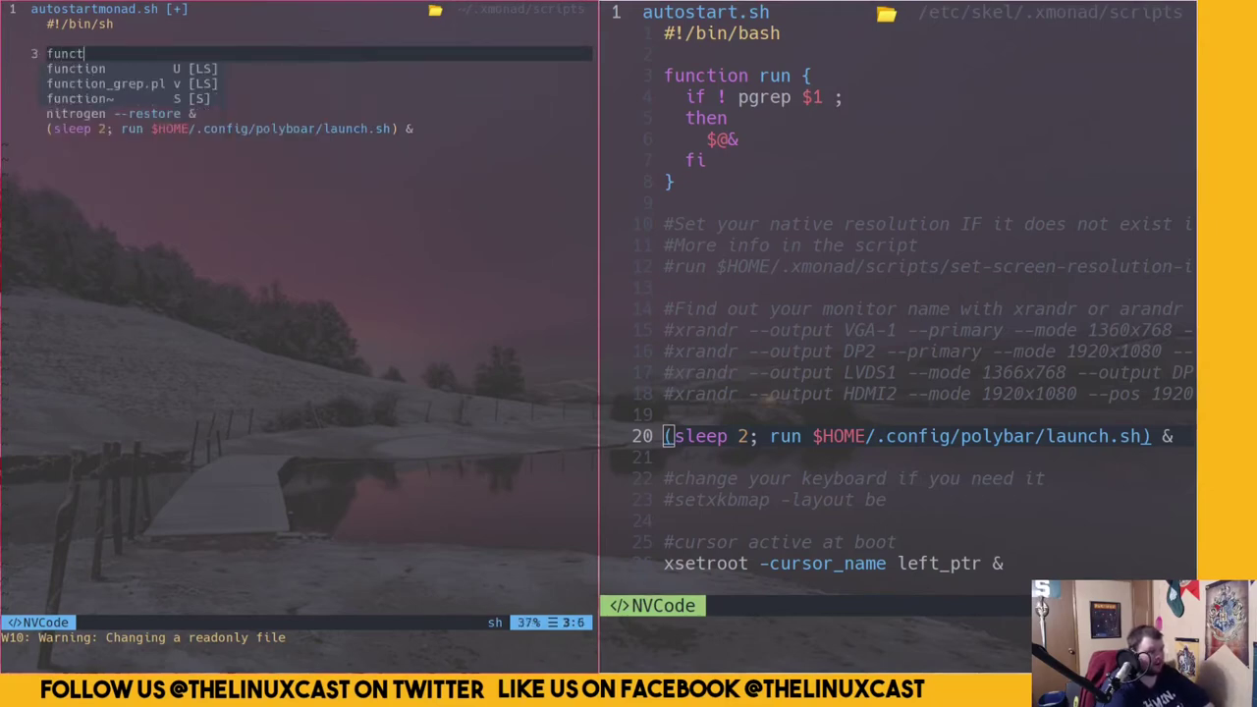
text( run)
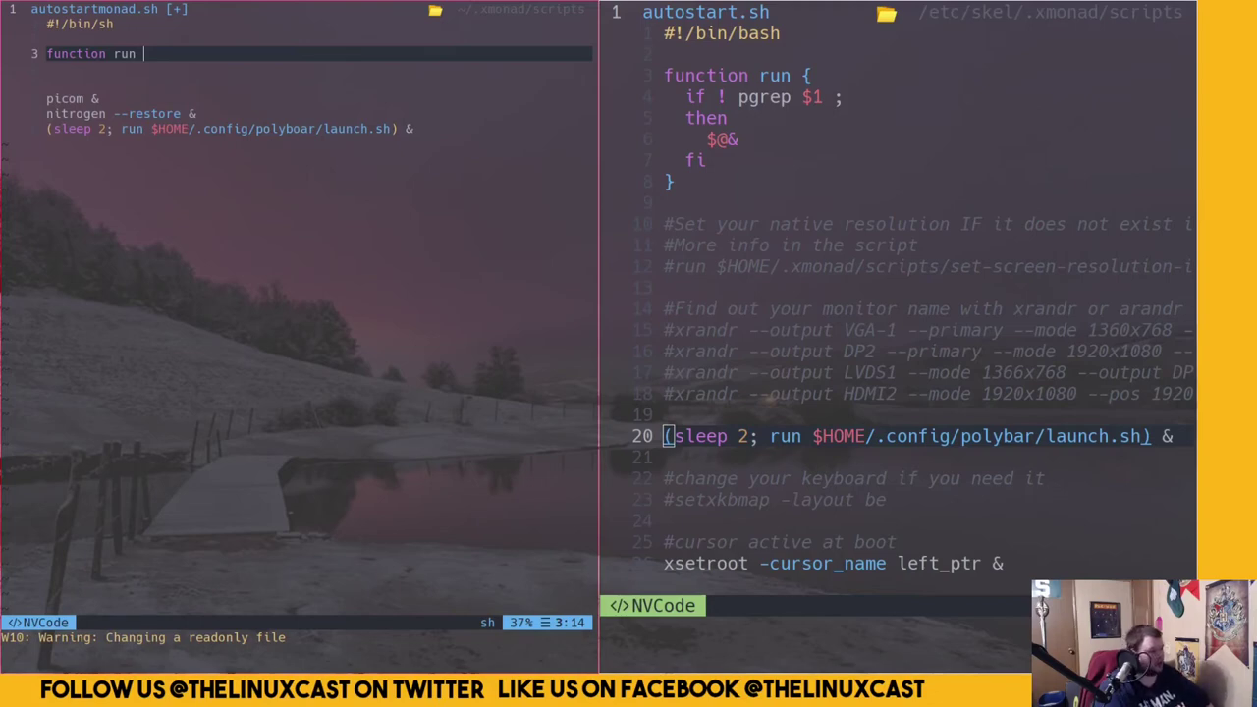
Save the read-only autostartmonad.sh by forcing the write
key(Escape)
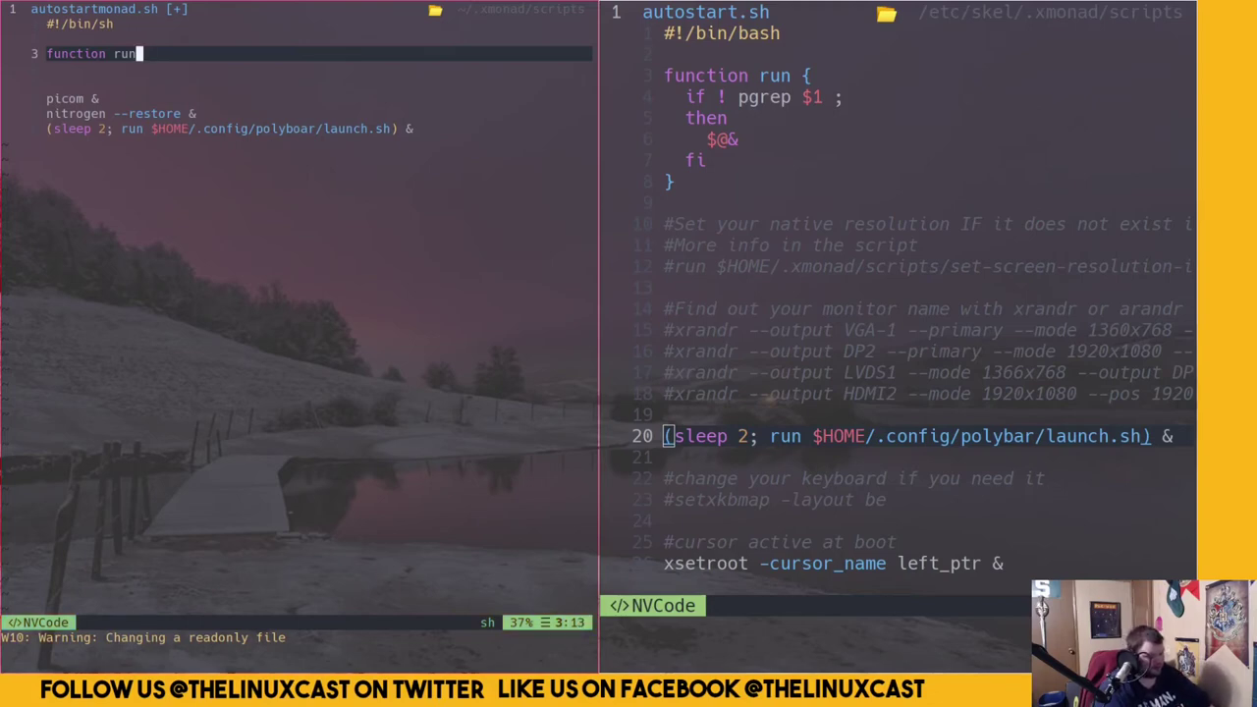
text(:w)
key(Return)
text(:w!)
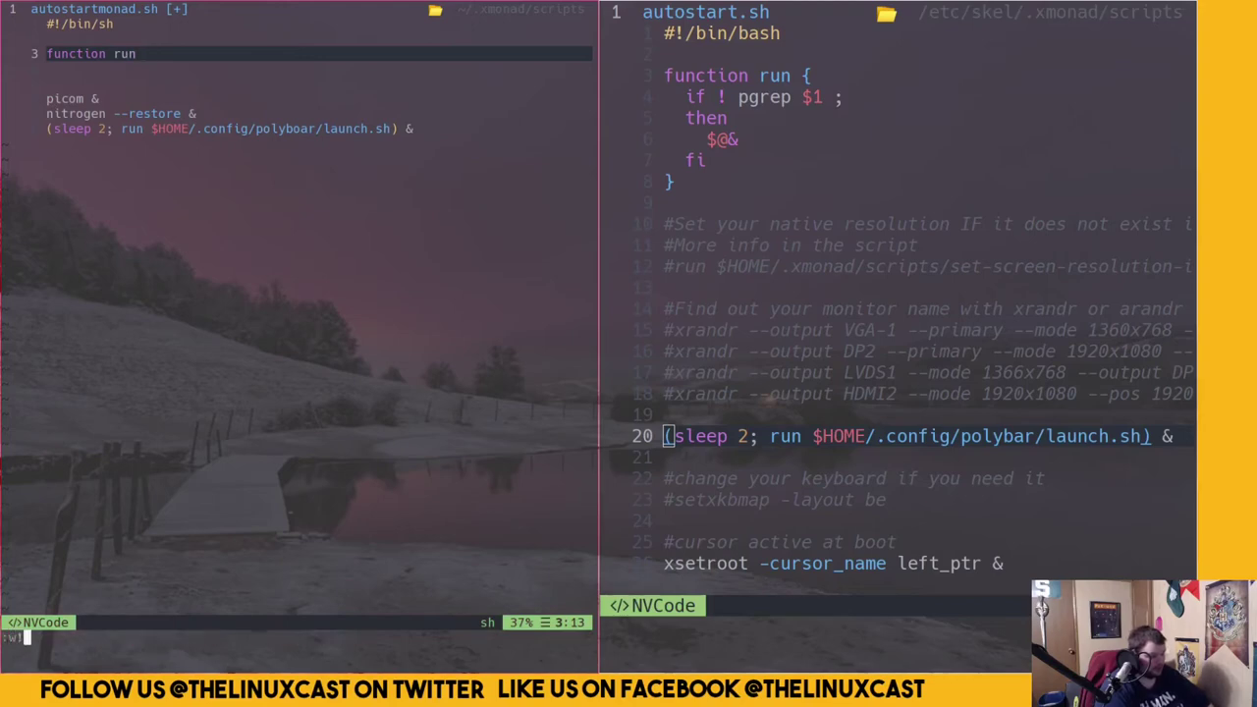
key(Return)
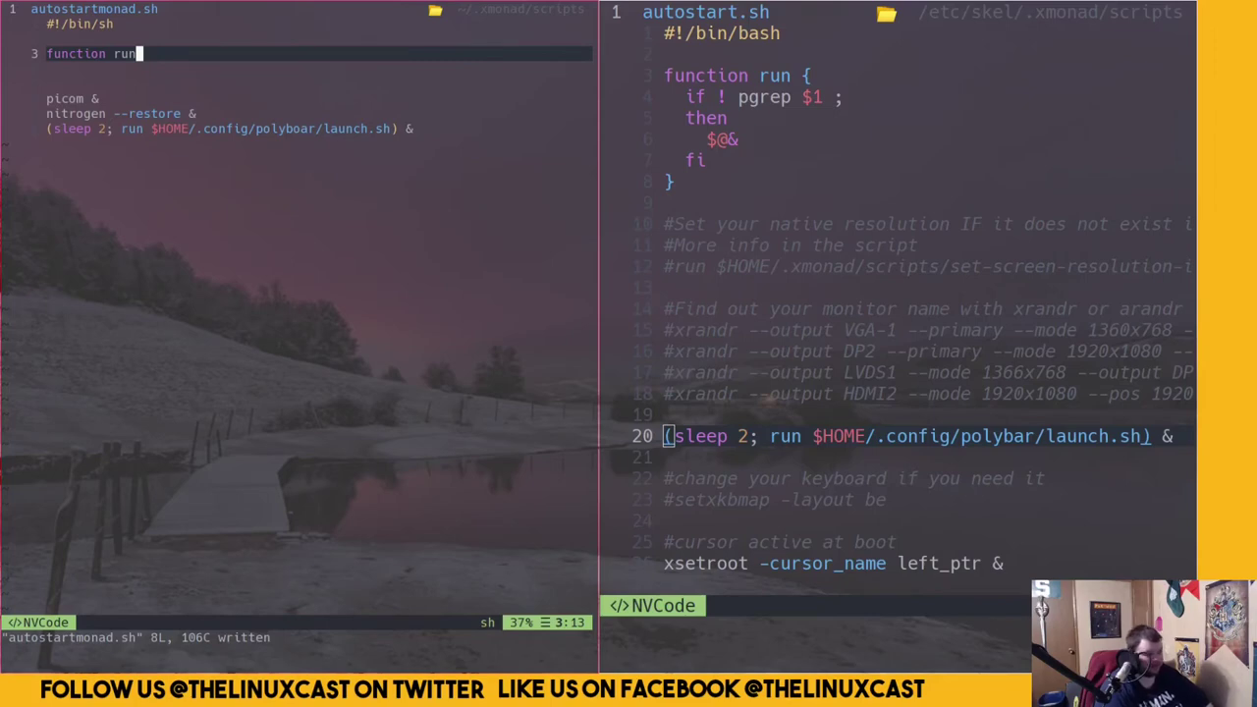
Add curly braces to the run function with empty lines between them for its body
key(space)
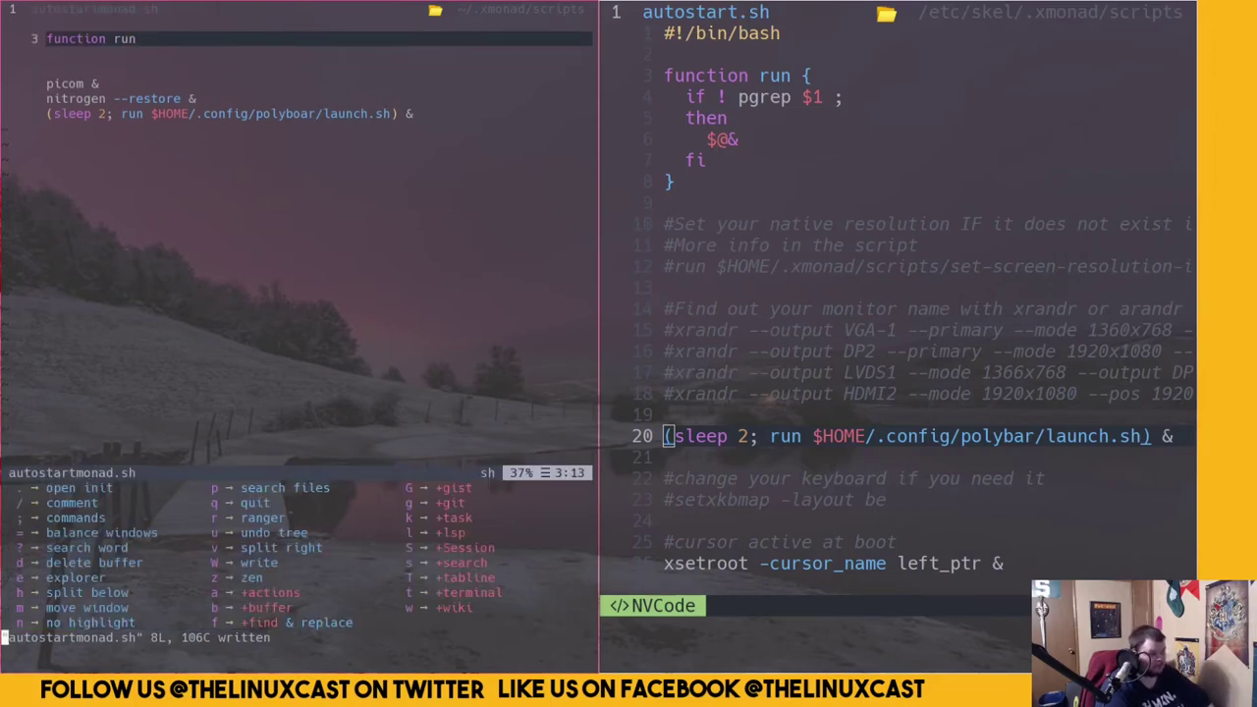
key(Escape)
text(A )
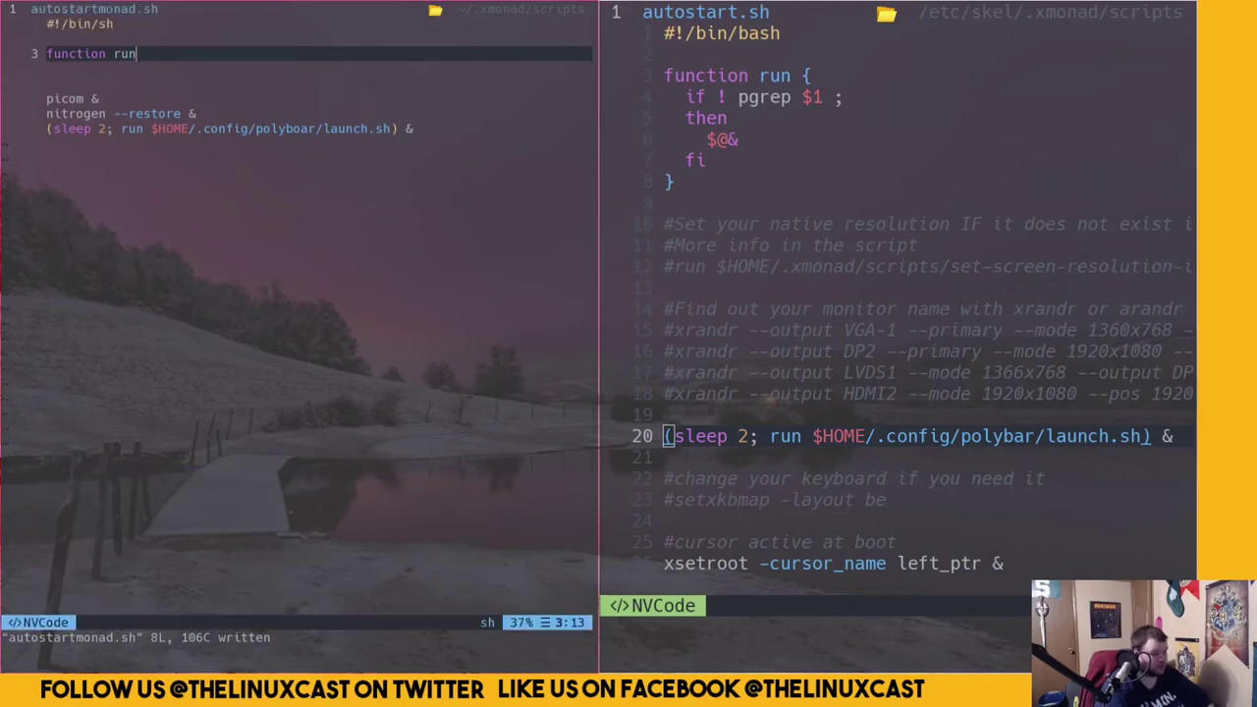
text({)
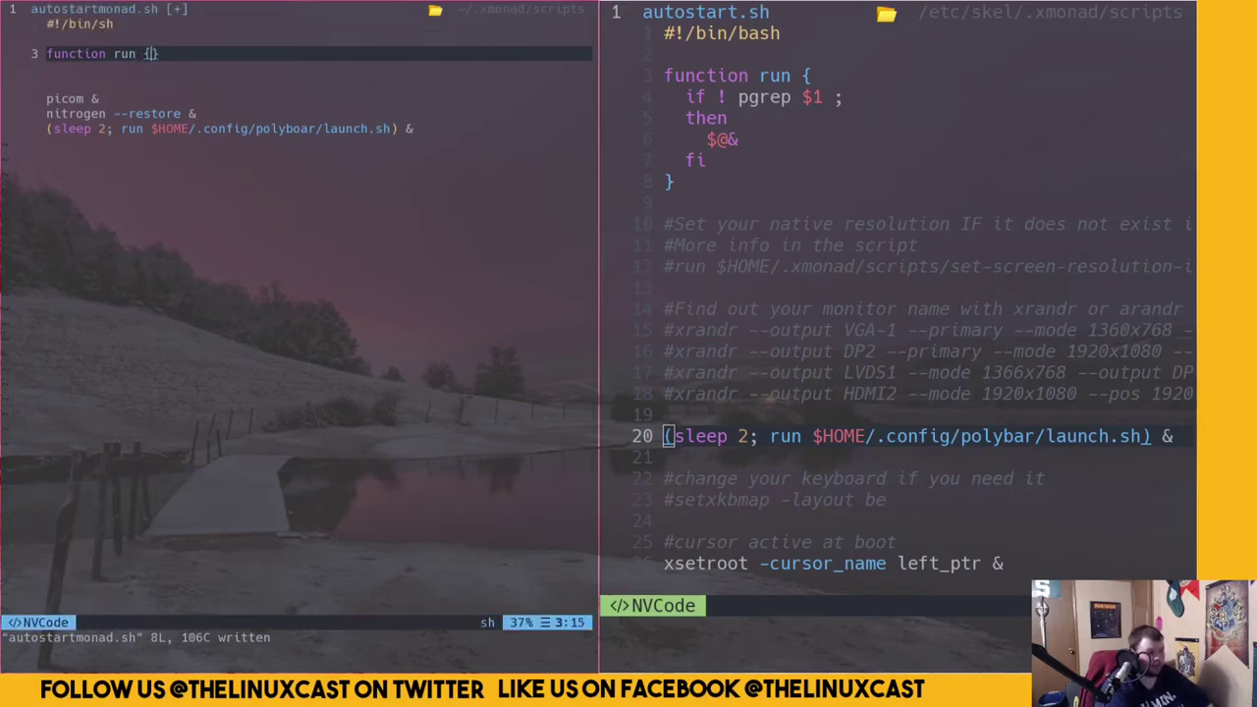
key(Return)
key(Return)
key(Return)
key(Up)
key(Up)
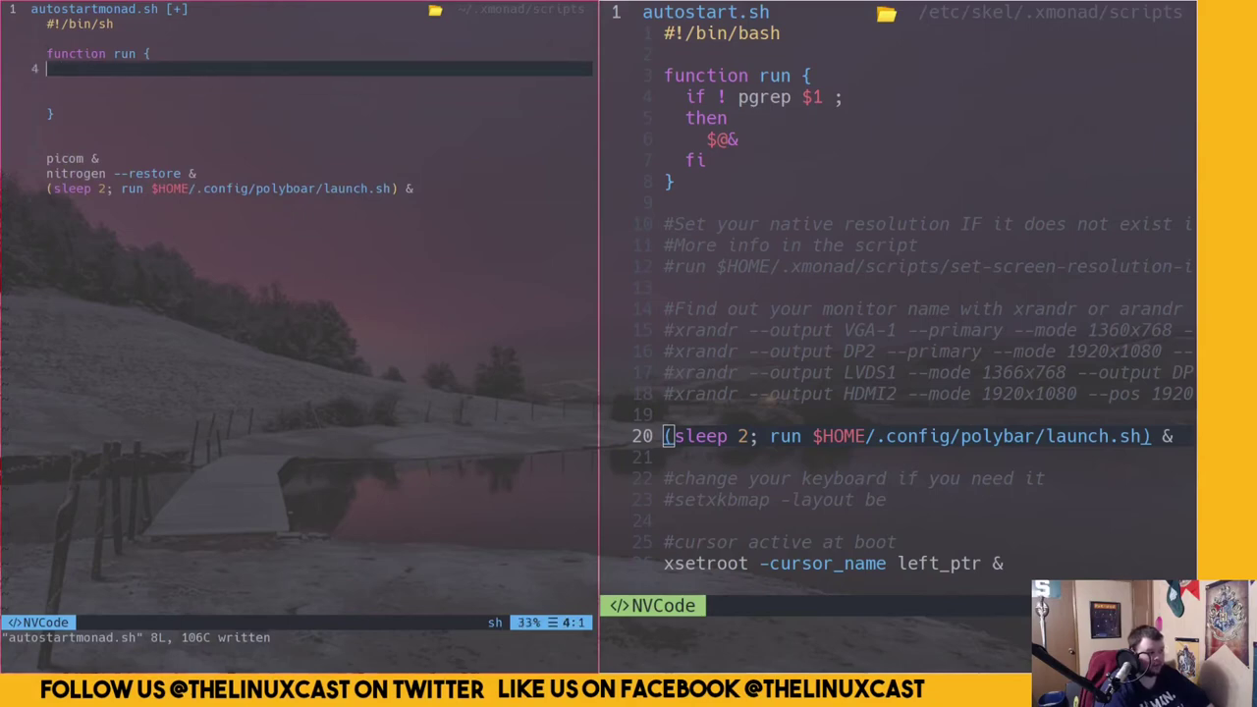
Enter the condition "if ! pgrep $1 ;" as the first line of the run function's body
text(if )
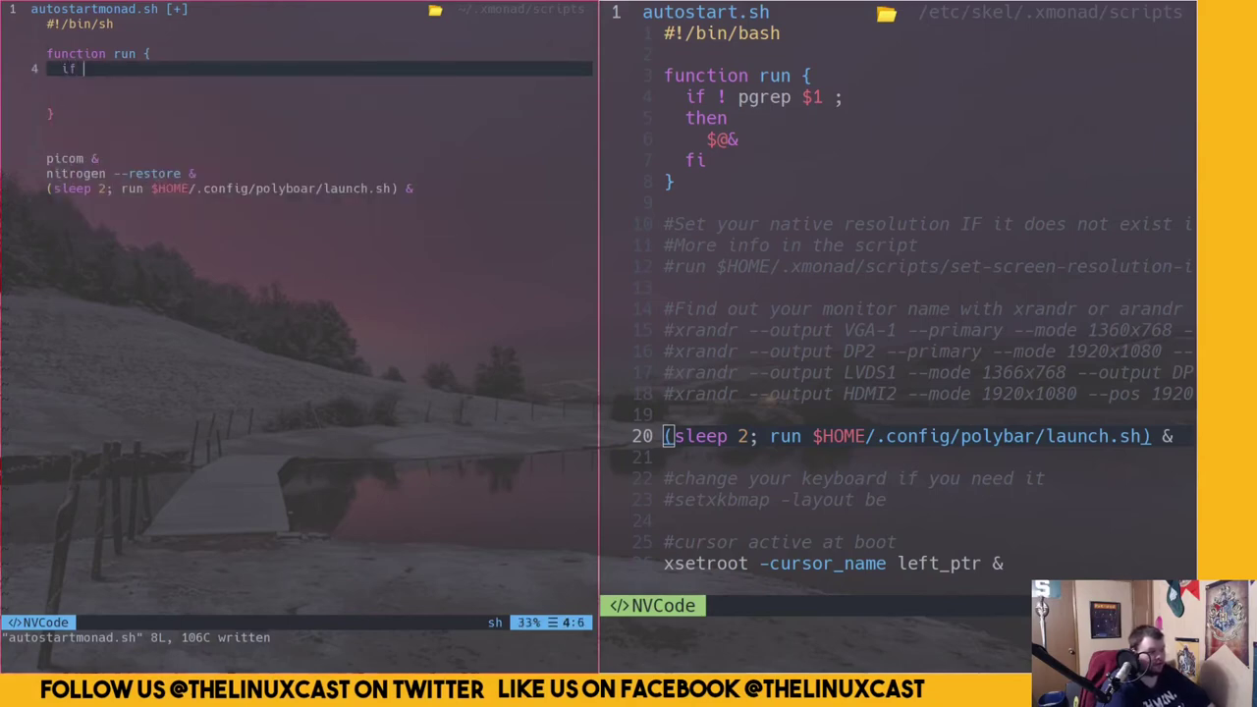
text(! pgre)
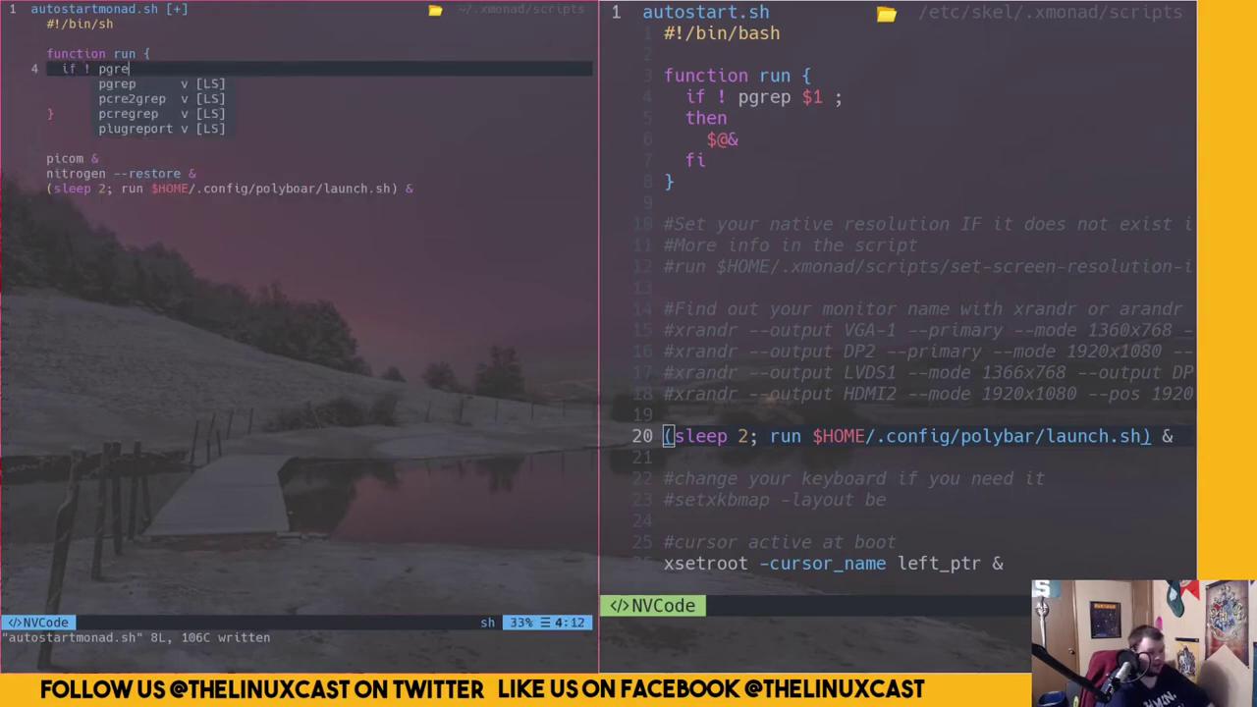
text(p $)
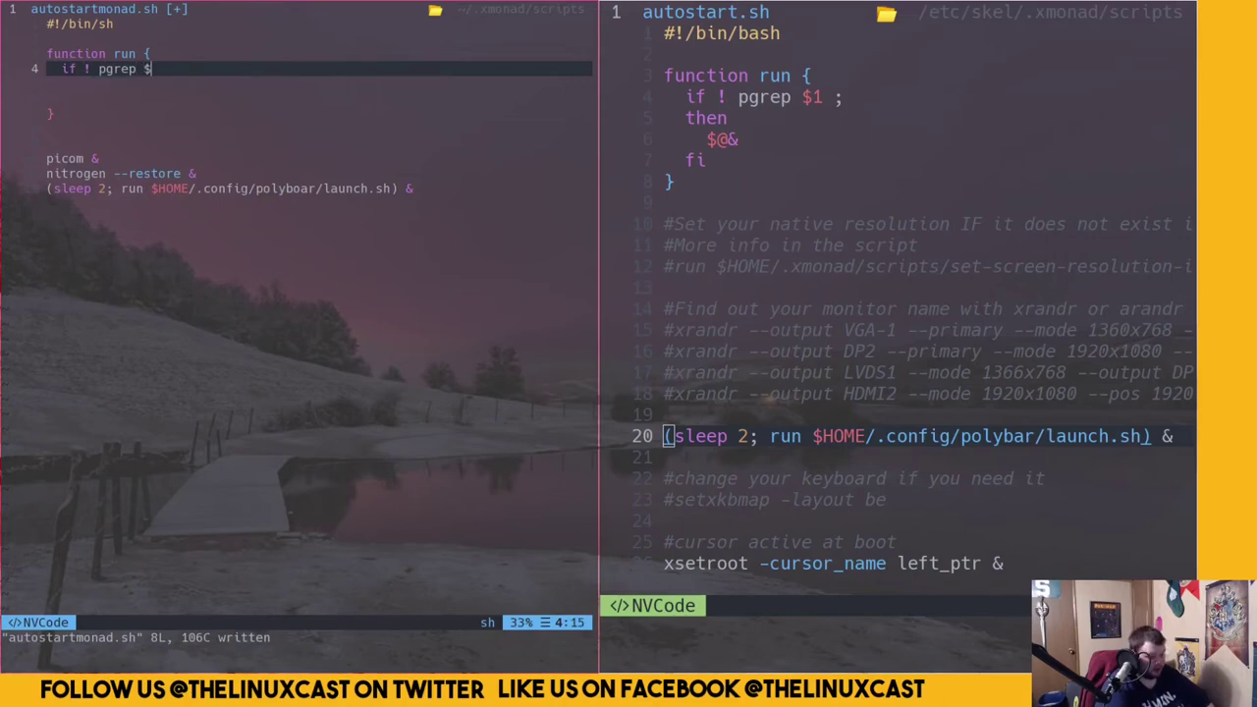
text(1 l)
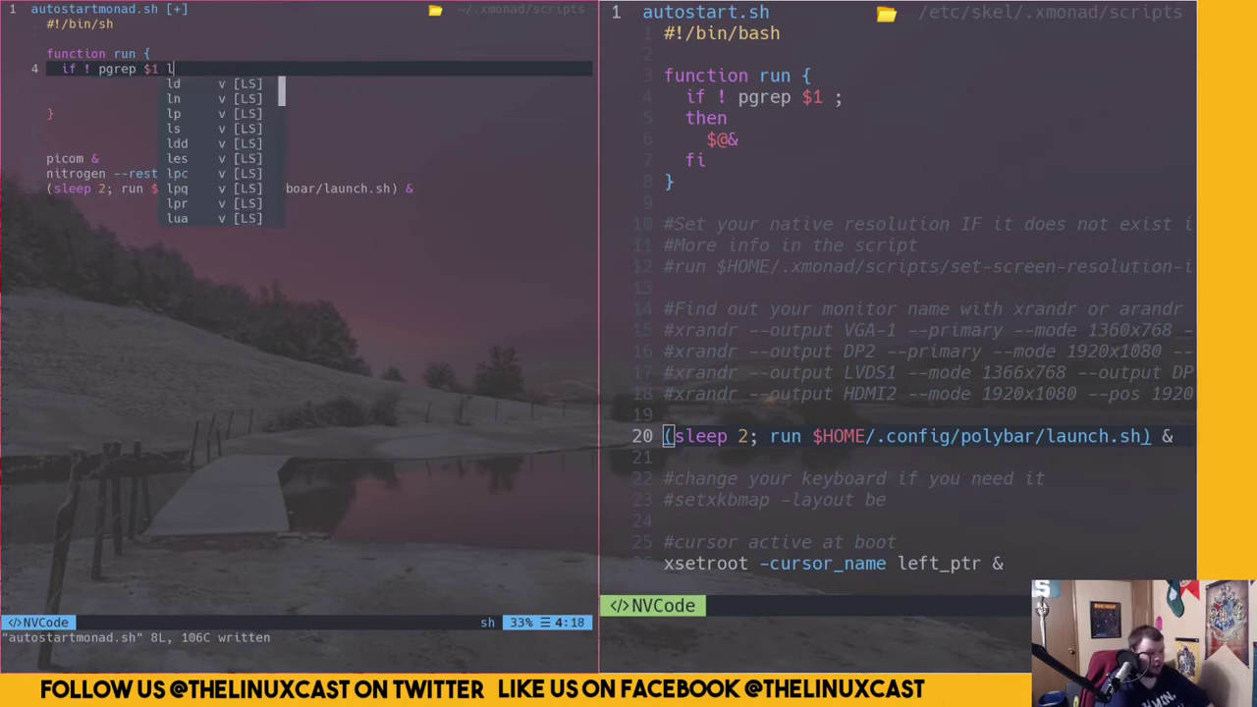
key(BackSpace)
text(;)
key(Return)
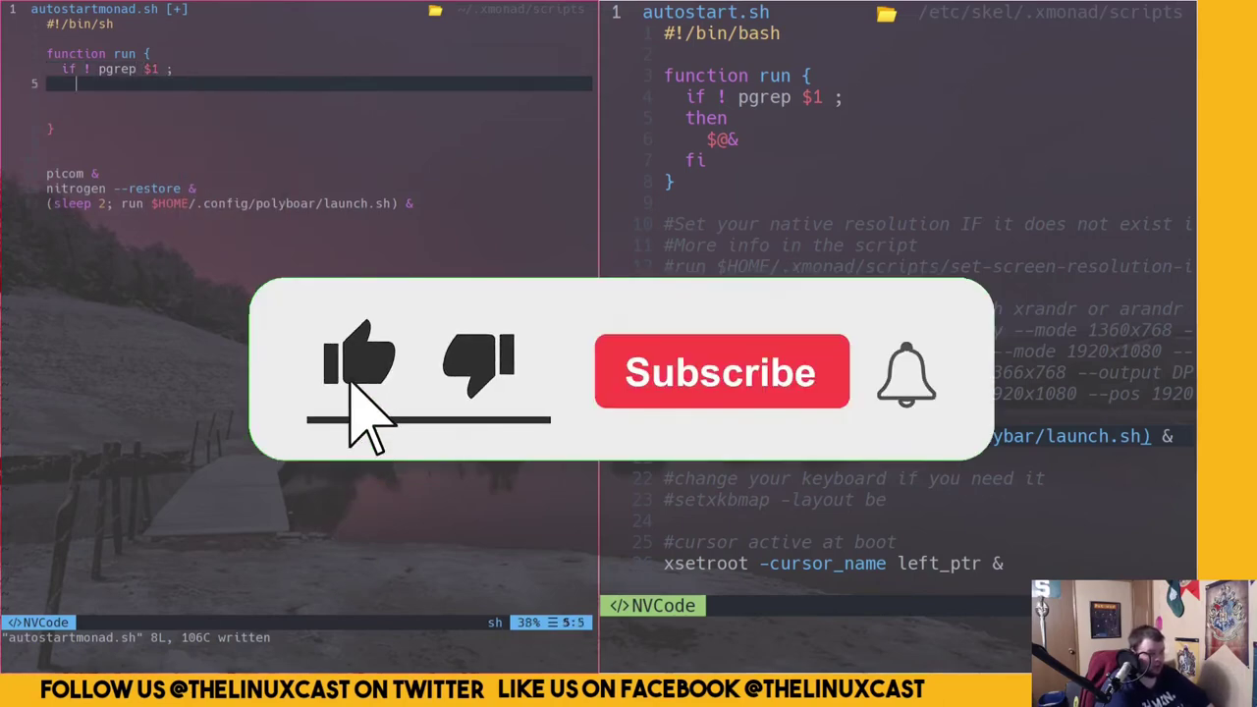
Complete the if block with "then", "$@&" and "fi" on separate lines
text(then)
key(Return)
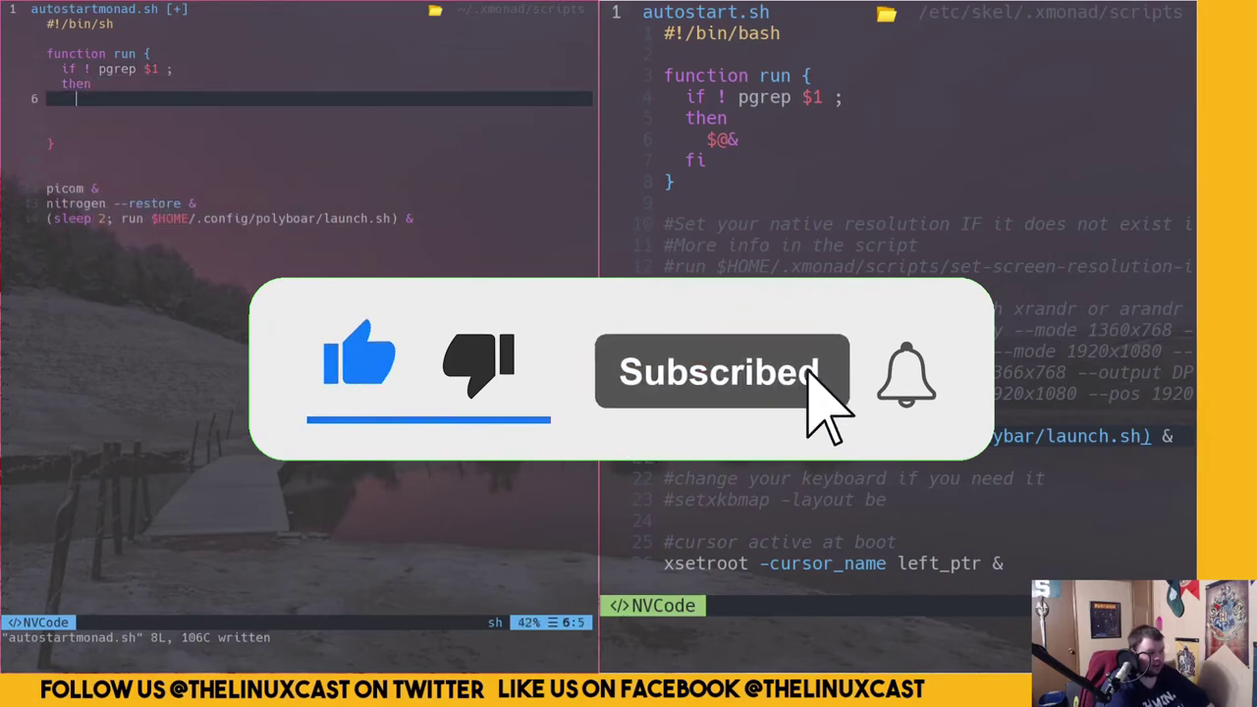
text($)
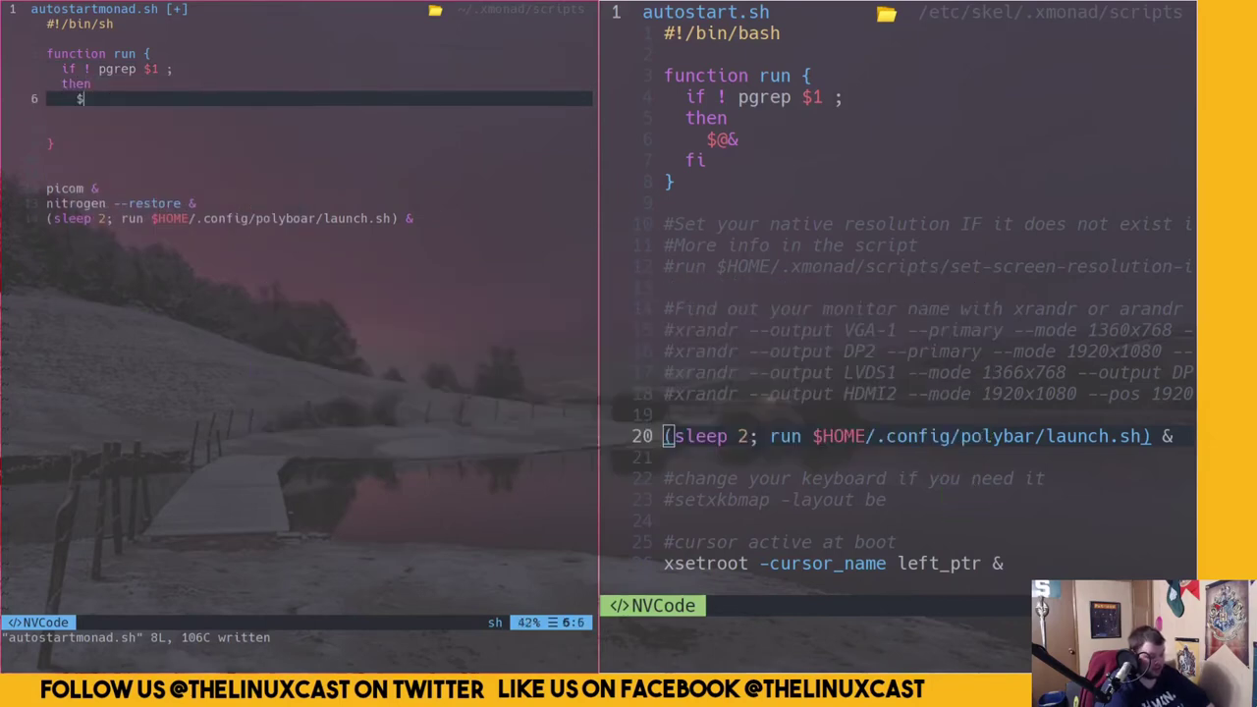
text(@&)
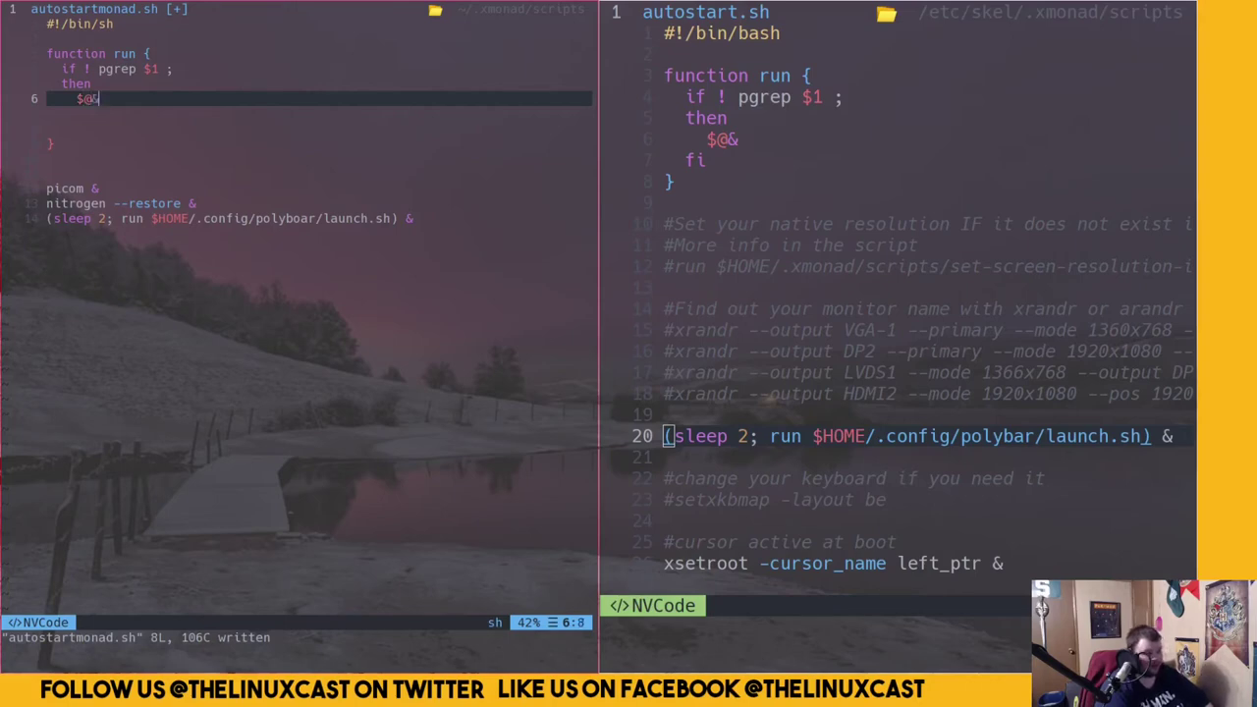
key(Return)
text(fi)
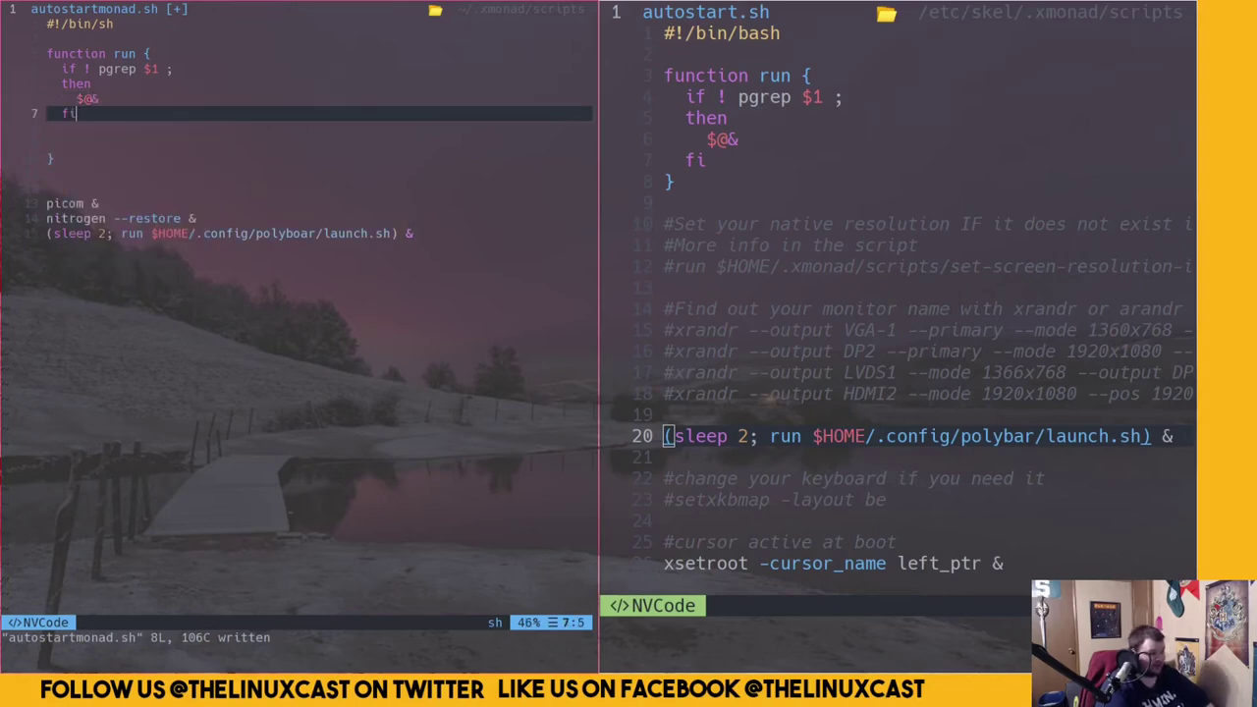
Remove the empty lines between "fi" and the run function's closing brace and save autostartmonad.sh
key(Down)
key(BackSpace)
key(Down)
key(BackSpace)
key(Escape)
text(:w)
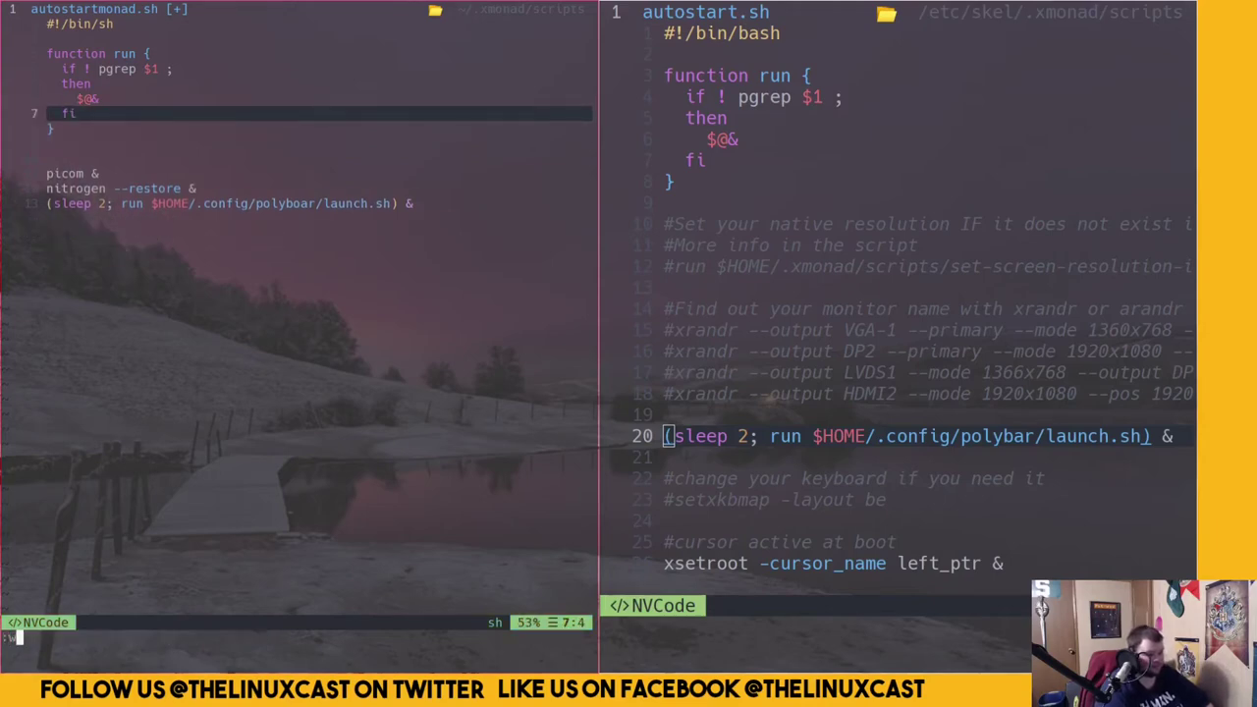
key(Return)
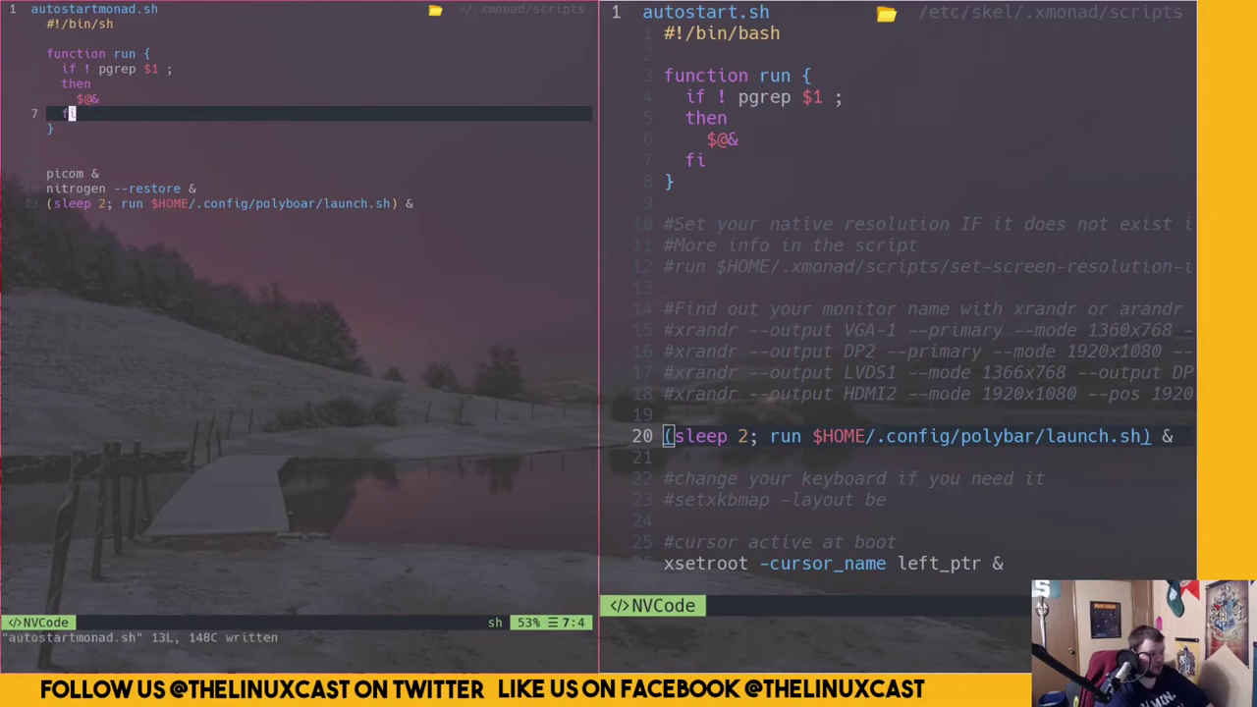
Review the remaining programs started in skel's autostart.sh, and save and close autostartmonad.sh
scroll(860, 336, down, 3)
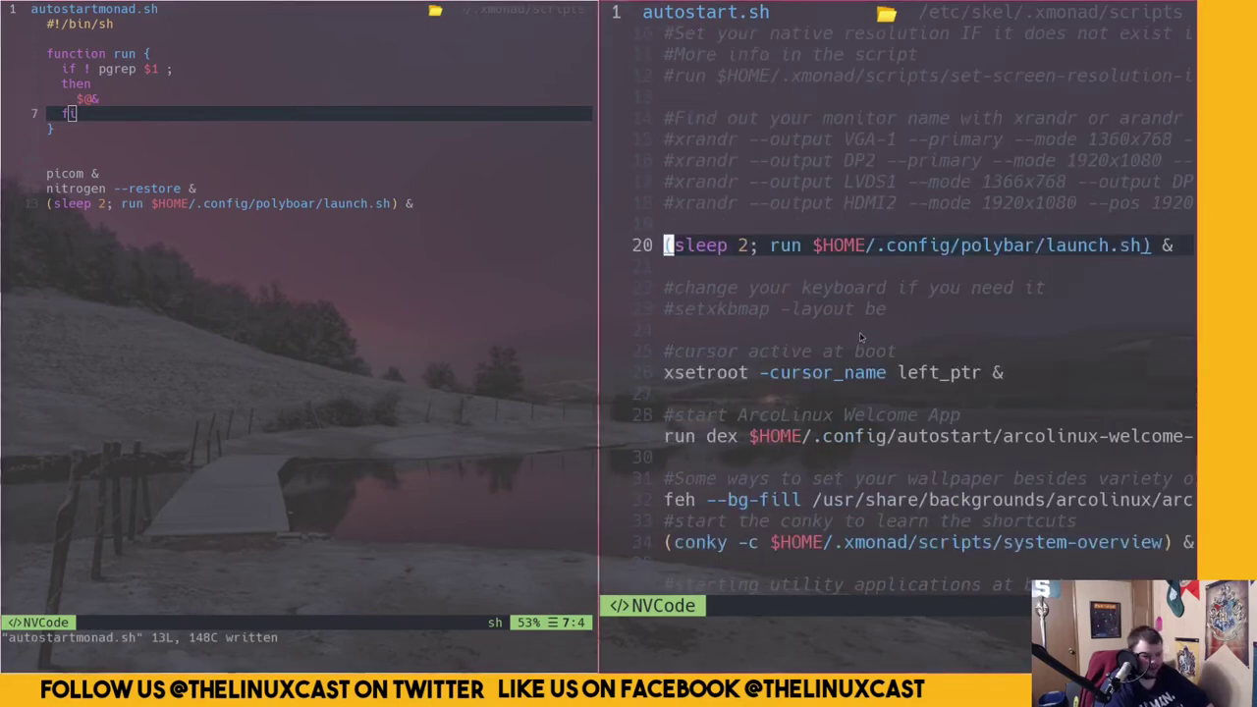
scroll(861, 337, down, 2)
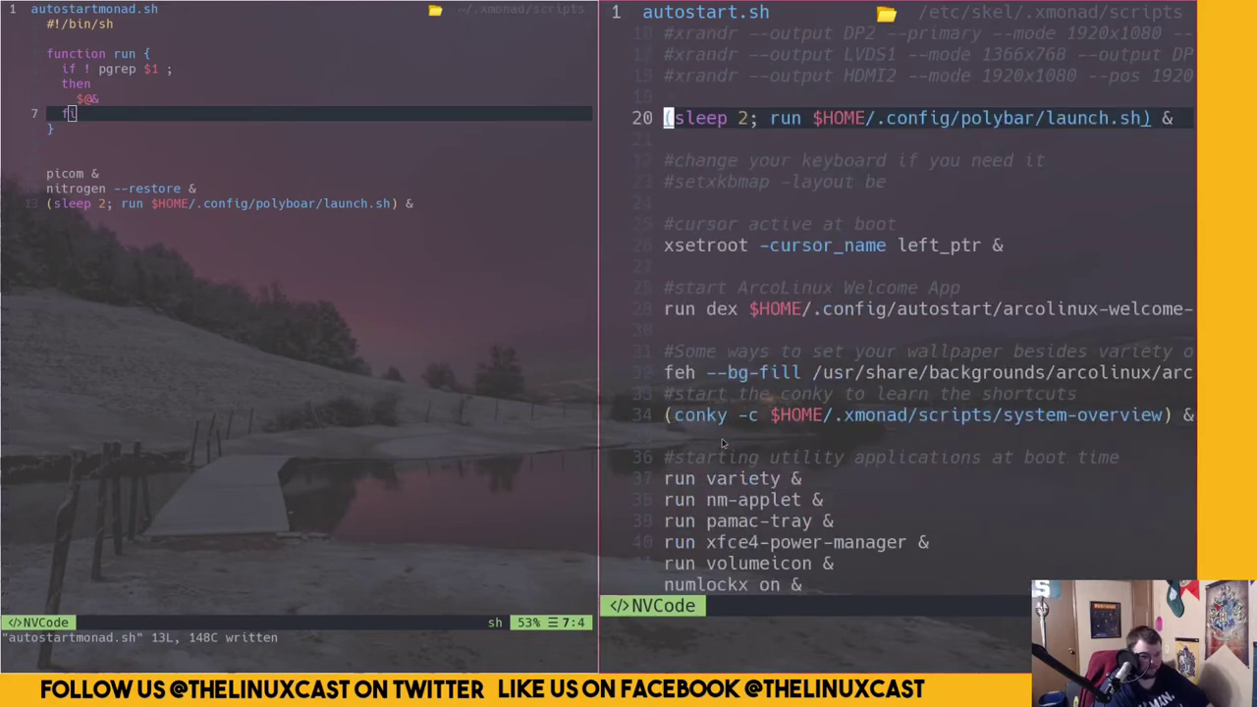
scroll(731, 418, down, 3)
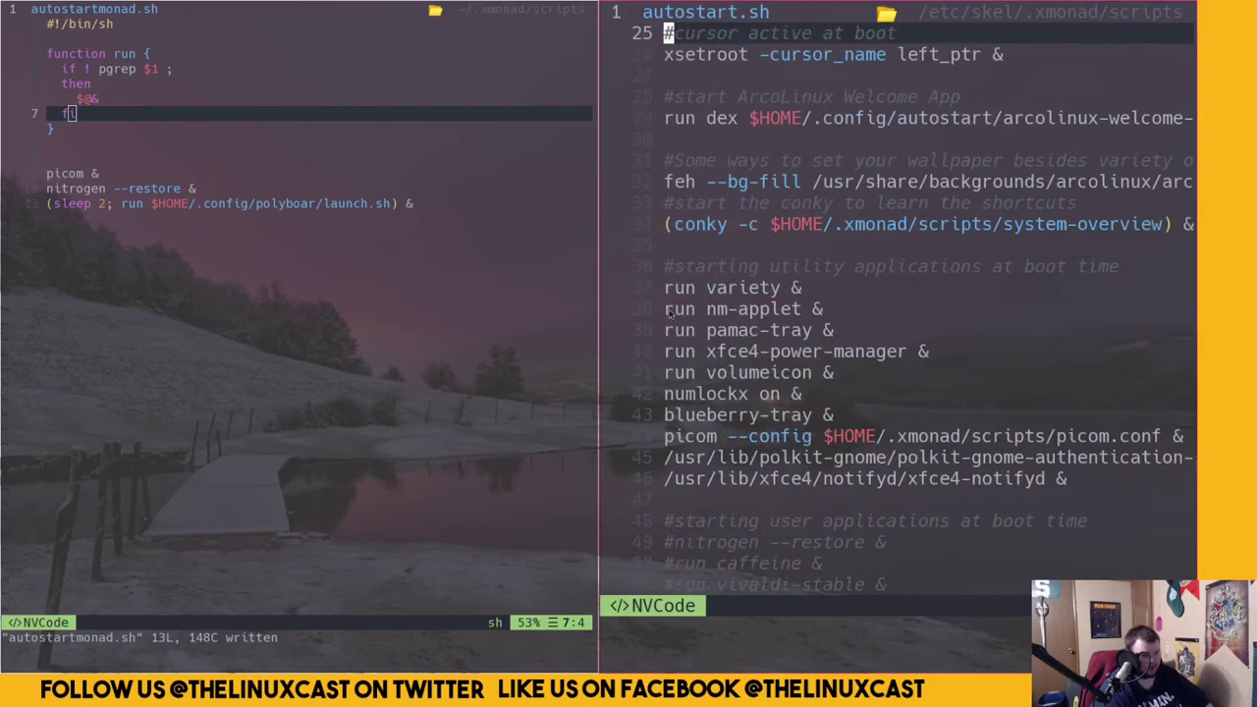
key(j)
key(j)
key(j)
key(j)
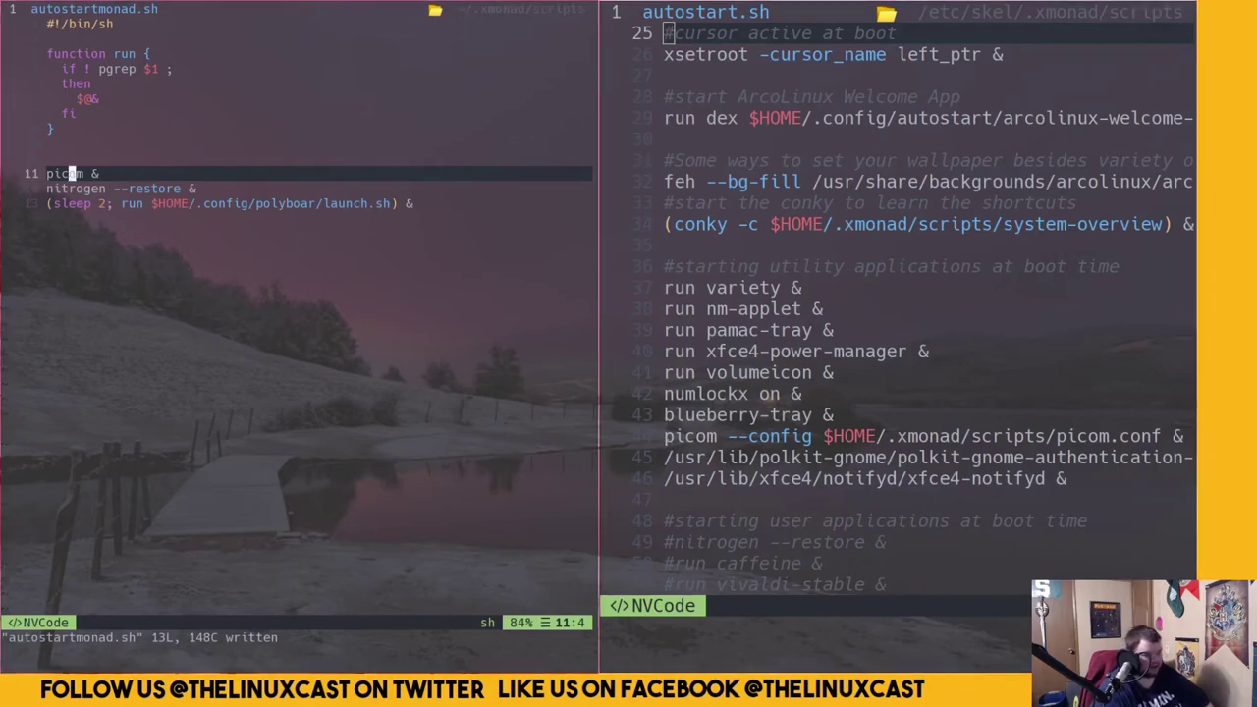
text(:wq)
key(Return)
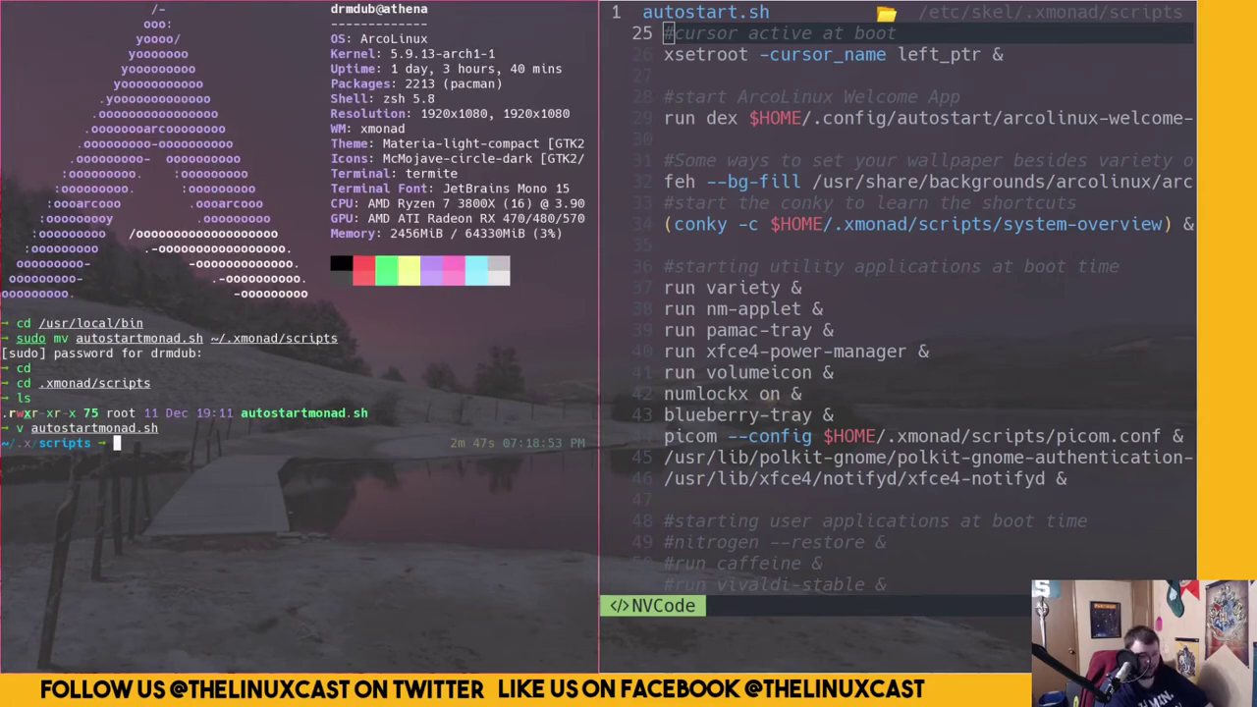
Go up from the scripts folder to the ~/.xmonad directory
text(cd )
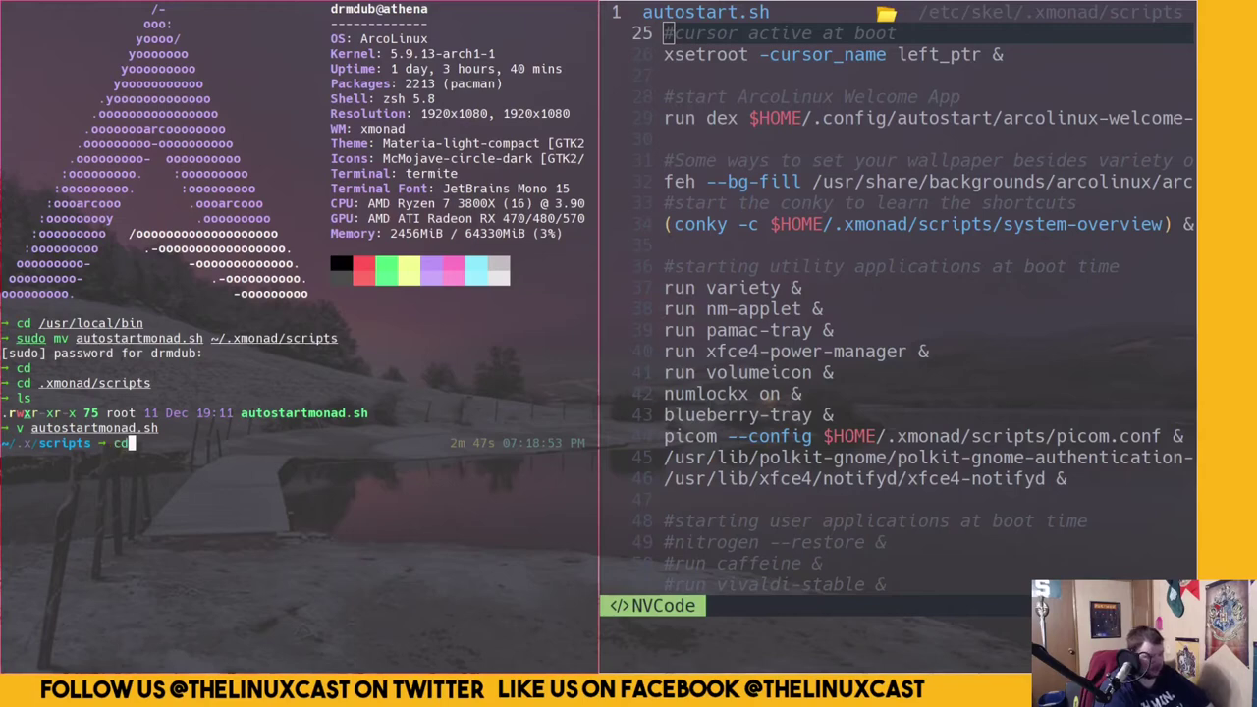
text(..)
key(Return)
text(cd .)
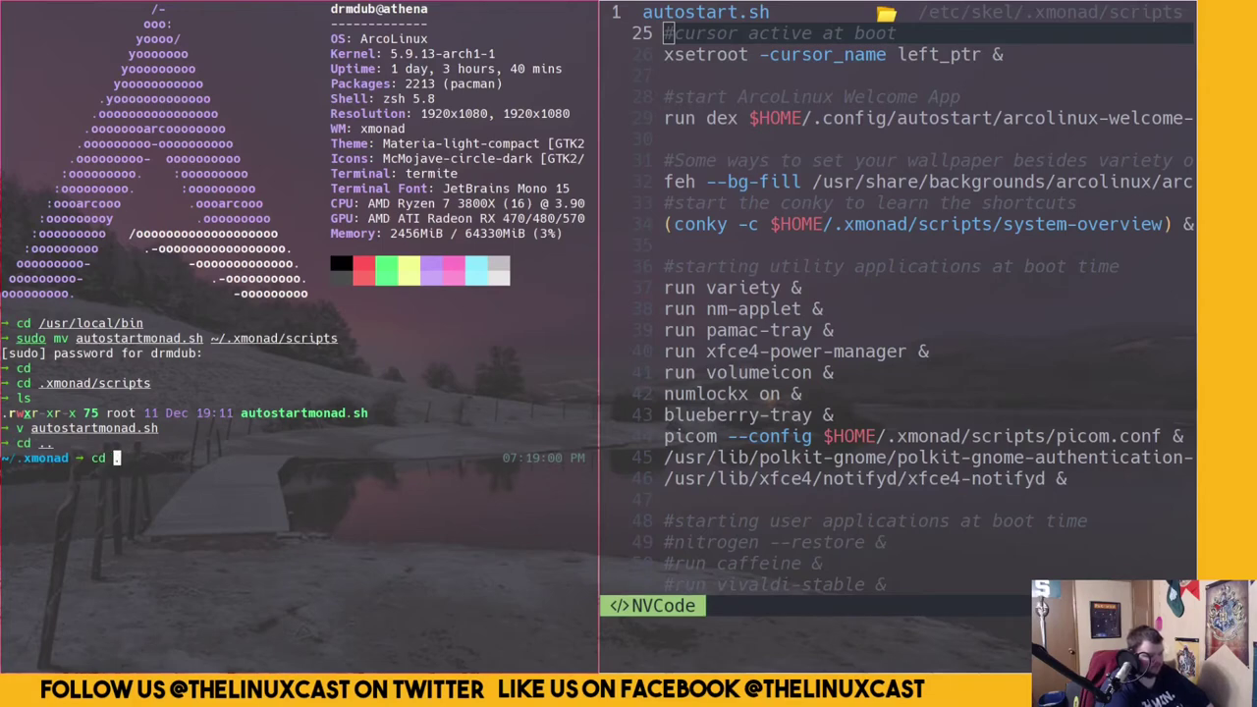
key(BackSpace)
text(xm)
key(Tab)
key(BackSpace)
key(BackSpace)
key(BackSpace)
key(BackSpace)
key(BackSpace)
key(BackSpace)
key(BackSpace)
key(BackSpace)
key(BackSpace)
key(BackSpace)
key(BackSpace)
key(BackSpace)
key(BackSpace)
key(BackSpace)
key(BackSpace)
key(BackSpace)
key(BackSpace)
key(BackSpace)
key(BackSpace)
key(BackSpace)
Open xmonad.hs from ~/.xmonad, search for "myStart" and go to the spawn line under myStartupHook
text(v xmonad.hs)
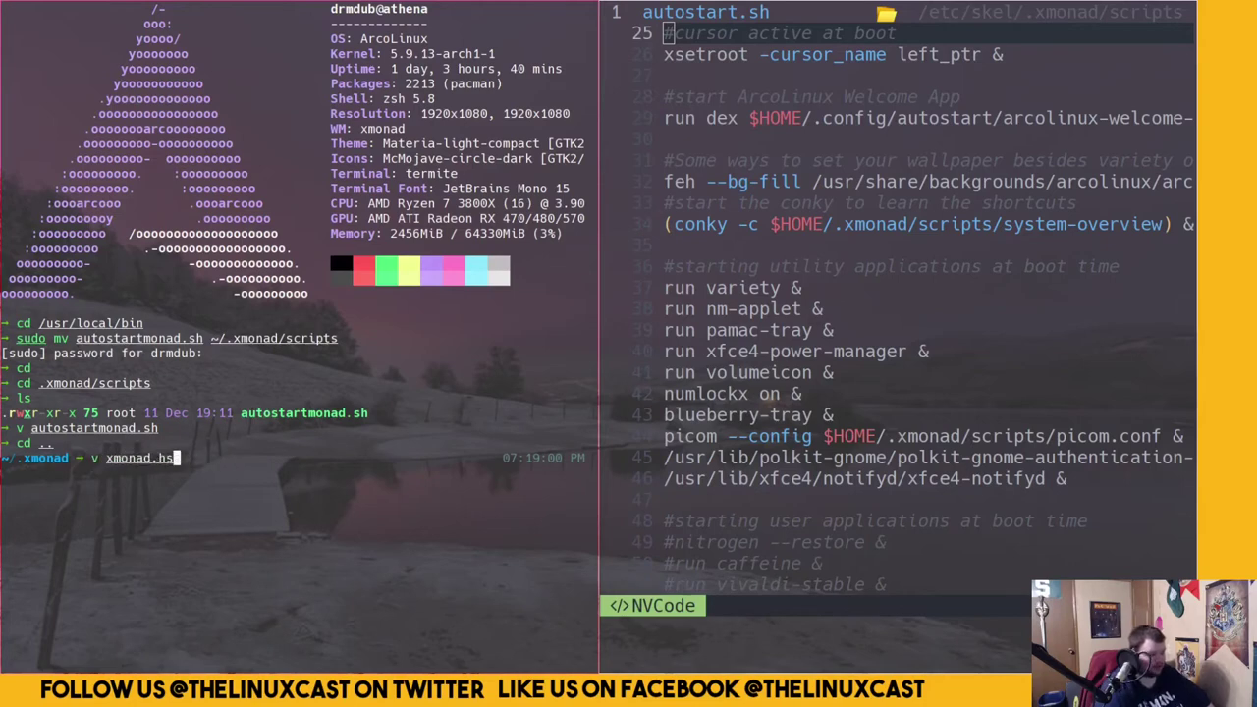
key(Return)
key(j)
key(j)
key(j)
key(j)
key(j)
key(j)
key(j)
key(j)
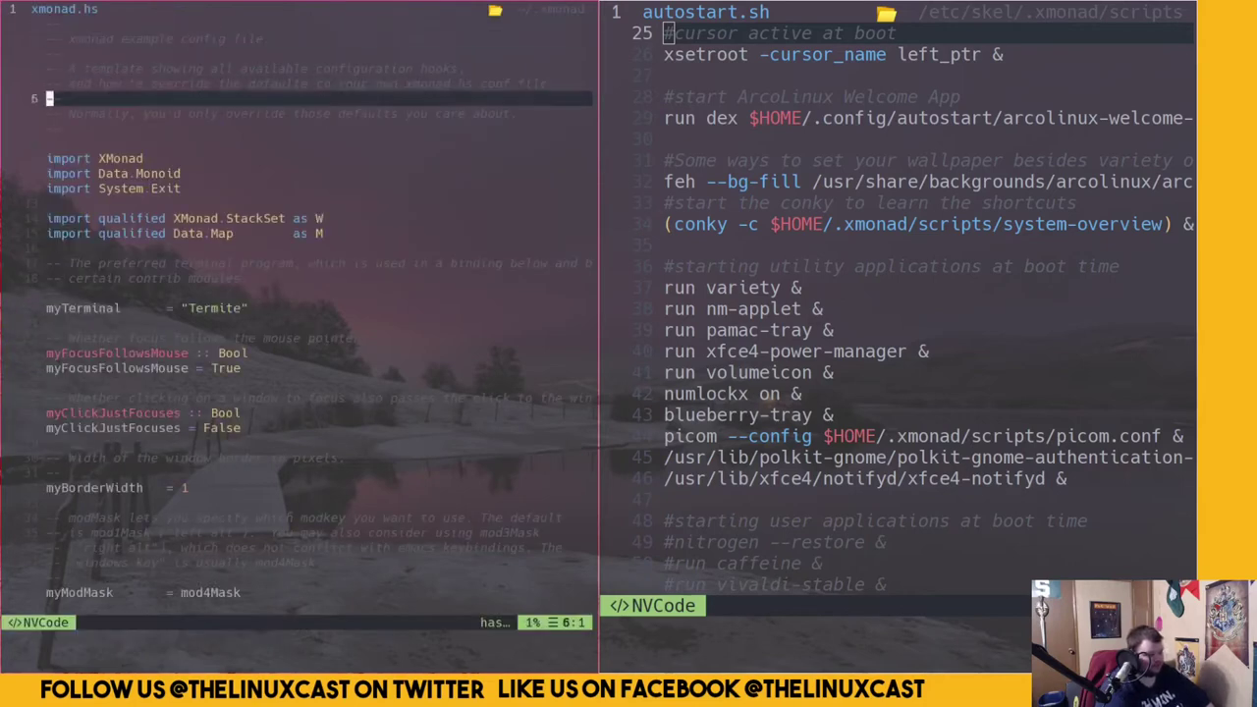
text(myStart)
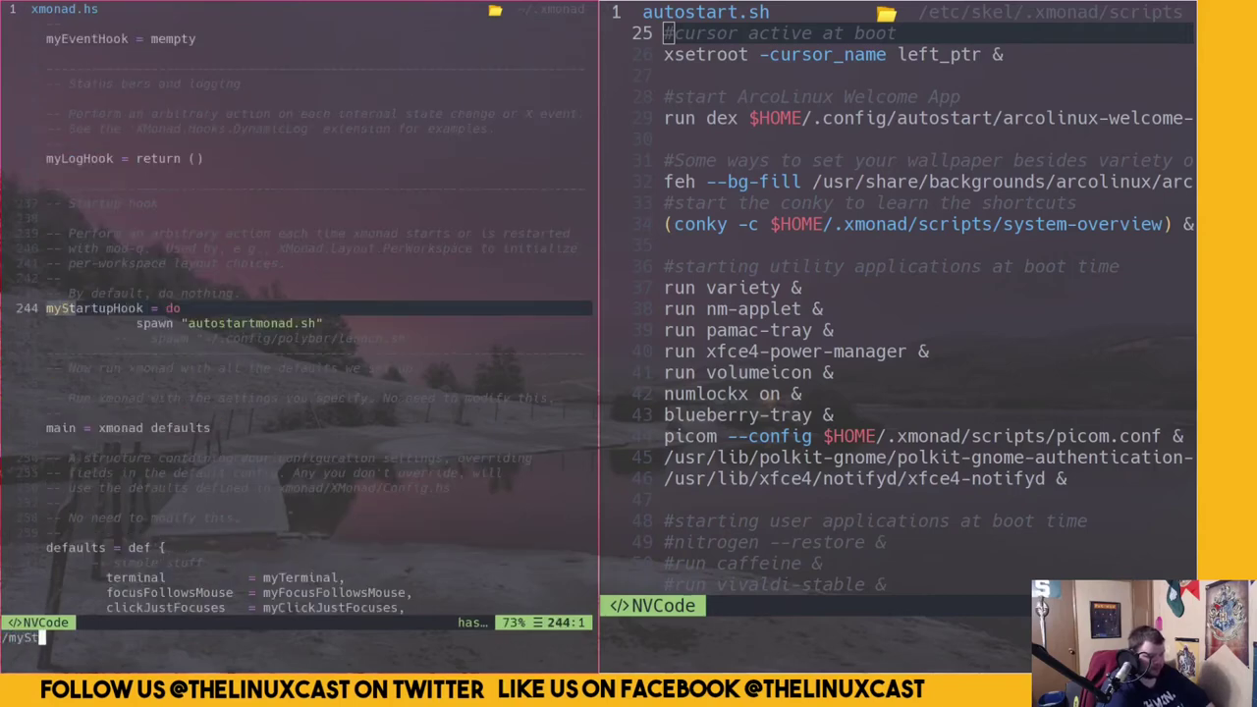
key(Return)
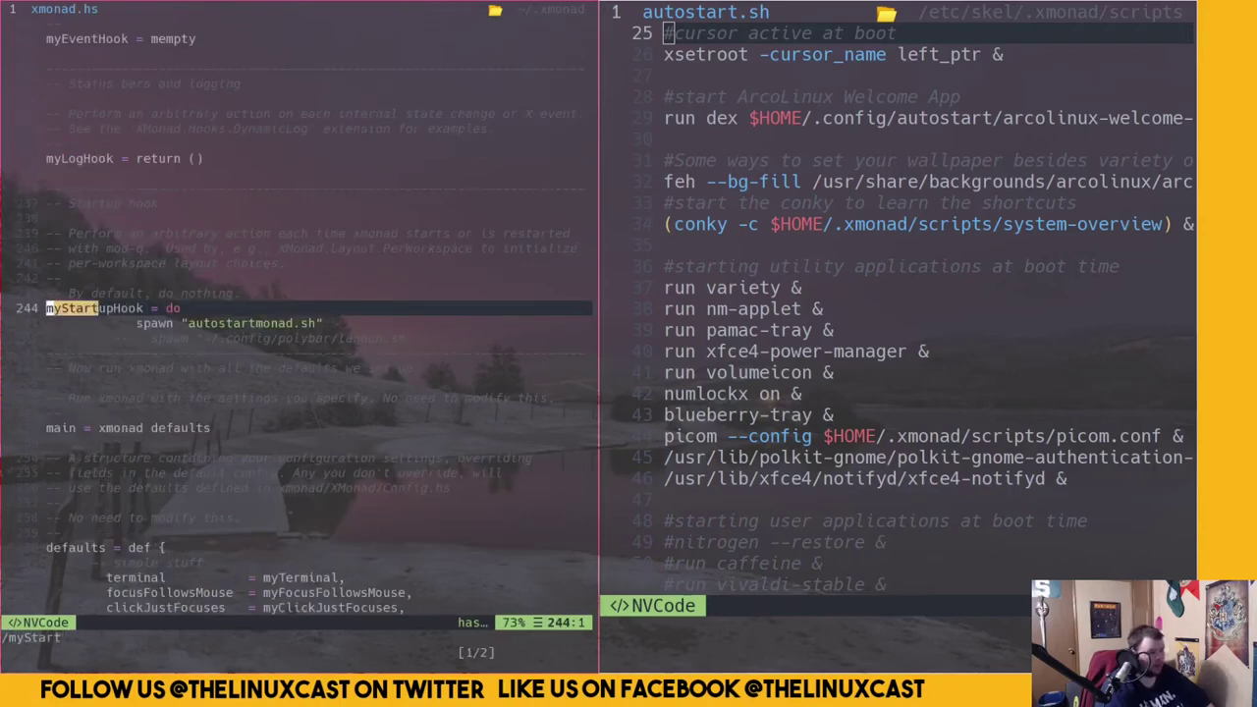
key(j)
key(l)
key(l)
key(l)
key(l)
key(l)
key(l)
key(l)
key(l)
key(l)
key(l)
key(l)
key(l)
key(l)
key(l)
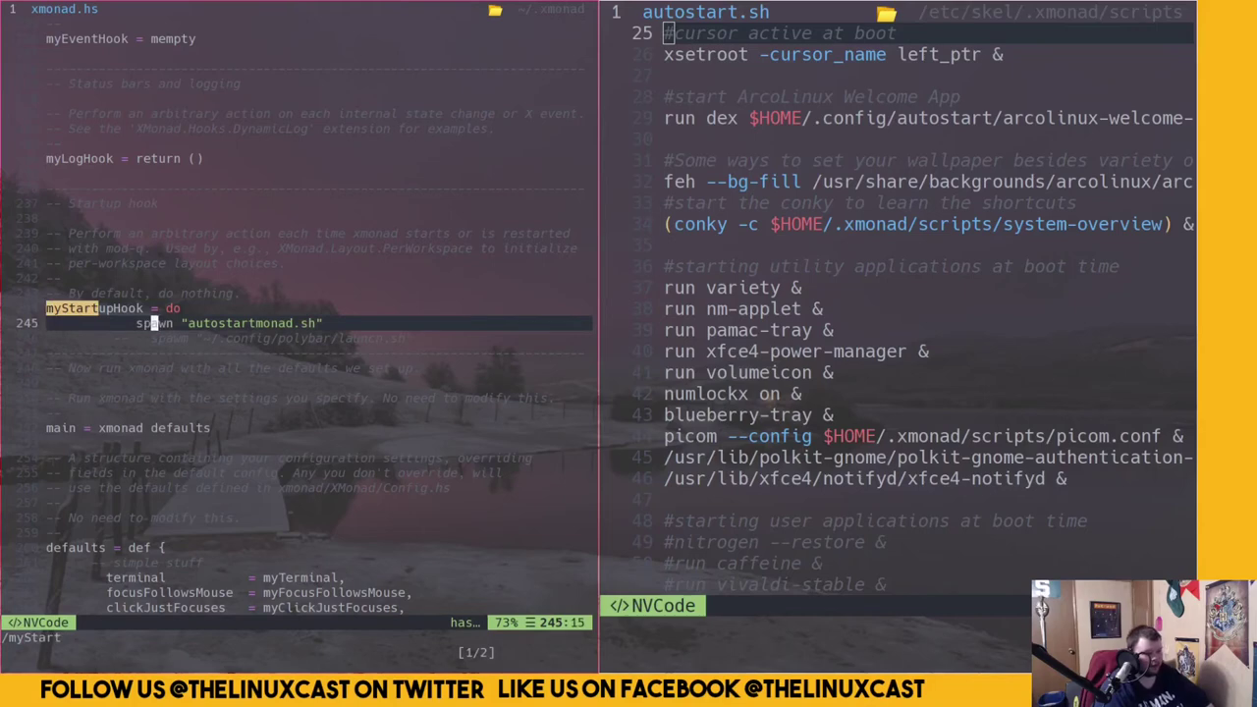
Close skel's autostart.sh and open xmonad.hs from the parent /etc/skel/.xmonad directory
text(:q)
key(Return)
text(cd ..)
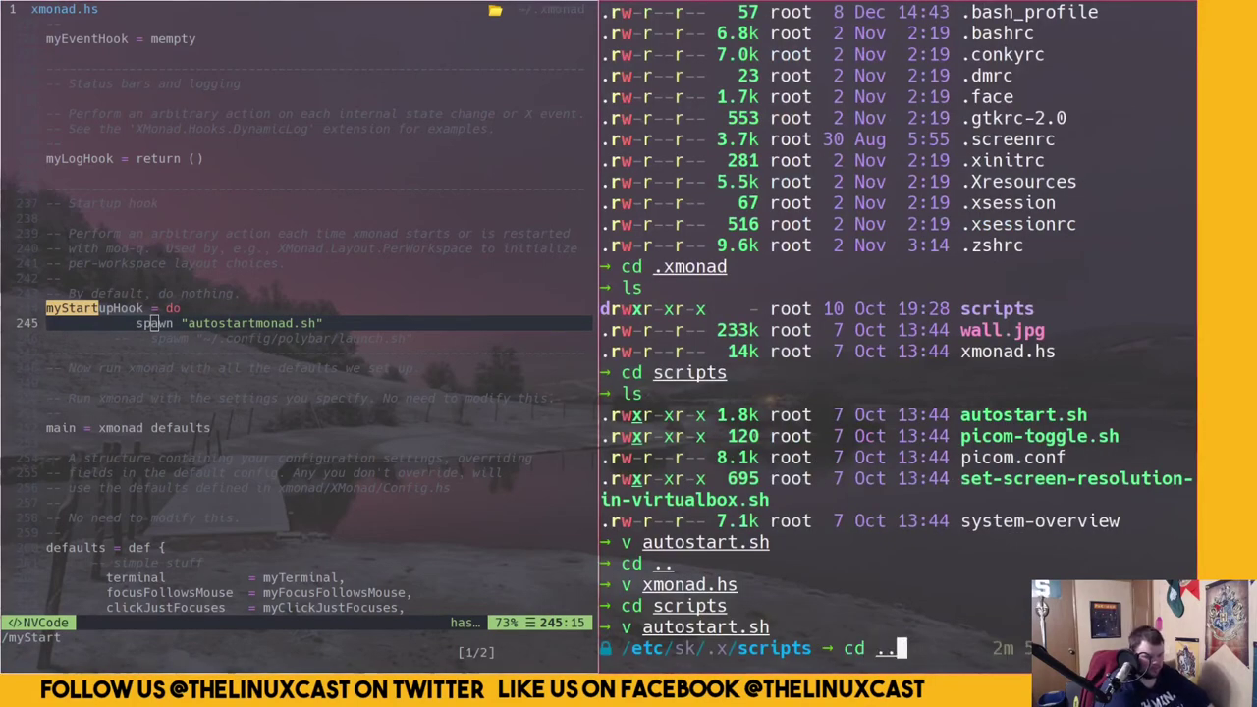
key(Return)
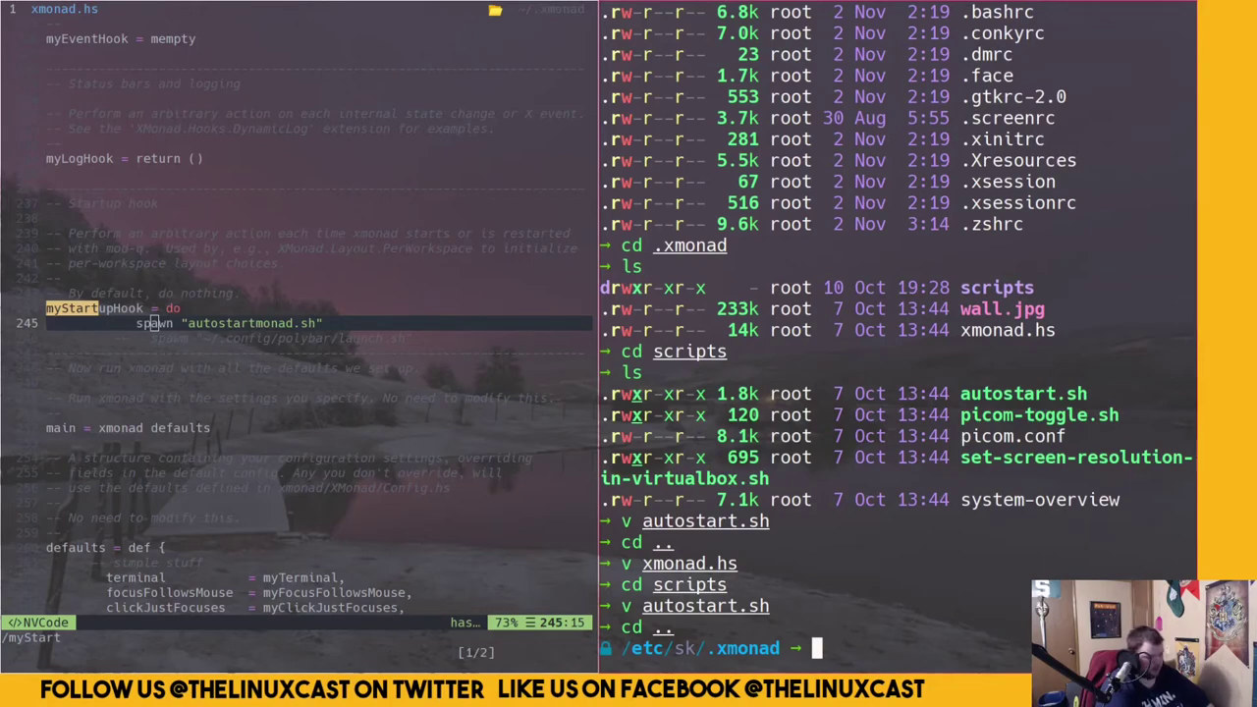
text(c)
key(BackSpace)
text(v )
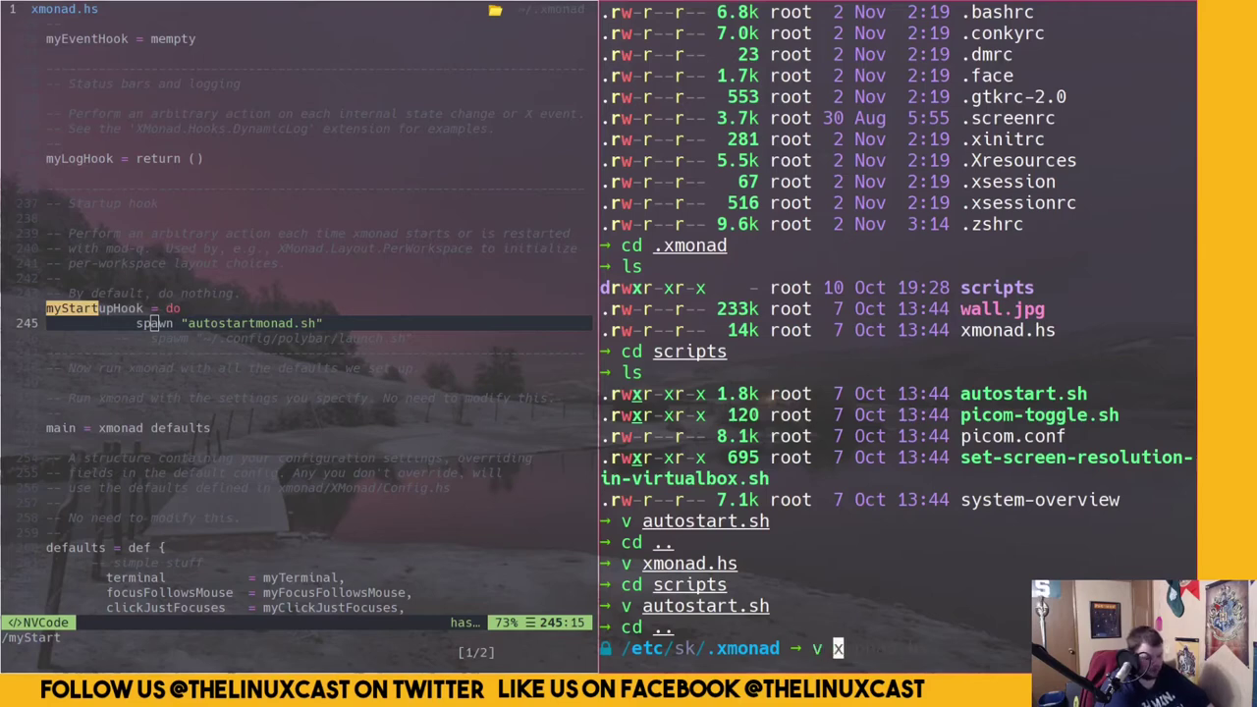
text(xmonad.hs)
key(Return)
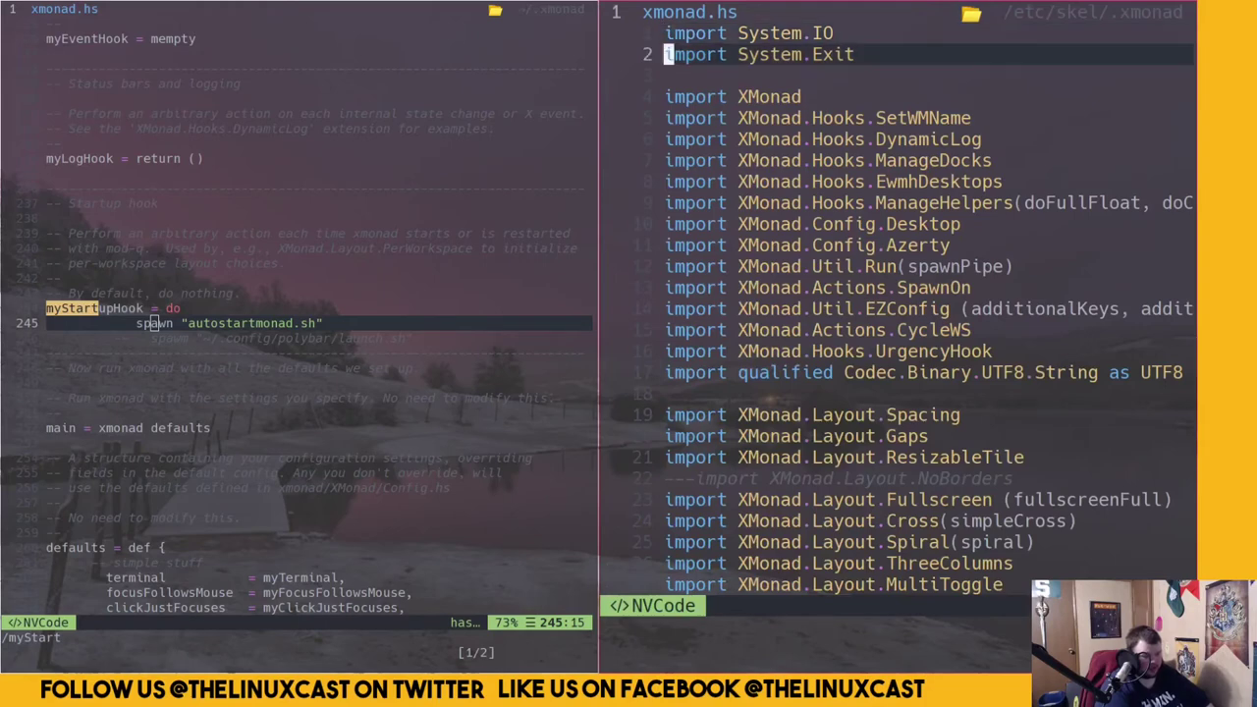
Examine how the myStartupHook in skel's xmonad.hs spawns its autostart script
key(j)
key(j)
key(j)
key(j)
key(j)
key(j)
key(j)
key(j)
key(j)
key(j)
key(j)
key(j)
key(j)
key(j)
key(j)
key(j)
key(j)
key(j)
key(j)
key(j)
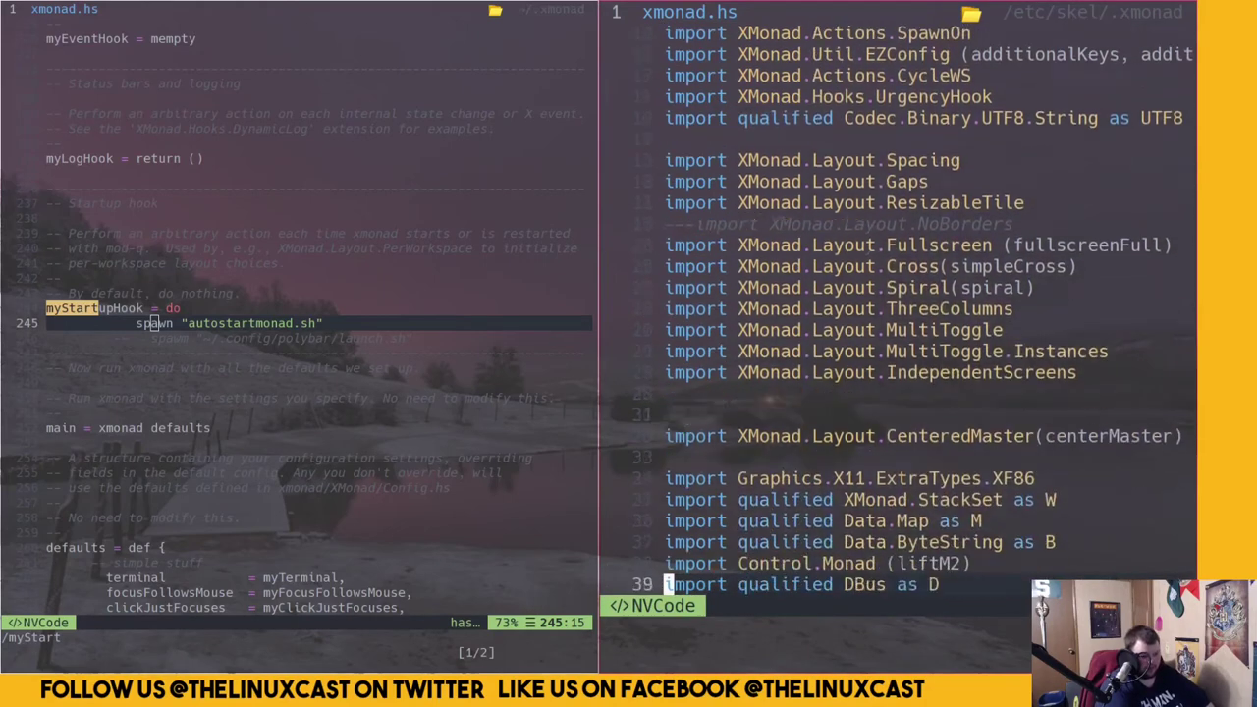
key(j)
key(j)
key(j)
key(j)
key(j)
key(j)
key(j)
key(j)
key(j)
key(j)
key(j)
key(j)
key(j)
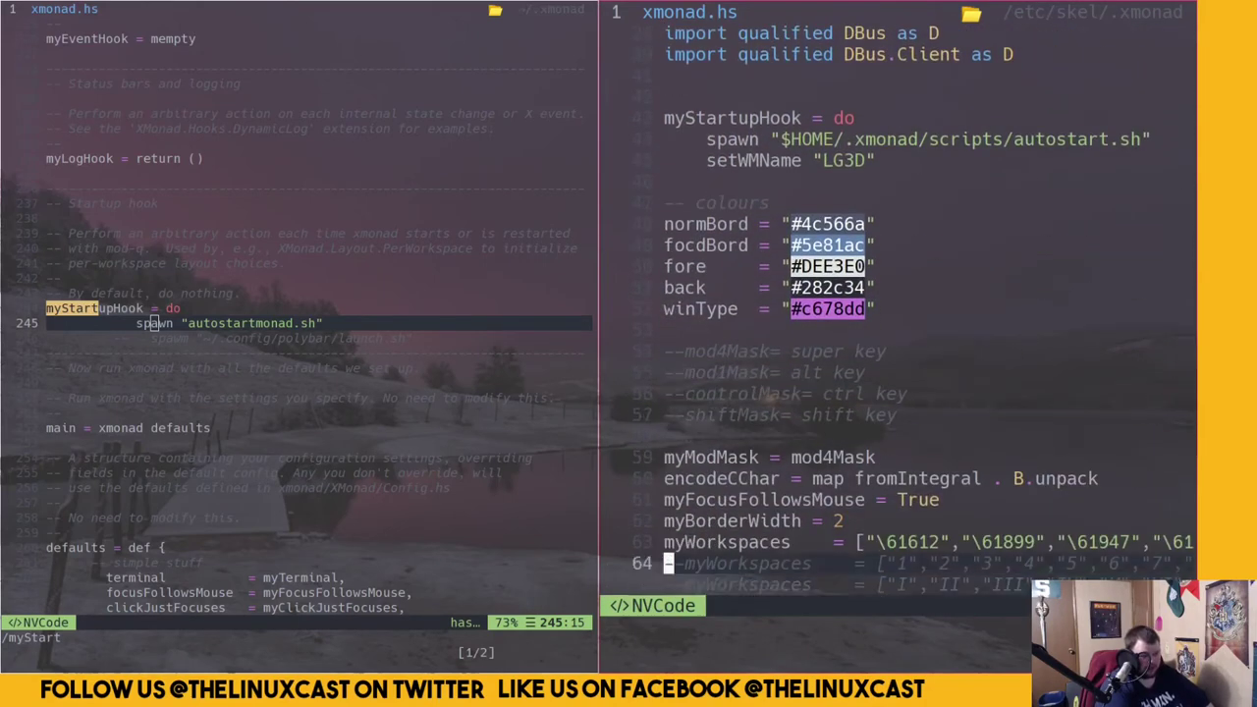
key(k)
key(k)
key(k)
key(k)
key(k)
key(k)
key(k)
key(k)
key(k)
key(k)
key(k)
key(k)
key(k)
key(k)
key(k)
key(k)
key(k)
key(k)
key(k)
key(k)
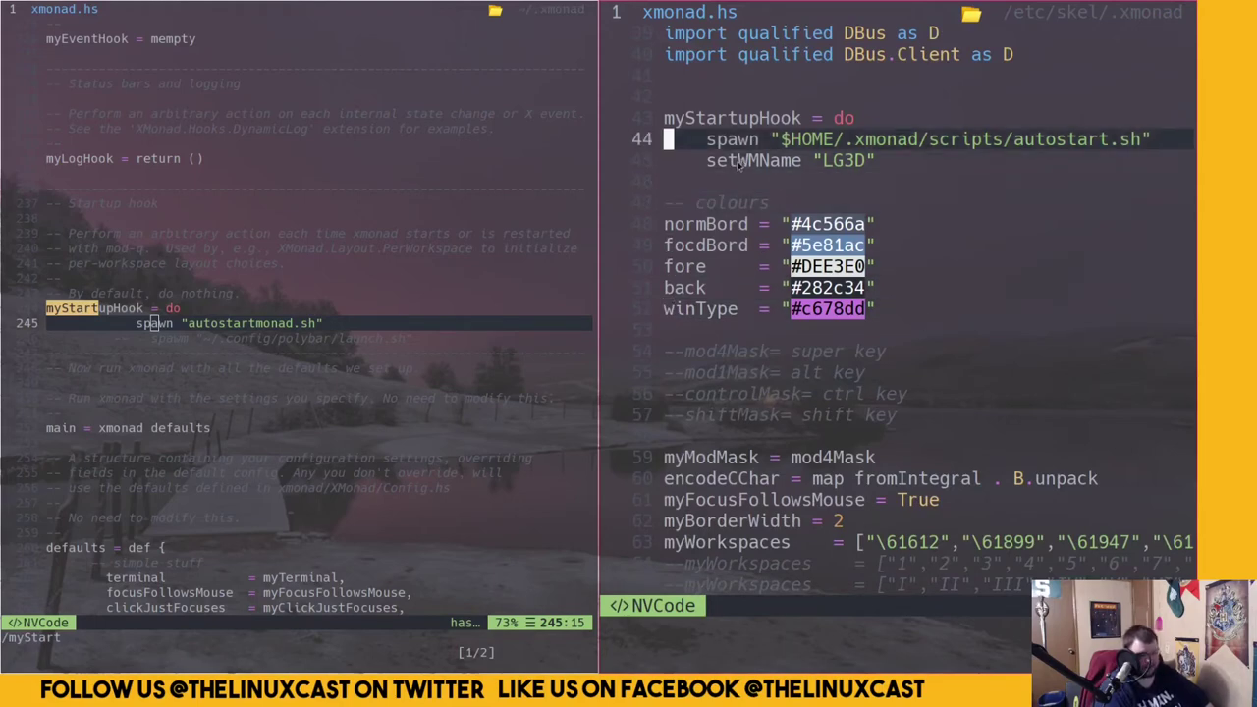
Replace the script name in the myStartupHook spawn line with "$HOME/.xmonad/scripts/autostartmonad.sh"
key(a)
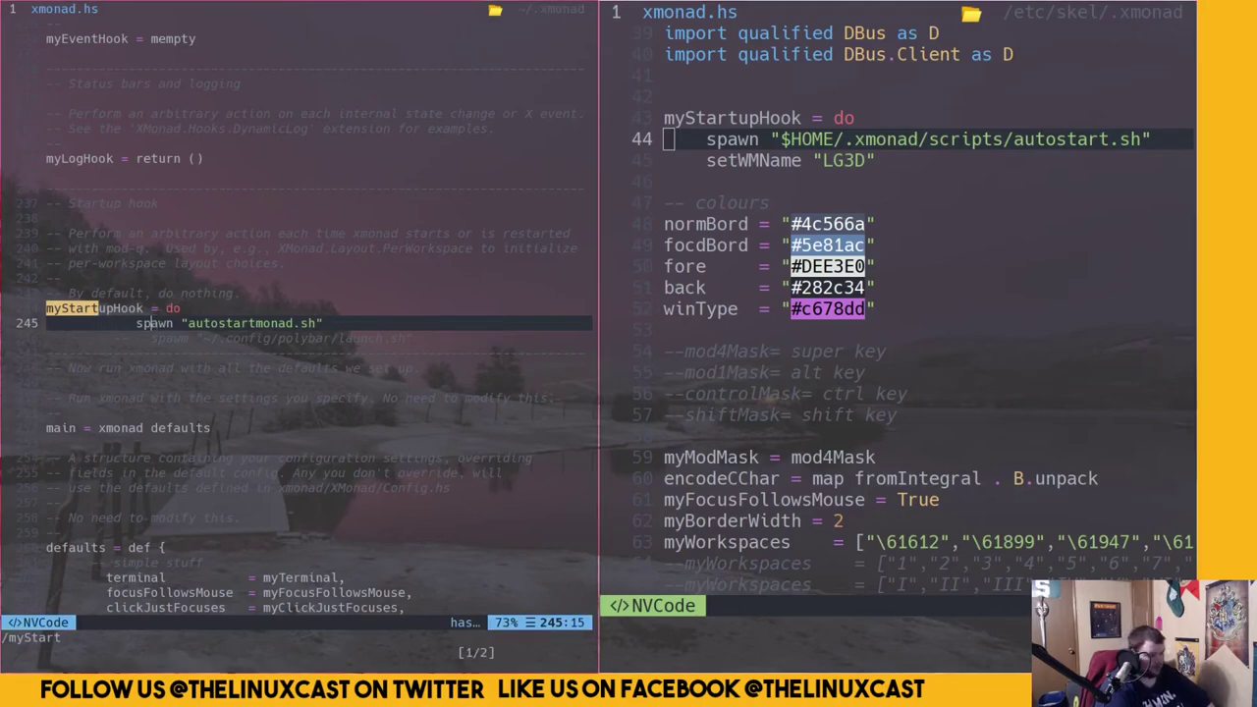
key(Right)
key(Right)
key(Right)
key(Right)
key(Right)
key(Right)
key(Right)
key(Right)
key(Right)
key(Right)
key(Right)
key(Right)
key(Right)
key(Right)
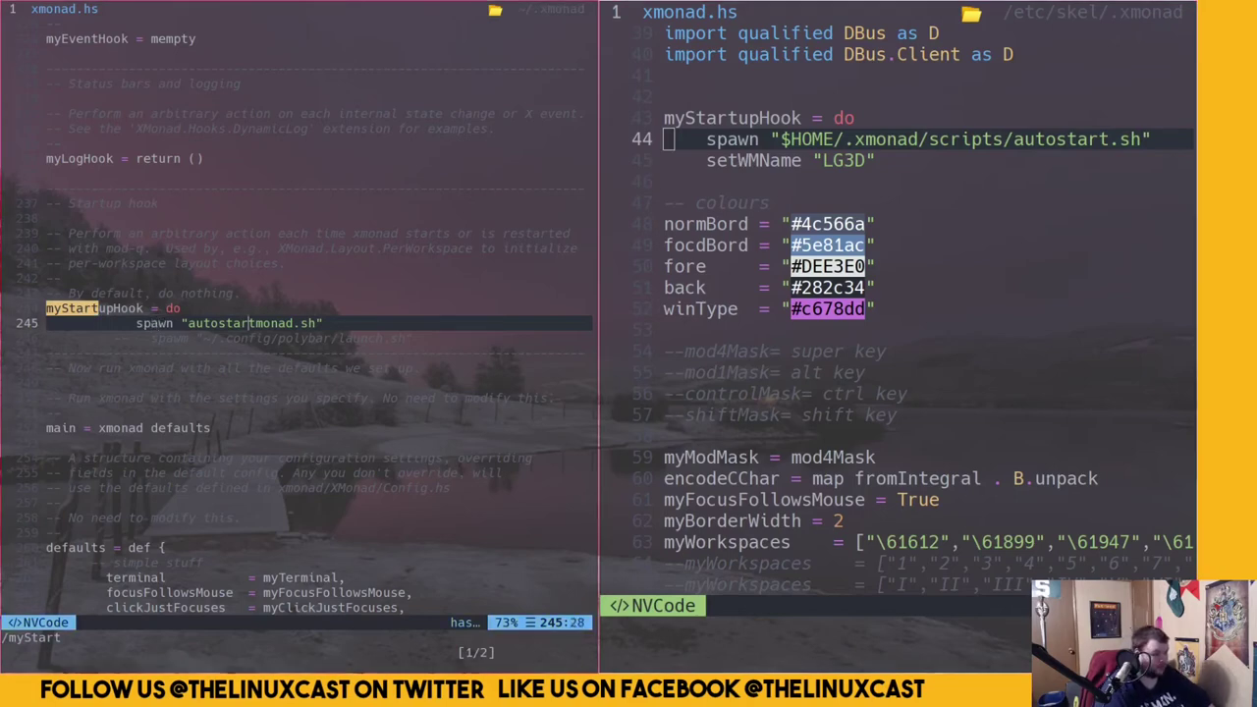
key(Right)
key(Right)
key(Right)
key(Right)
key(Right)
key(BackSpace)
key(BackSpace)
key(BackSpace)
key(BackSpace)
key(BackSpace)
key(BackSpace)
key(BackSpace)
key(BackSpace)
key(BackSpace)
key(BackSpace)
key(BackSpace)
key(BackSpace)
key(BackSpace)
key(BackSpace)
key(BackSpace)
key(BackSpace)
key(BackSpace)
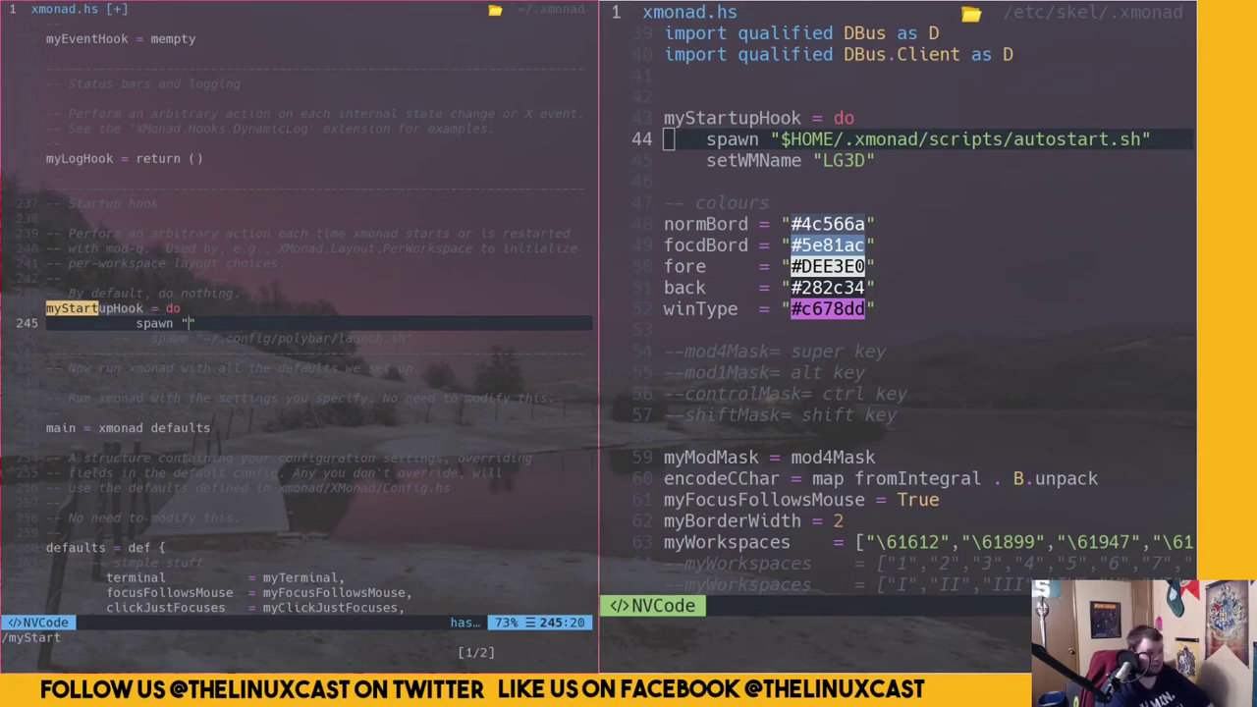
text(#)
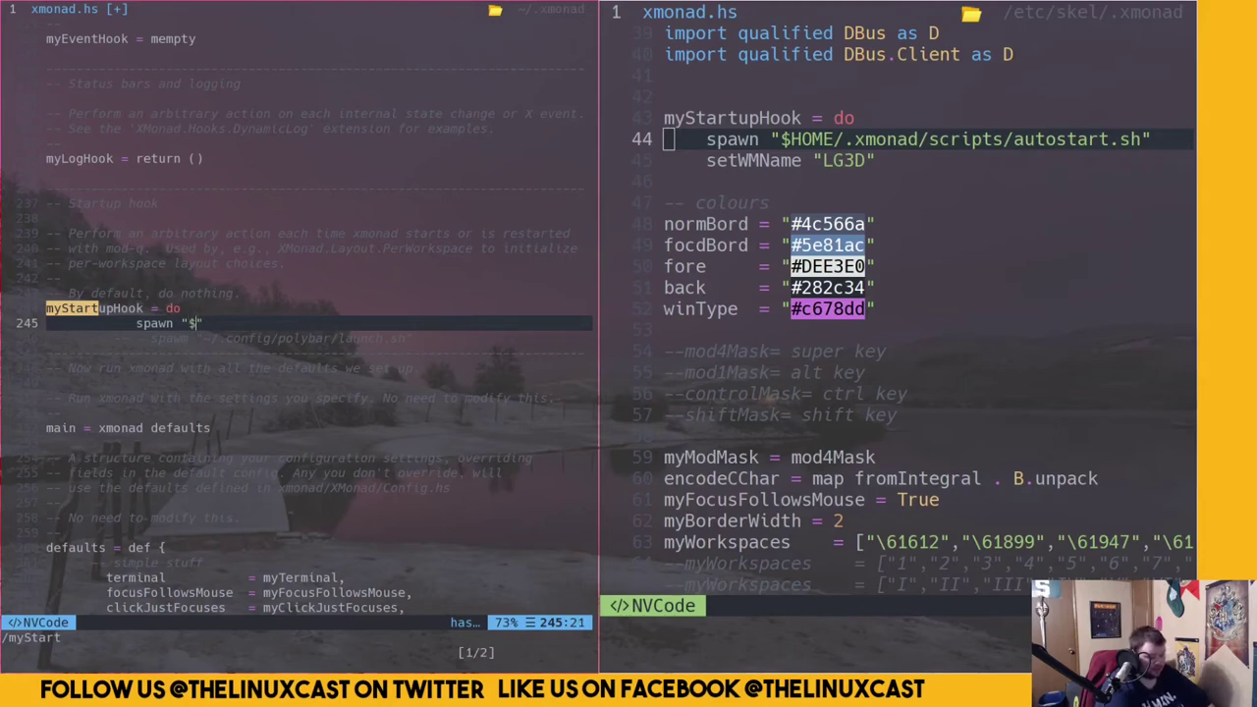
text(Home)
key(BackSpace)
key(BackSpace)
key(BackSpace)
text(OME/)
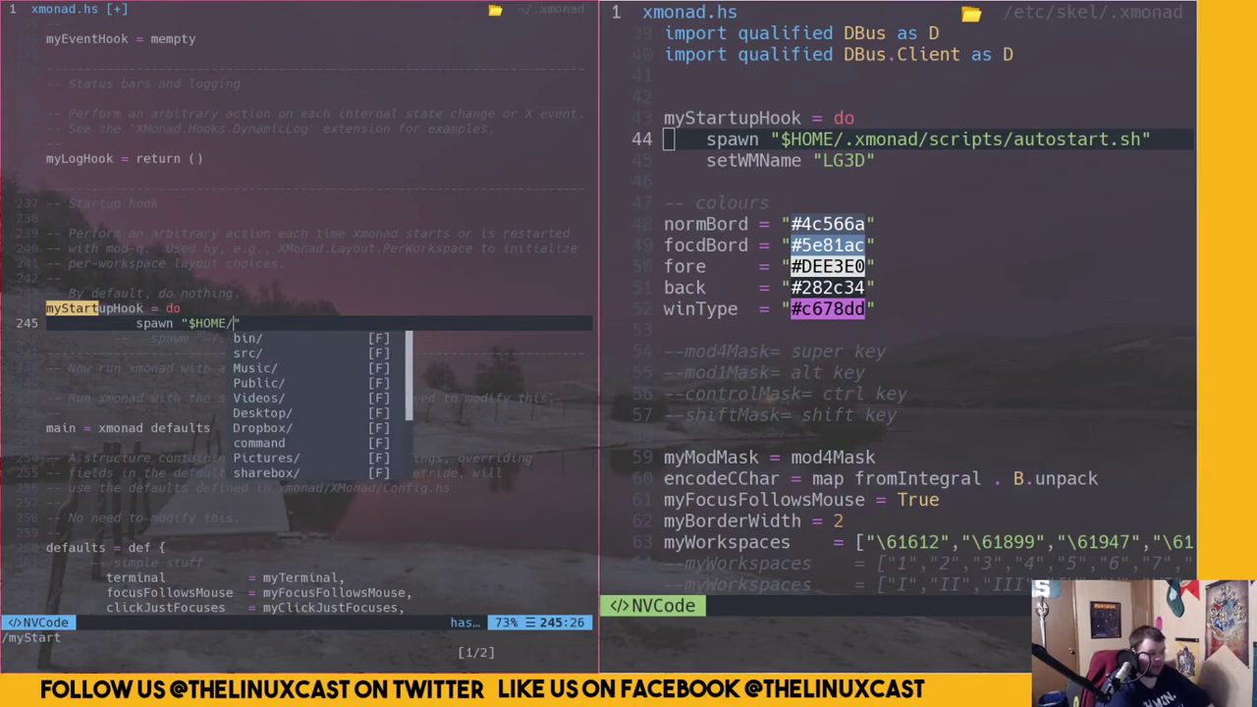
text(.xonq)
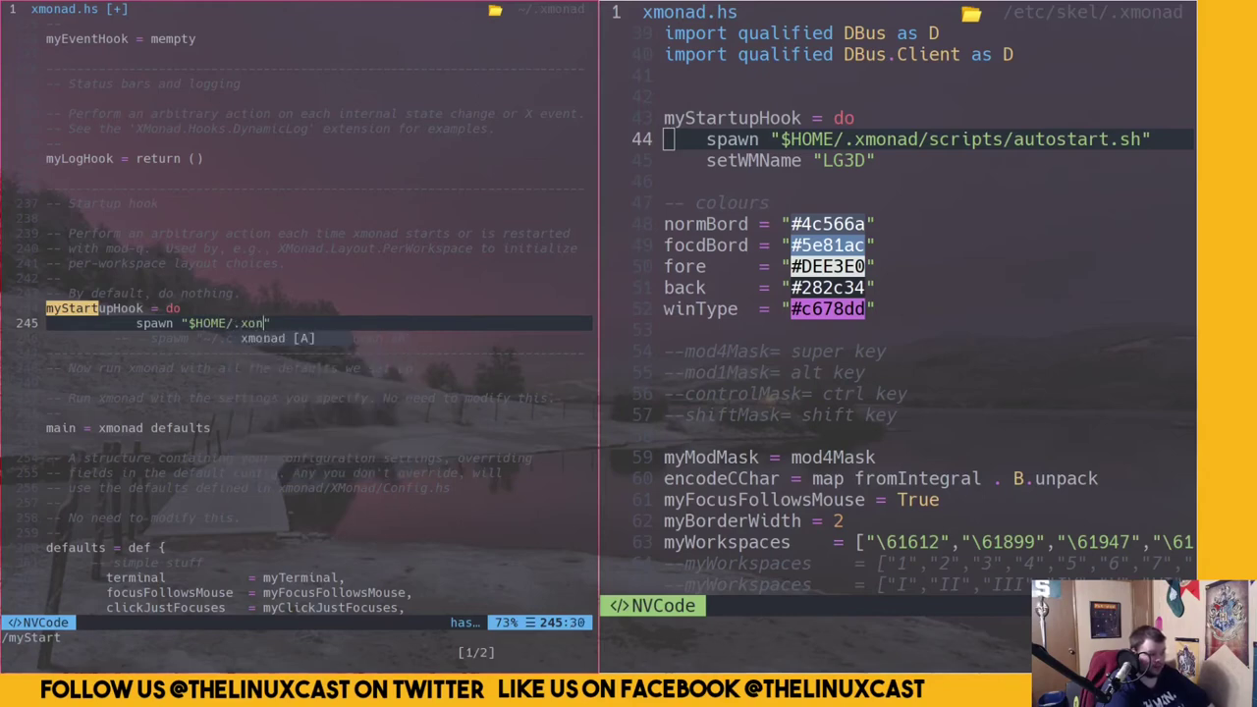
key(BackSpace)
key(BackSpace)
key(BackSpace)
text(monad)
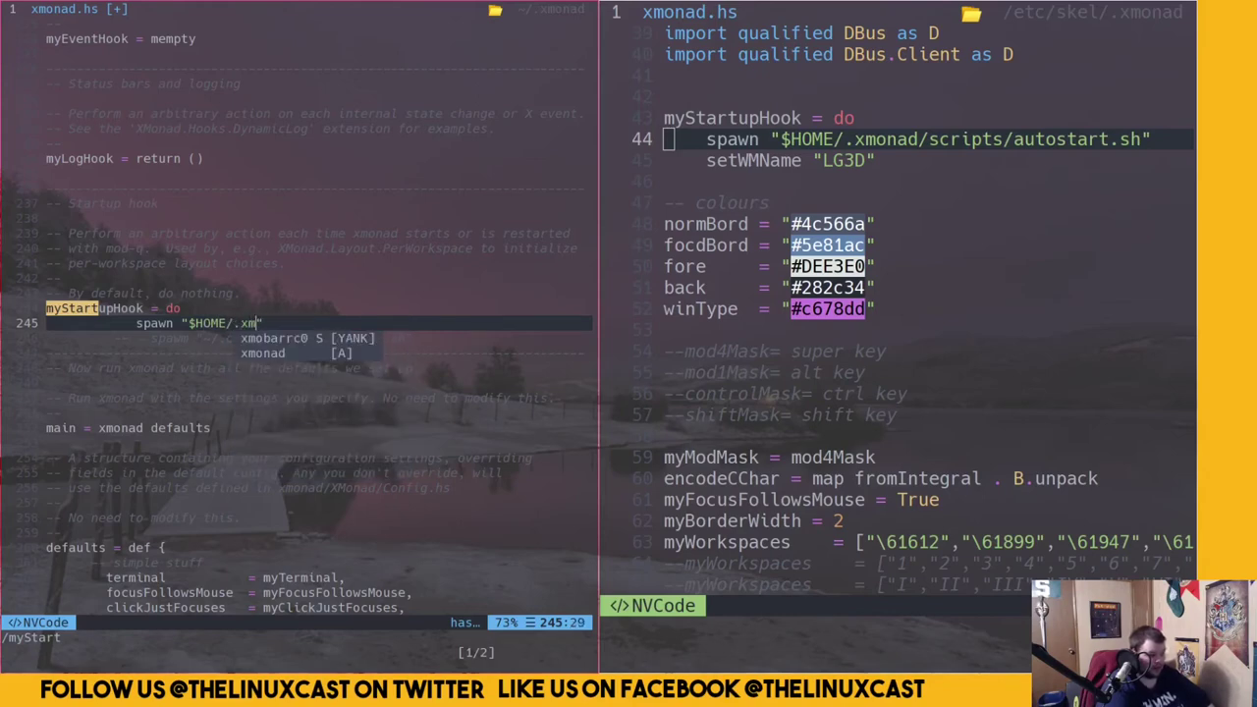
text(/)
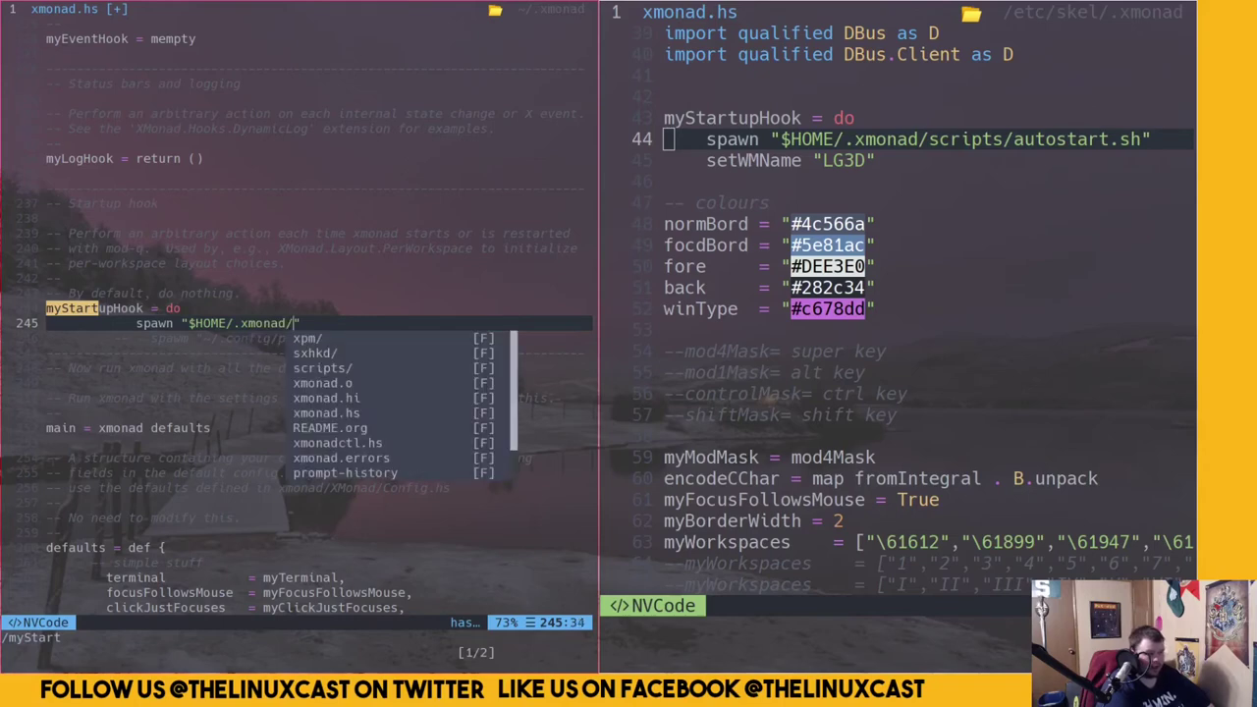
text(scripts/)
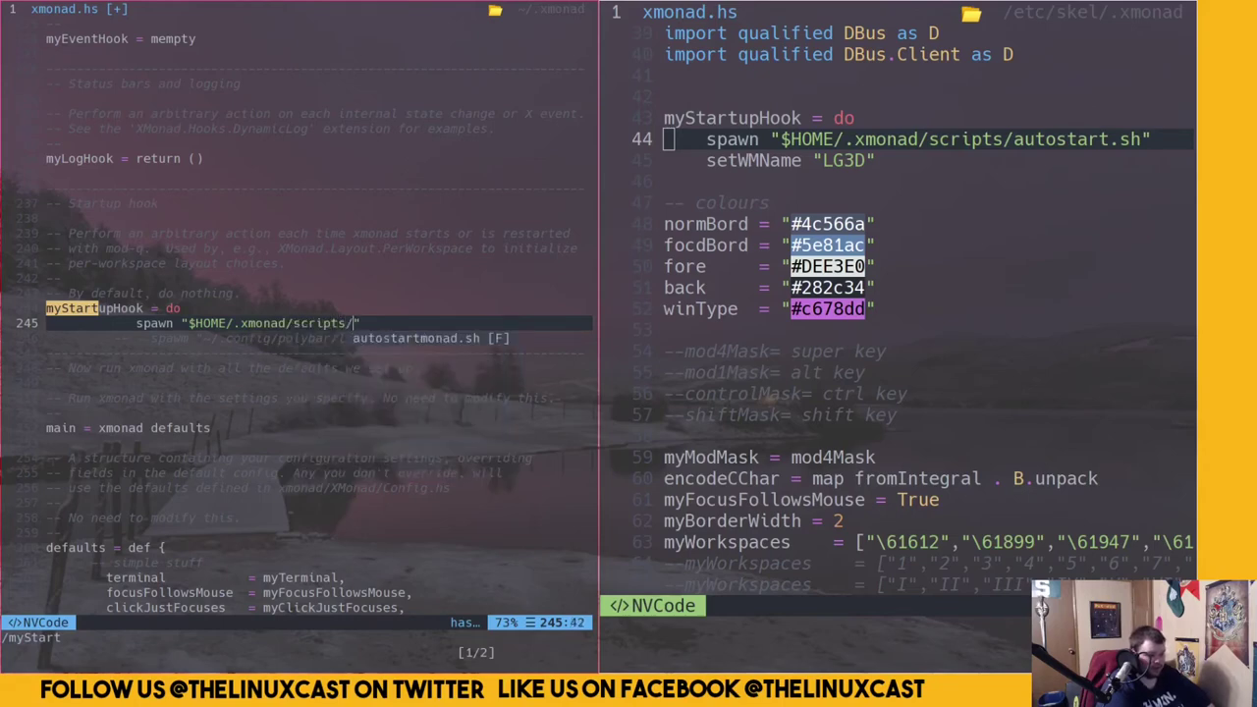
text(autostart)
key(Tab)
key(Return)
text(")
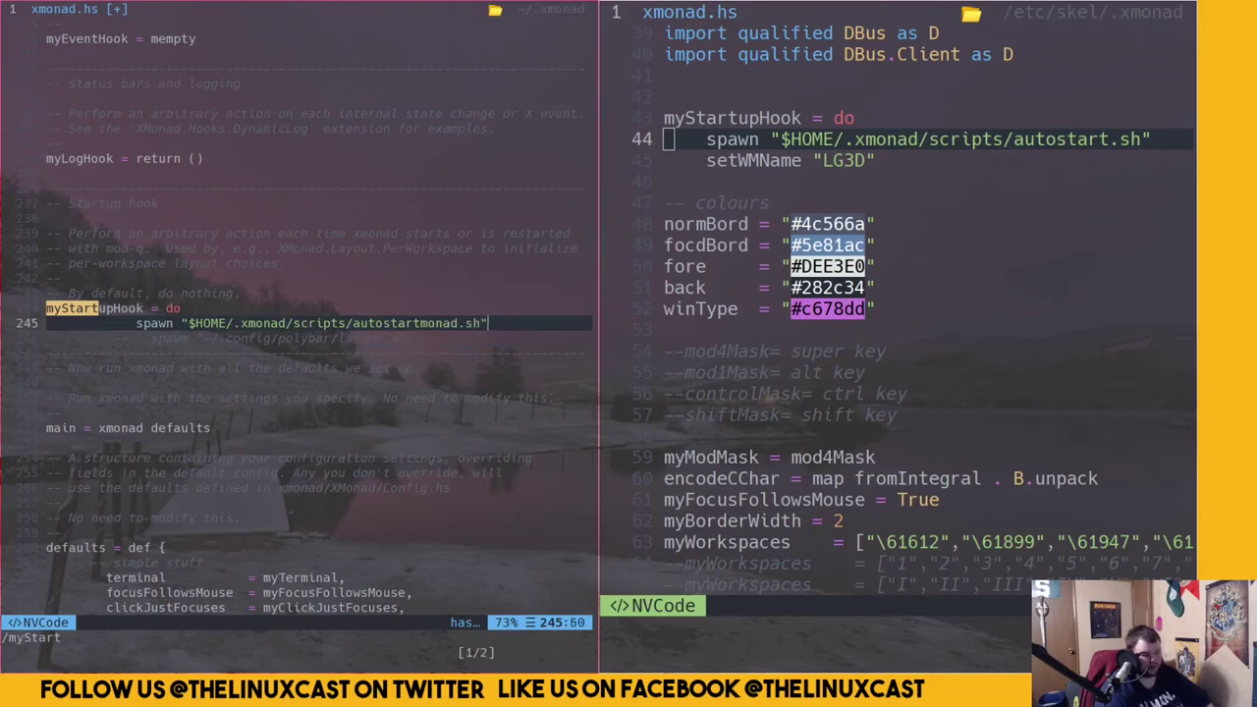
Add a setWMName "LG3D" line below the spawn line in myStartupHook
key(Return)
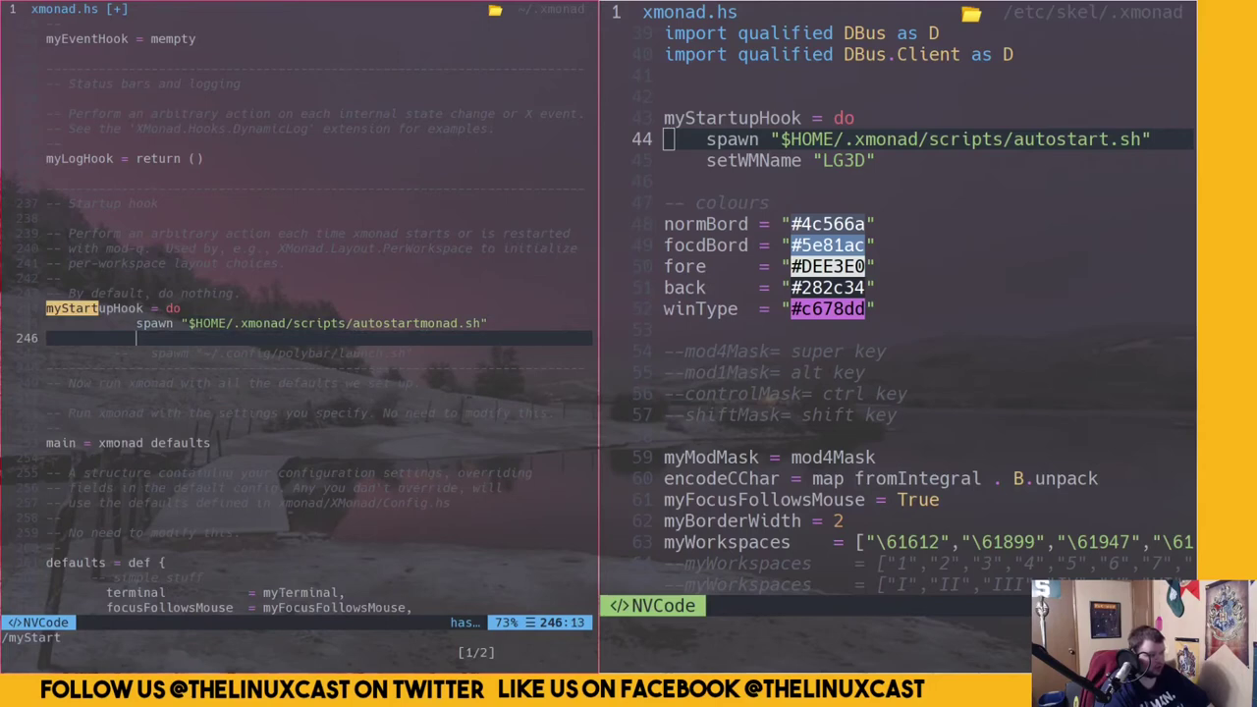
text(setWMName)
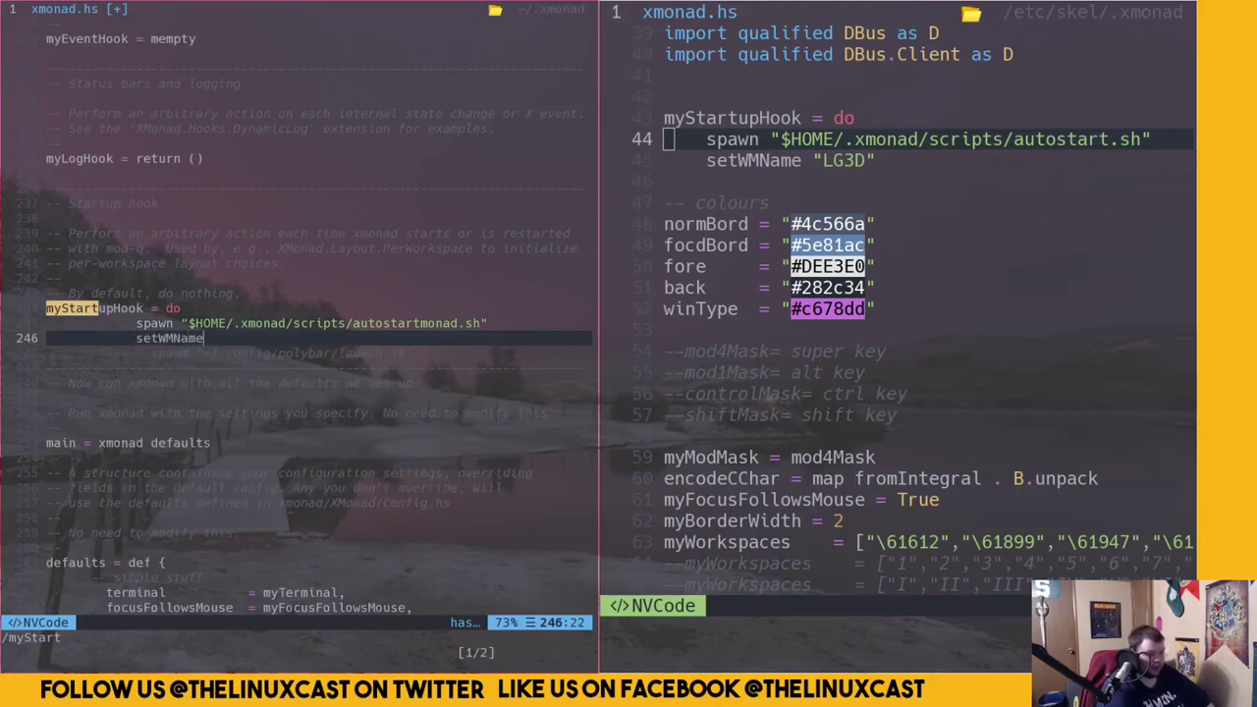
text( "LG3D)
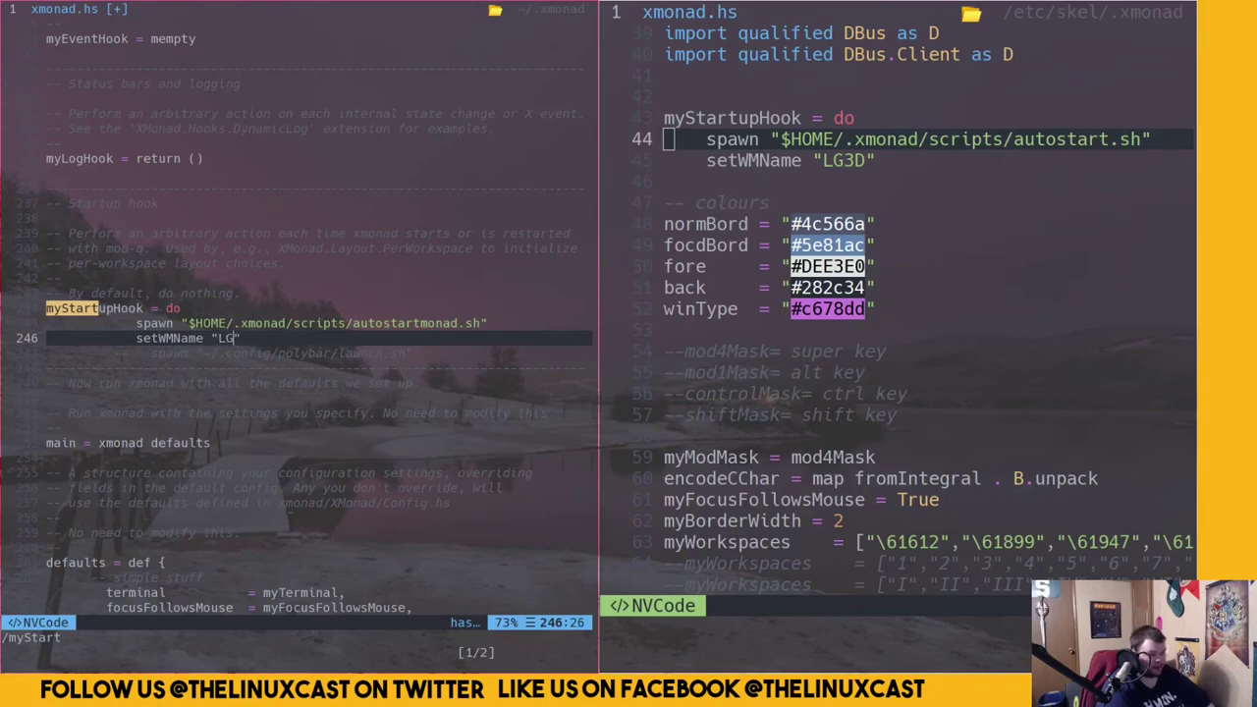
key(Escape)
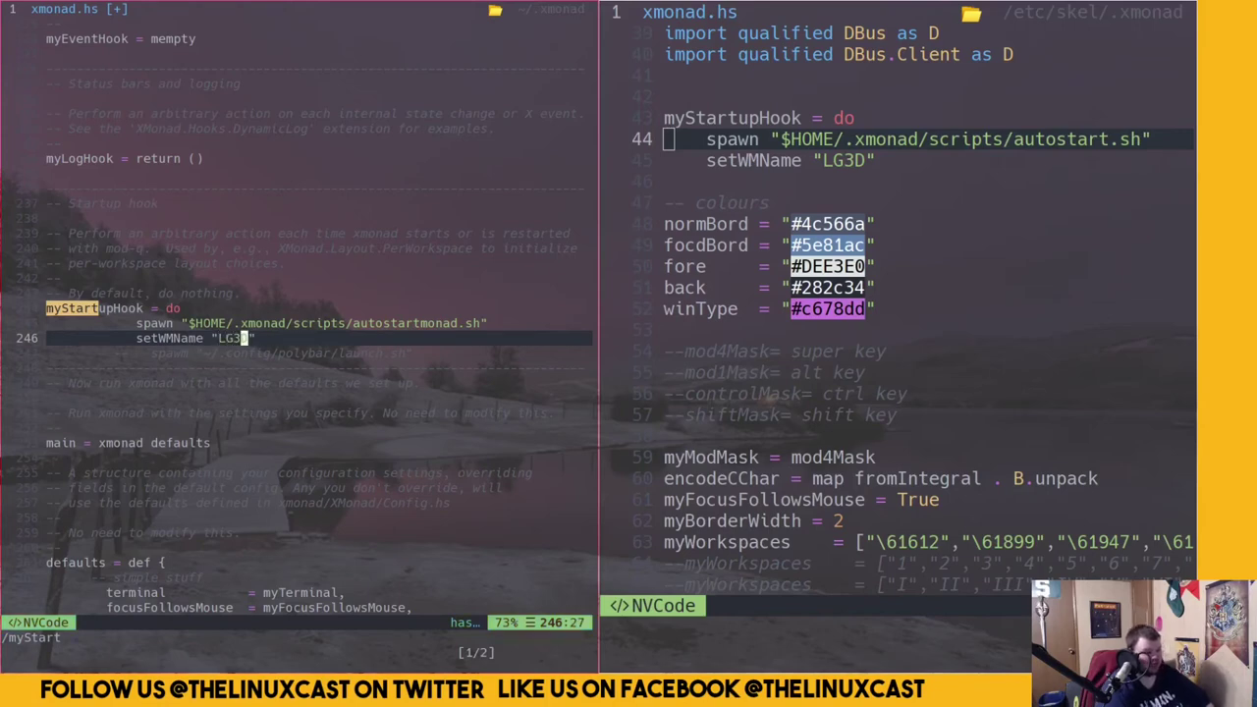
Save and close xmonad.hs, run xmonad -recompile, and dismiss the message window
text(:wq)
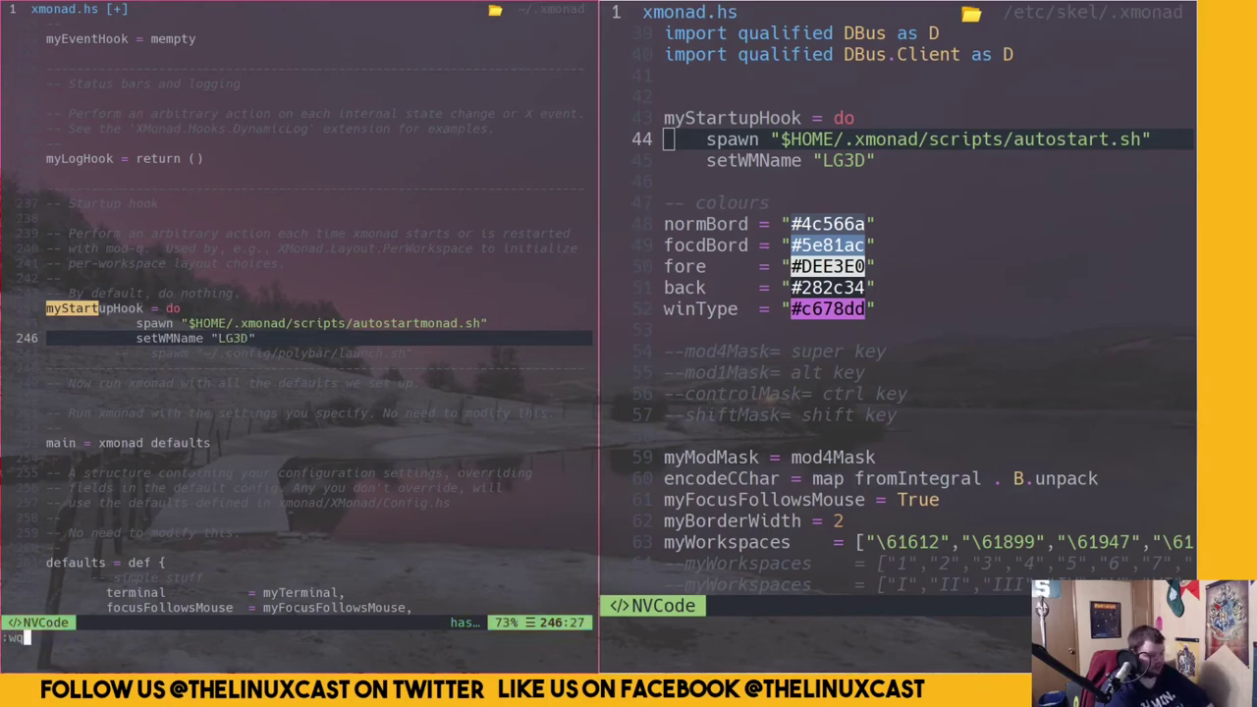
key(Return)
text(xmonad -recompile)
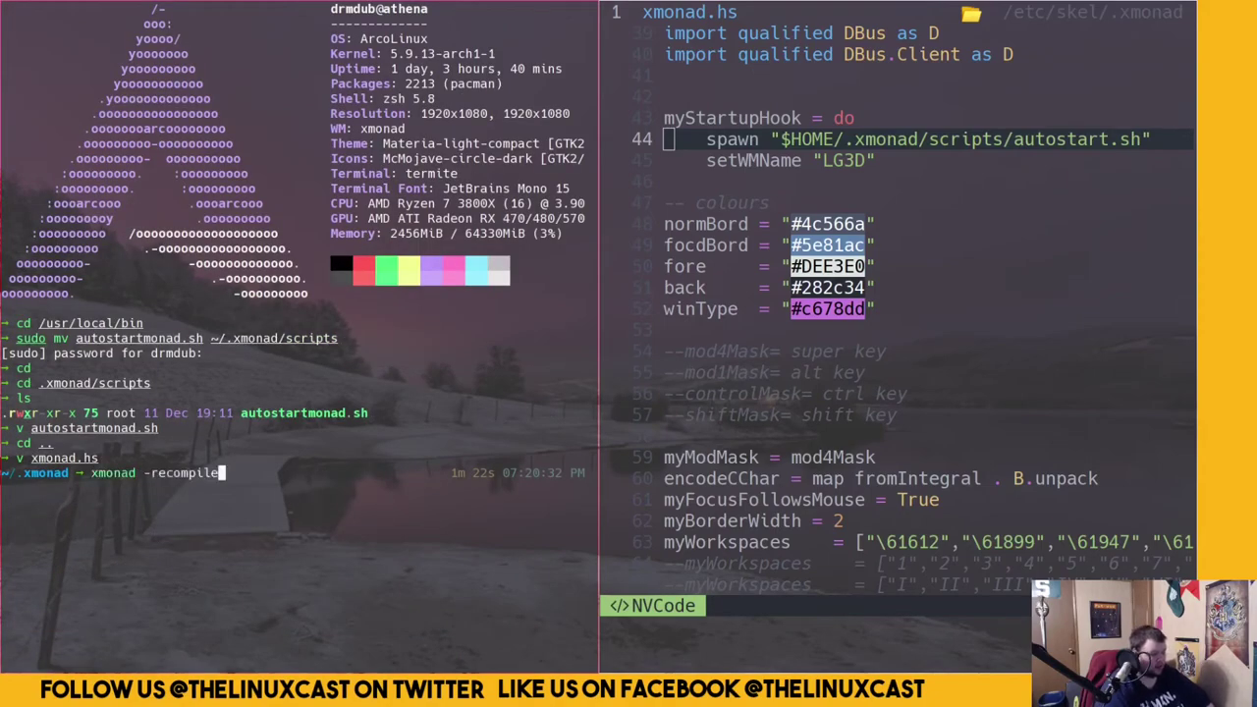
key(Return)
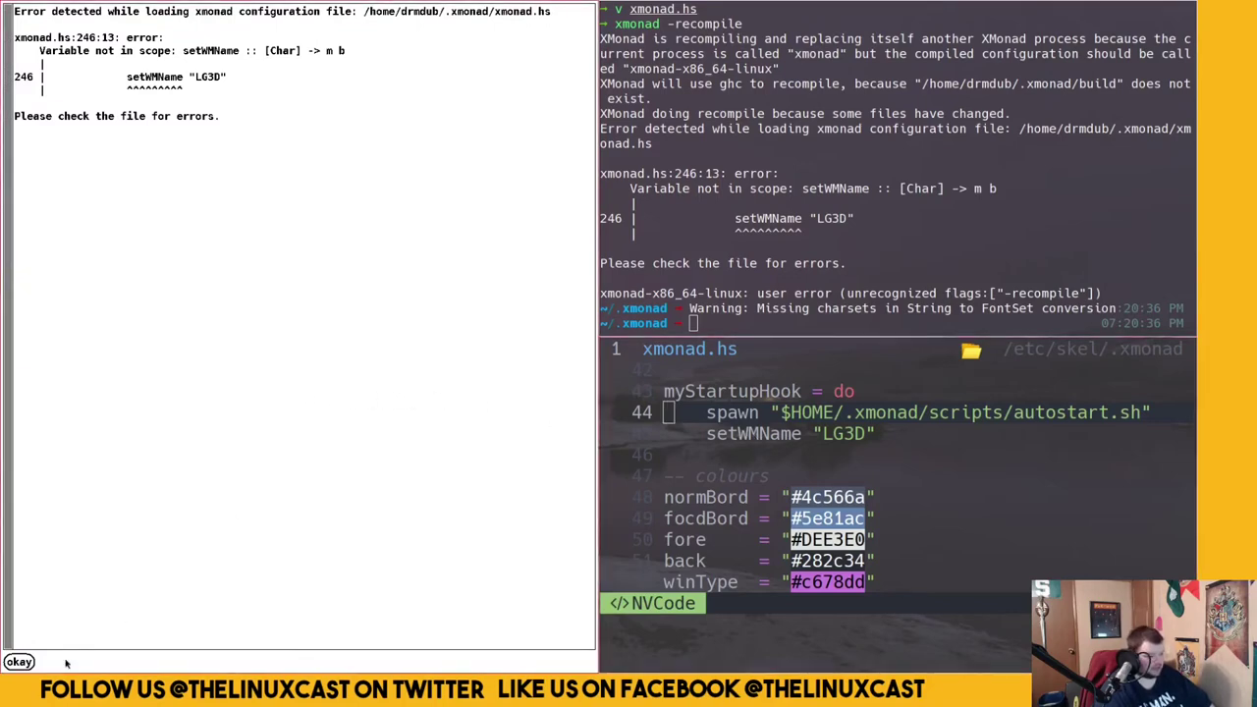
click(19, 661)
Reopen xmonad.hs from ~/.xmonad and search for "myStart" to reach myStartupHook
key(Up)
key(Up)
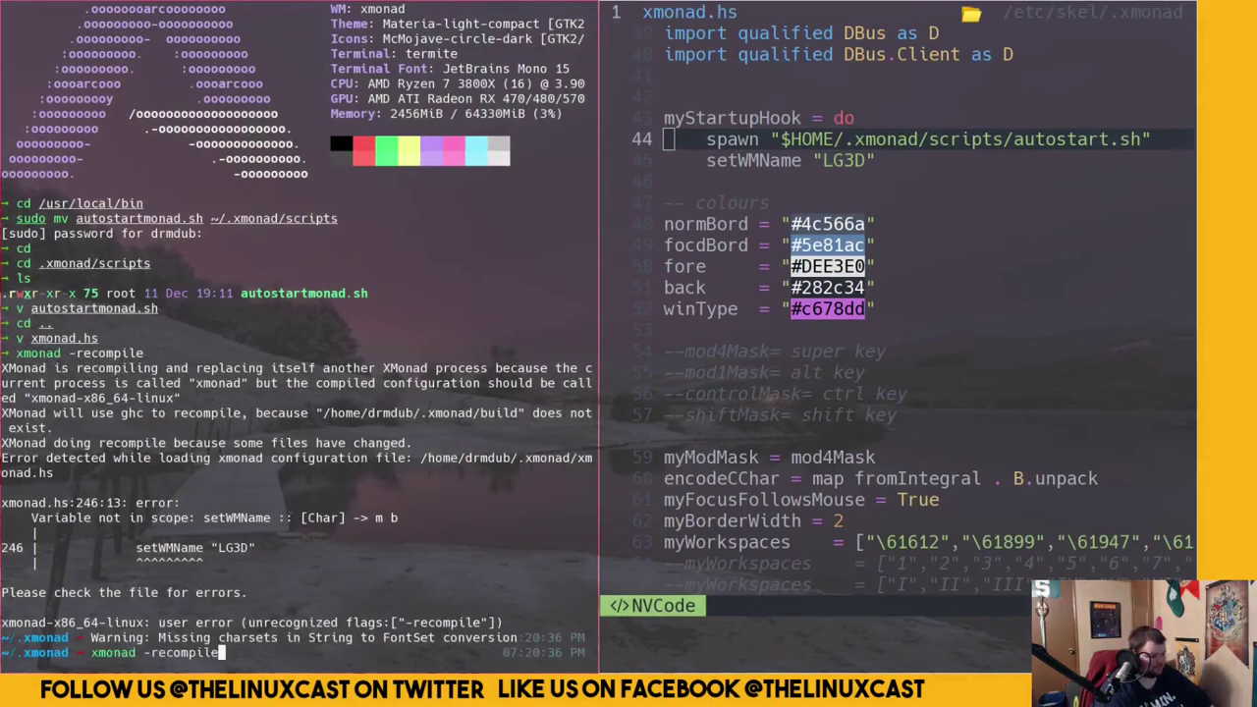
key(Return)
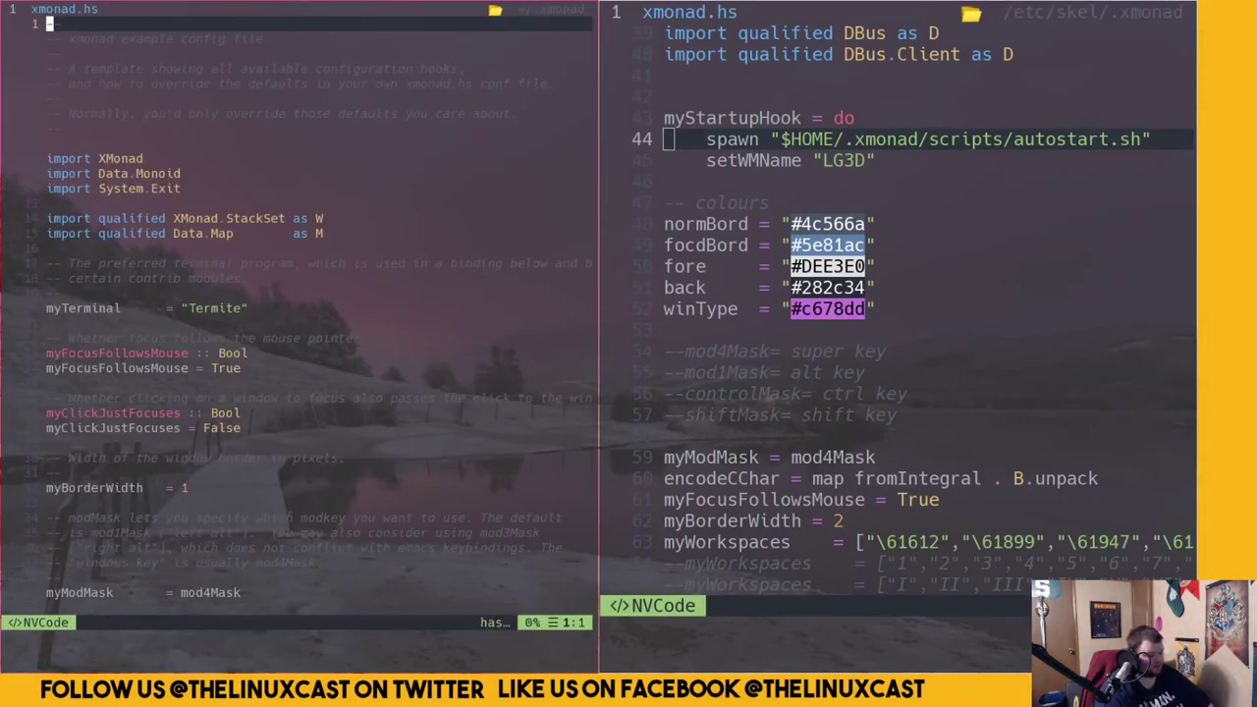
text(/my)
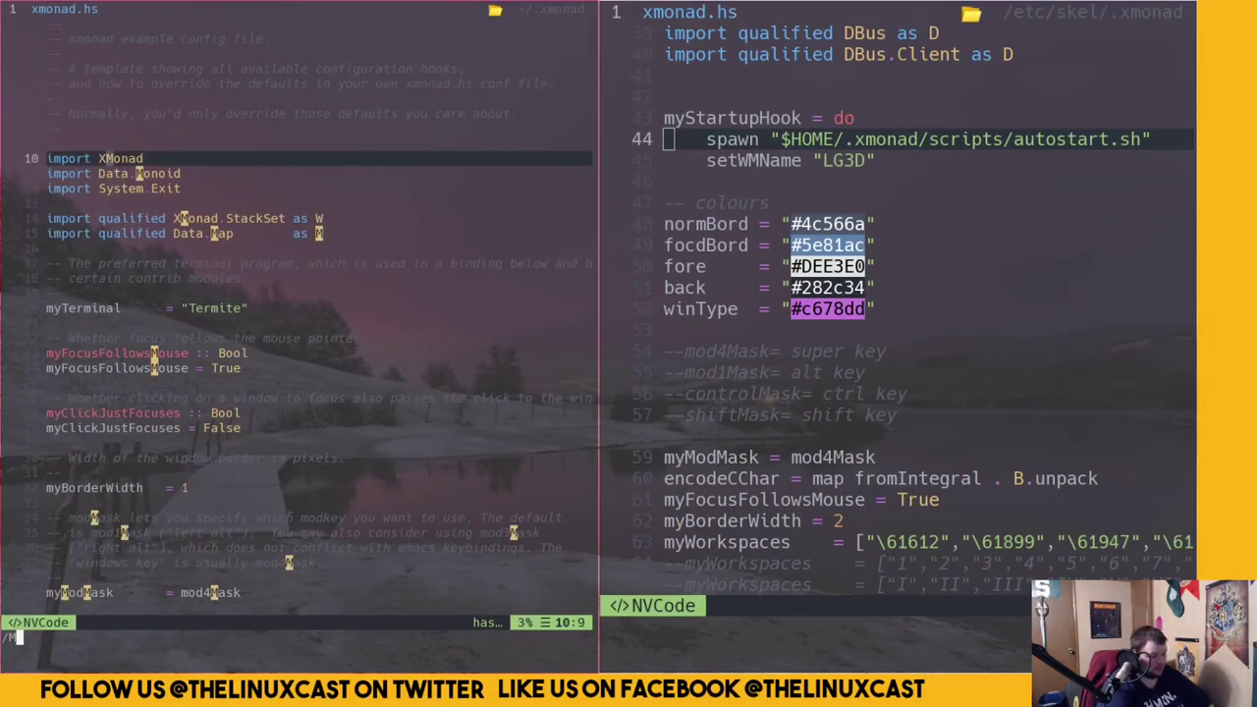
text(Start)
key(Return)
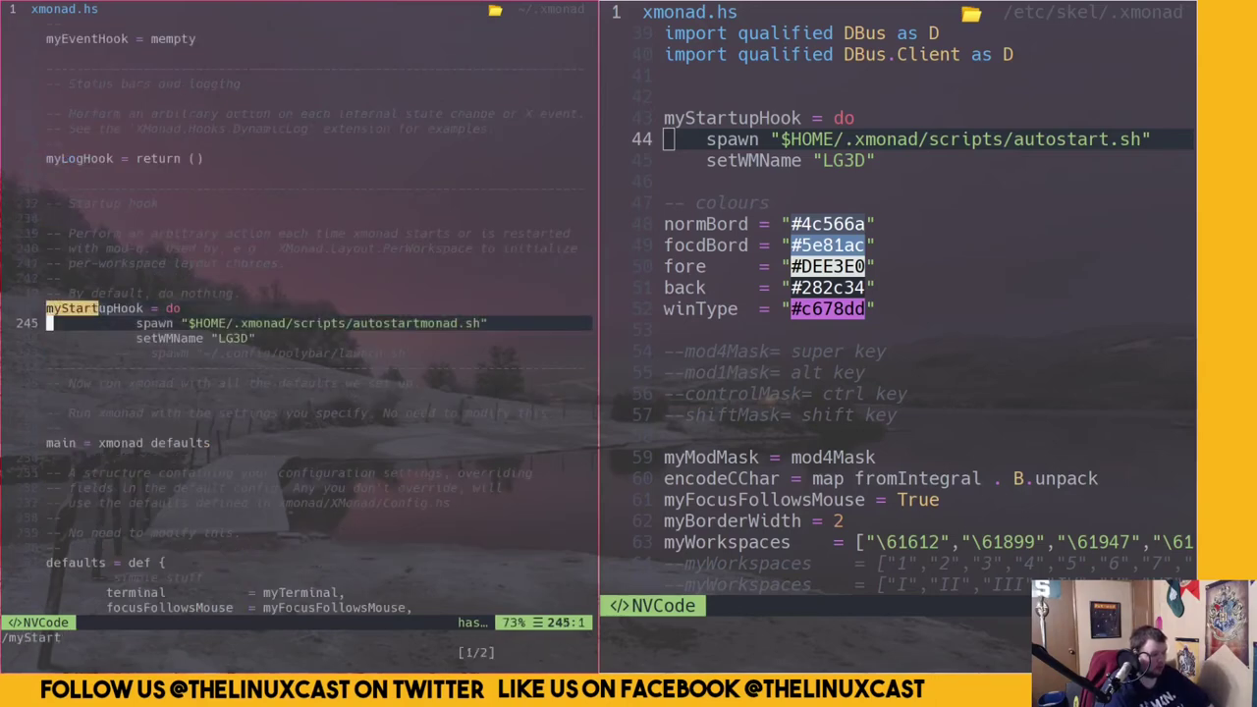
Delete the setWMName "LG3D" line and the commented polybar spawn line under myStartupHook, and write the file
click(71, 338)
key(d)
key(d)
key(d)
key(d)
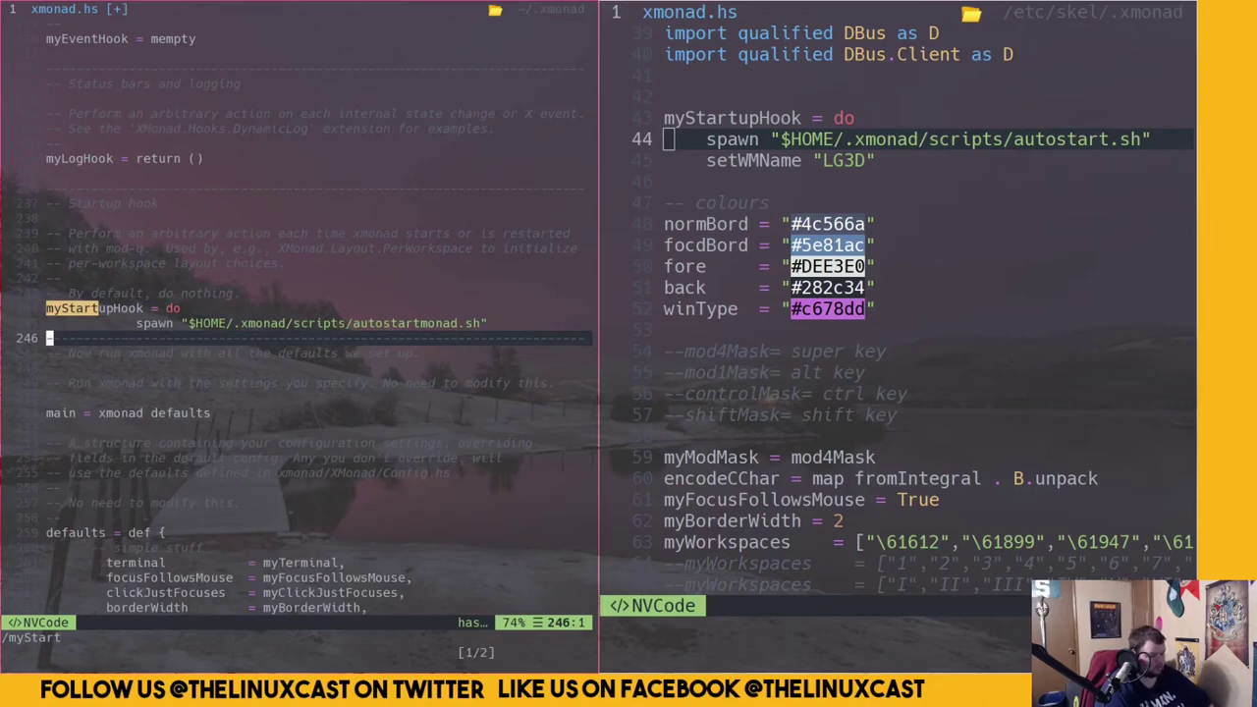
text(:w)
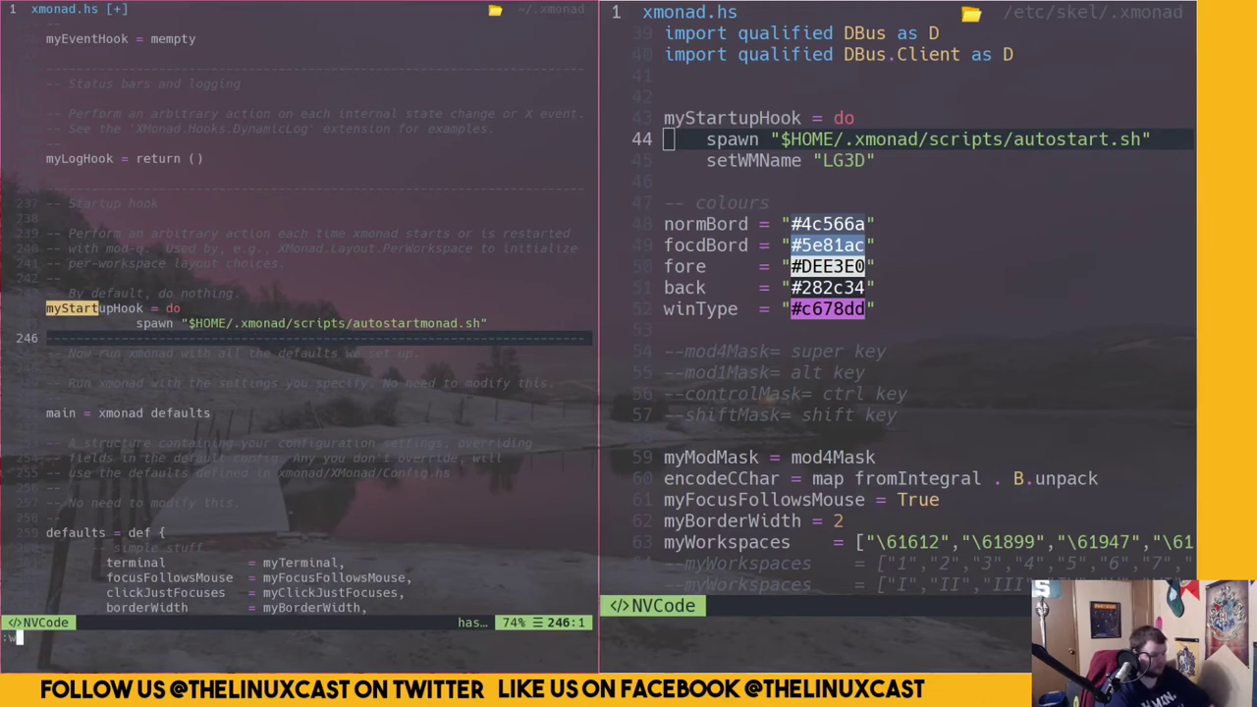
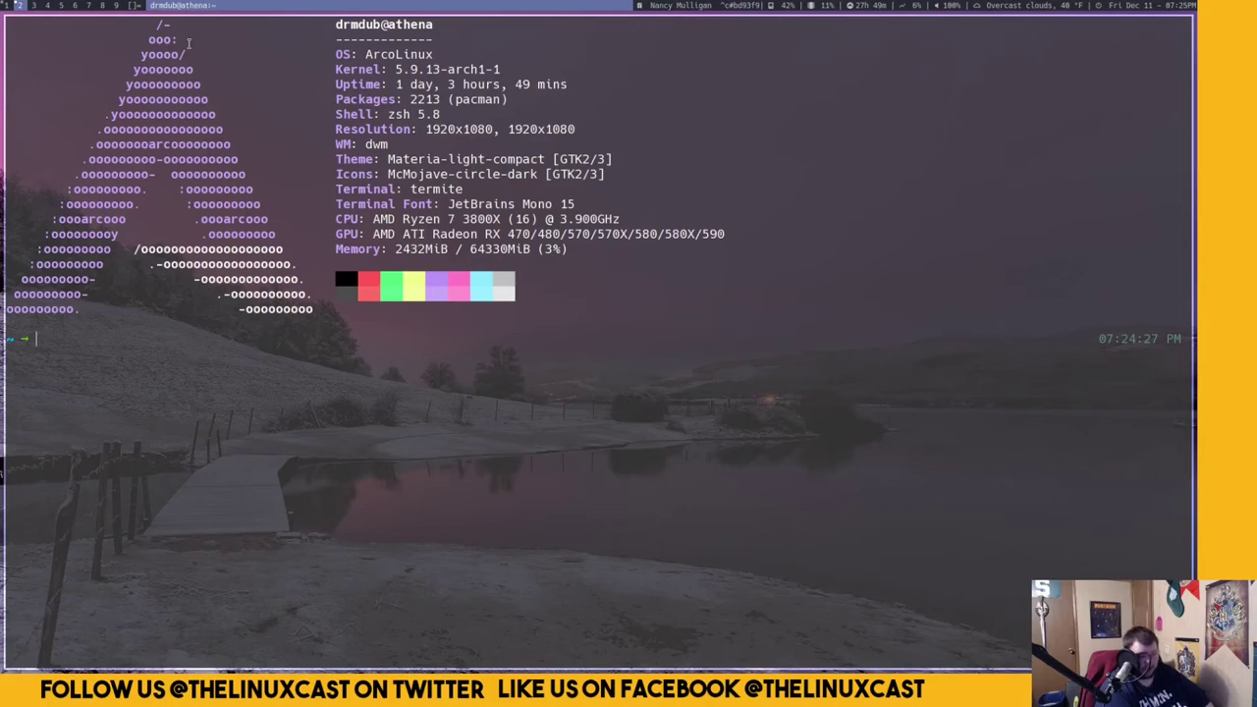
Change to the ~/.xmonad/scripts directory in the terminal and list its files
text(cd .mon)
key(BackSpace)
key(BackSpace)
key(BackSpace)
text(xmonad/scr)
key(Tab)
key(Return)
text(ls)
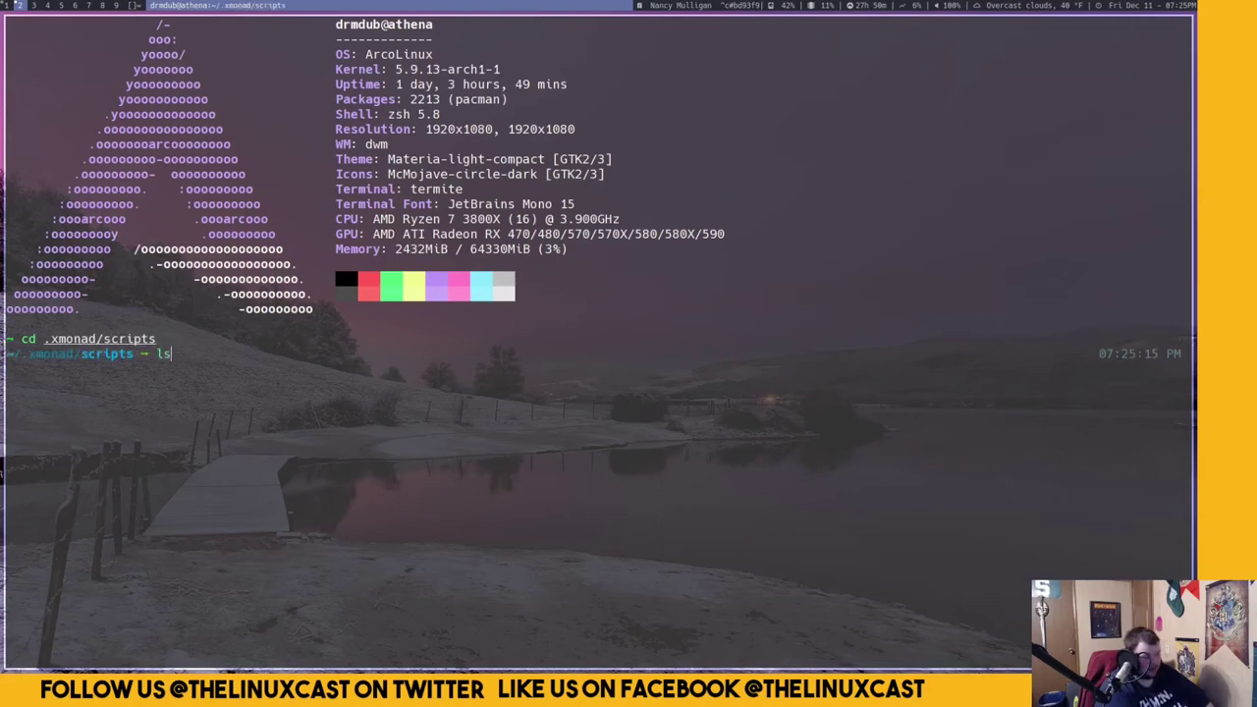
key(Return)
Open autostartmonad.sh from the scripts directory in the editor
text(v autostartmonad.sh)
key(Tab)
key(Return)
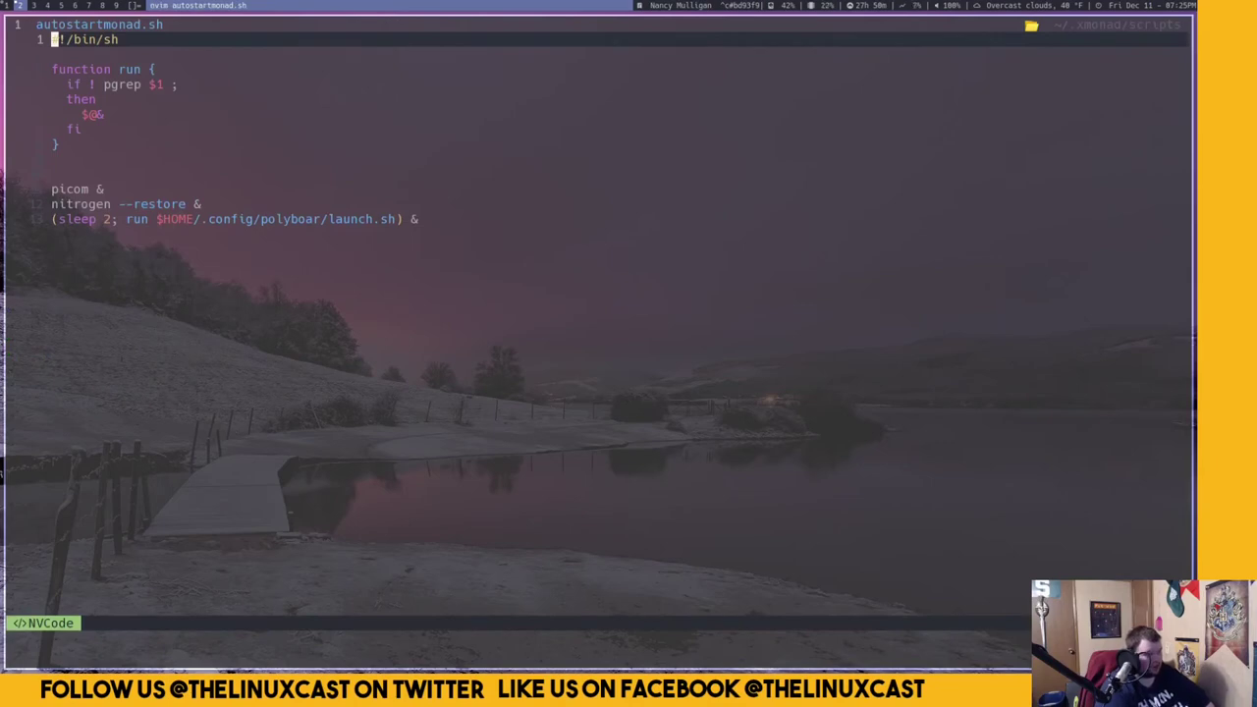
Add the line "run $HOME/.xmonad/sxhkd/sxhkdrc &" below the polybar launch line at the end of autostartmonad.sh
key(j)
key(j)
key(j)
key(j)
key(j)
key(j)
key(j)
key(j)
key(j)
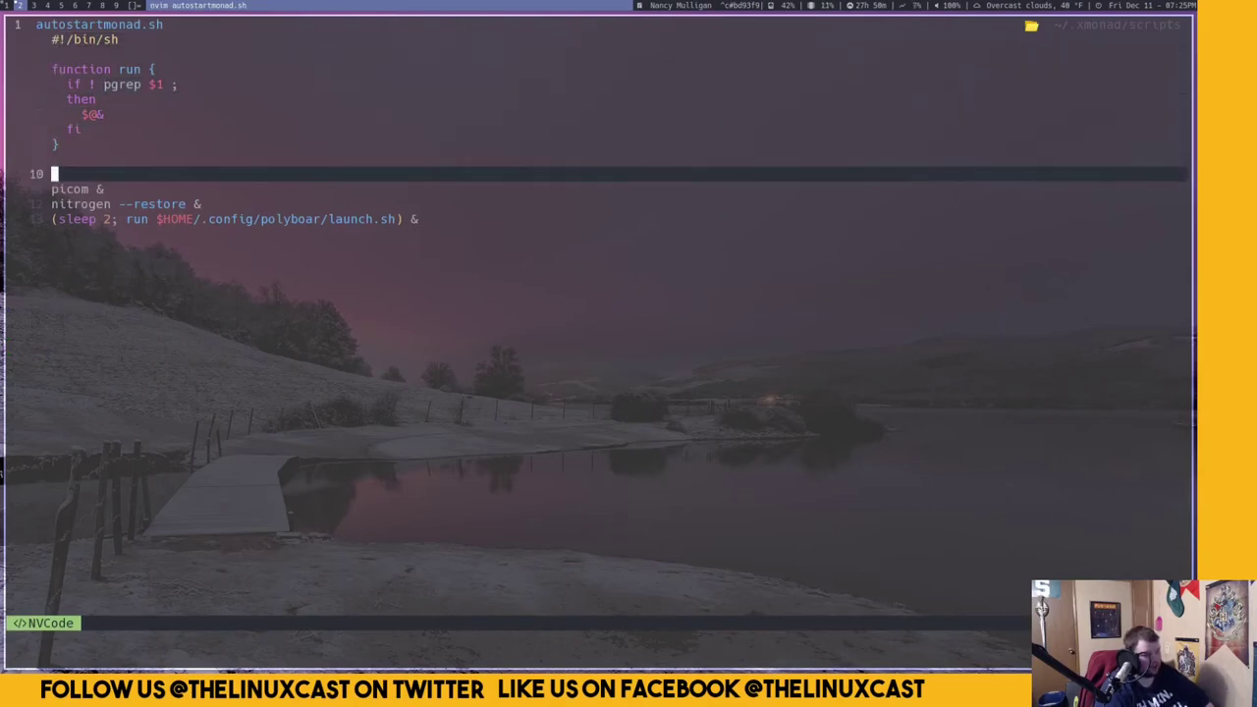
key(j)
key(j)
key(j)
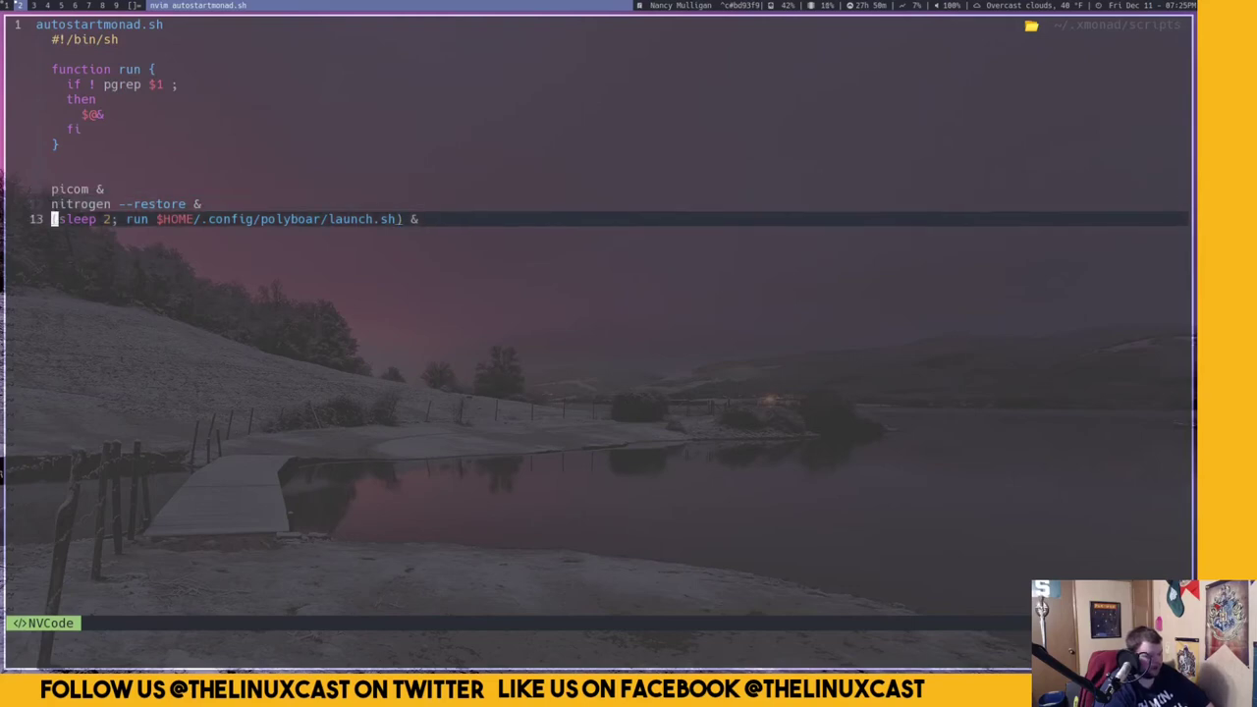
key(A)
key(Return)
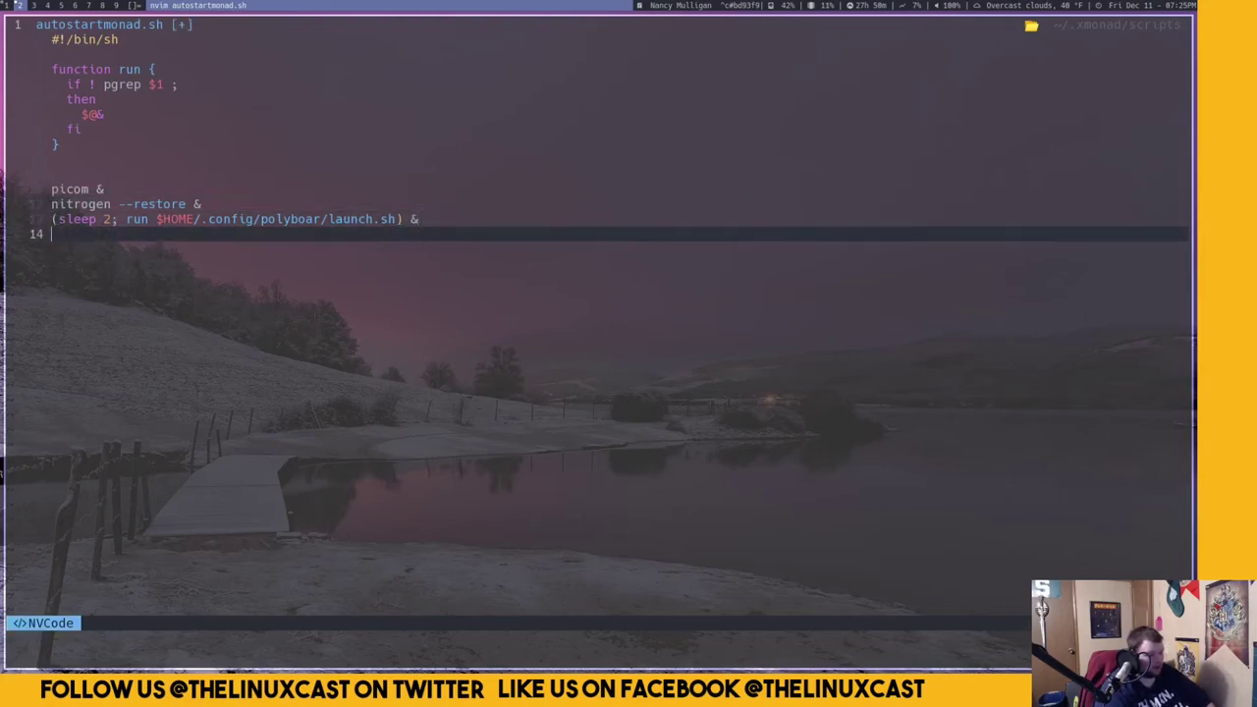
text(run)
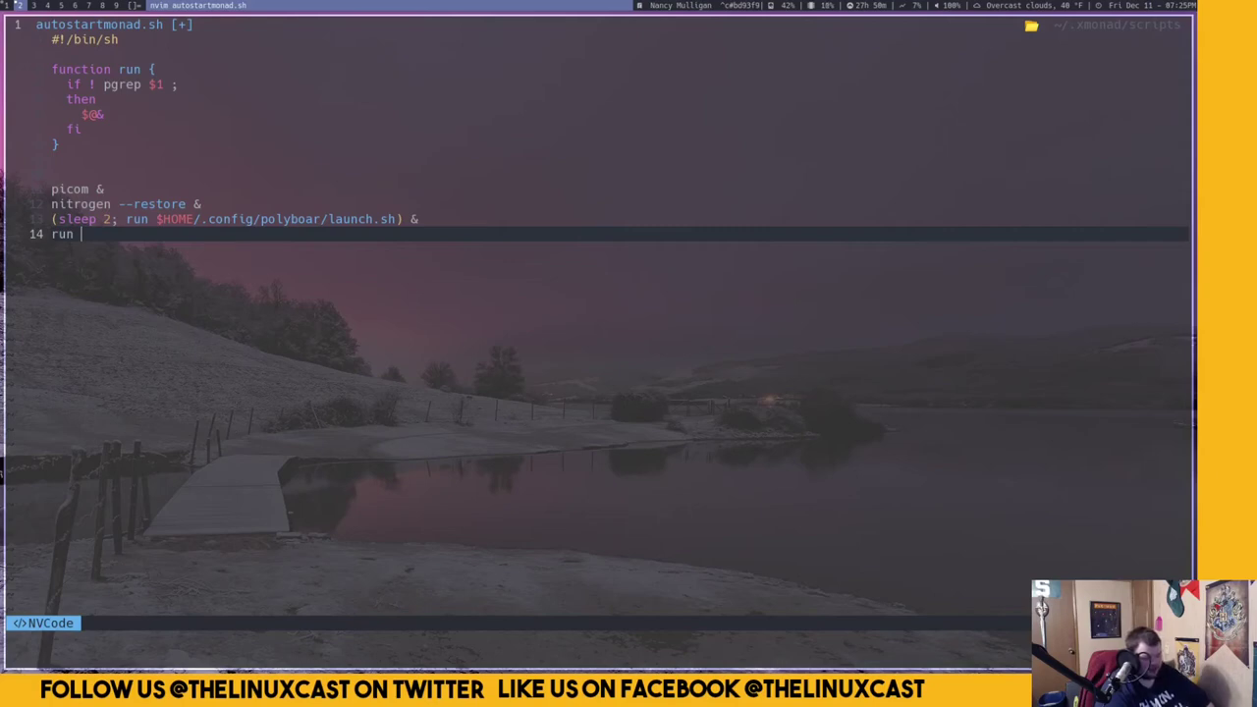
text($)
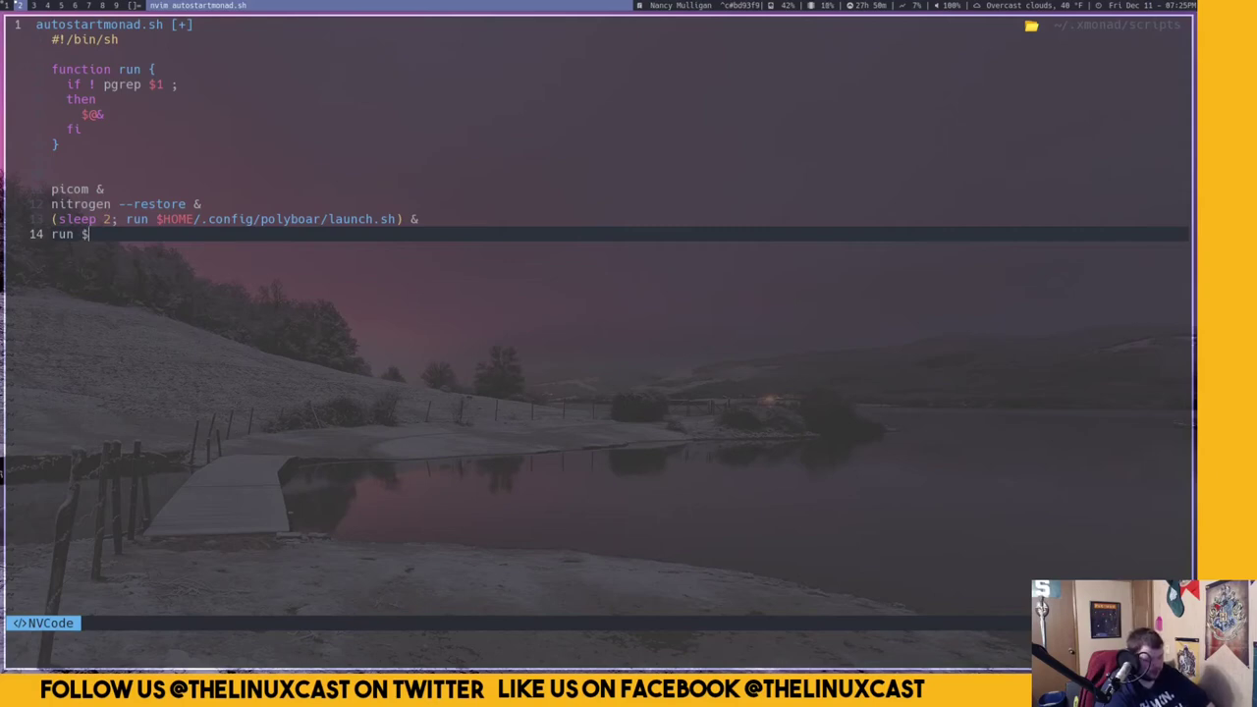
text(HOME/)
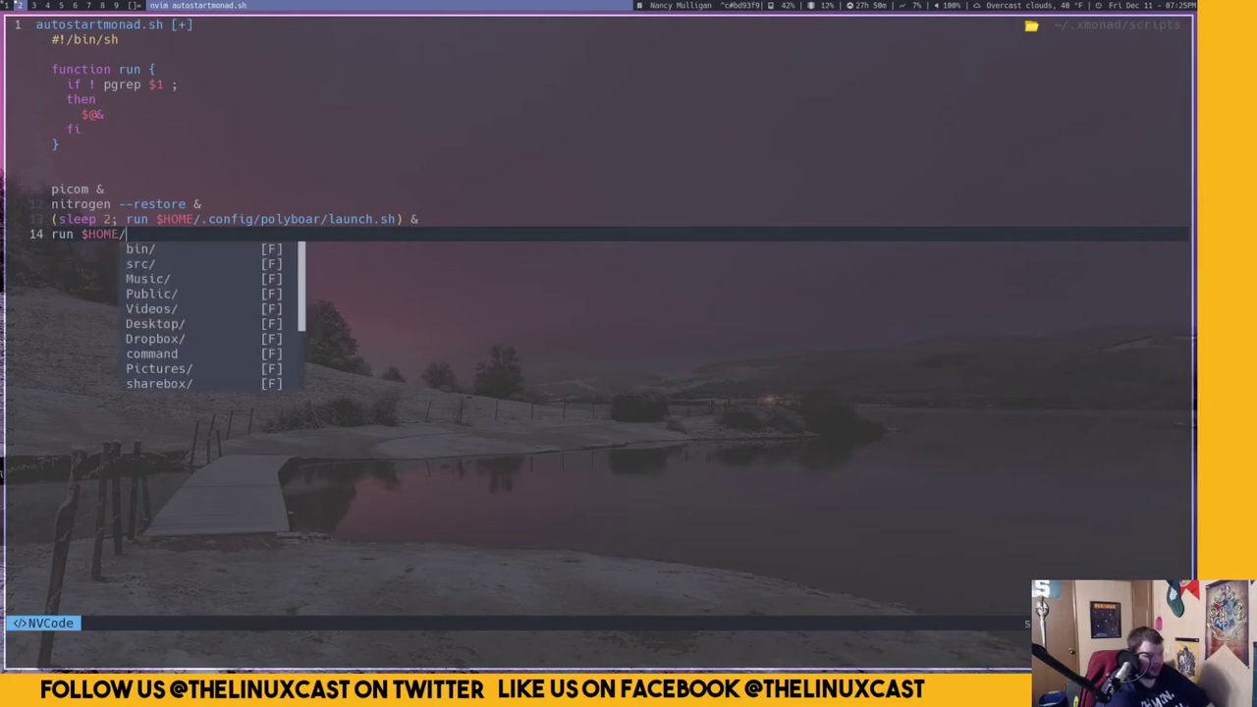
text(.xmonad)
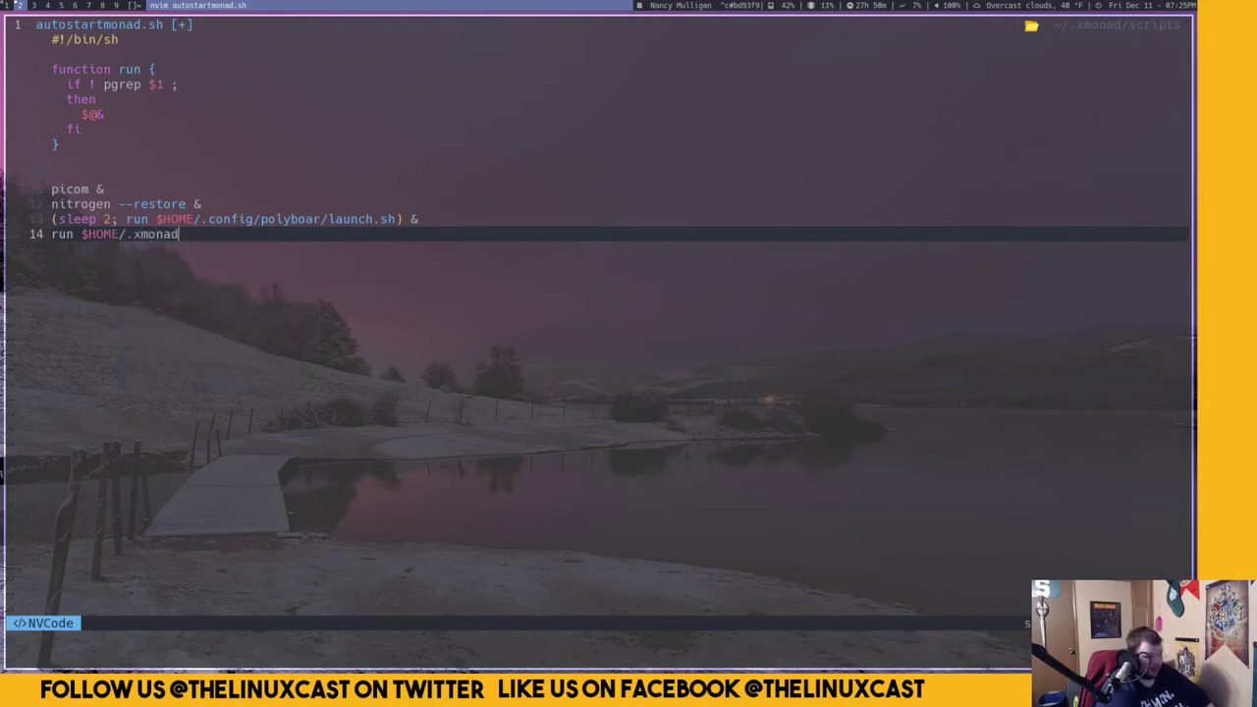
text(/)
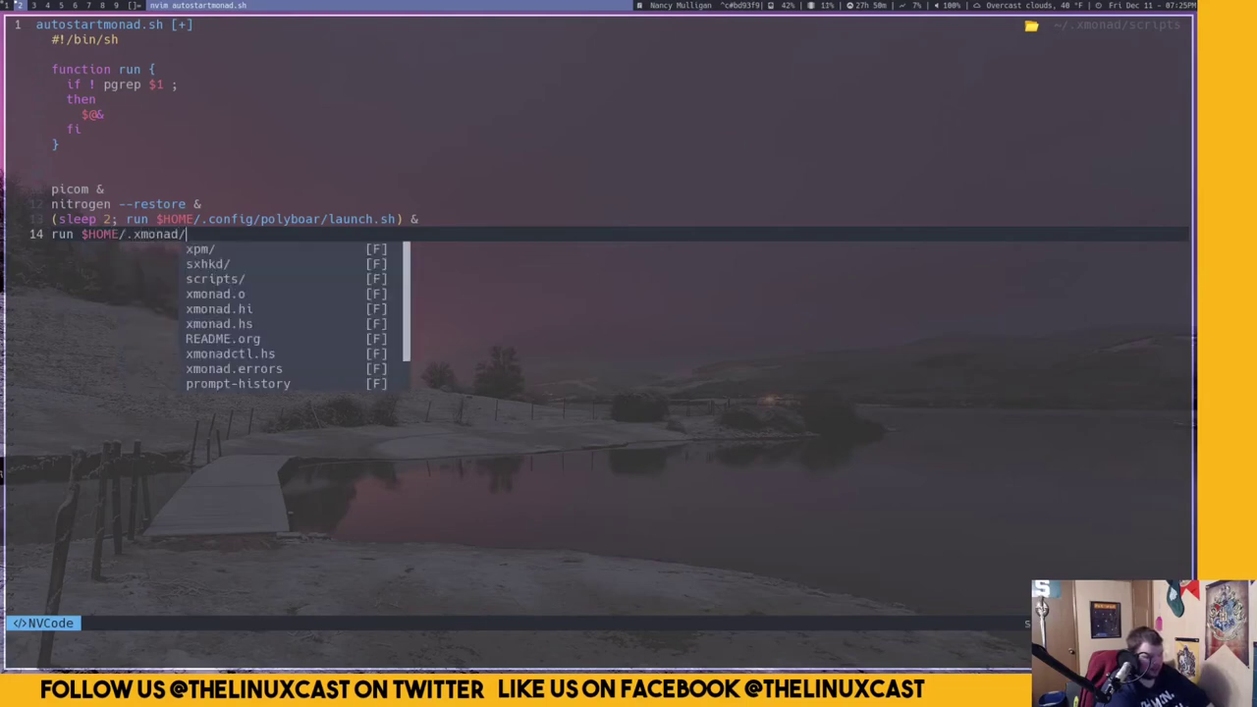
text(sxhkd)
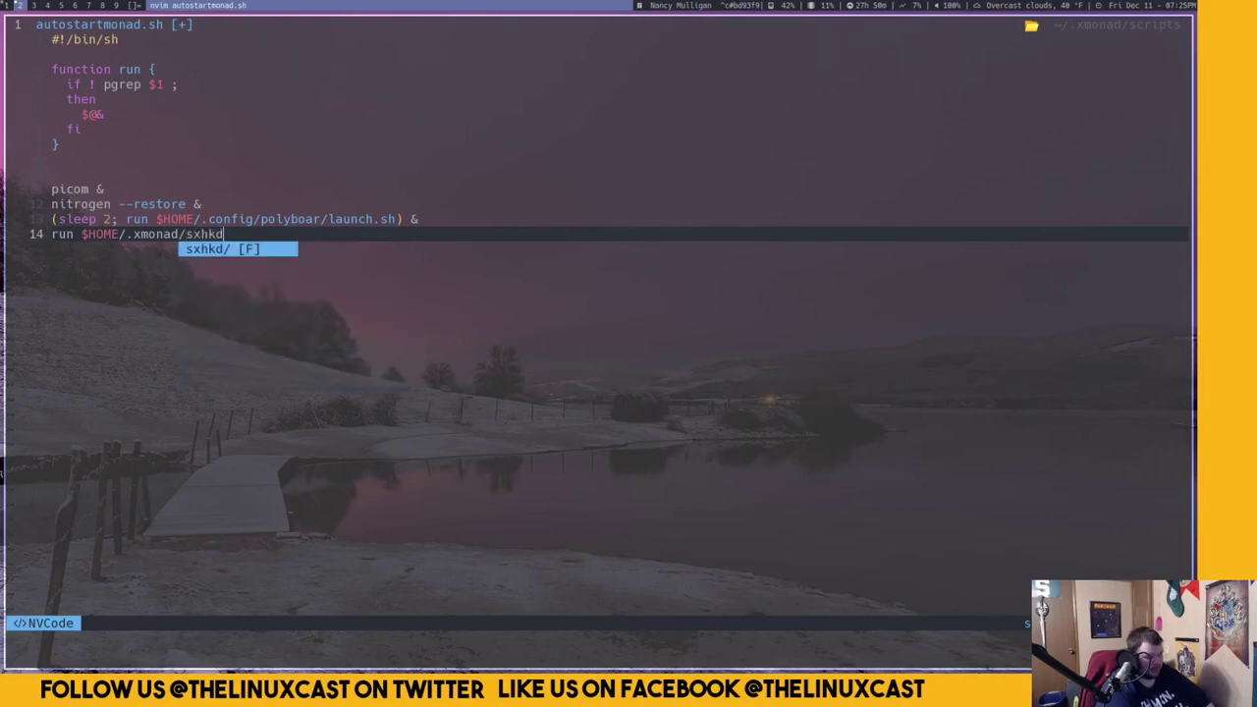
text(/s)
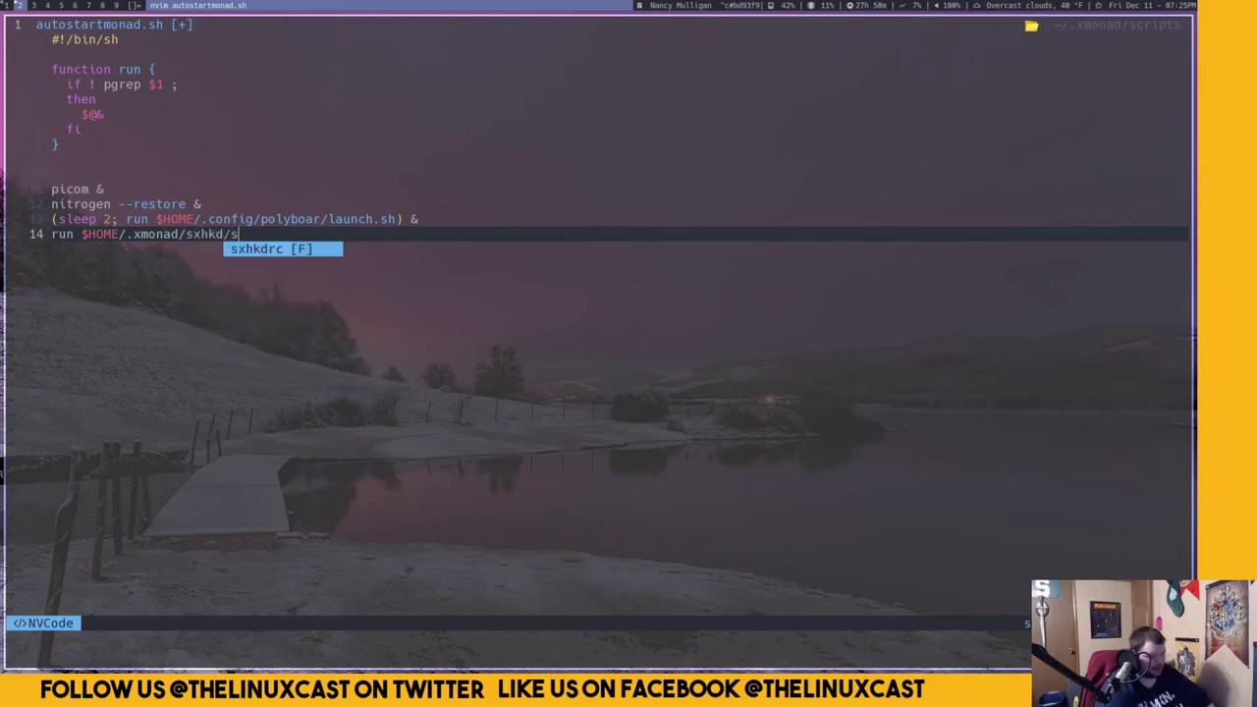
text(xhkdrc )
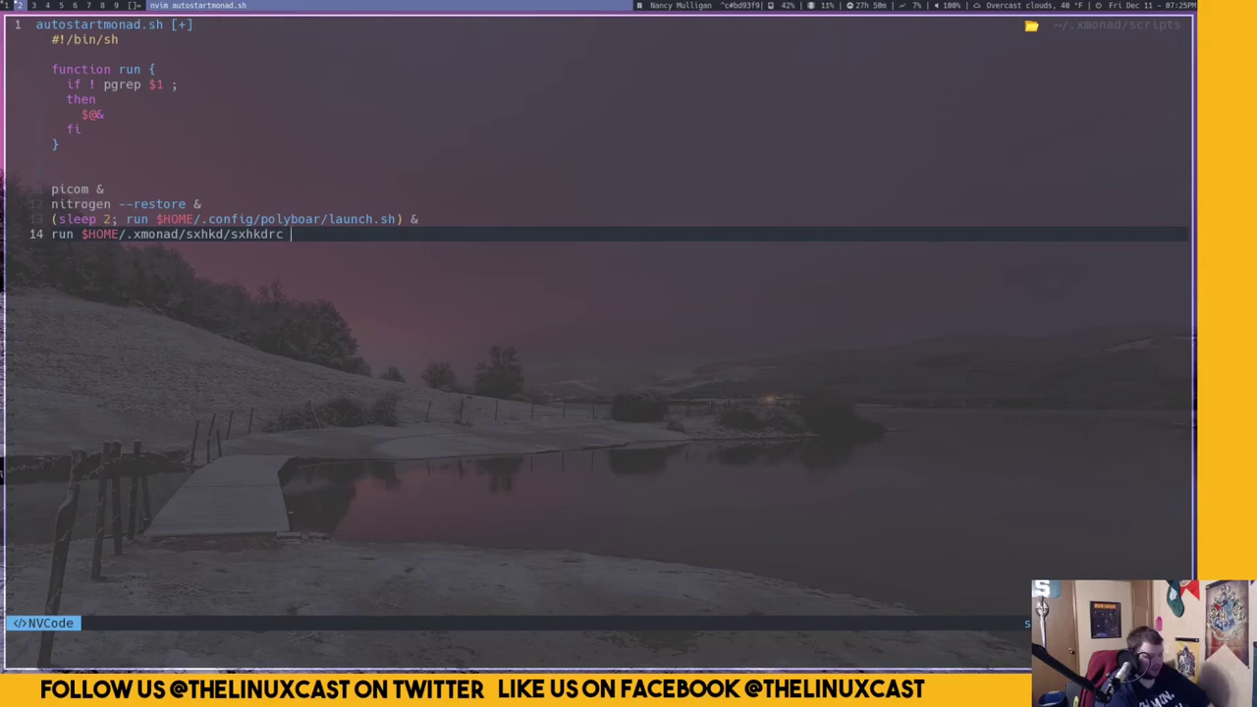
text(&)
Write autostartmonad.sh, quit the editor and close the terminal
key(Escape)
text(:wq)
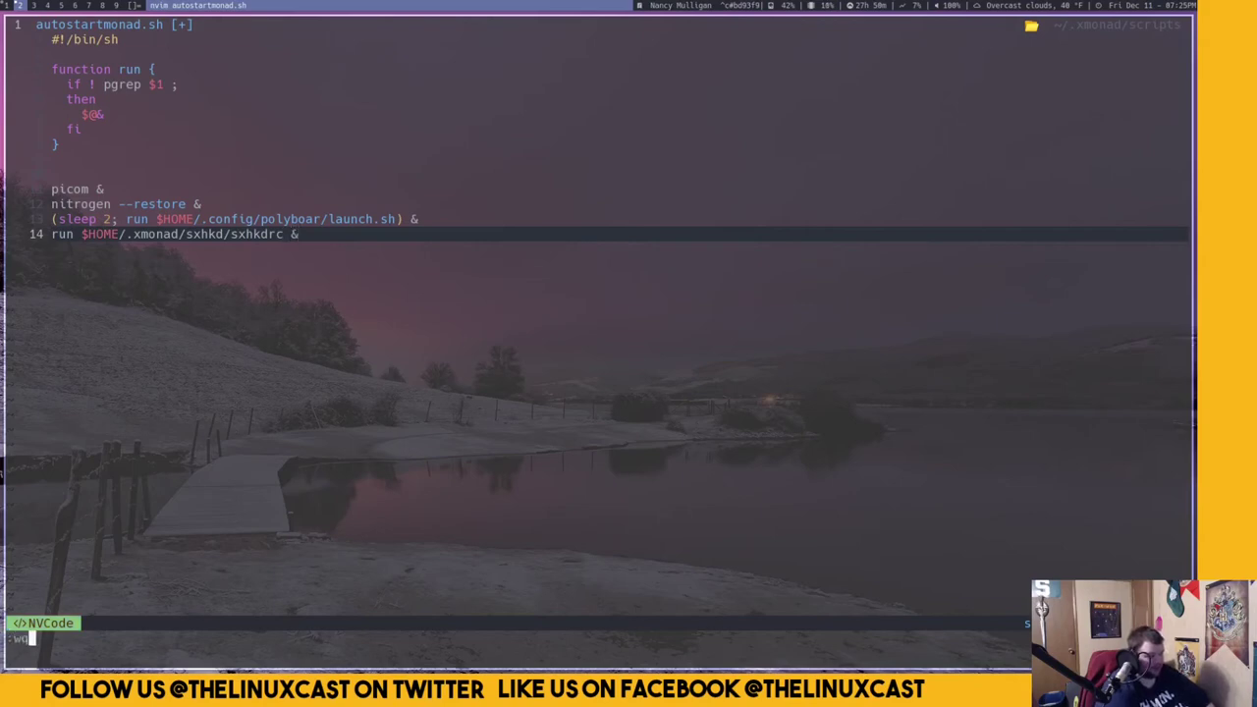
key(Return)
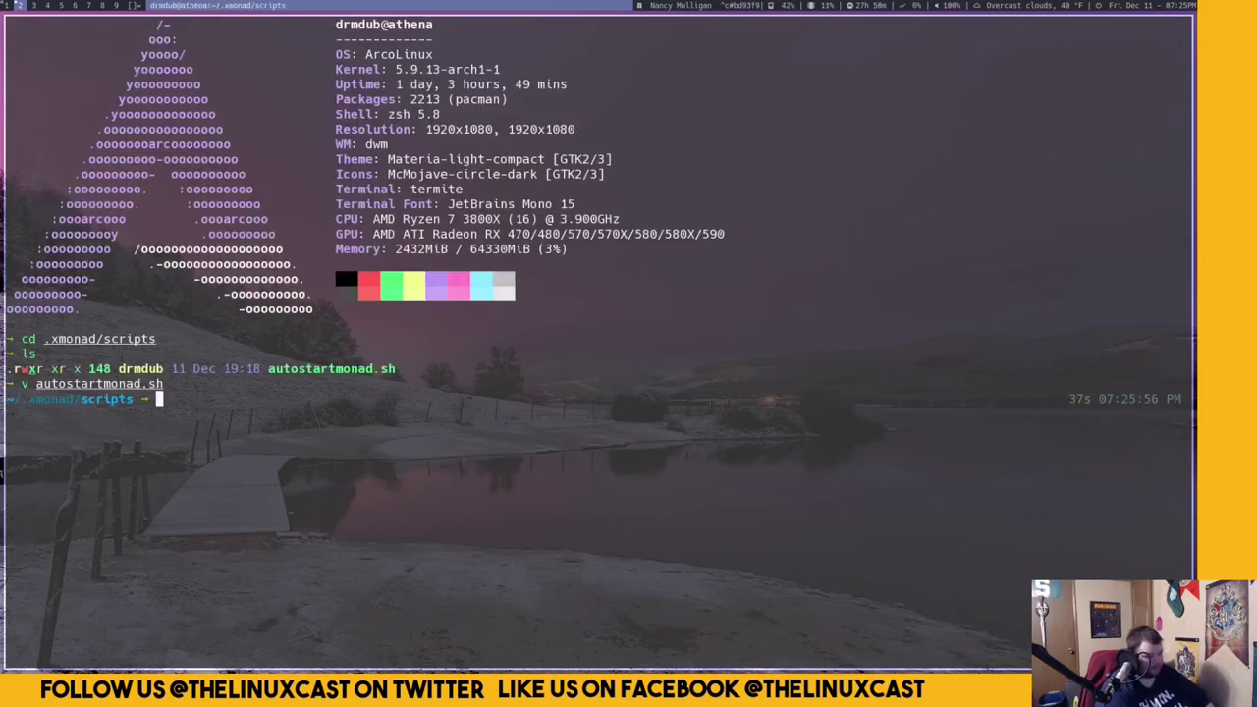
key(super+shift+c)
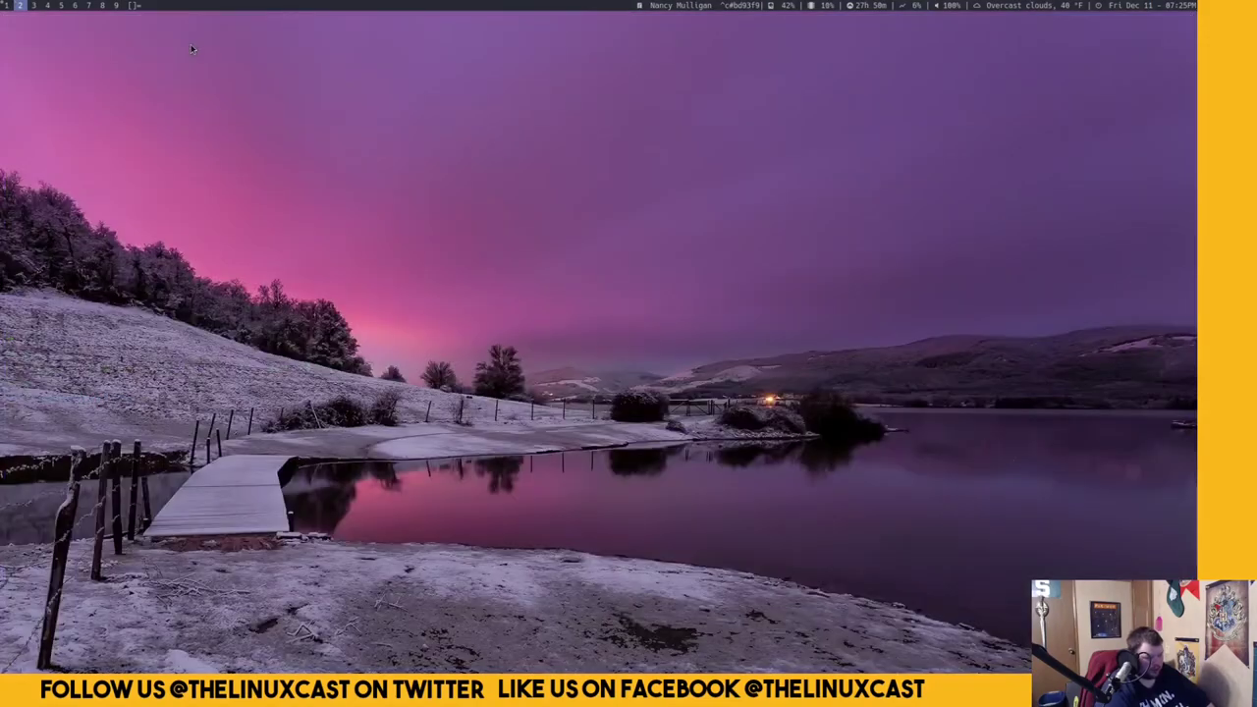
Open a new terminal on workspace 2, change to ~/.xmonad and open xmonad.hs in the editor
key(super+2)
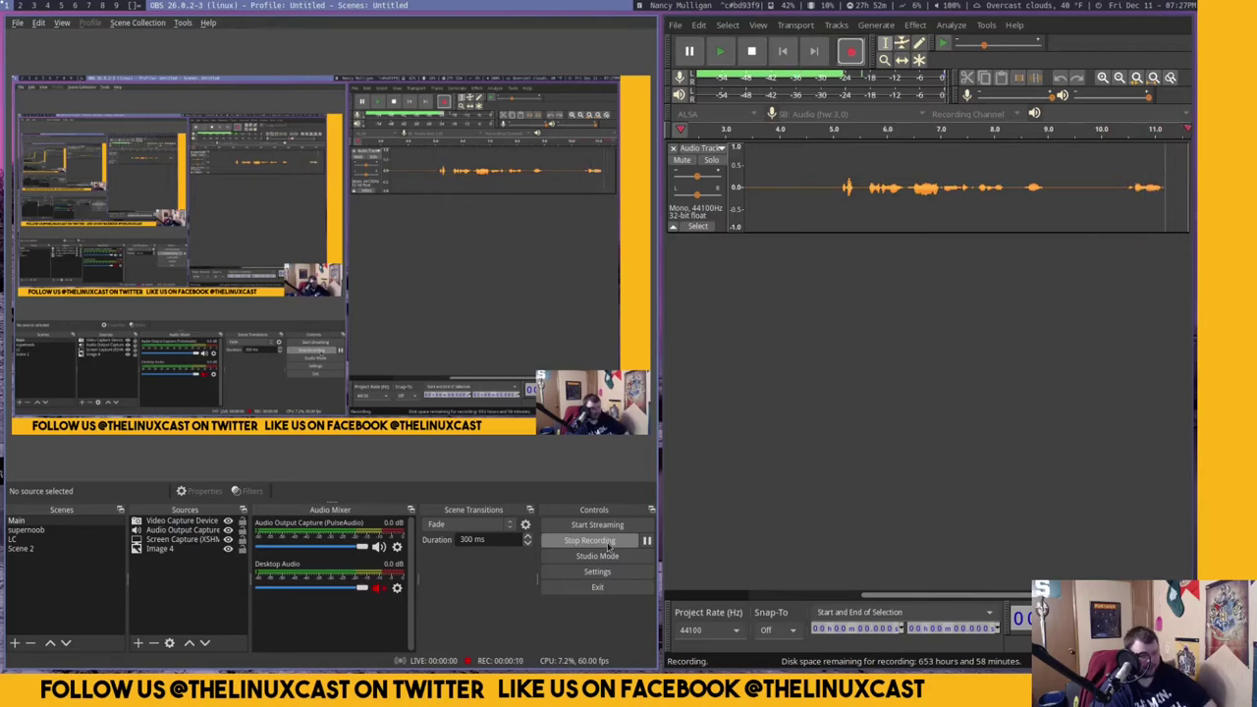
key(super+2)
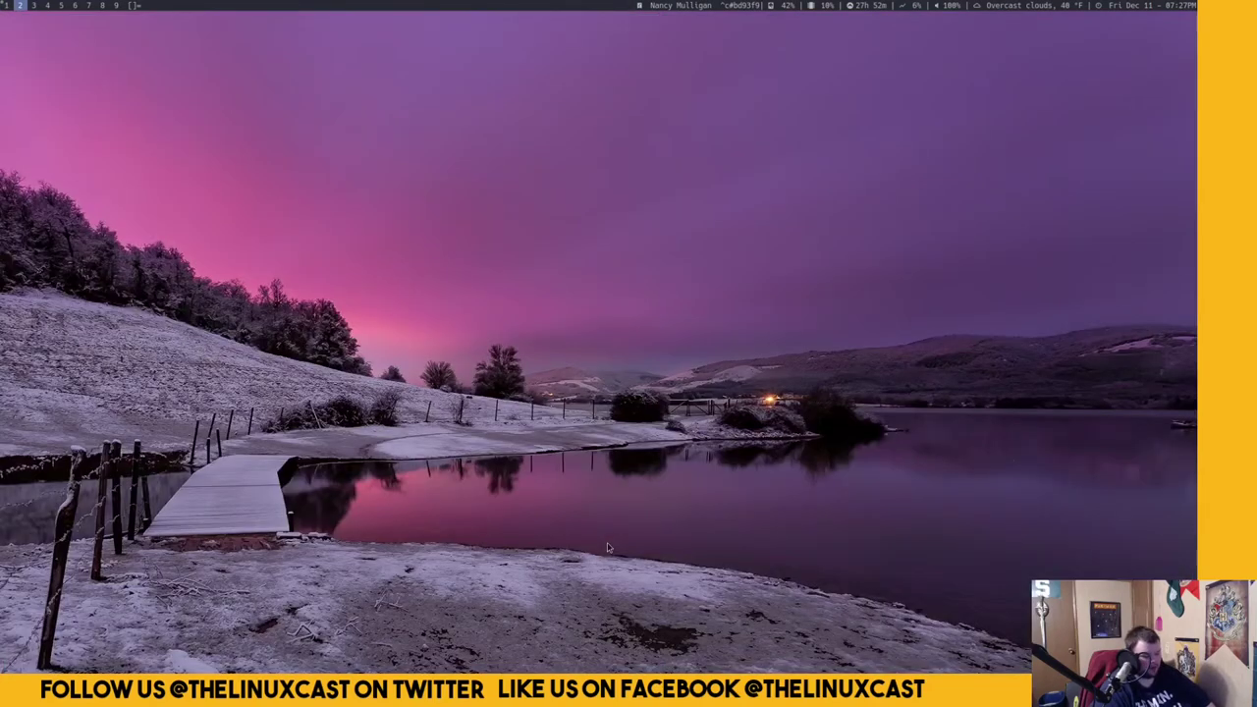
key(super+Return)
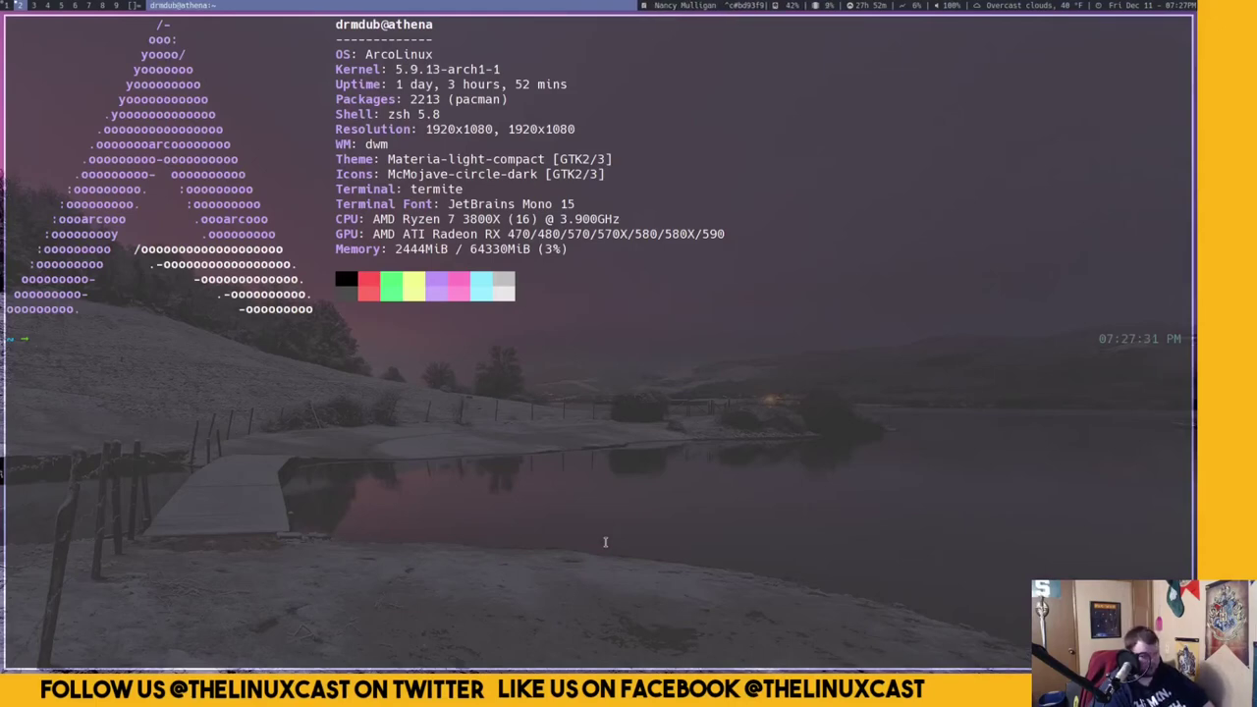
text(cd .xmonad/)
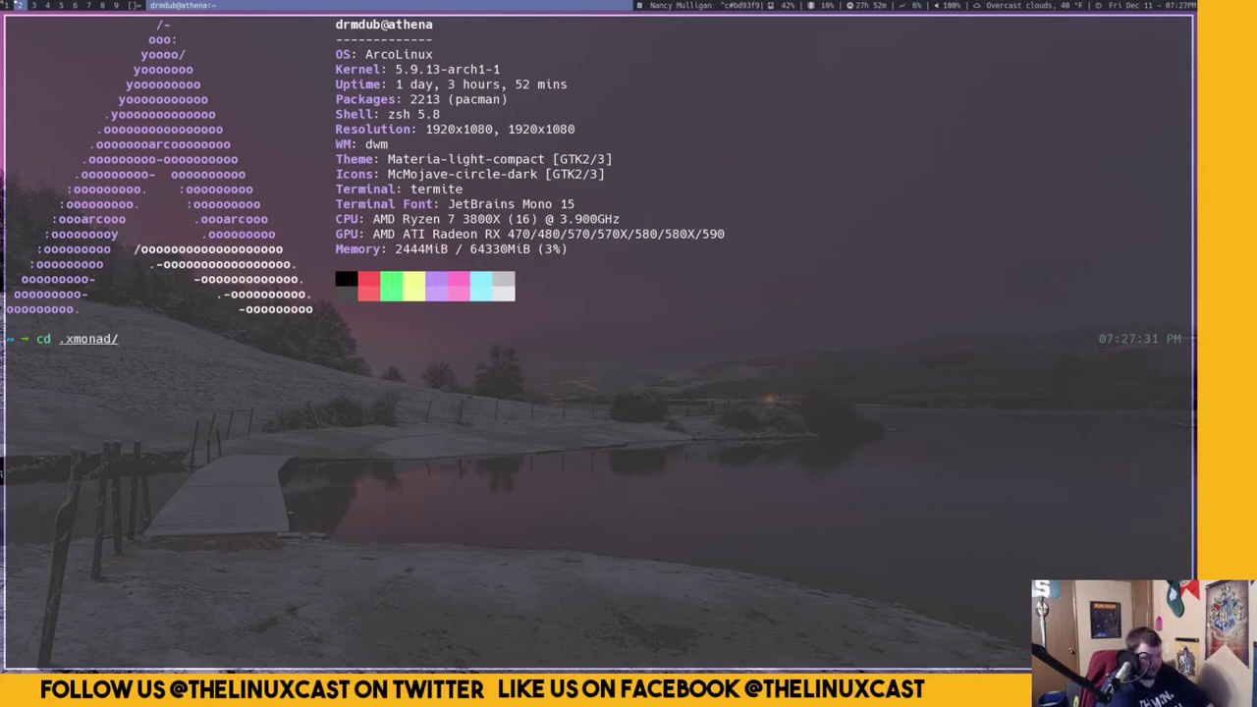
key(Return)
text(v)
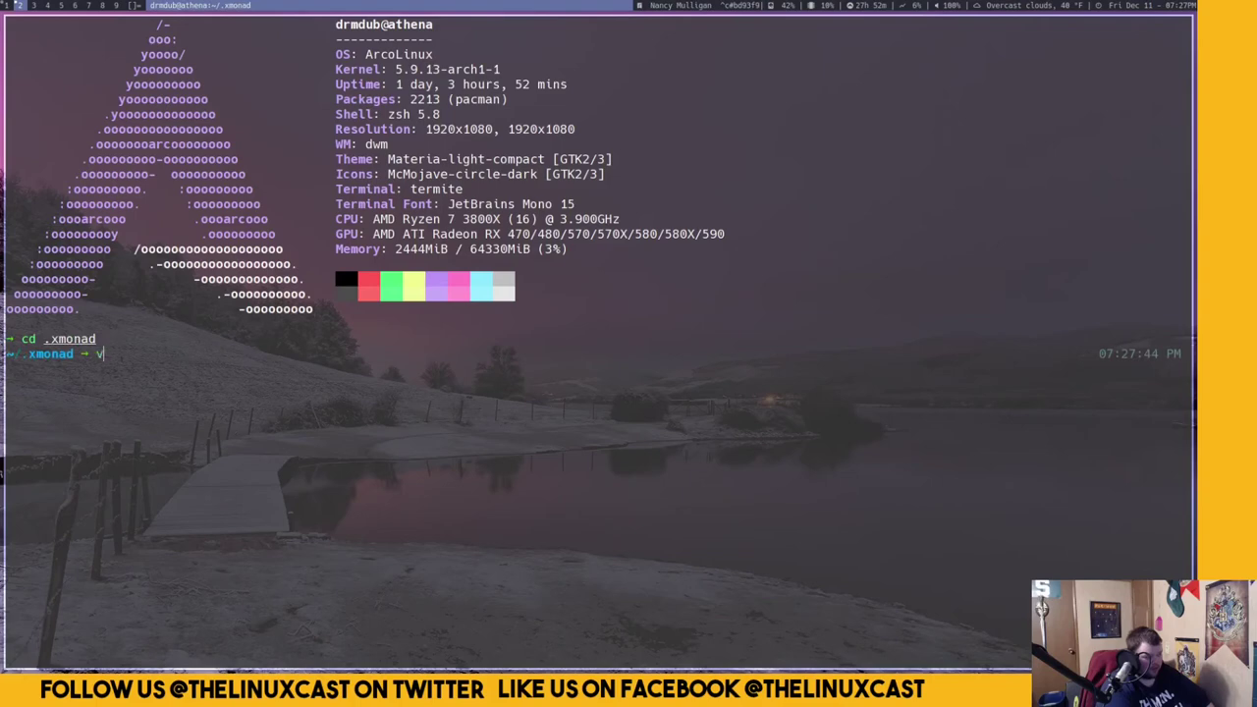
text( xmonad.hs)
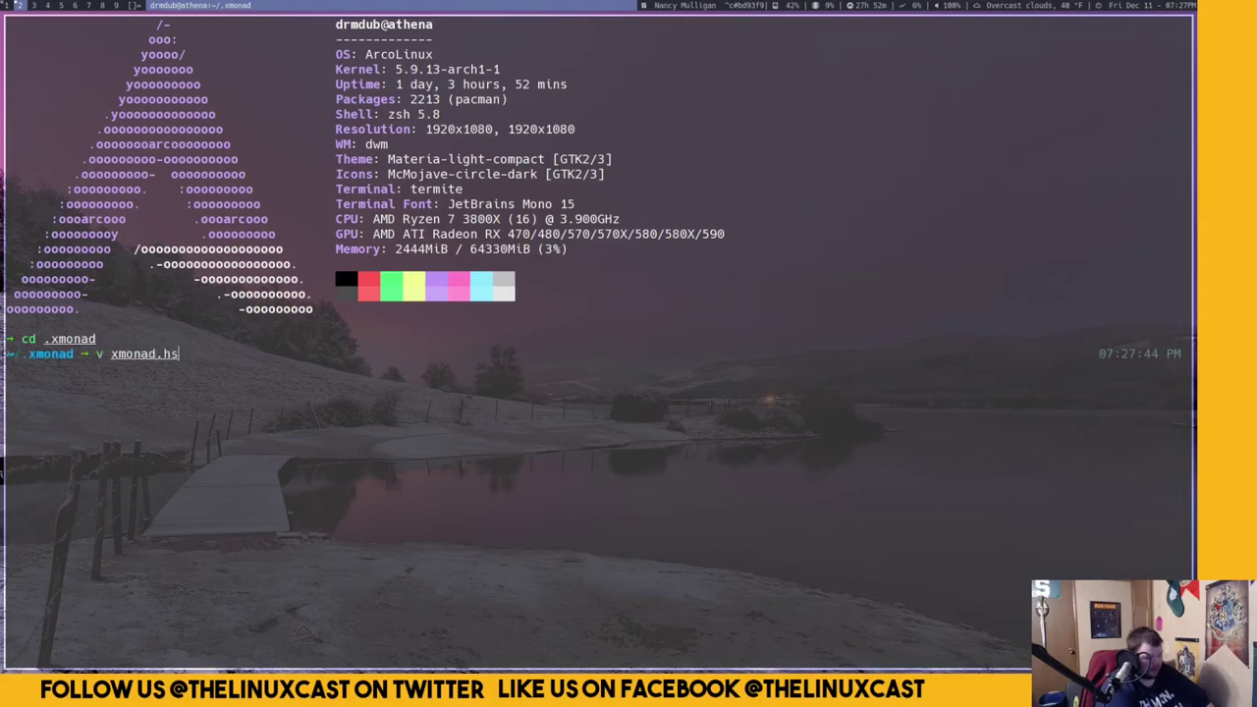
key(Return)
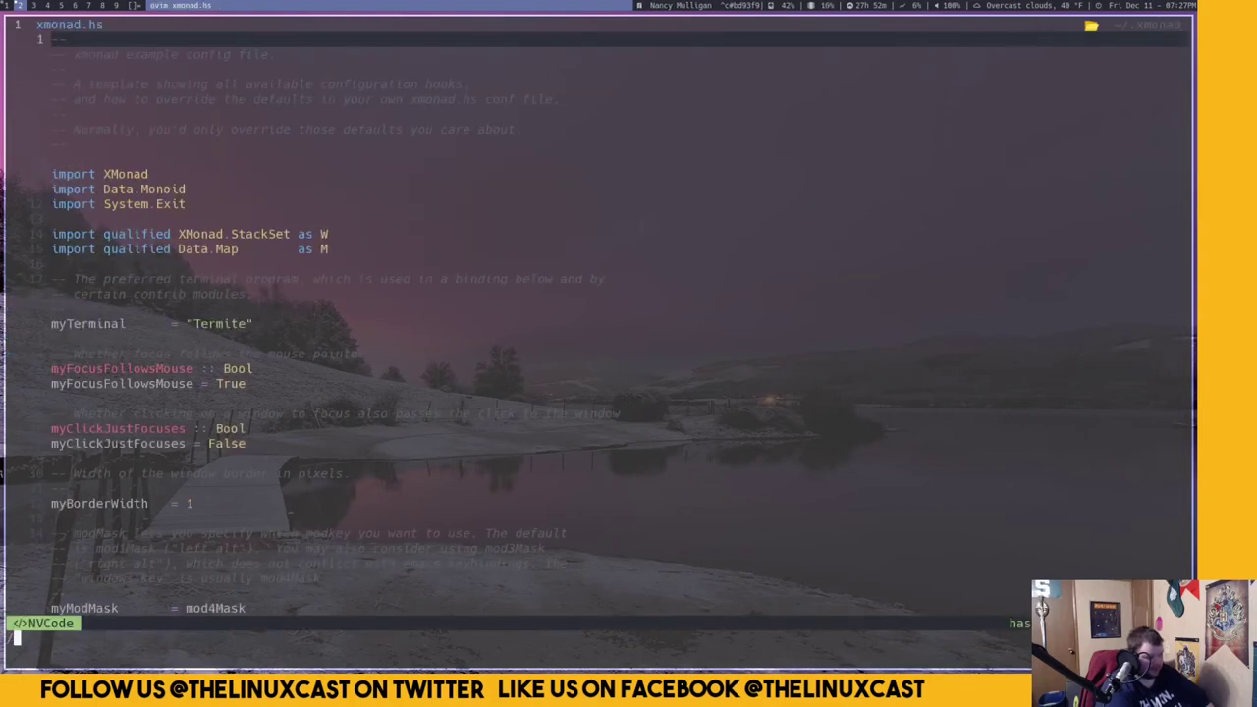
Search xmonad.hs for "myStart" and go to the autostartmonad.sh spawn line under myStartupHook
text(/myStart)
key(Return)
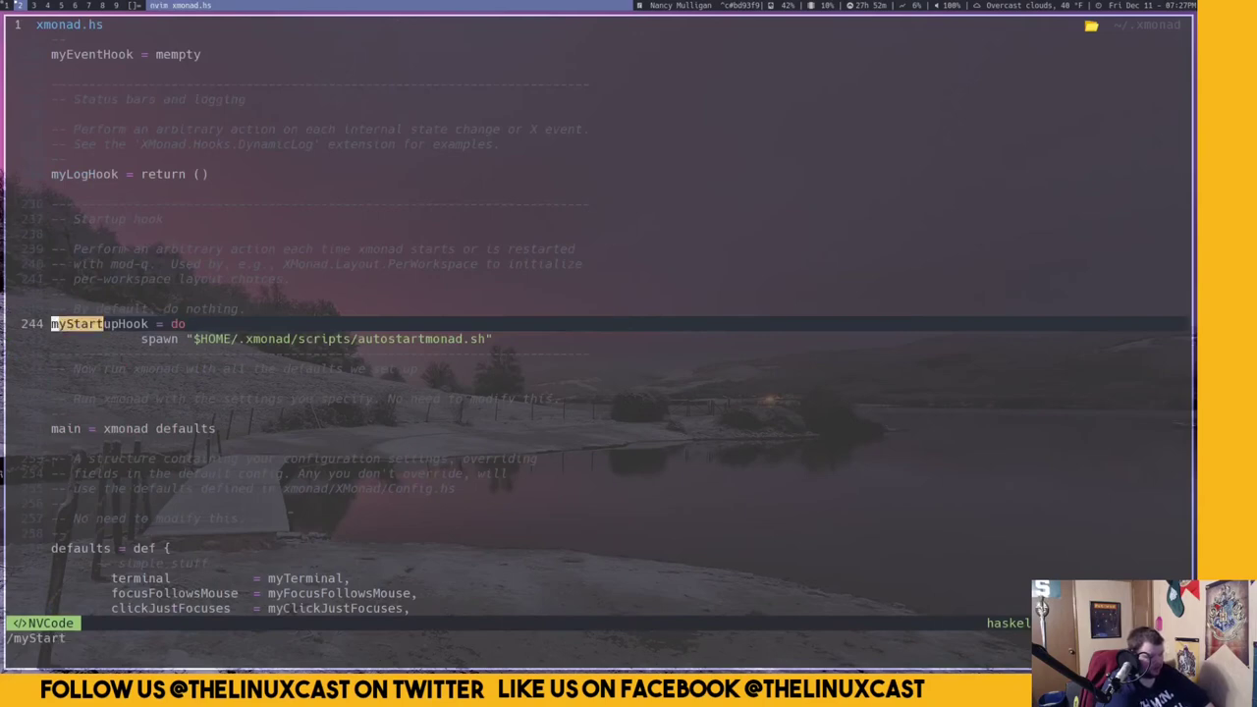
key(j)
key(j)
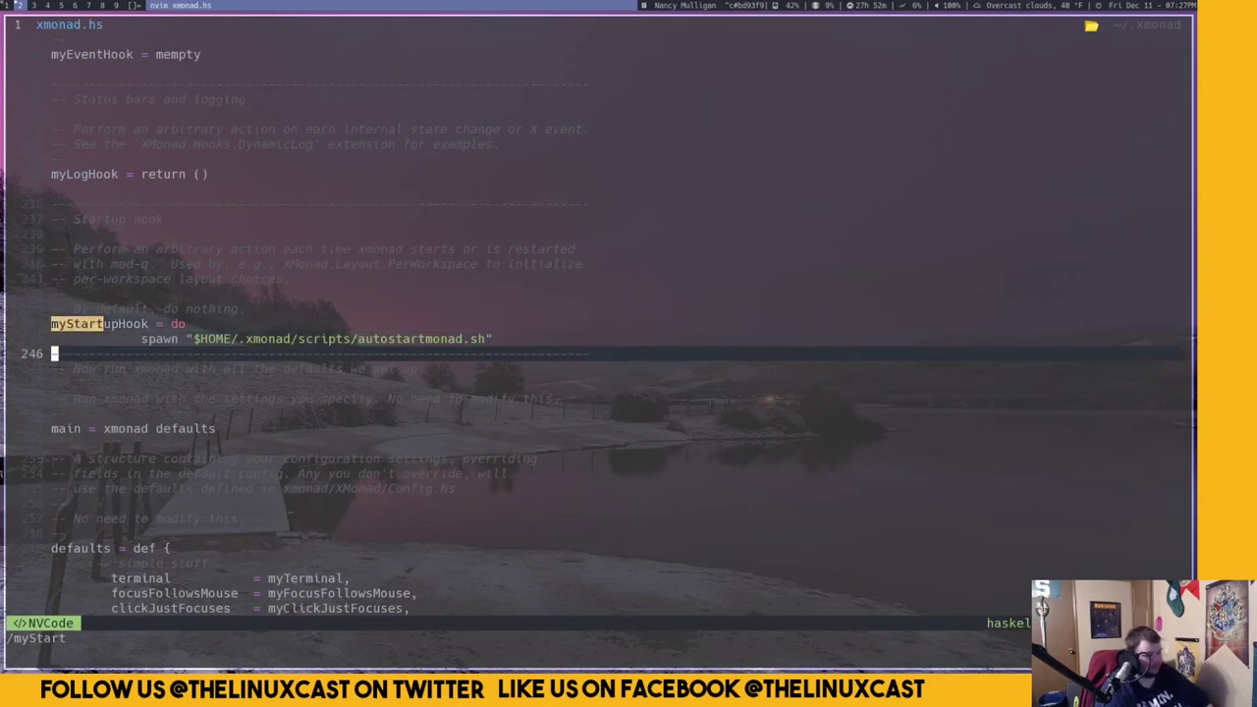
key(j)
key(k)
key(k)
key(k)
key(j)
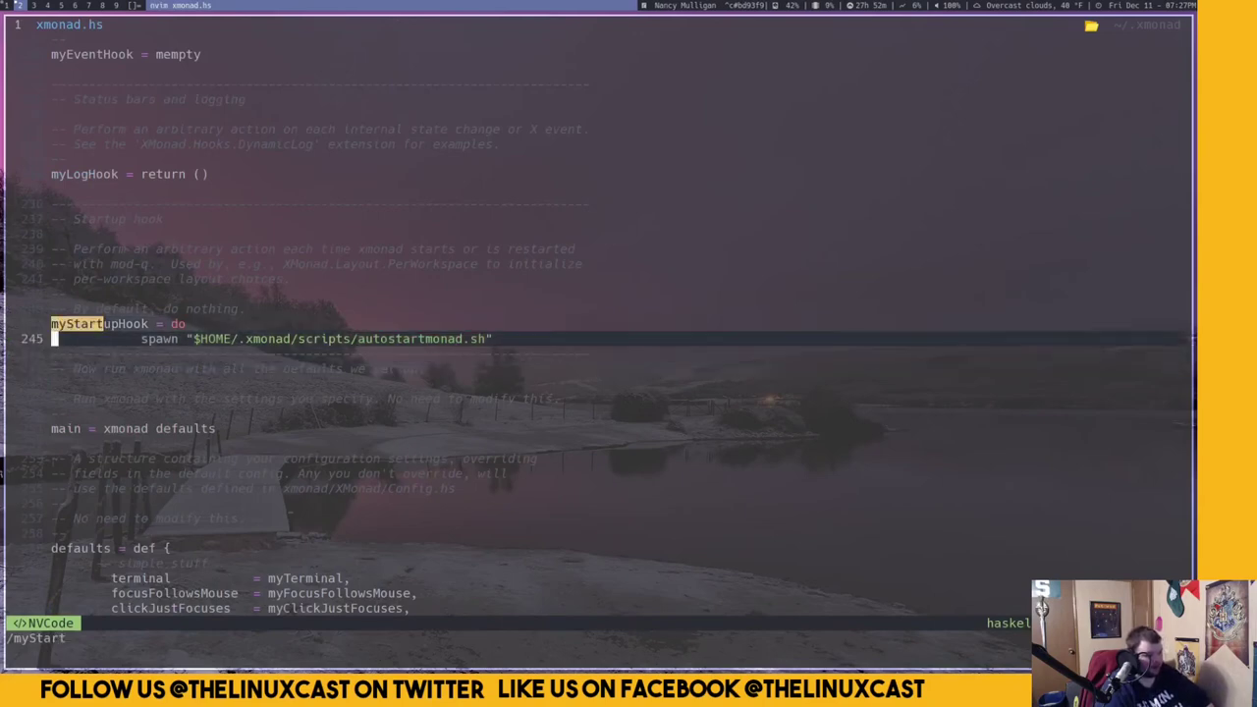
key(j)
key(k)
key(k)
key(j)
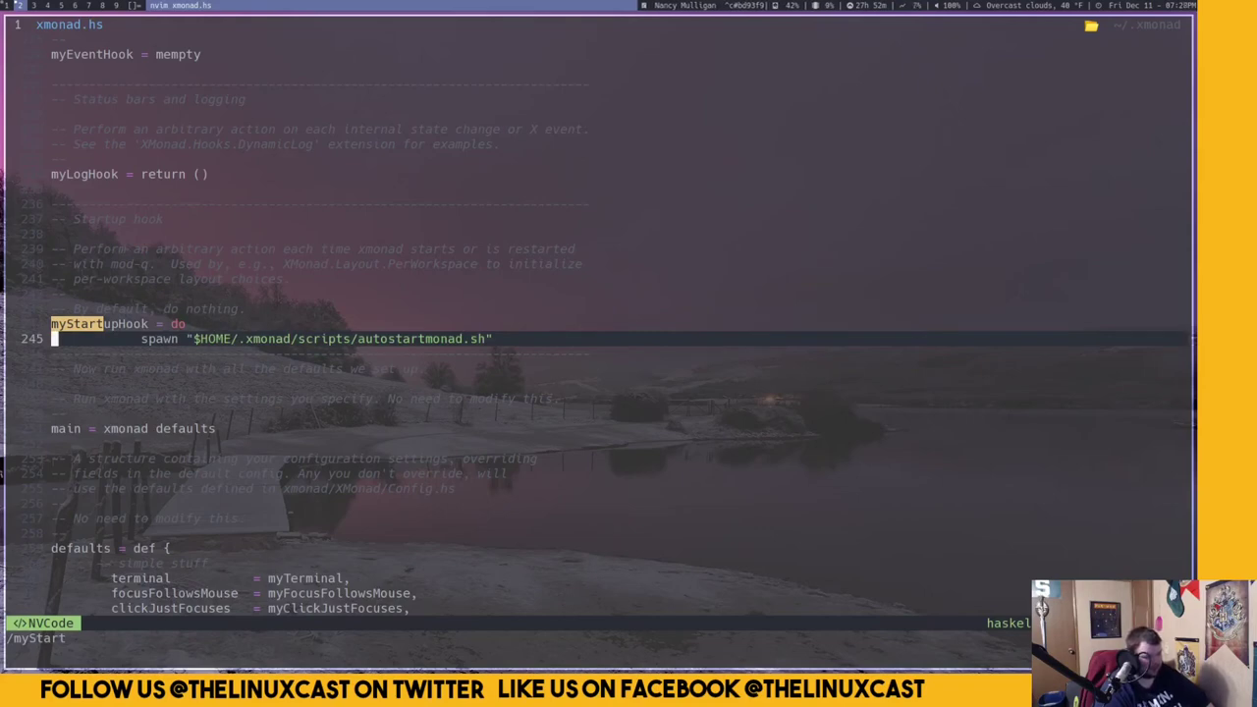
Open a second terminal beside the editor, change to /etc/skel/.xmonad and open its xmonad.hs
key(super+Return)
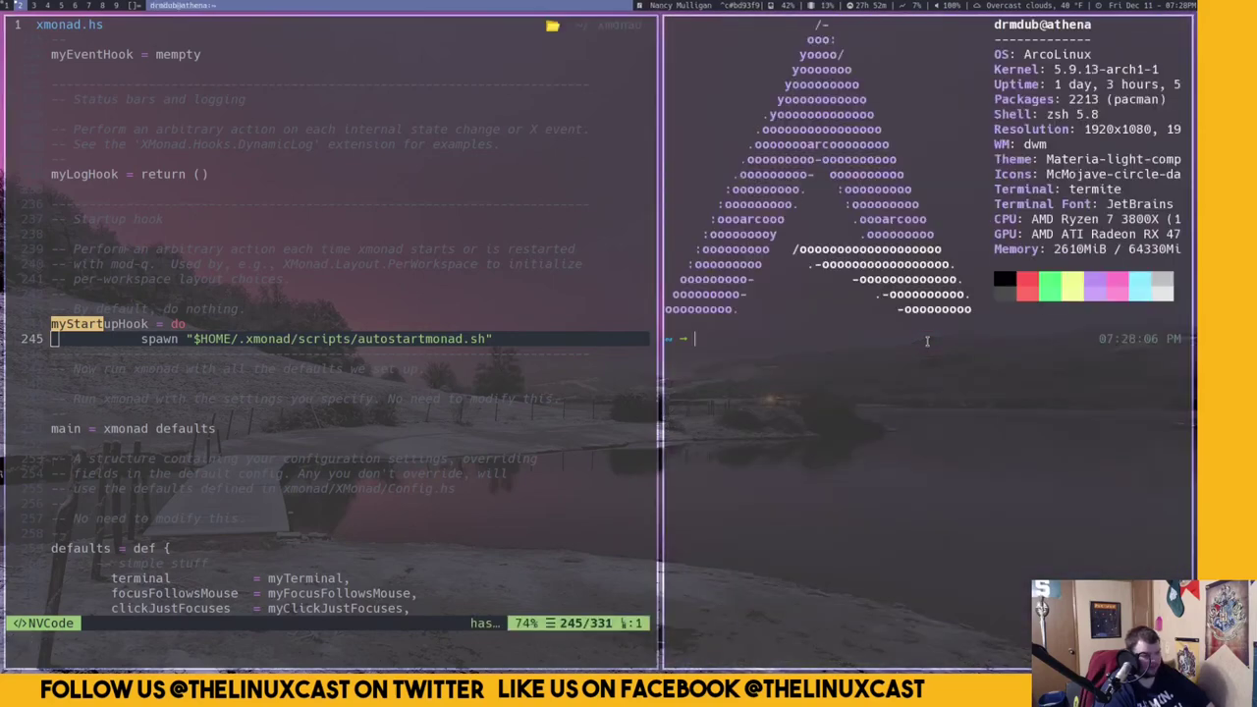
text(cd )
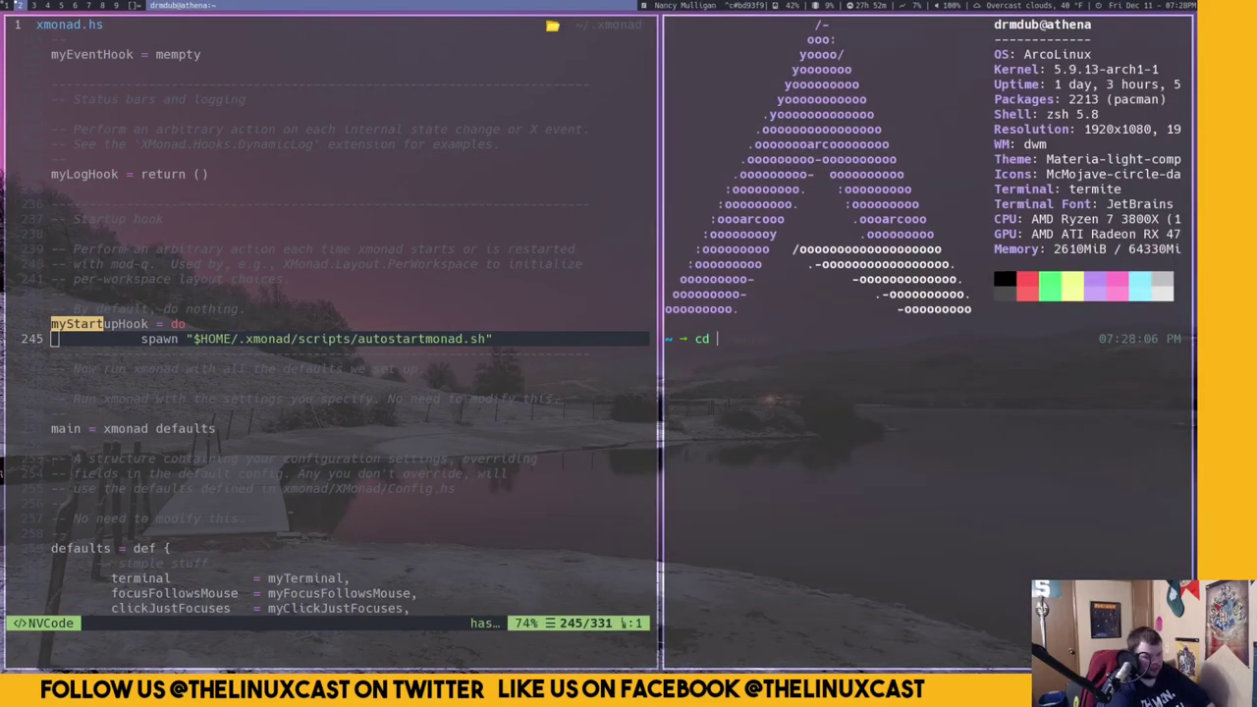
text(/etc/skel)
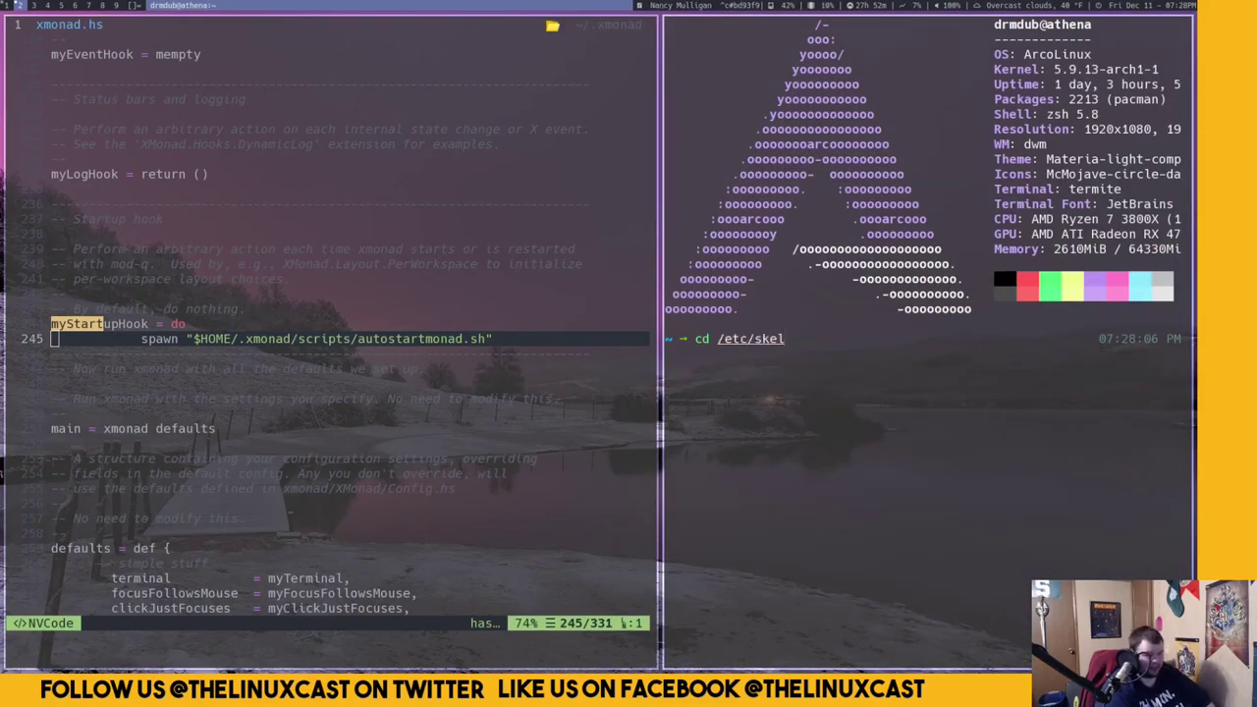
text(/.xmonad)
key(Return)
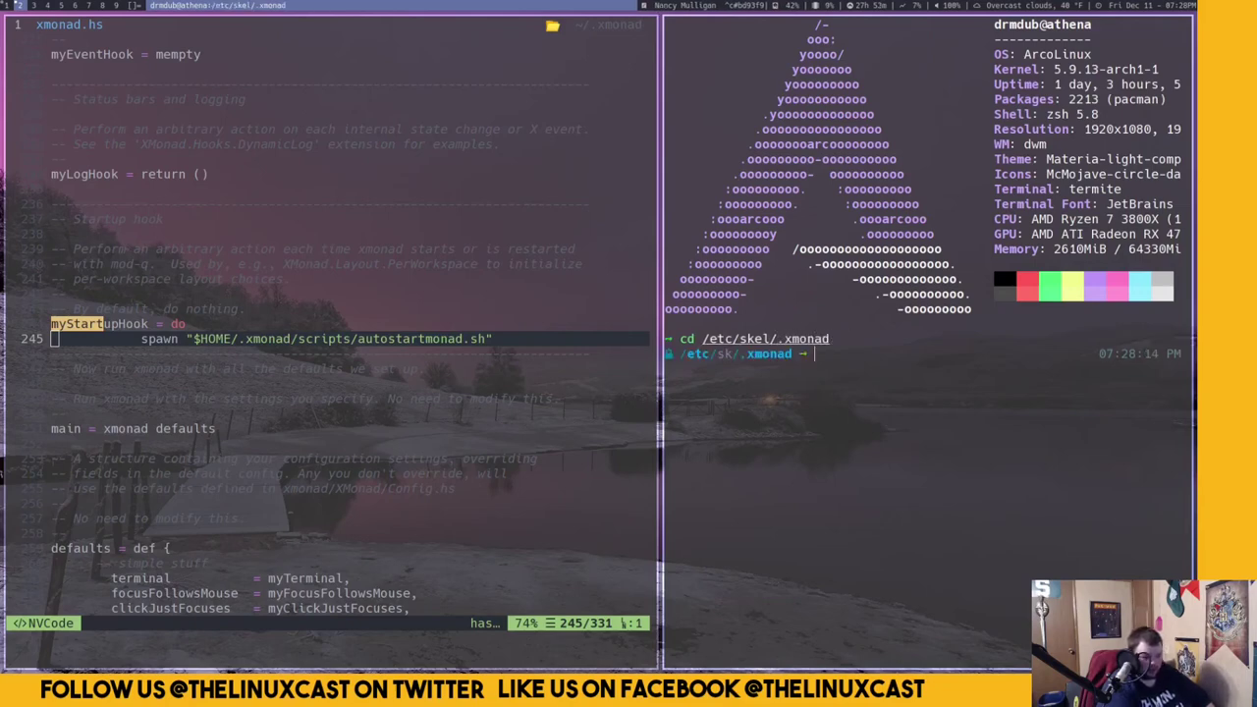
text(v xmonad.hs)
key(Return)
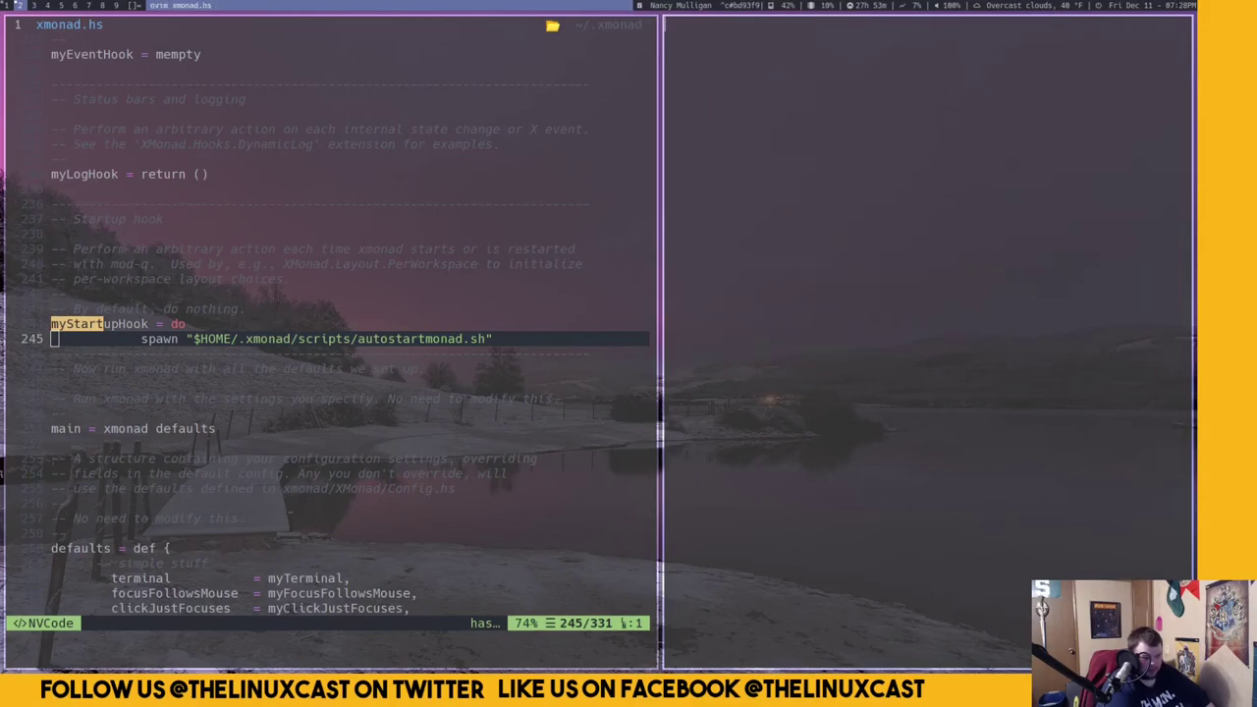
Look through the /etc/skel version of xmonad.hs and compare its myStartupHook section with the one in ~/.xmonad
key(ctrl+f)
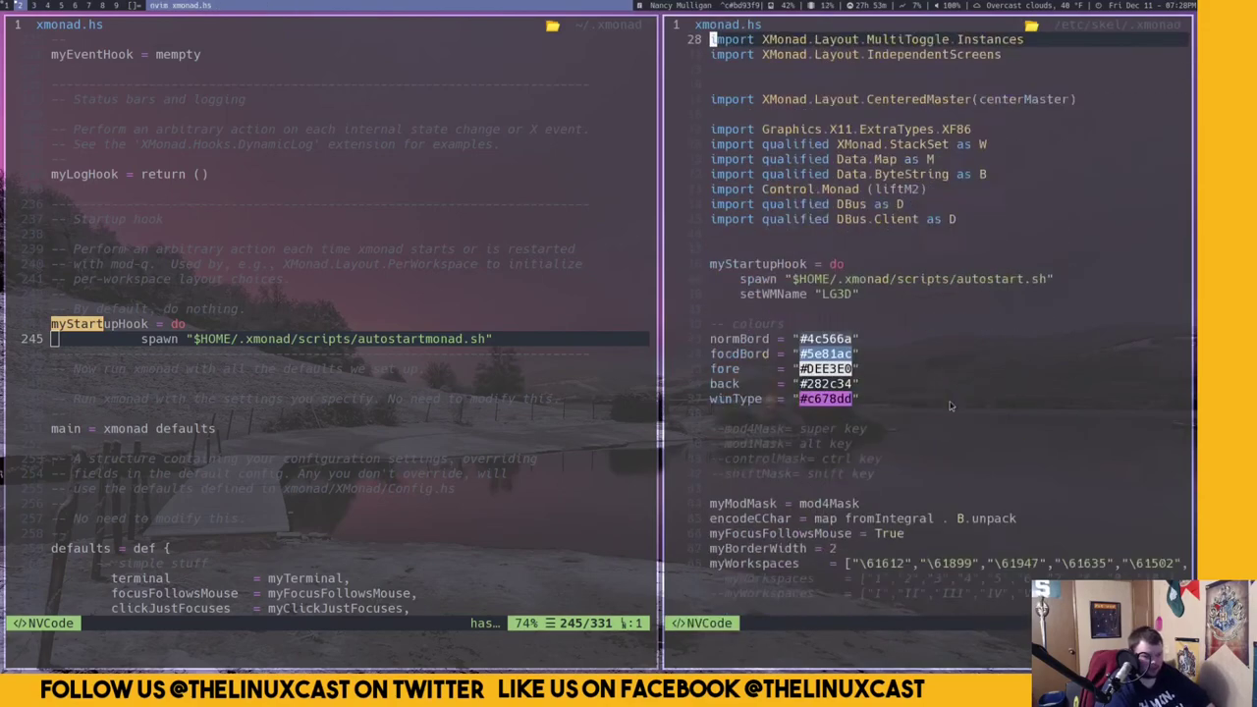
scroll(950, 405, down, 5)
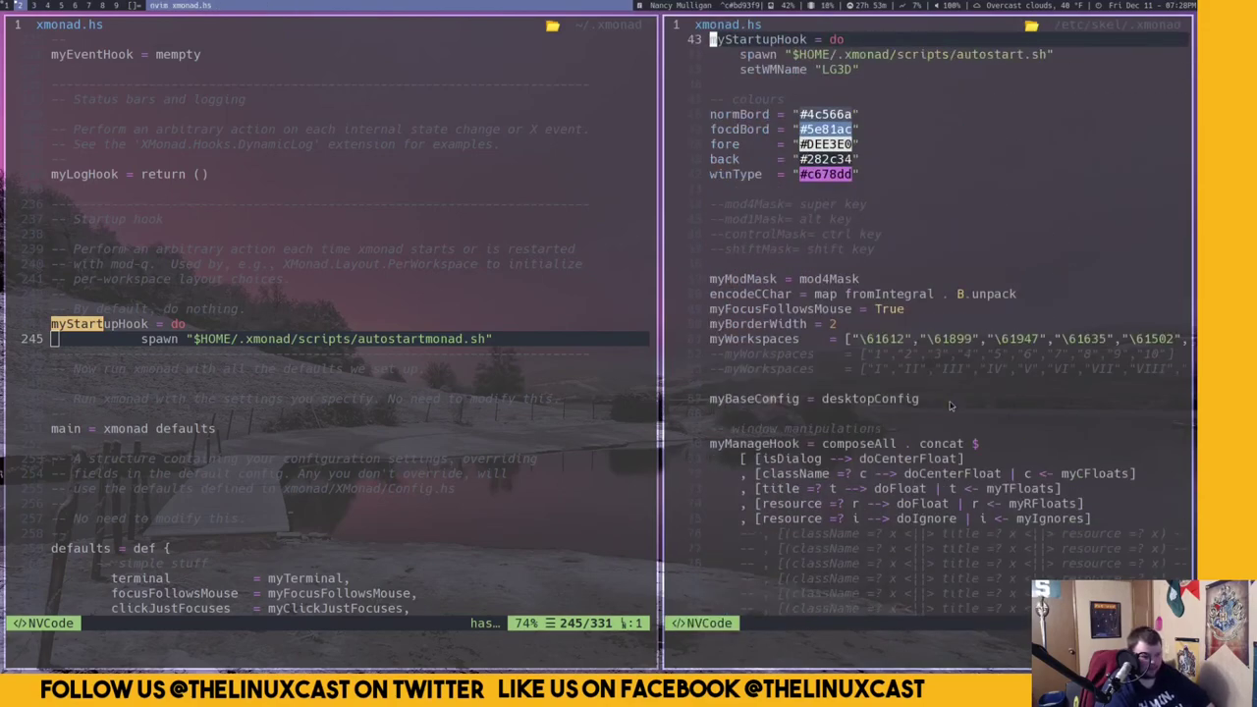
scroll(950, 405, down, 17)
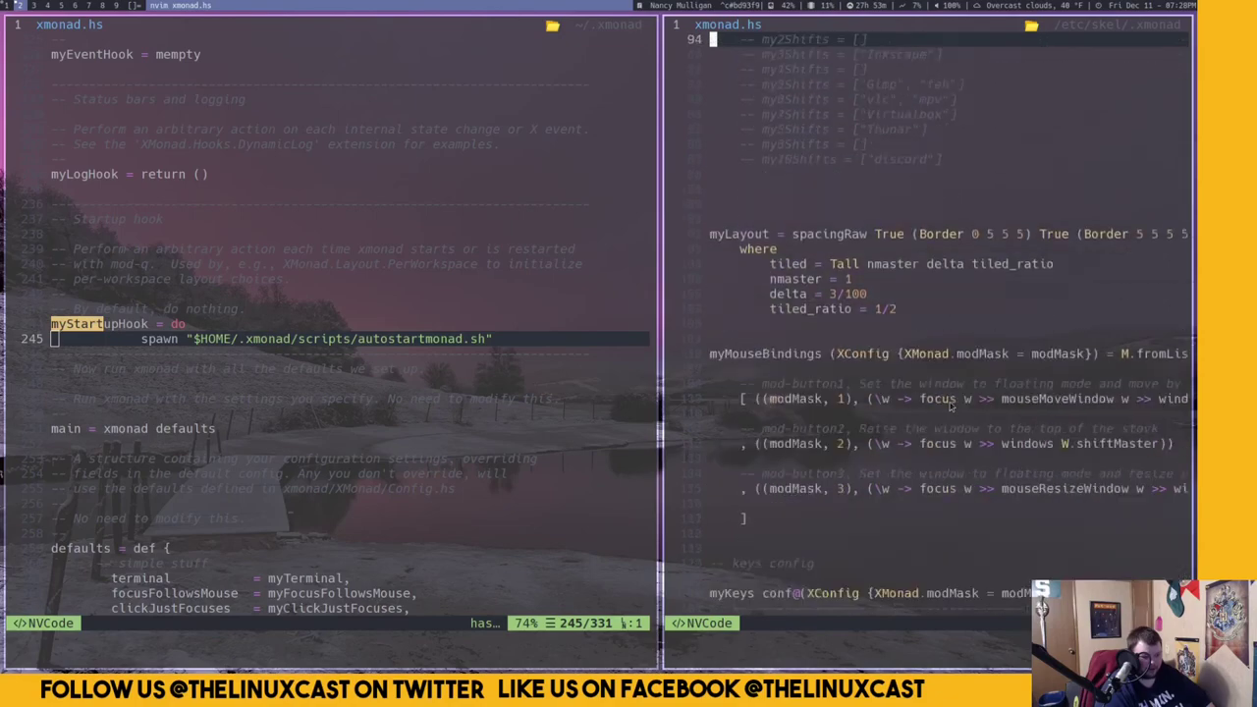
scroll(949, 406, up, 16)
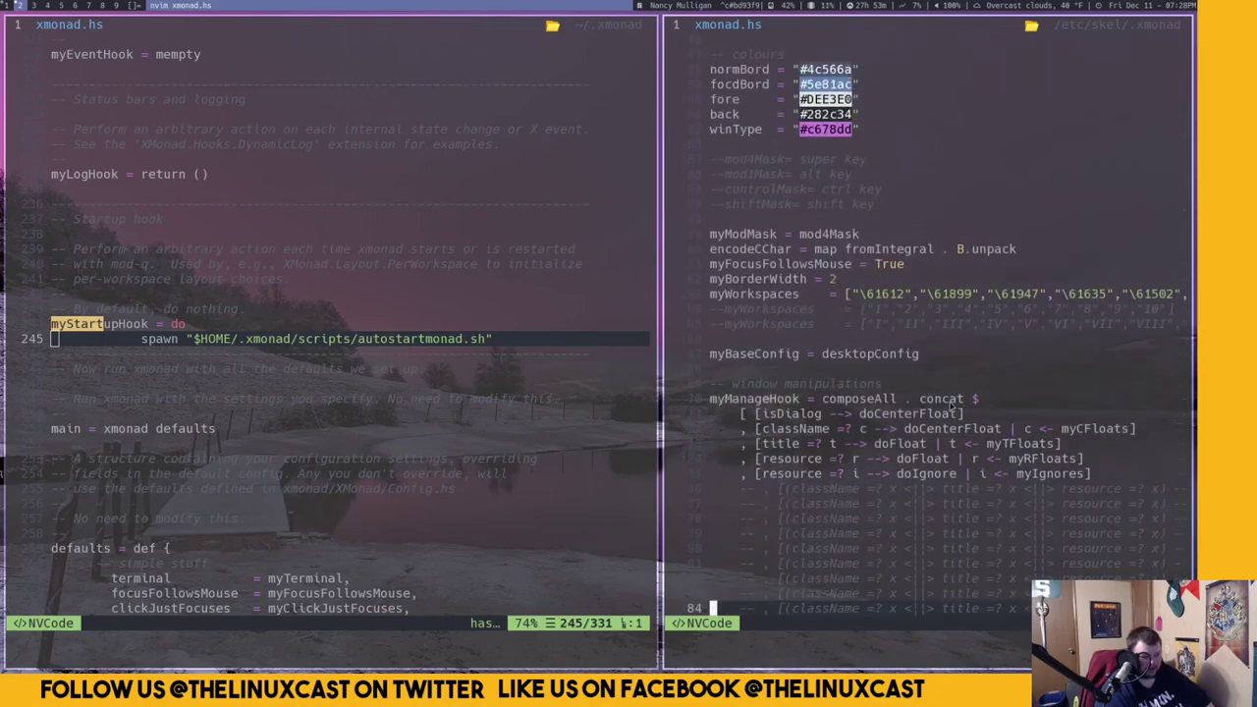
scroll(950, 406, up, 2)
scroll(949, 406, up, 3)
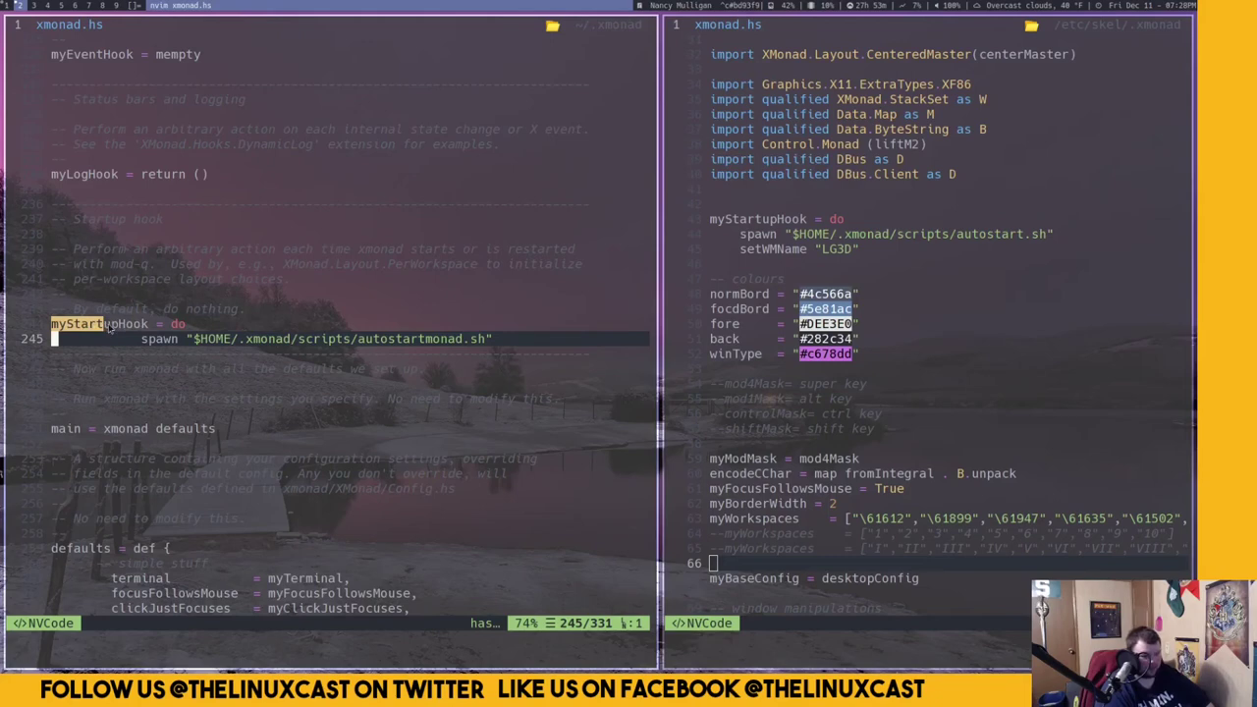
Change the myStartupHook spawn path in ~/.xmonad/xmonad.hs to $HOME/.xmonad/scripts/autostart.sh, then save and close the file
click(106, 354)
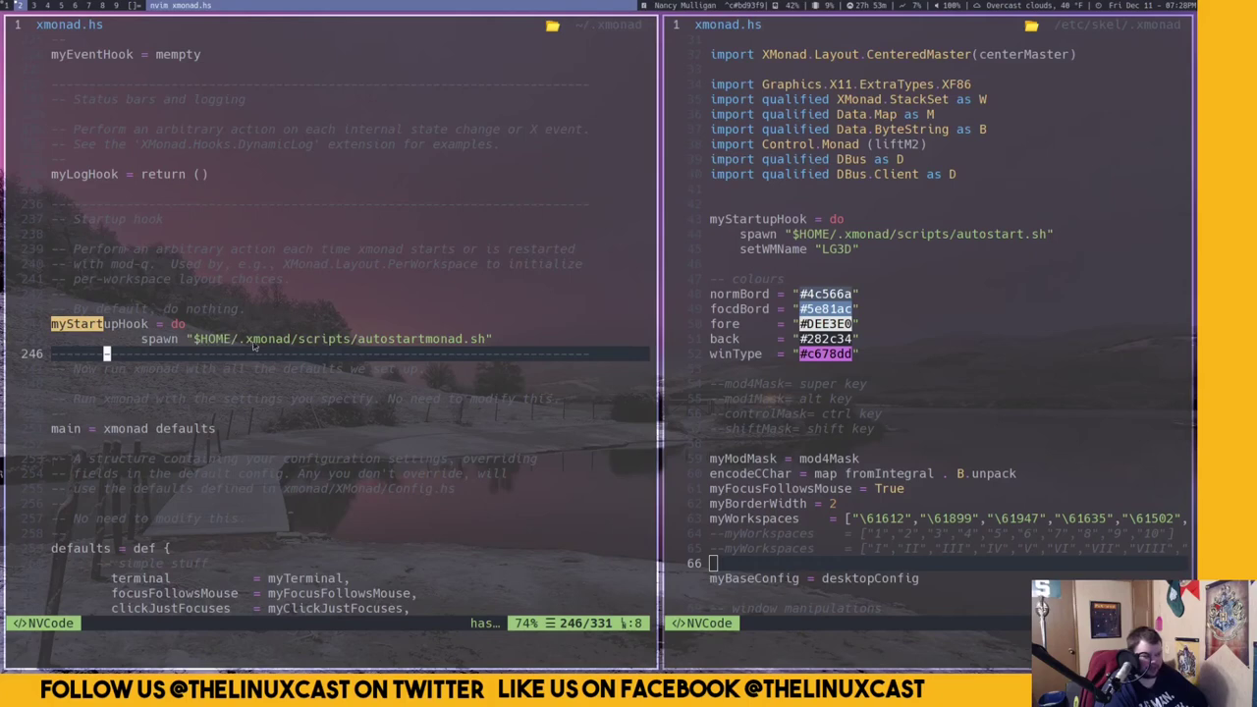
click(384, 339)
key(l)
key(l)
key(l)
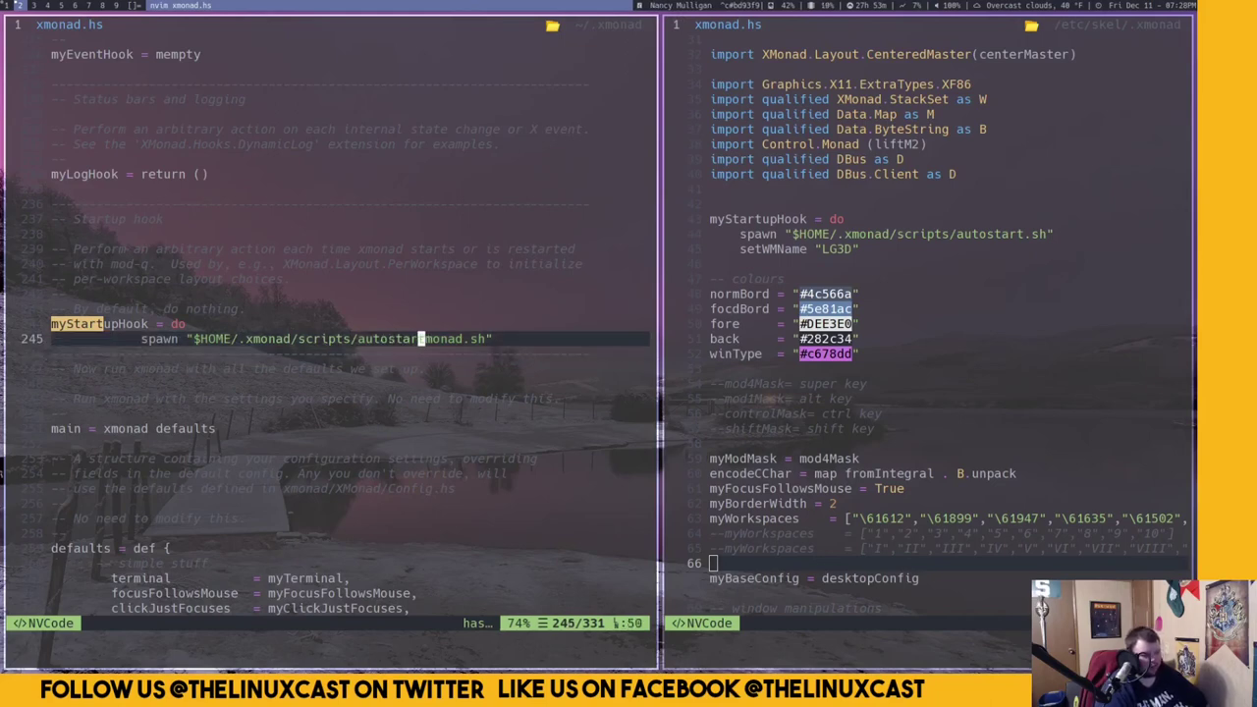
key(x)
key(x)
key(x)
key(x)
key(x)
key(x)
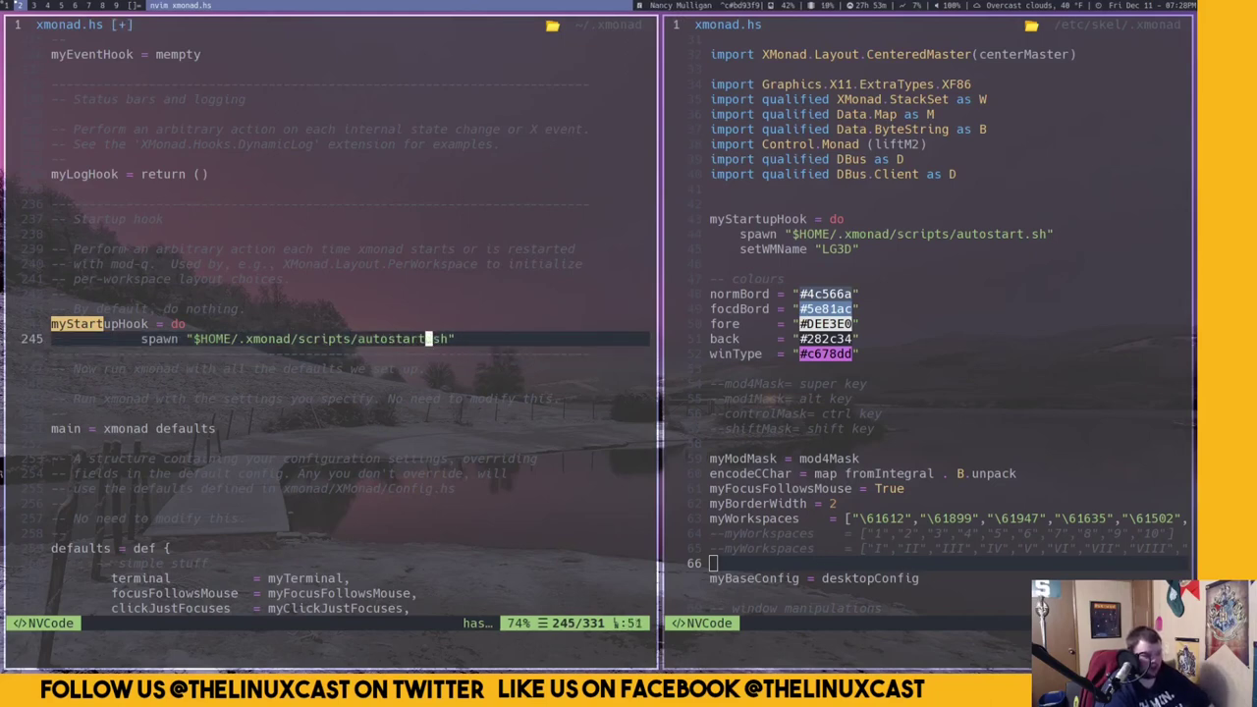
text(:wq)
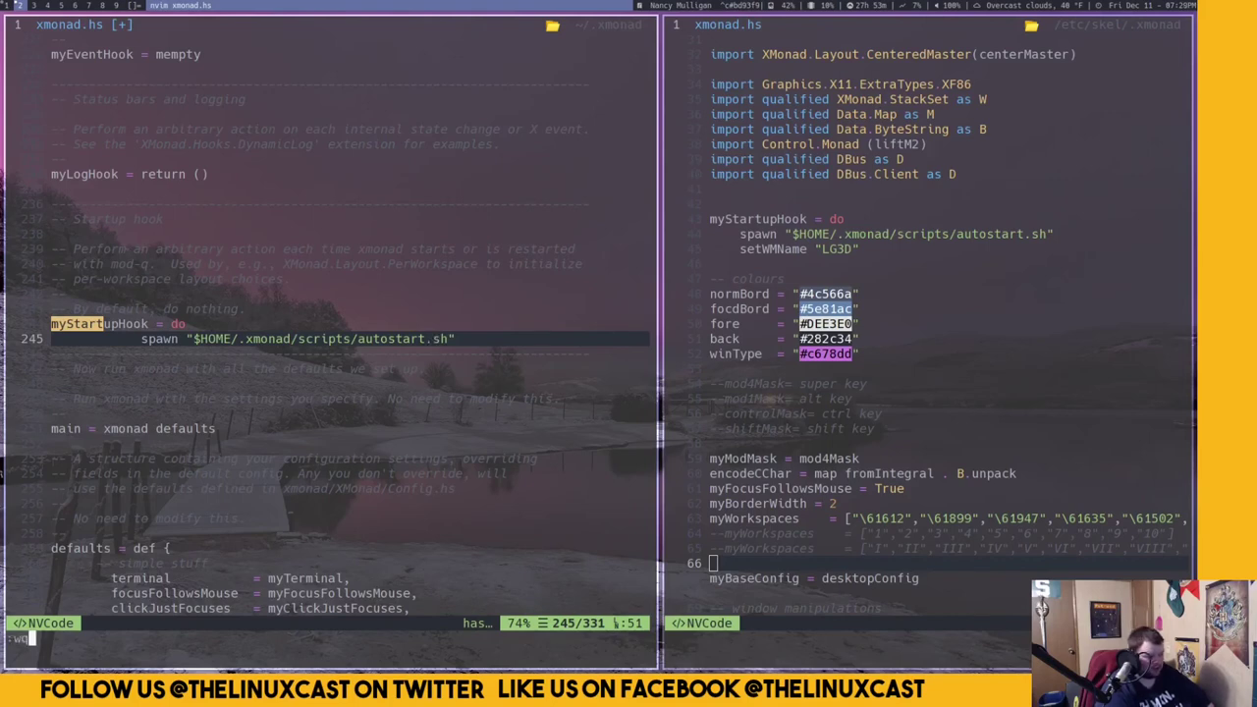
key(Return)
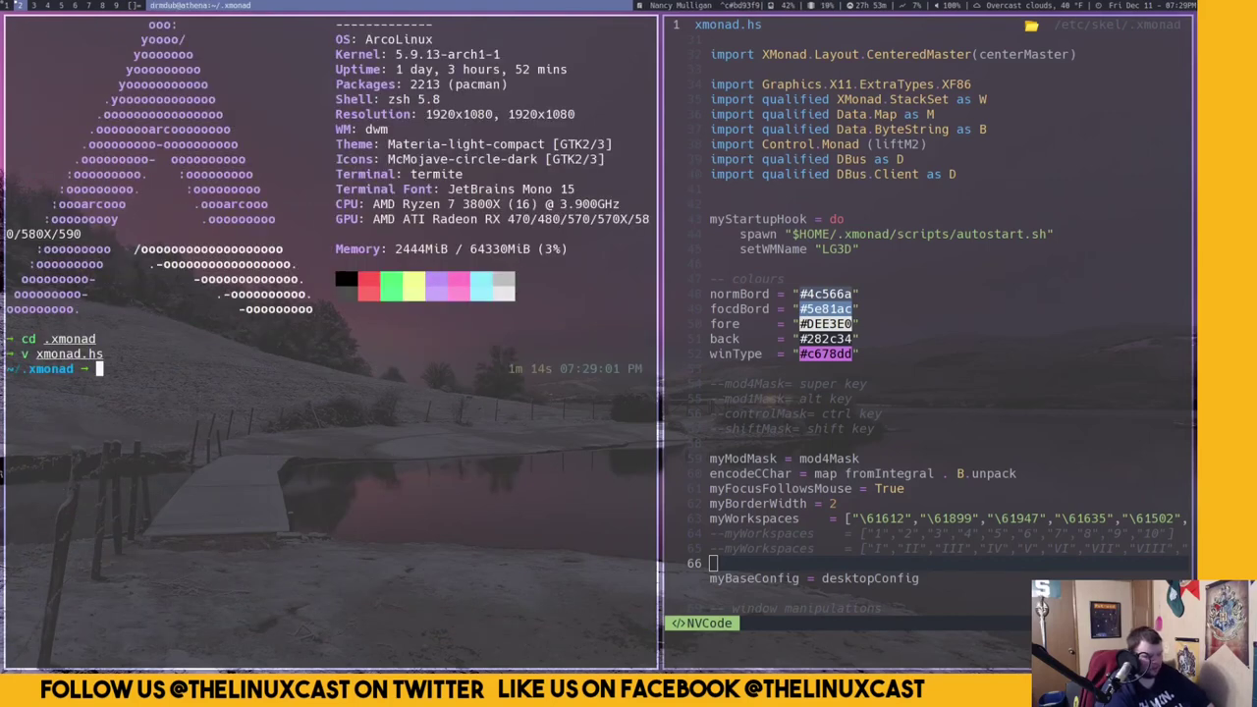
Try to recompile the window manager configuration by running xmonad -recompile
text(xmonad r)
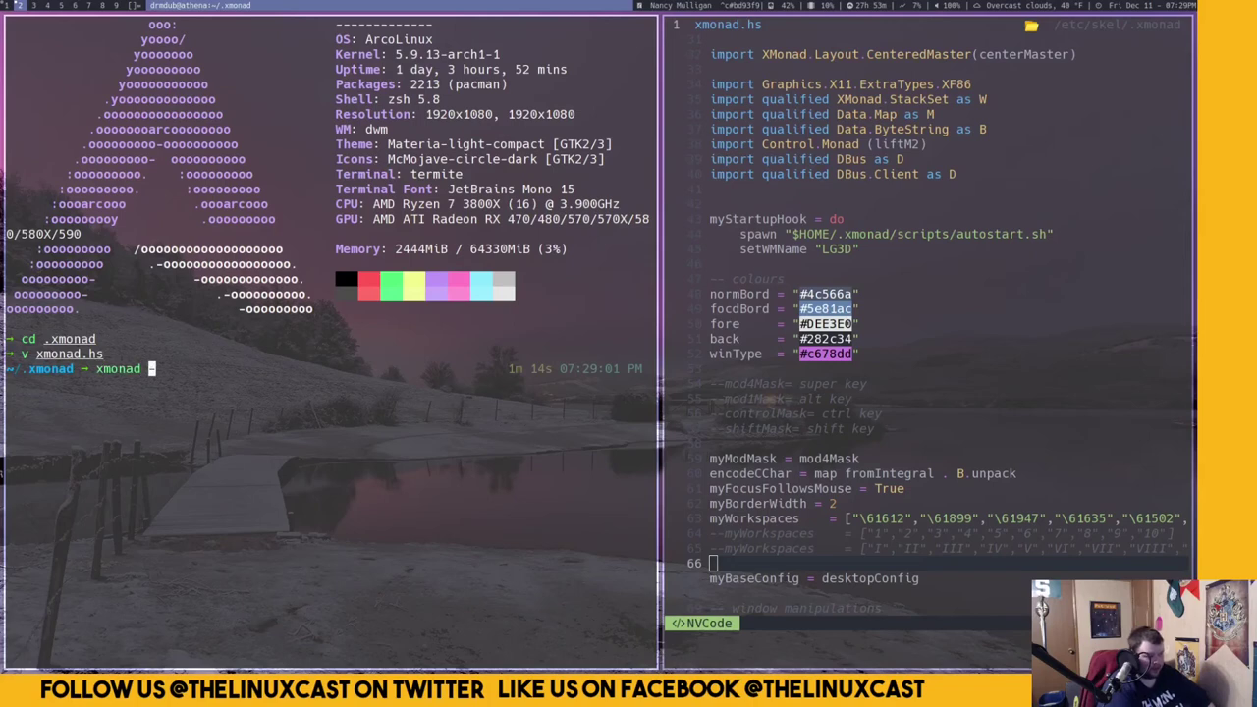
text(eco)
key(BackSpace)
key(BackSpace)
key(BackSpace)
key(BackSpace)
text(-recompile)
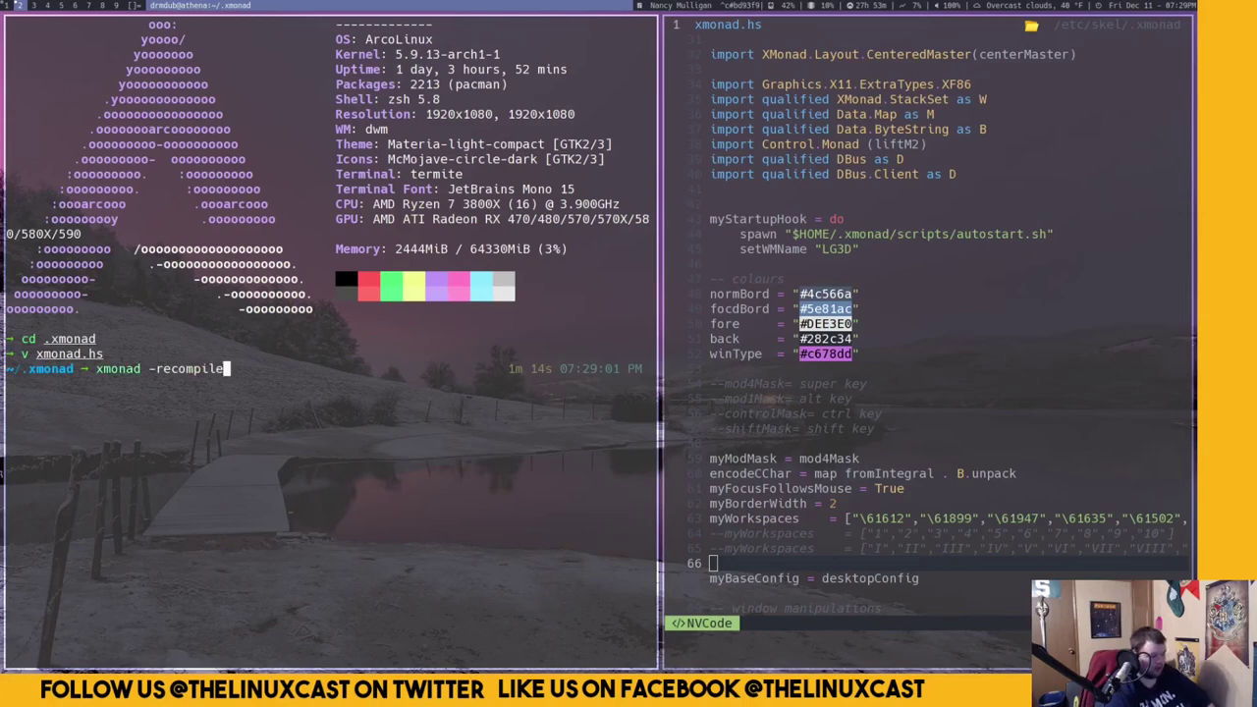
key(Return)
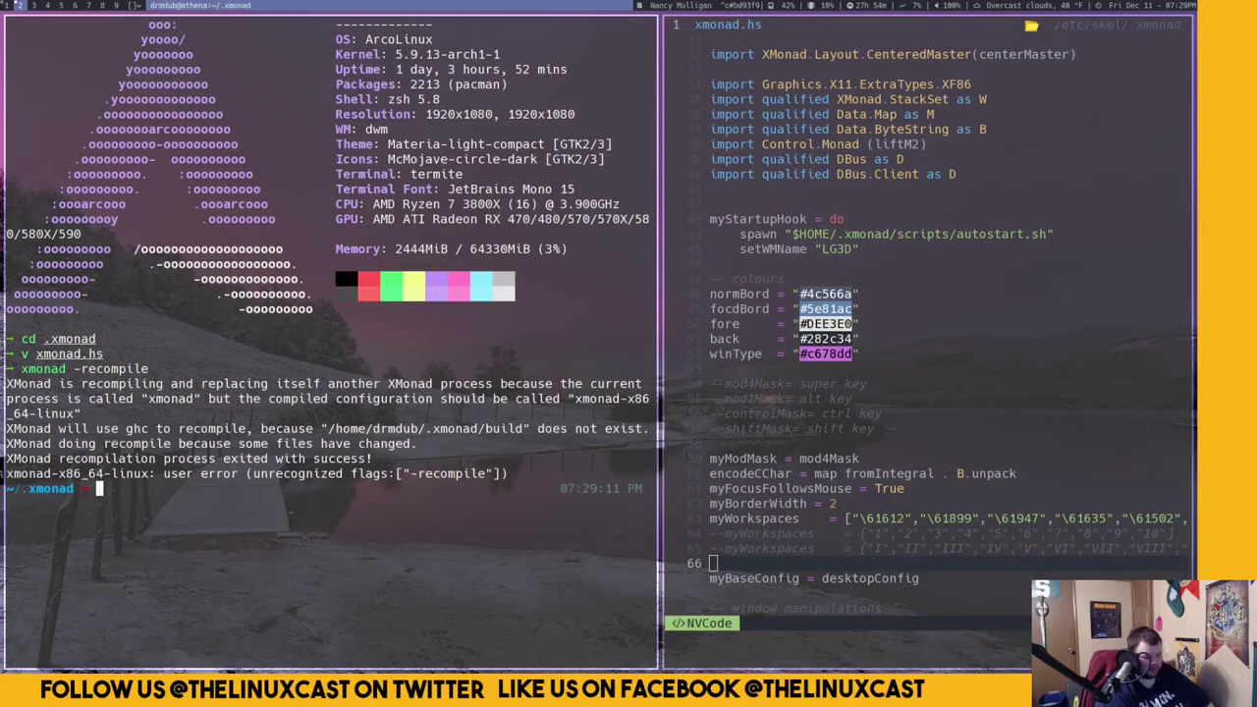
Change to the scripts folder in ~/.xmonad and rename autostartmonad.sh to autostart.sh
text(cd scripts/)
key(Return)
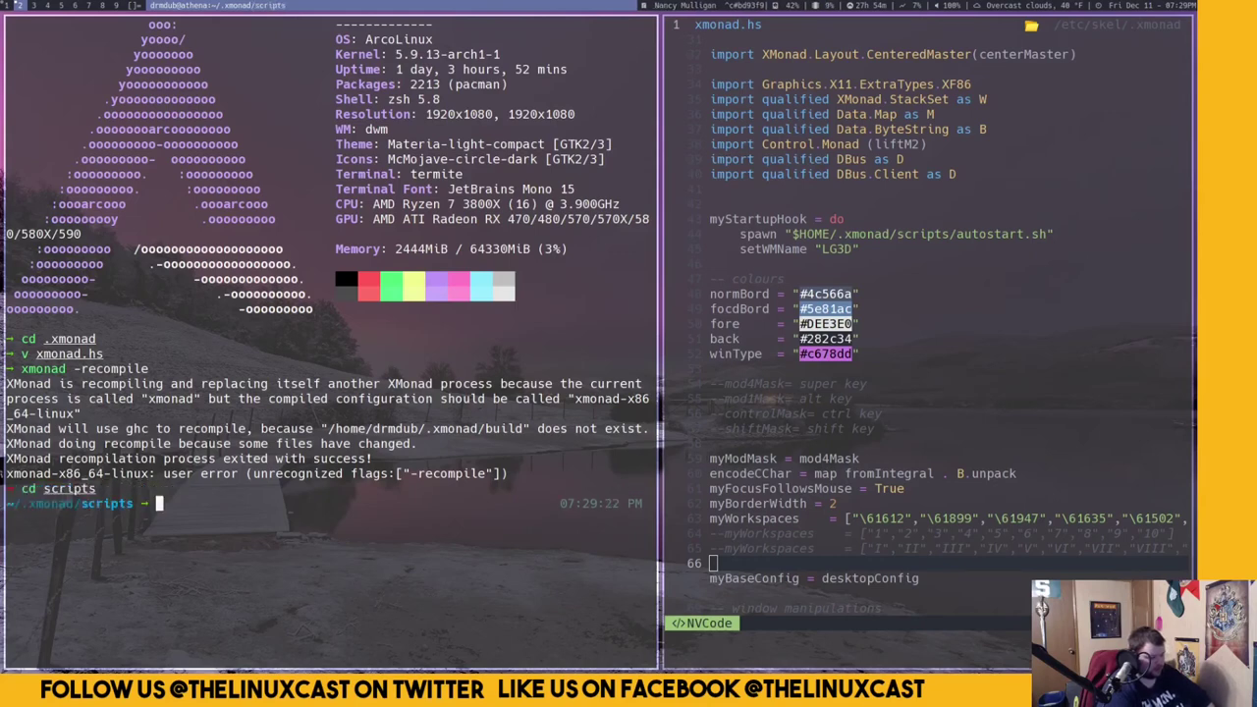
text(mv au)
key(Tab)
text(auto)
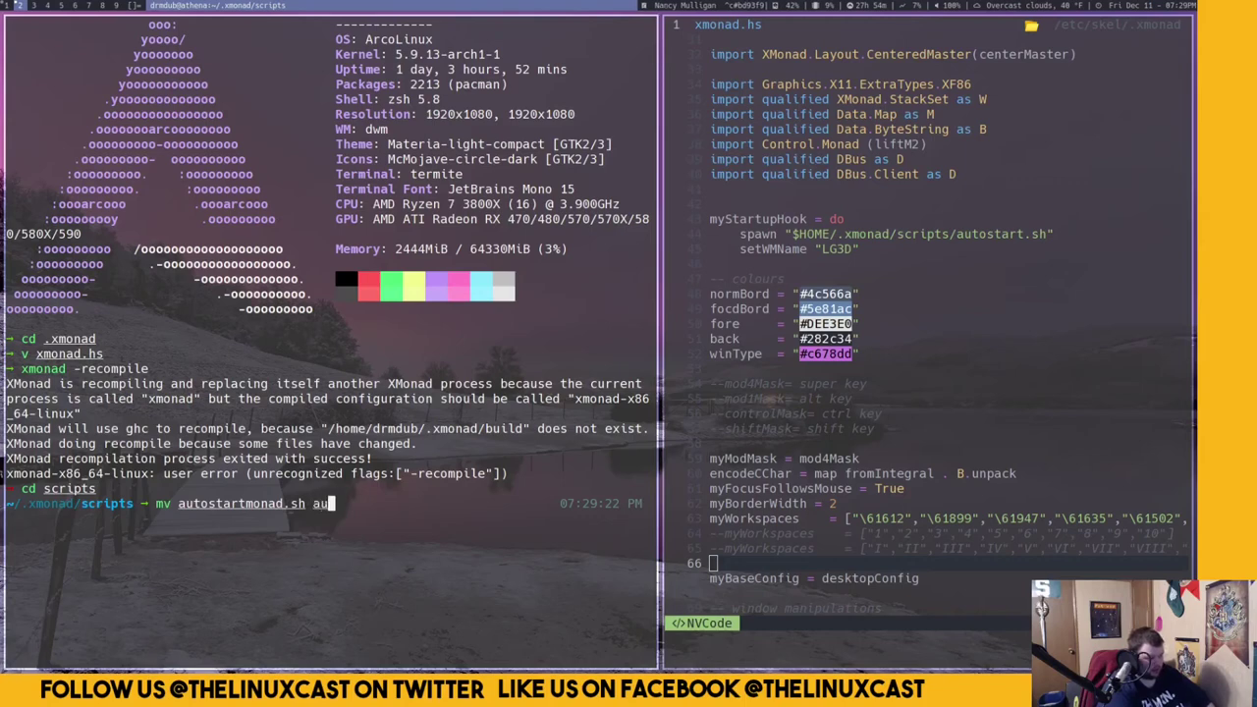
text(start.sh)
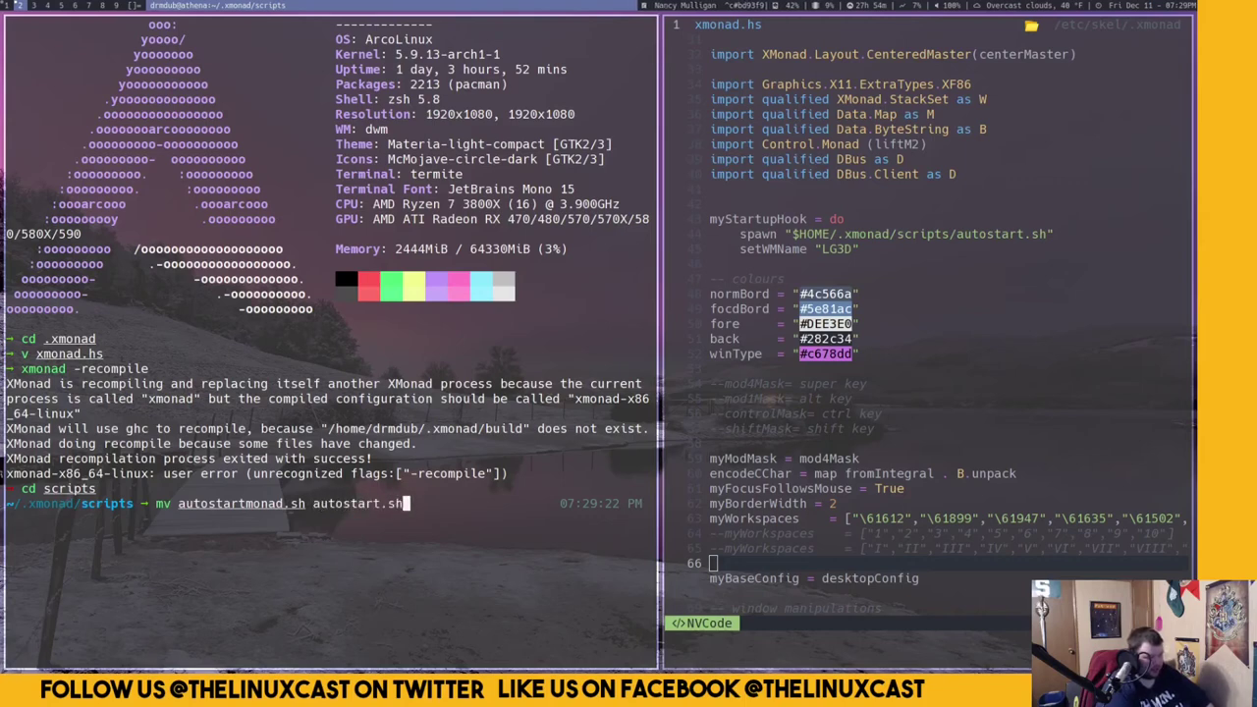
key(Return)
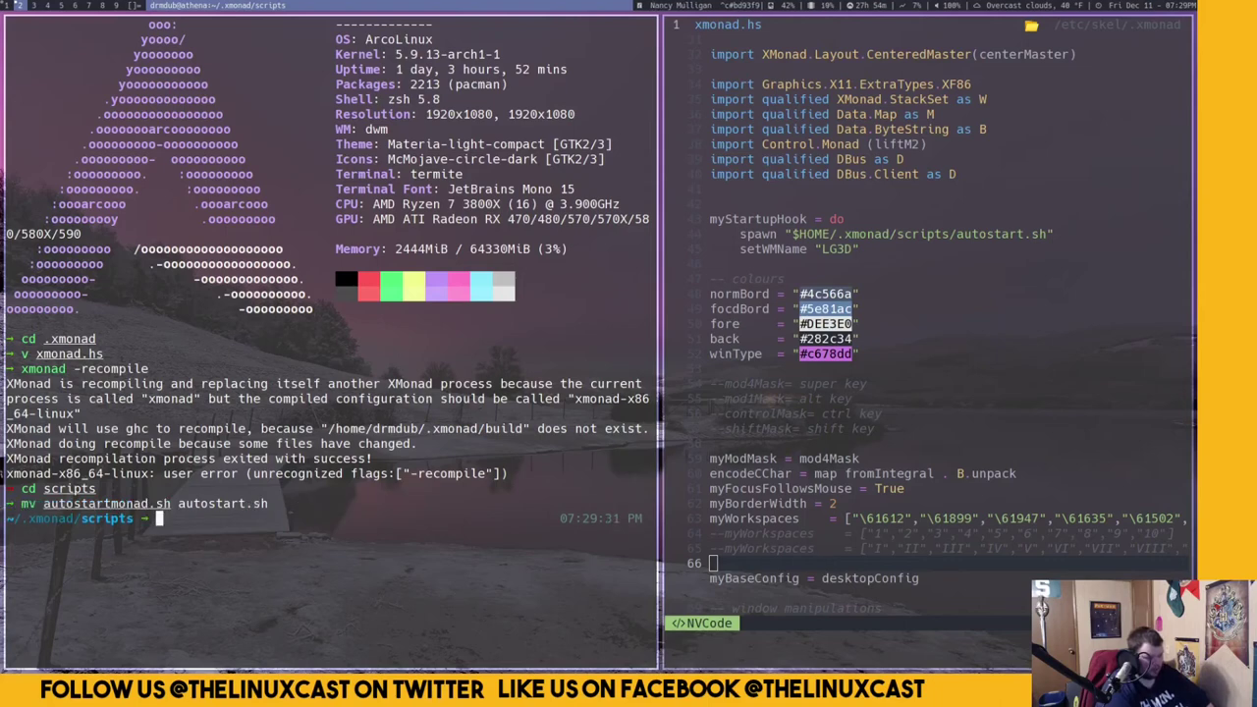
text(v xmonad.hs)
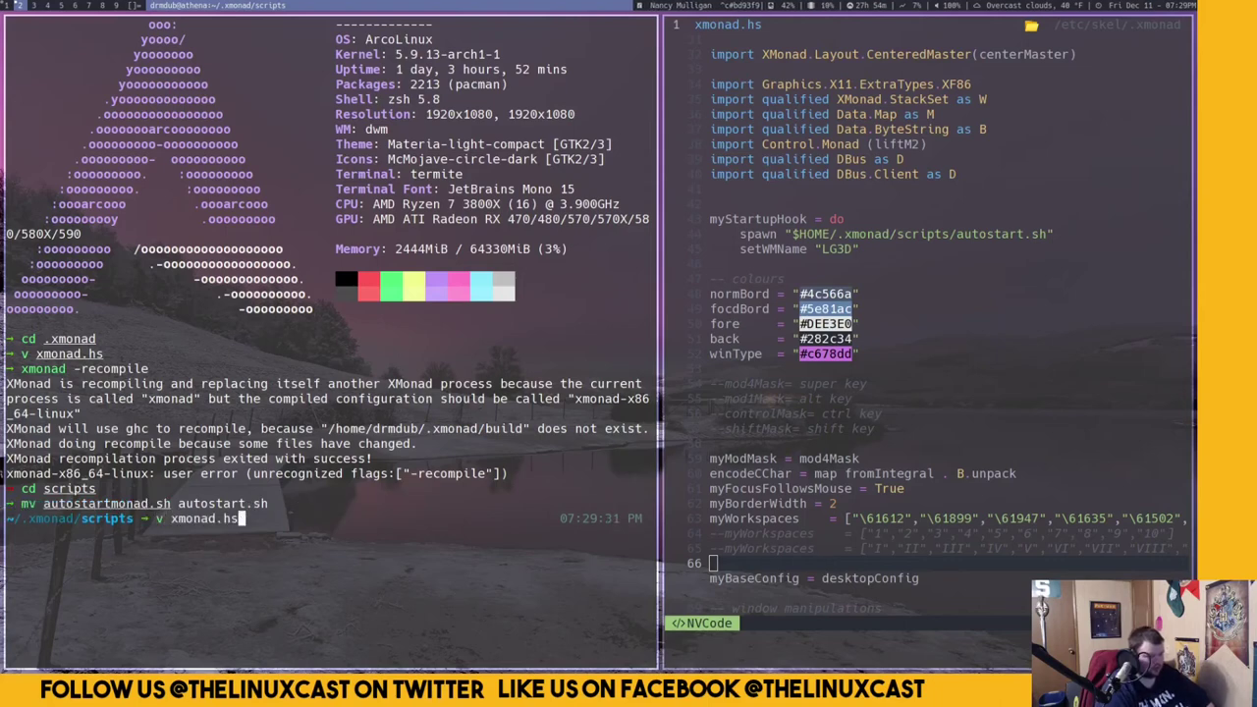
key(Return)
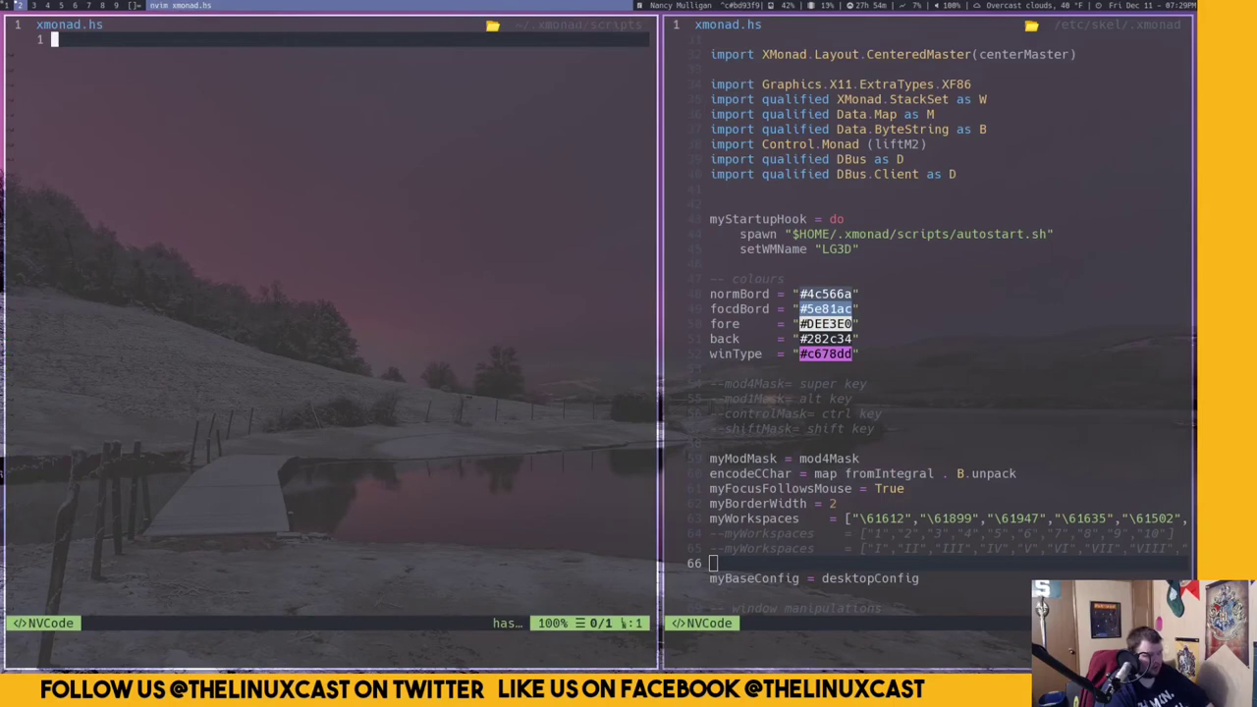
key(shift+z)
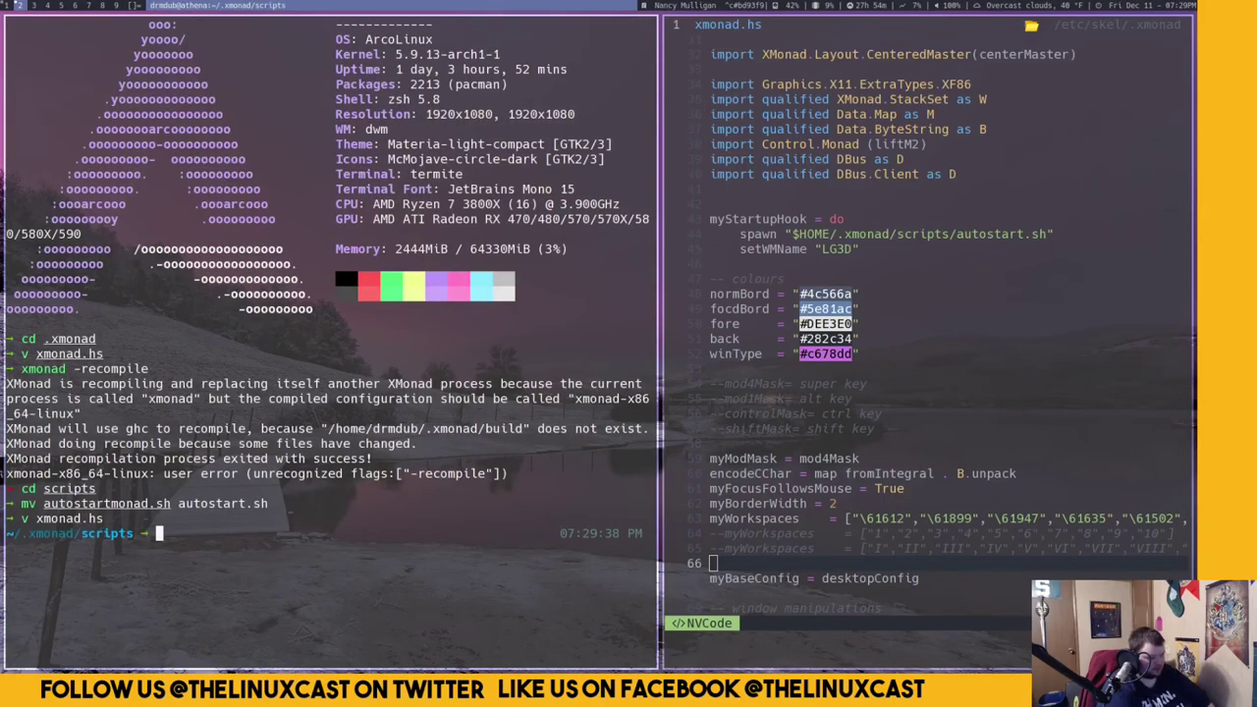
Open autostart.sh from ~/.xmonad/scripts in the editor
text(v )
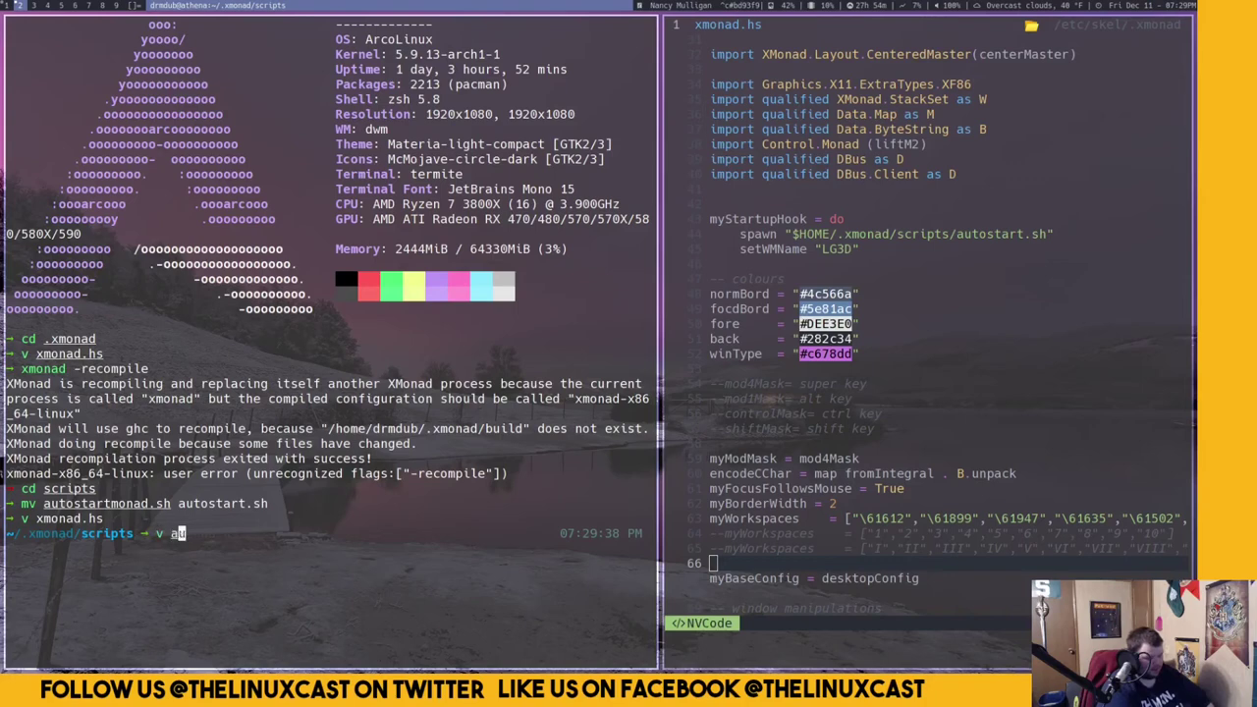
text(autostart.sh)
key(Return)
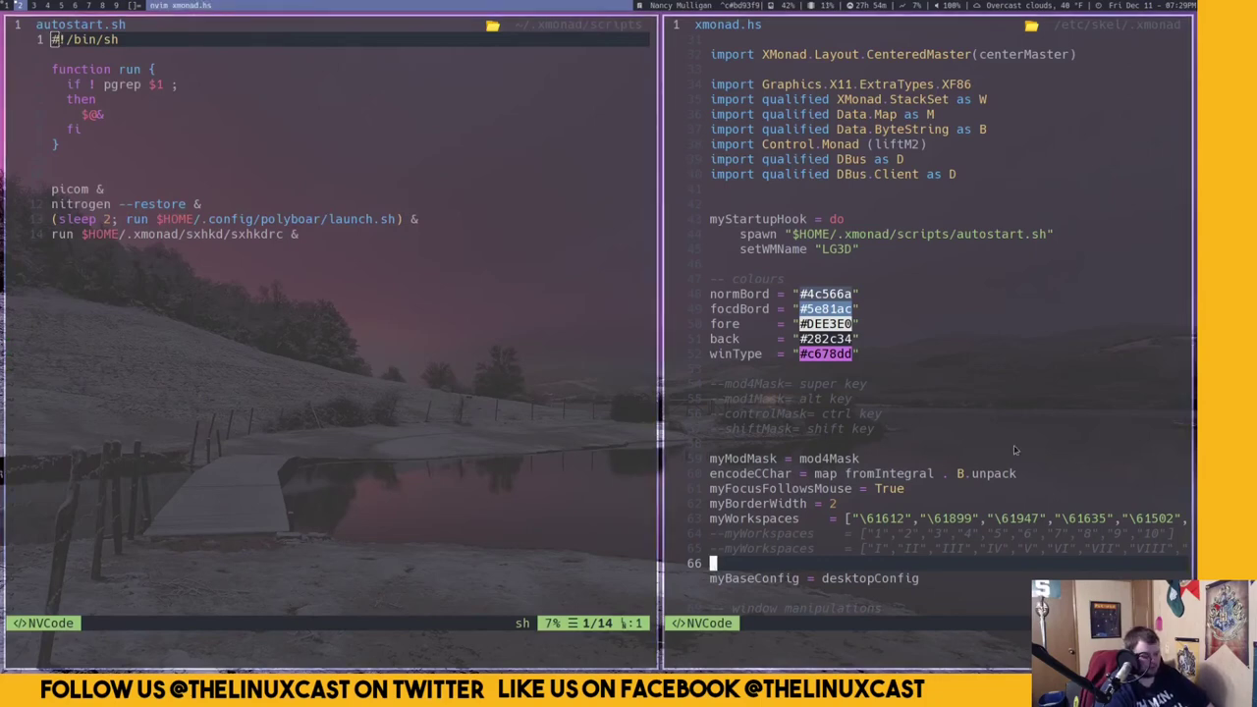
In the /etc/skel/.xmonad terminal, close xmonad.hs, change to the scripts folder and open its autostart.sh
text(:q)
key(Return)
text(cd sc)
key(Tab)
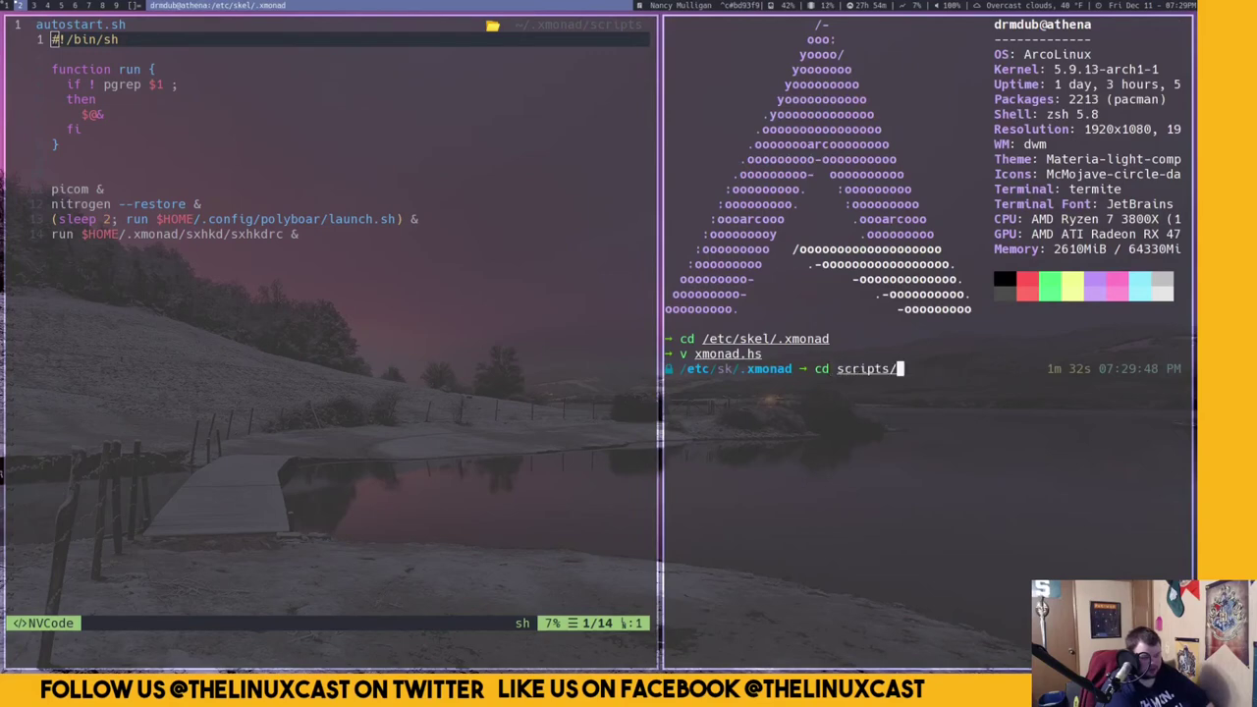
key(Return)
text(v au)
key(Tab)
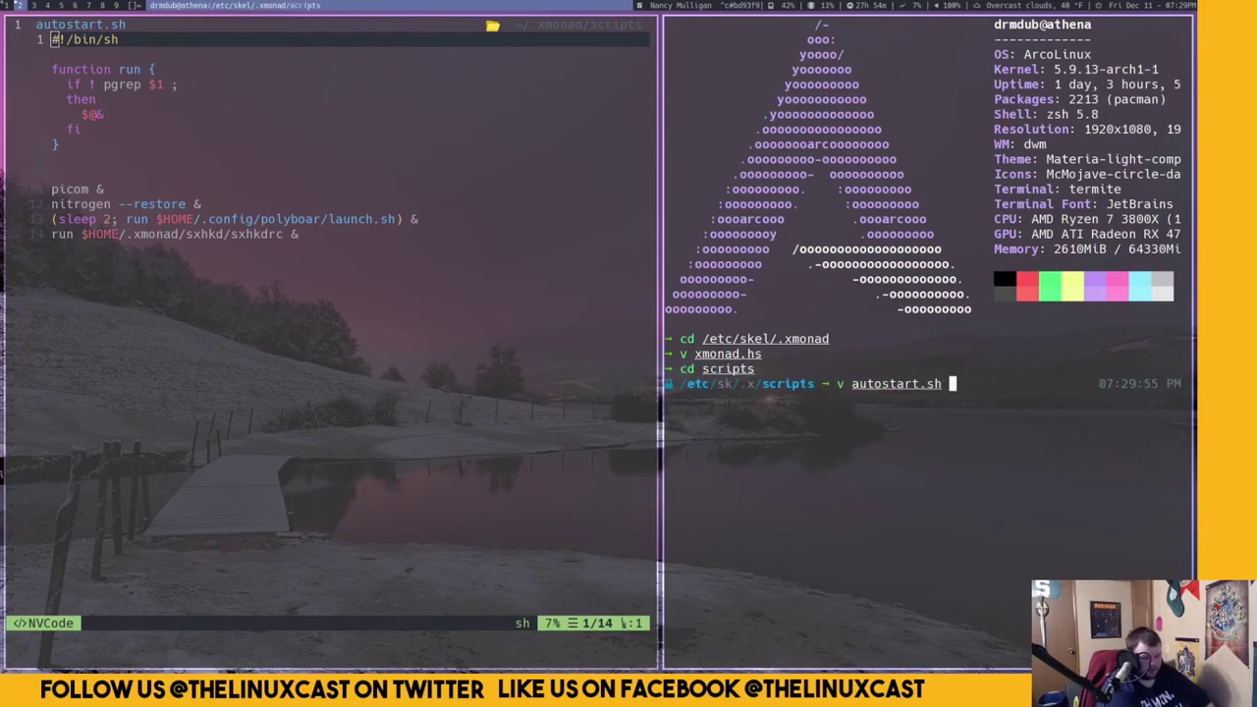
key(Return)
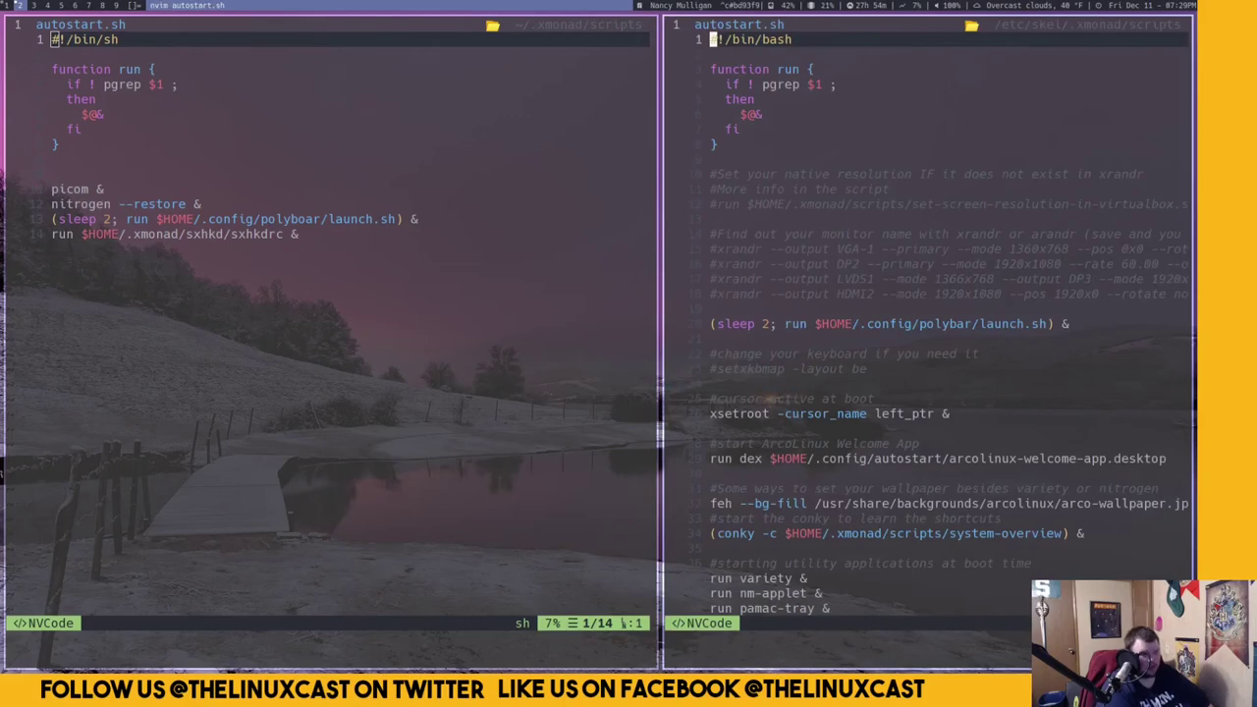
Change the shebang line of autostart.sh in ~/.xmonad/scripts to #!/bin/bash
key(l)
key(l)
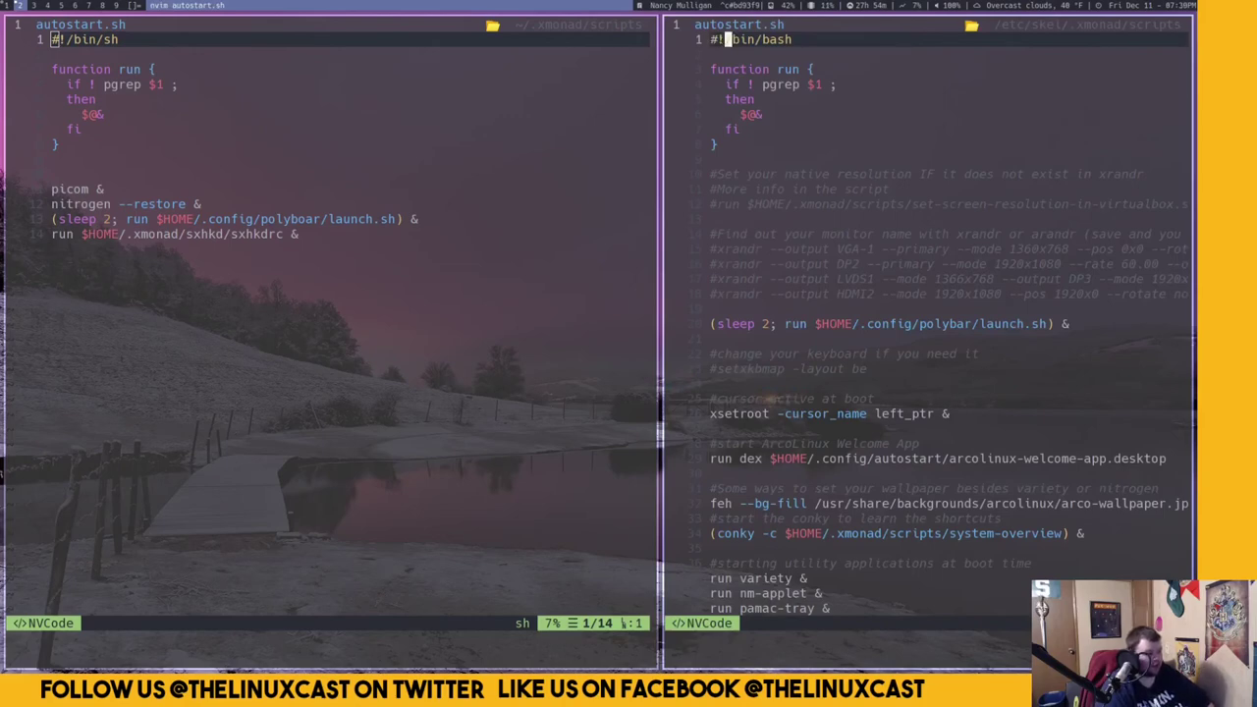
click(106, 39)
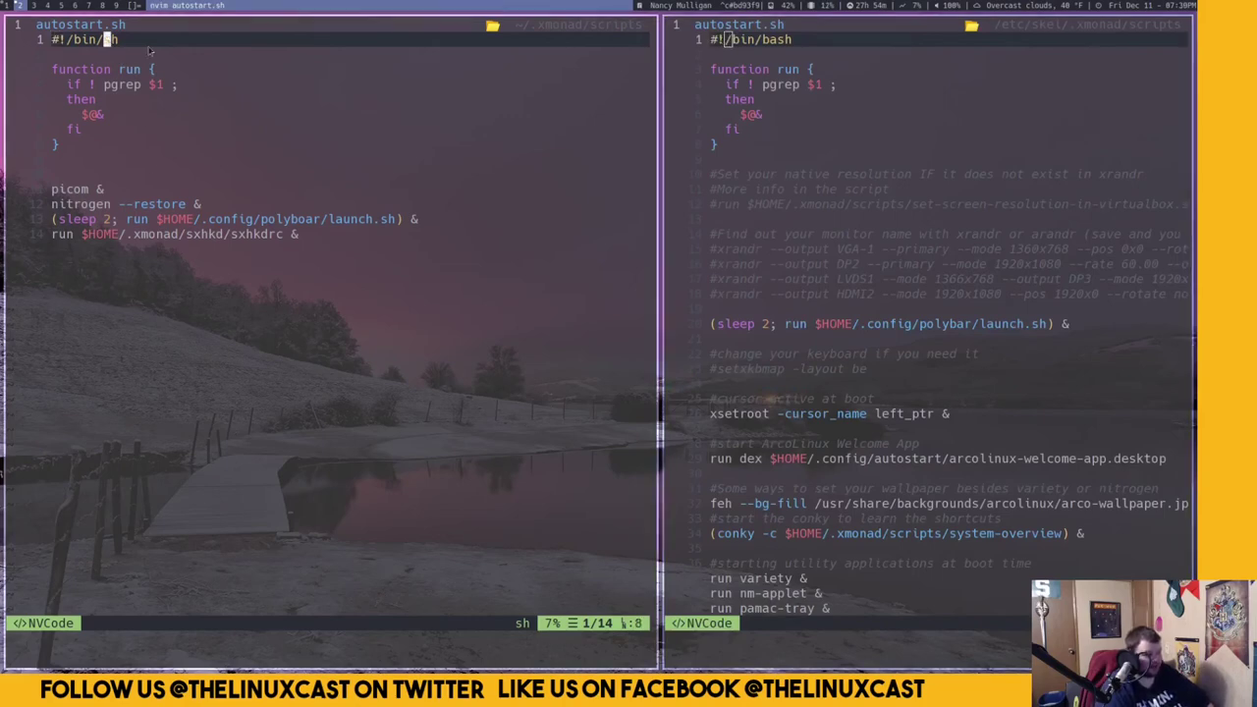
text(bash)
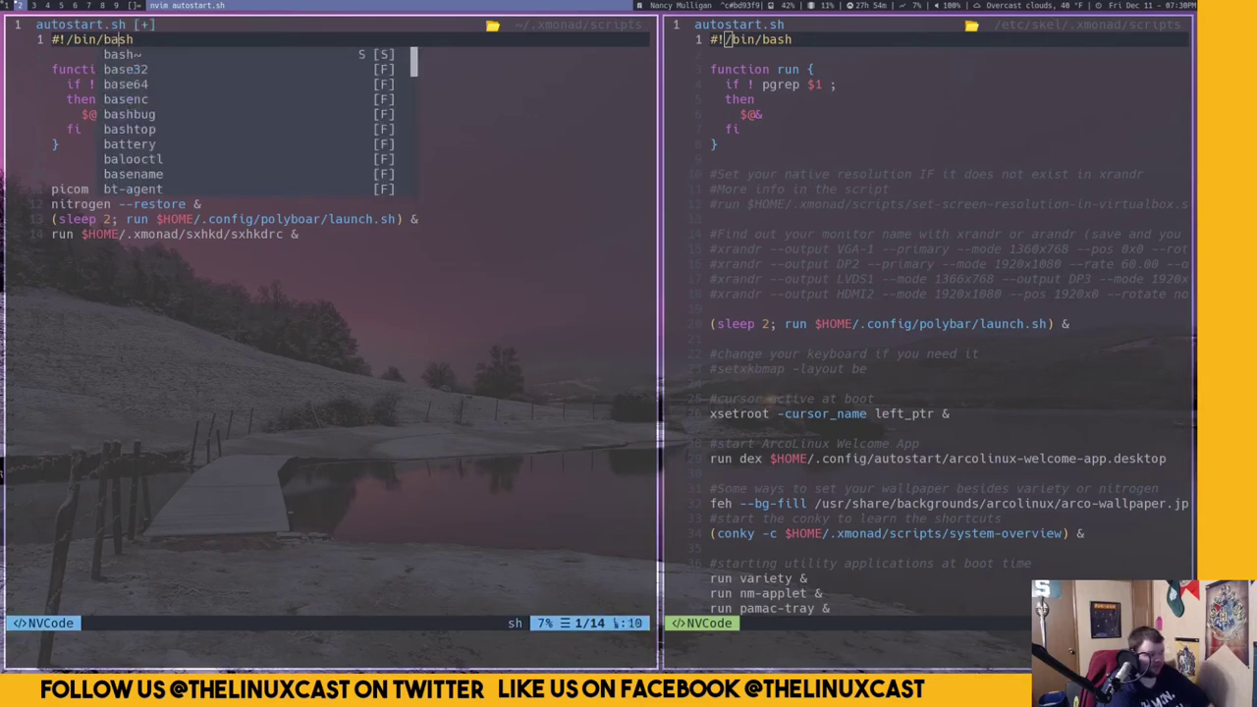
key(BackSpace)
key(BackSpace)
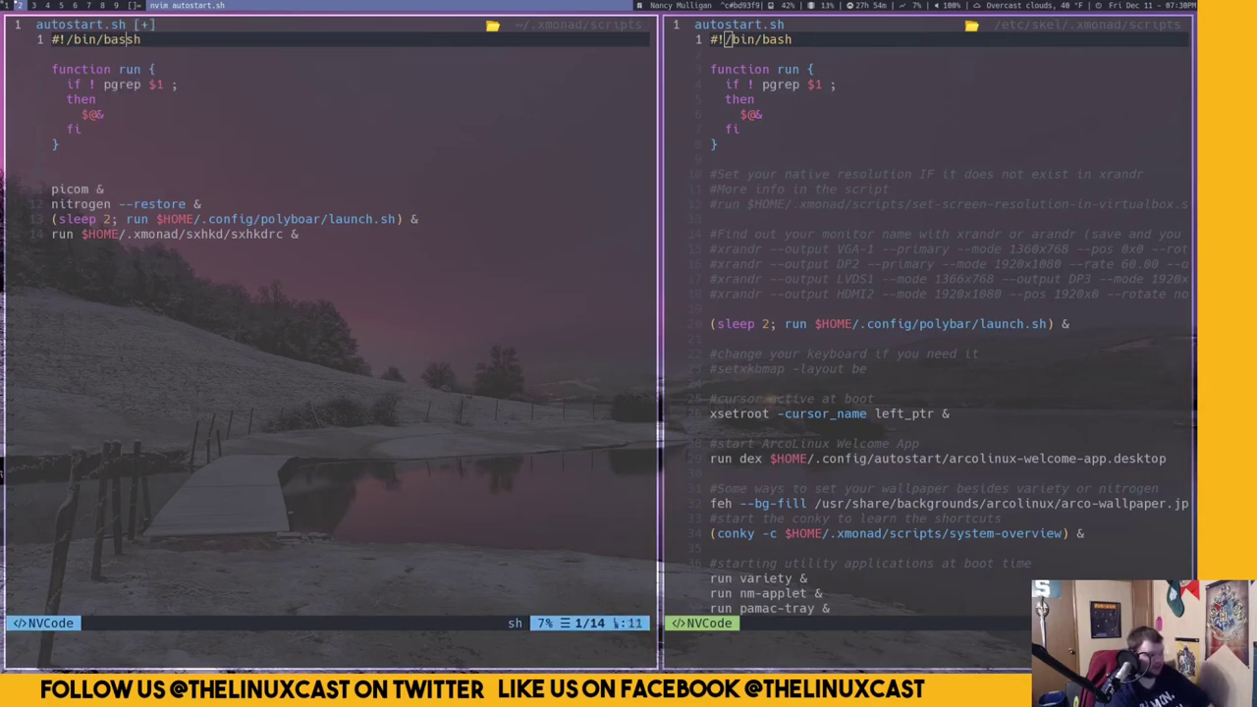
key(Return)
key(BackSpace)
key(End)
key(Escape)
Compare the run function and startup commands in ~/.xmonad/scripts/autostart.sh with those in the /etc/skel version
key(j)
key(j)
key(j)
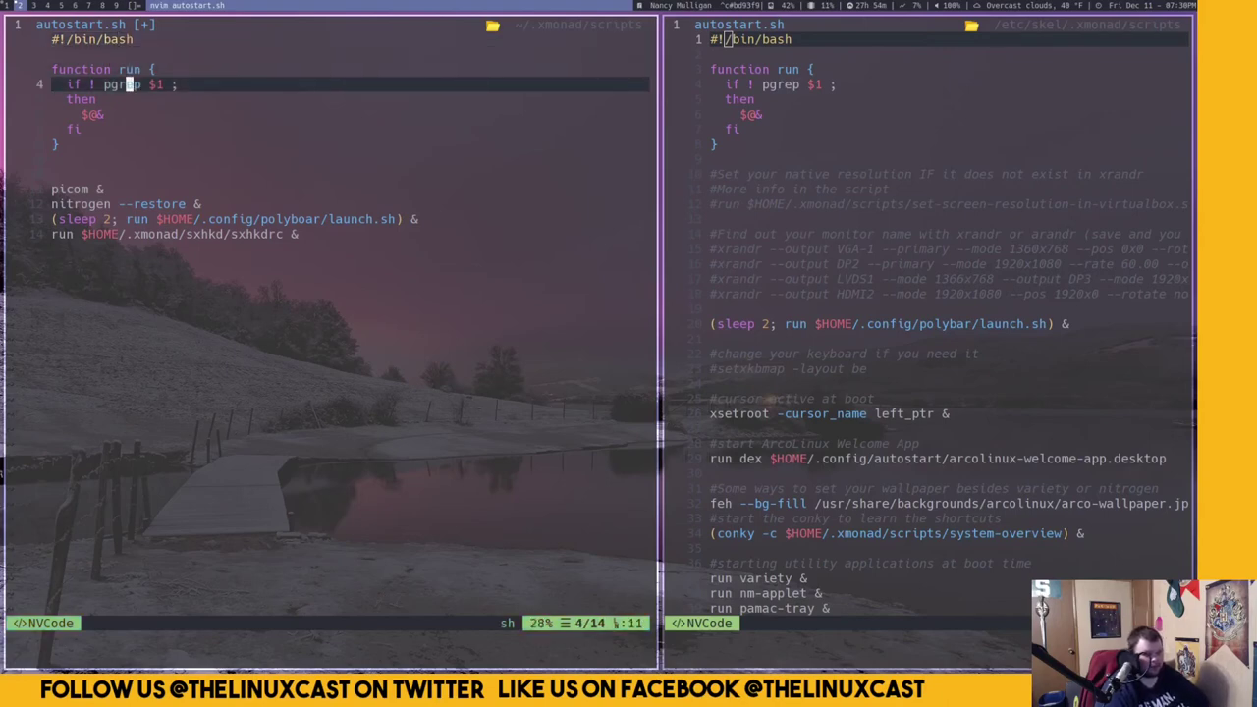
key(k)
key(j)
key(j)
key(j)
key(j)
key(j)
key(j)
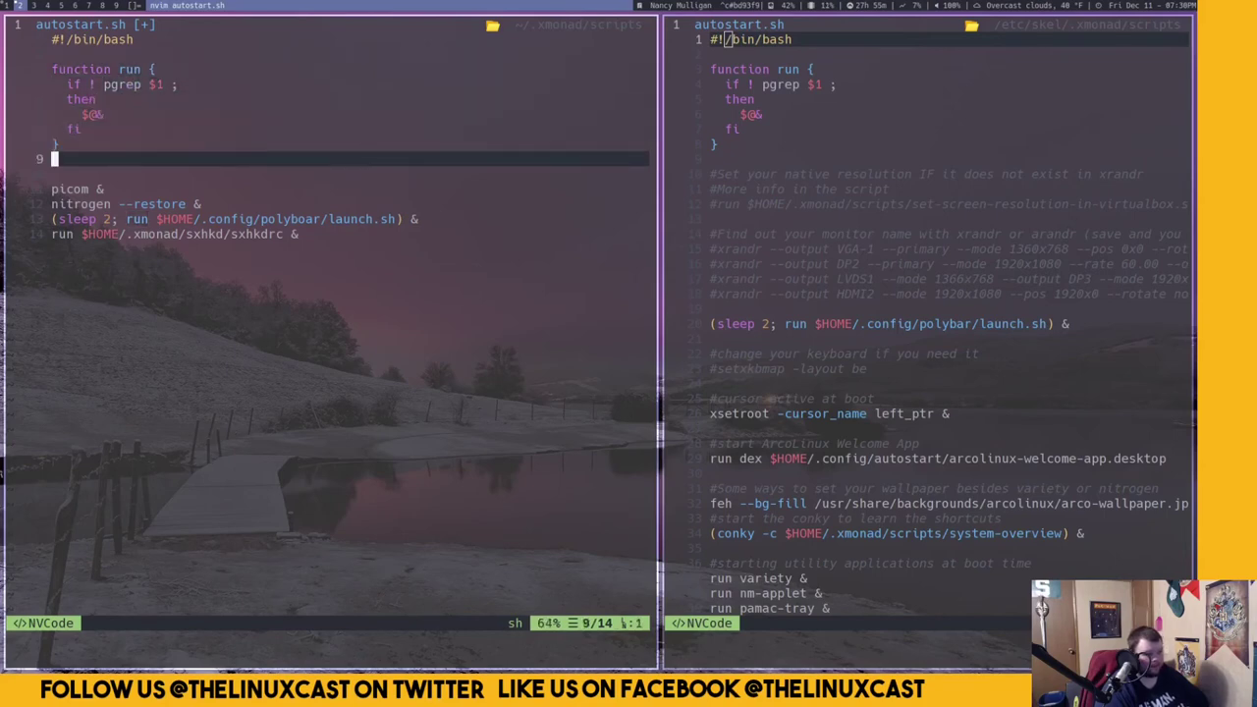
mouse_move(919, 390)
scroll(921, 392, down, 9)
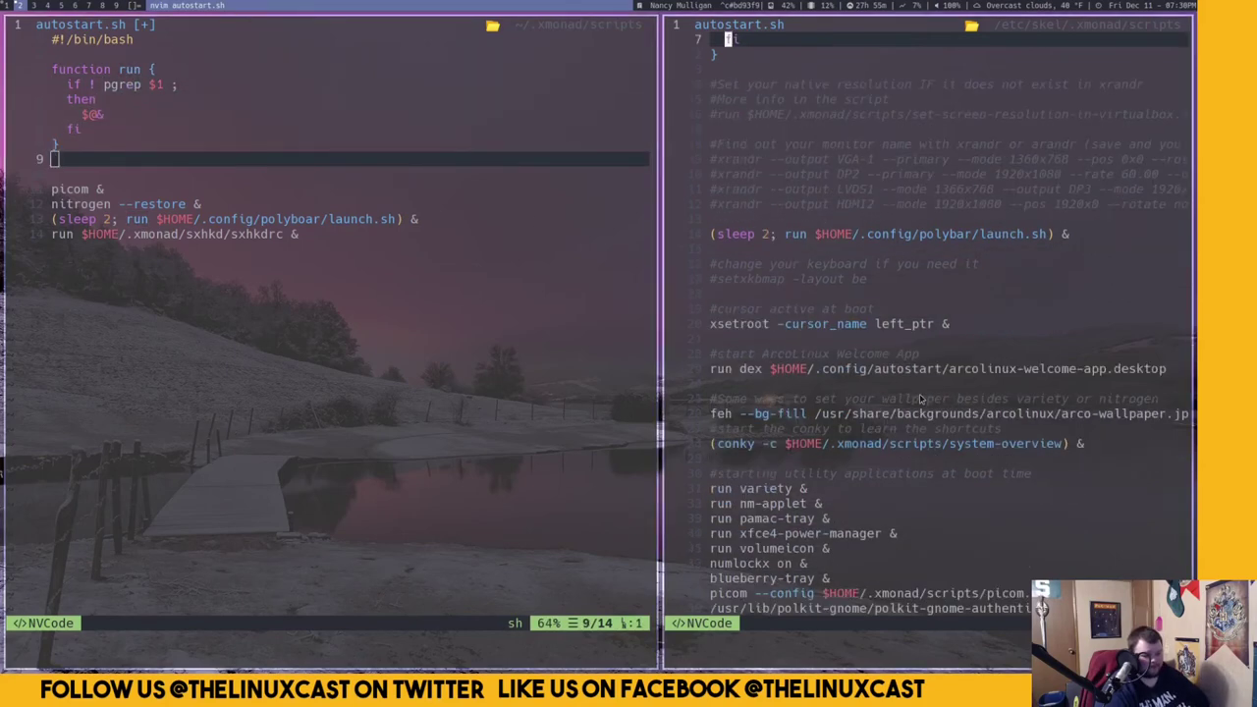
scroll(920, 400, down, 1)
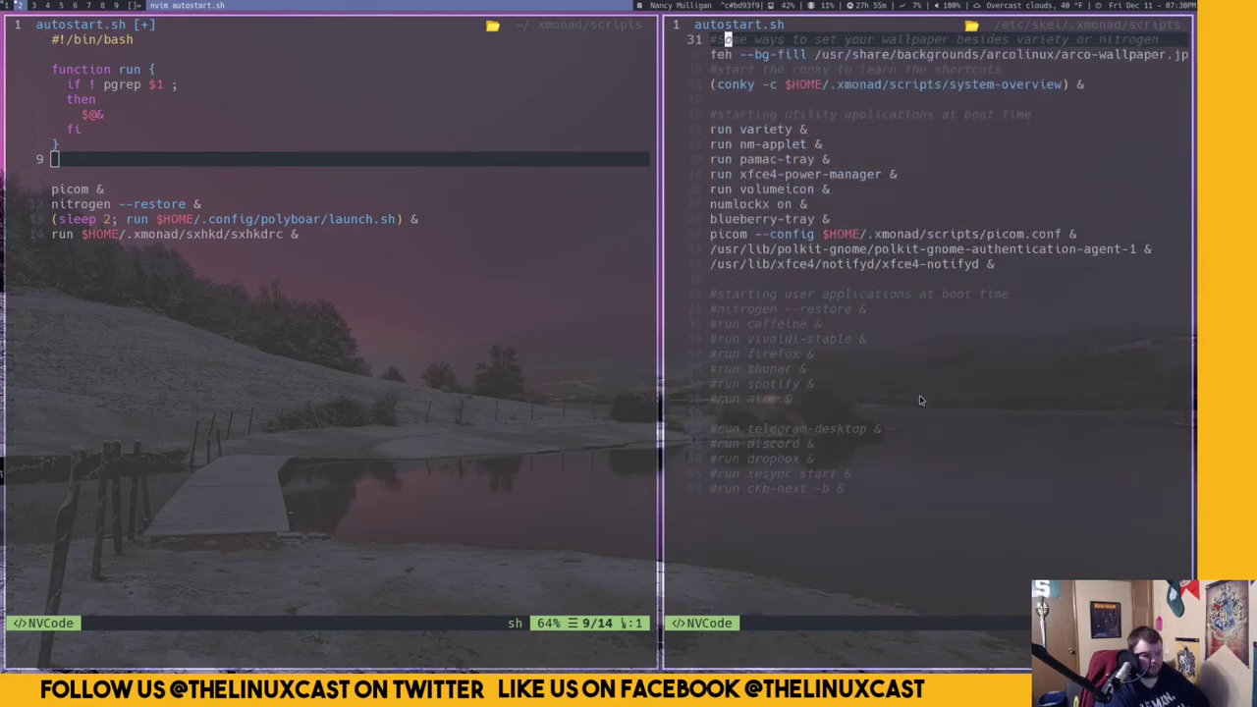
scroll(919, 400, up, 5)
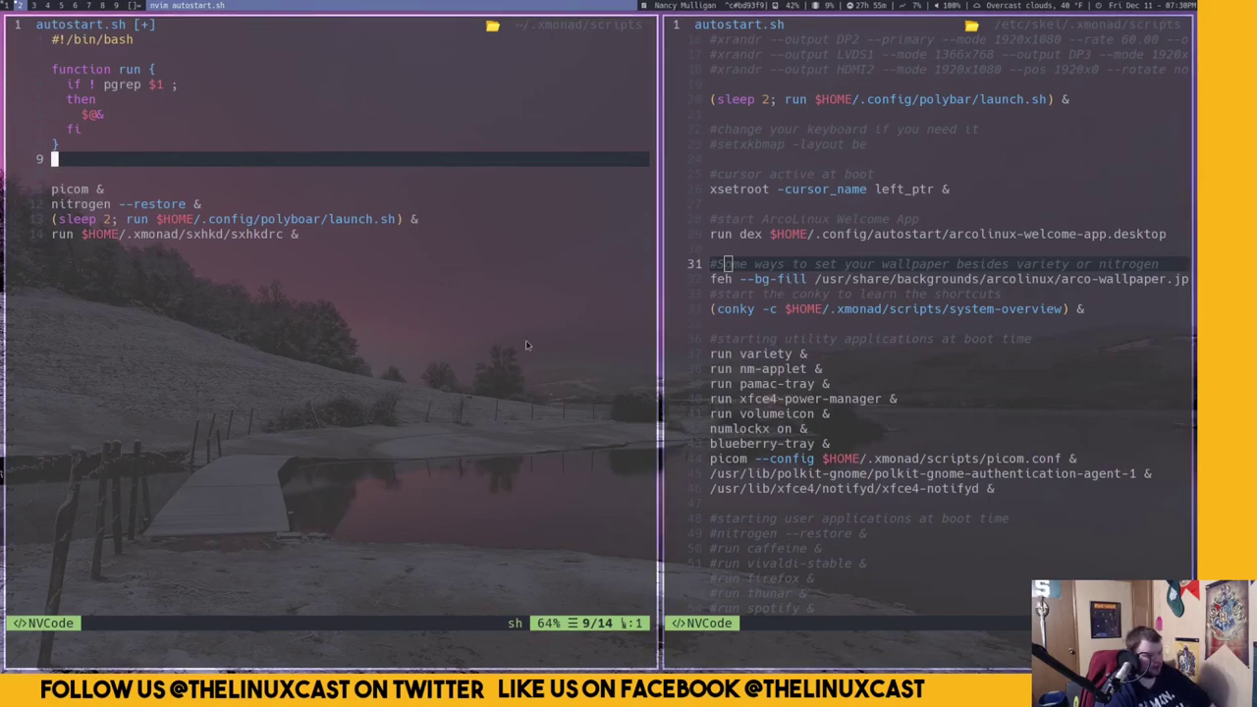
Close the ~/.xmonad autostart.sh window without saving and quit the editor holding the /etc/skel version
key(super+q)
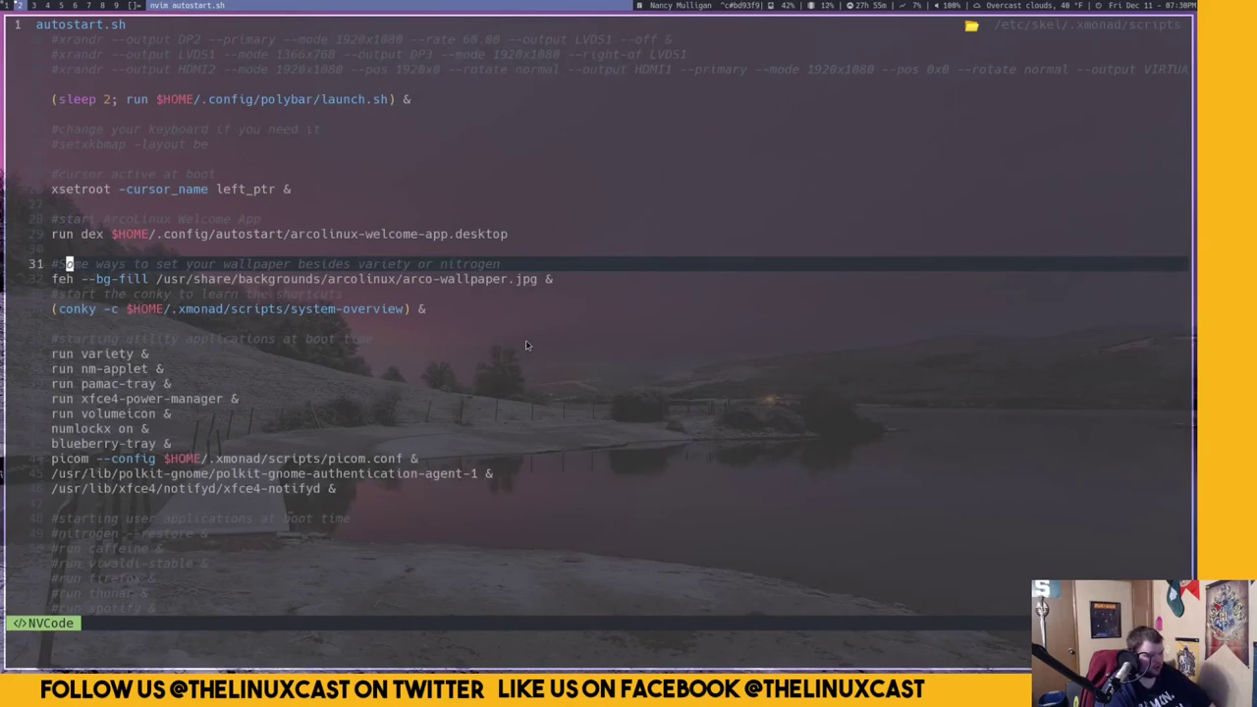
text(:q)
key(Return)
Copy autostart.sh from /etc/skel/.xmonad/scripts to ~/.xmonad/scripts with sudo, entering the account password
text(sudo cp )
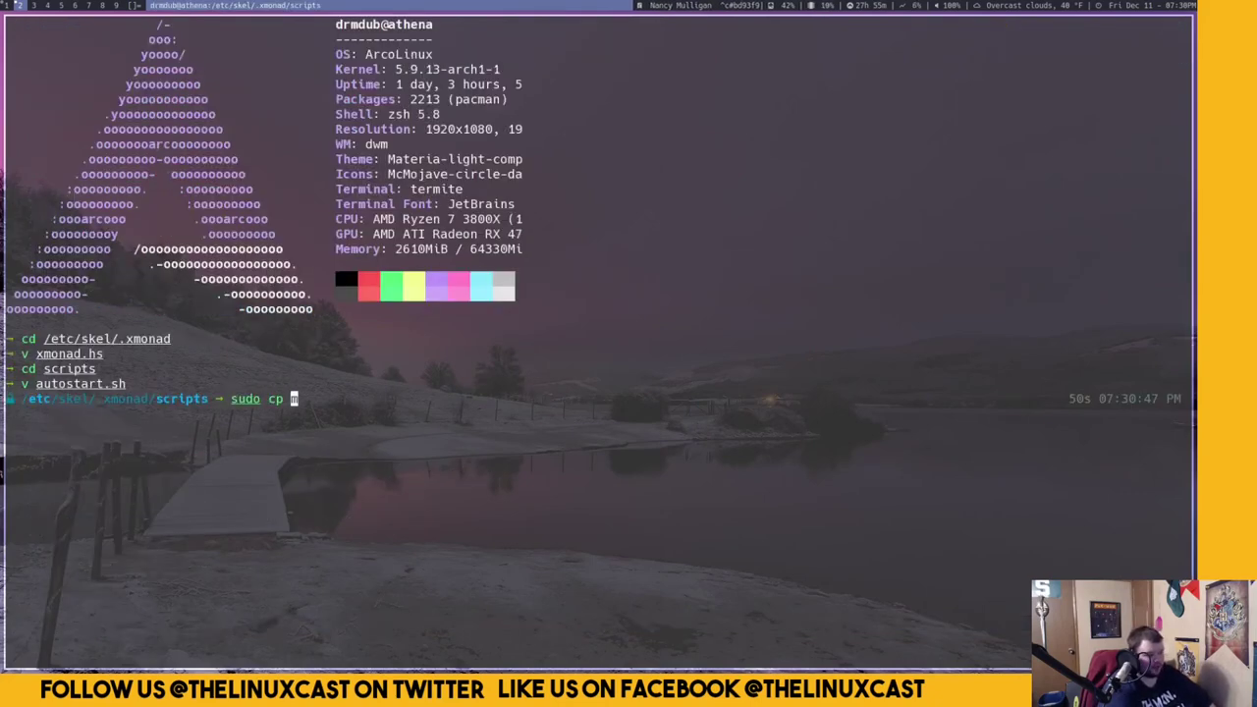
text(-r)
key(BackSpace)
key(BackSpace)
key(BackSpace)
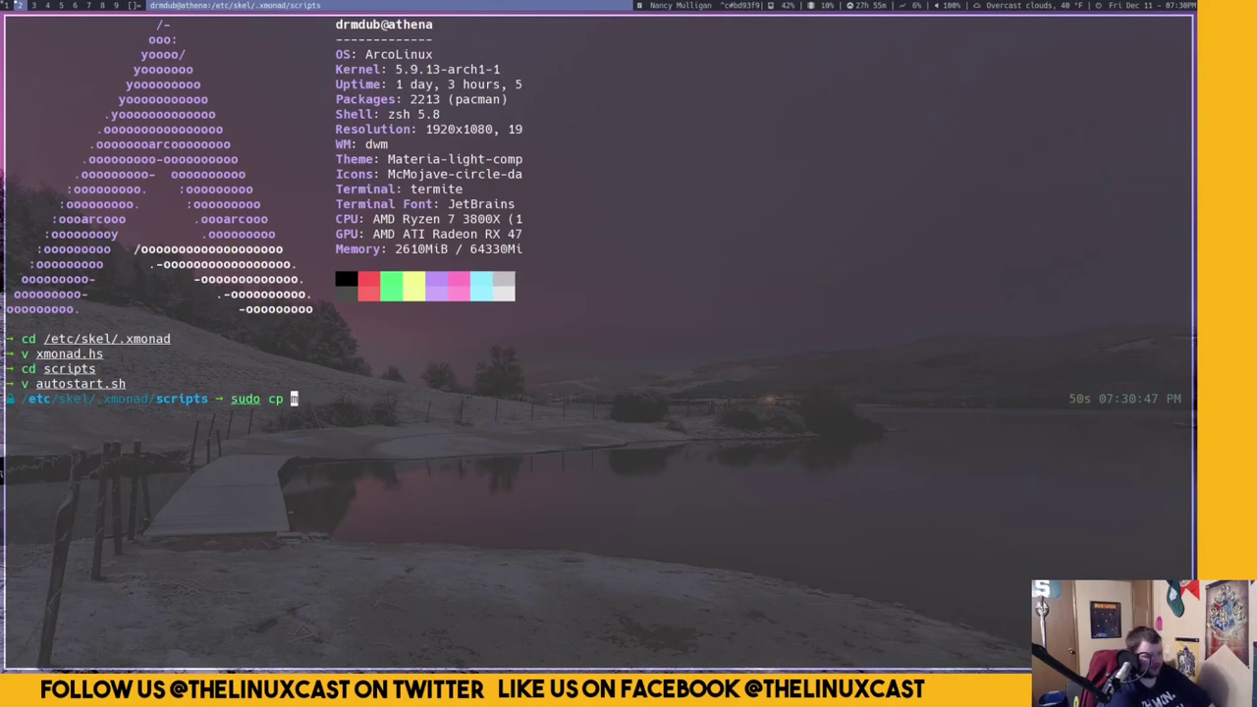
text(aut)
key(Tab)
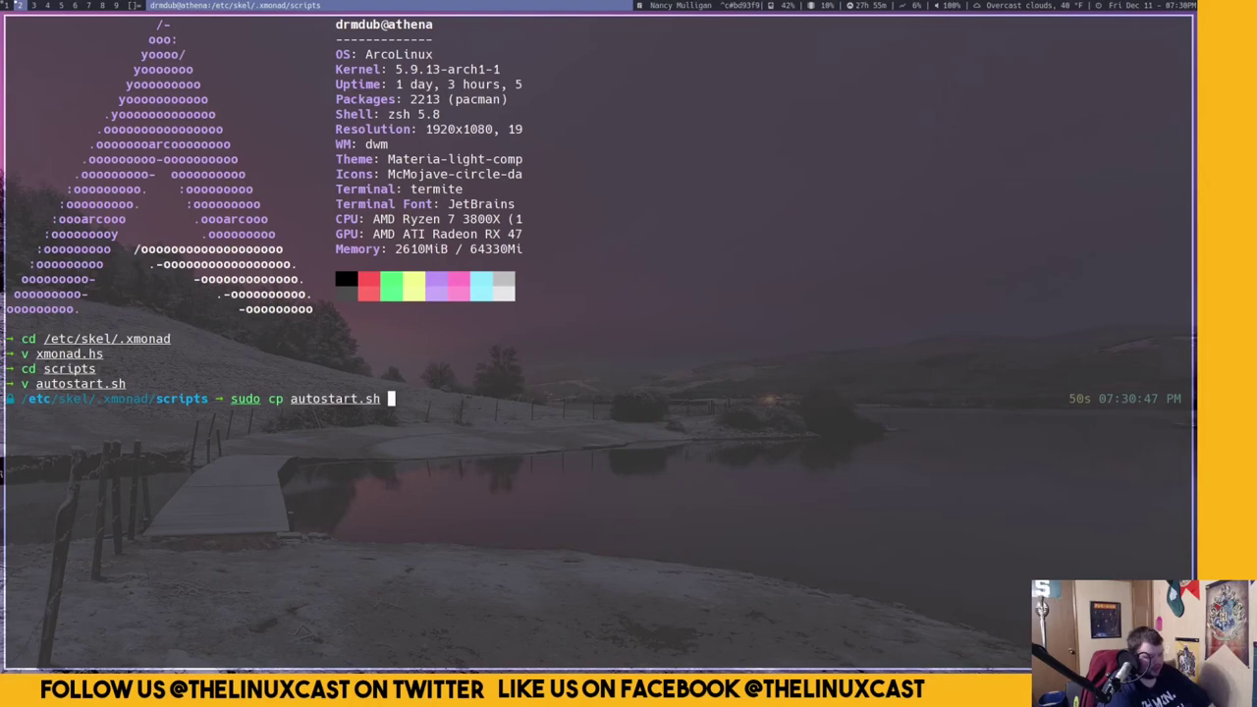
text(~/.)
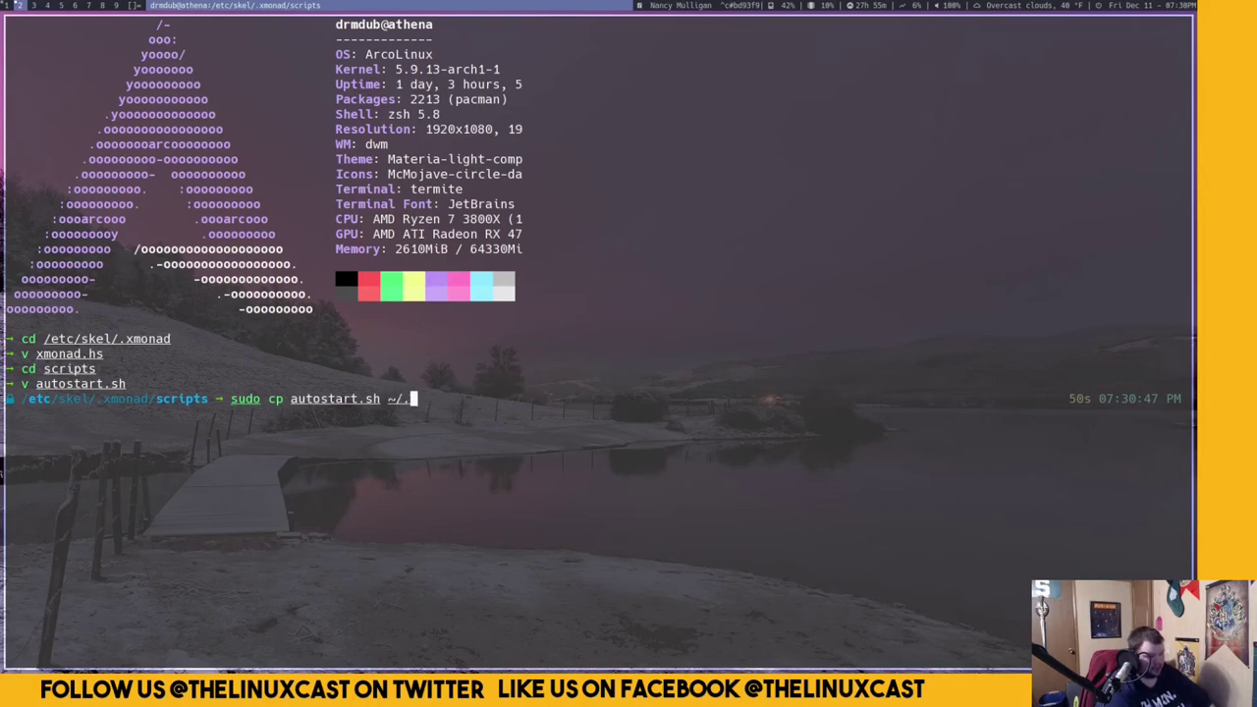
text(xmonad/)
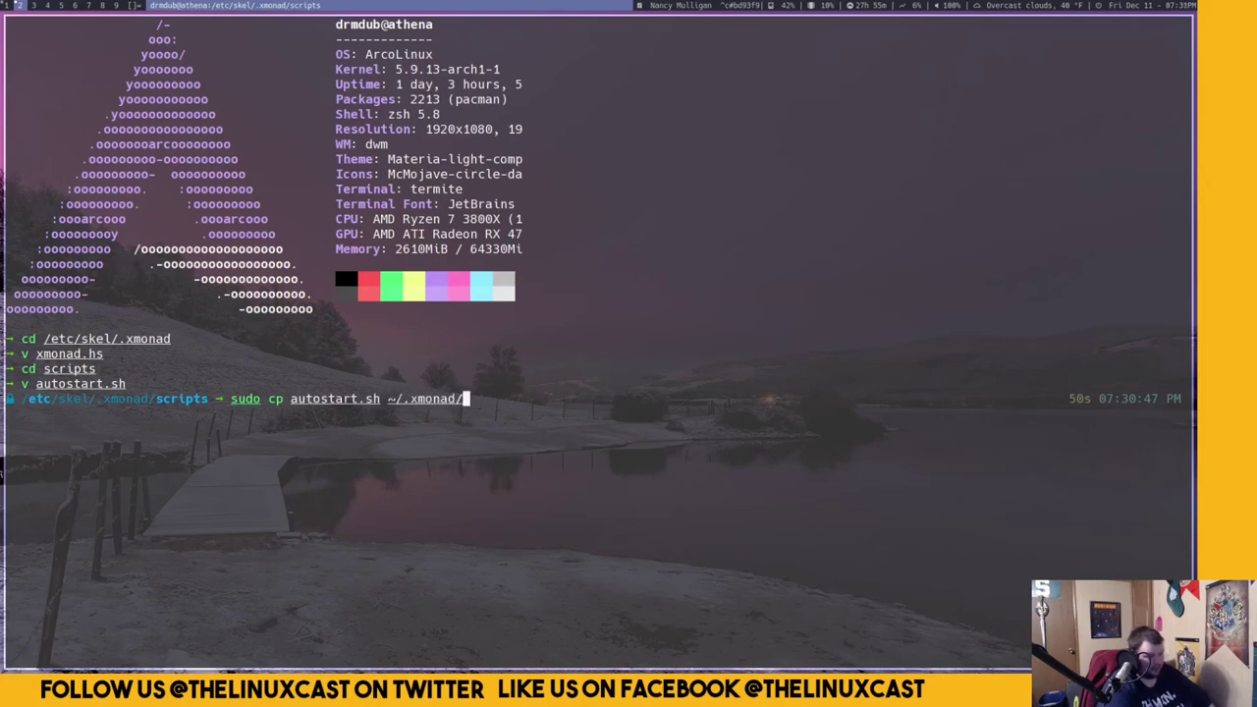
text(scripts/)
key(Return)
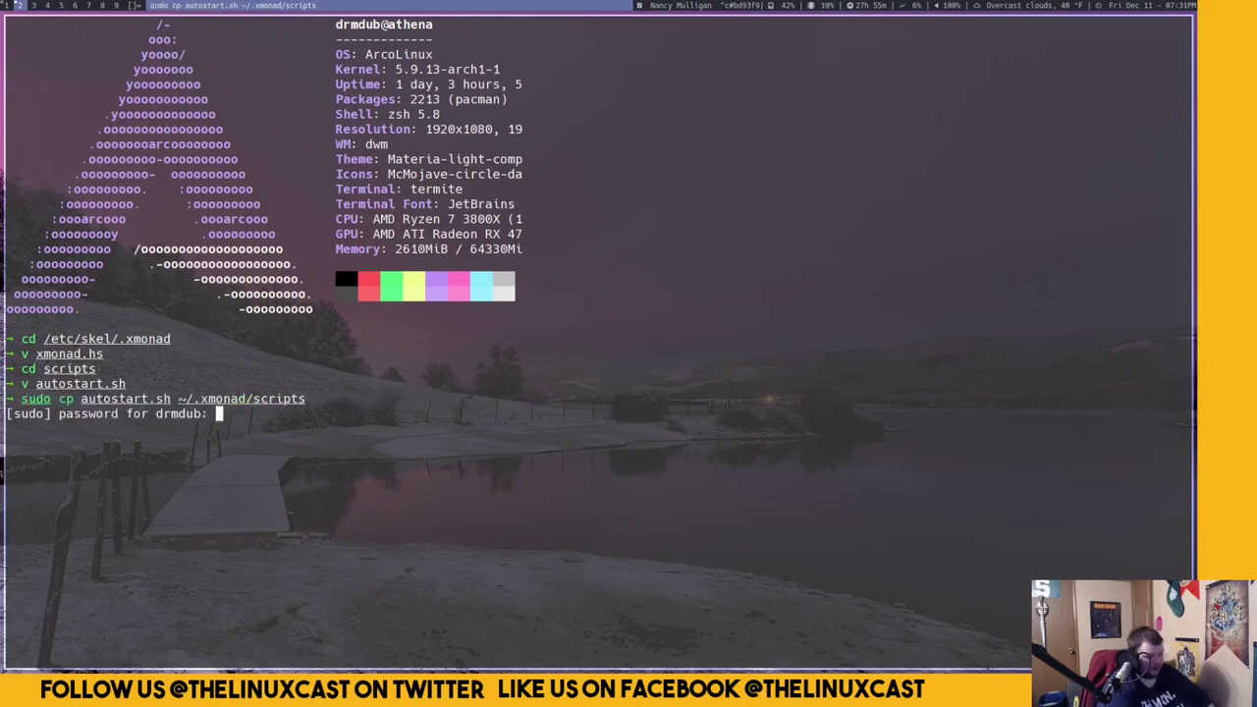
key(Return)
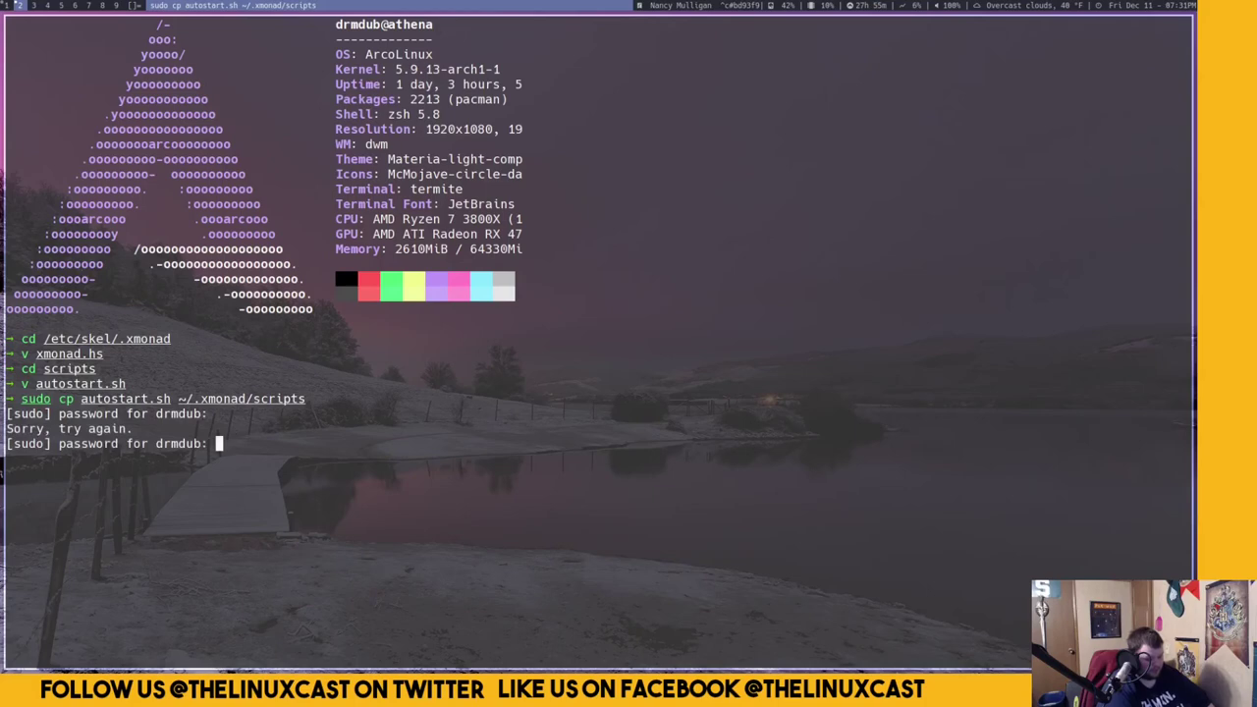
key(Return)
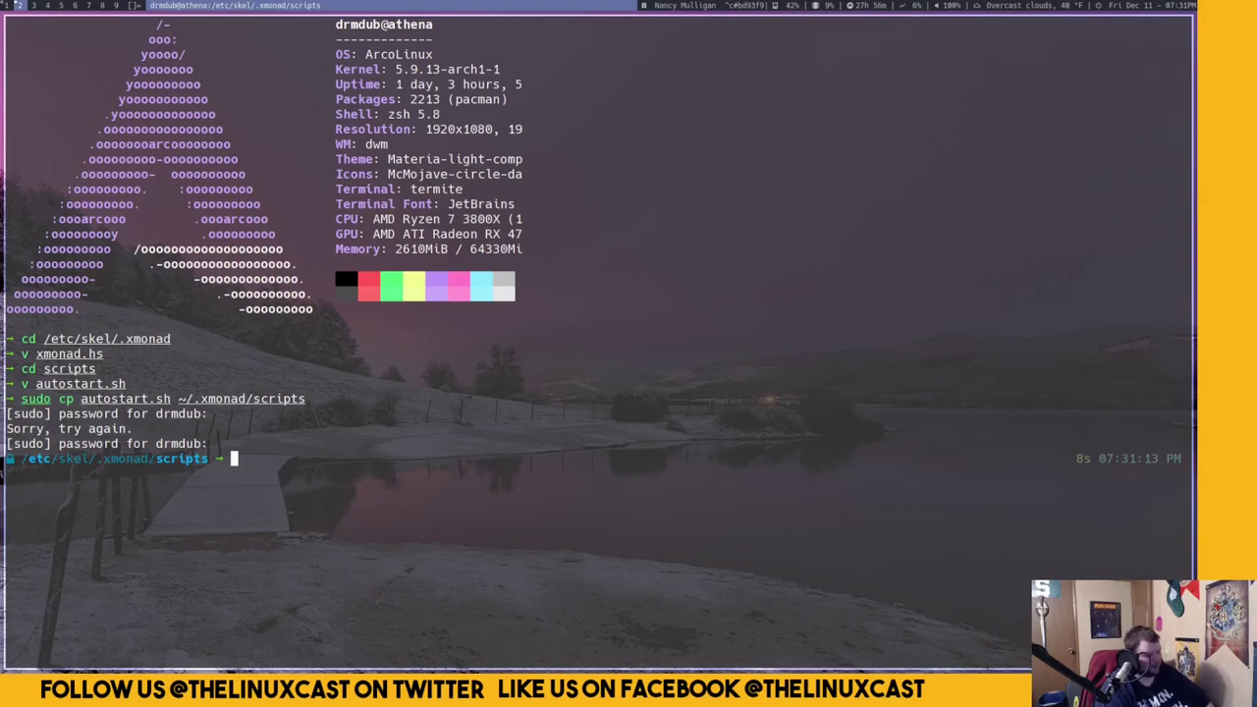
List the contents of ~/.xmonad/scripts to check the copied script, and close the terminal
text(cd)
key(Return)
text(cd .xmonad/s)
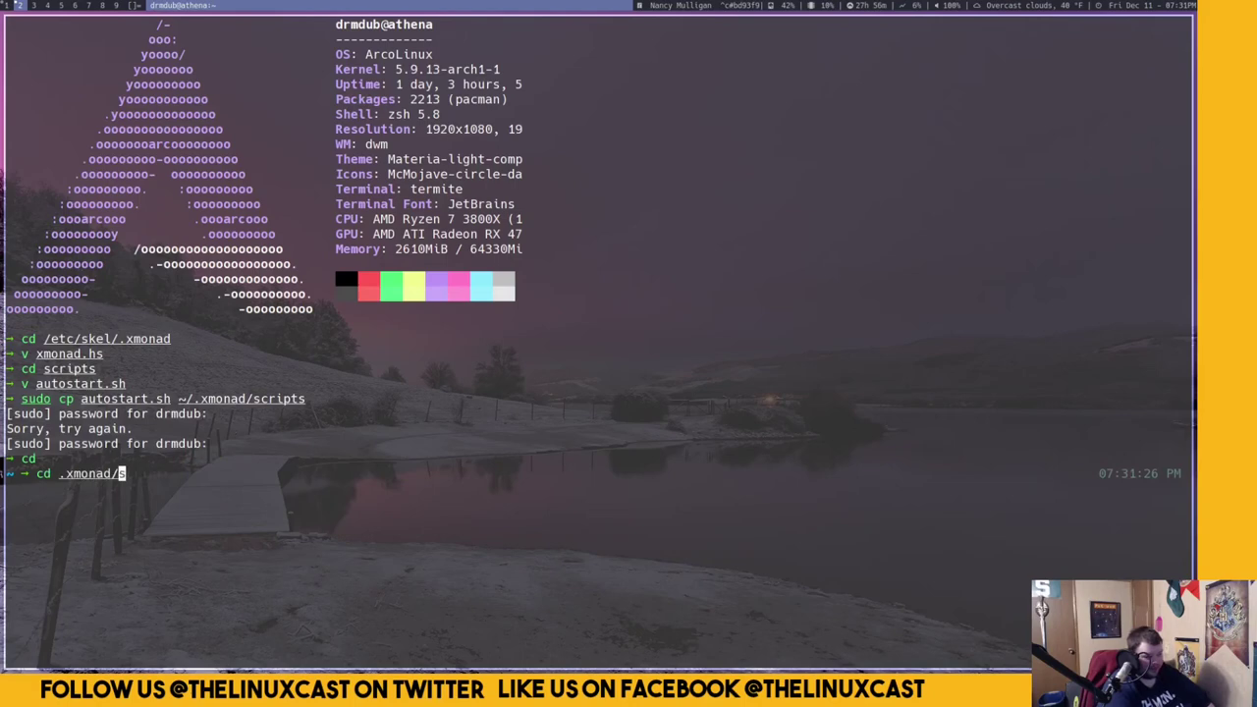
text(cripts)
key(Return)
text(ls)
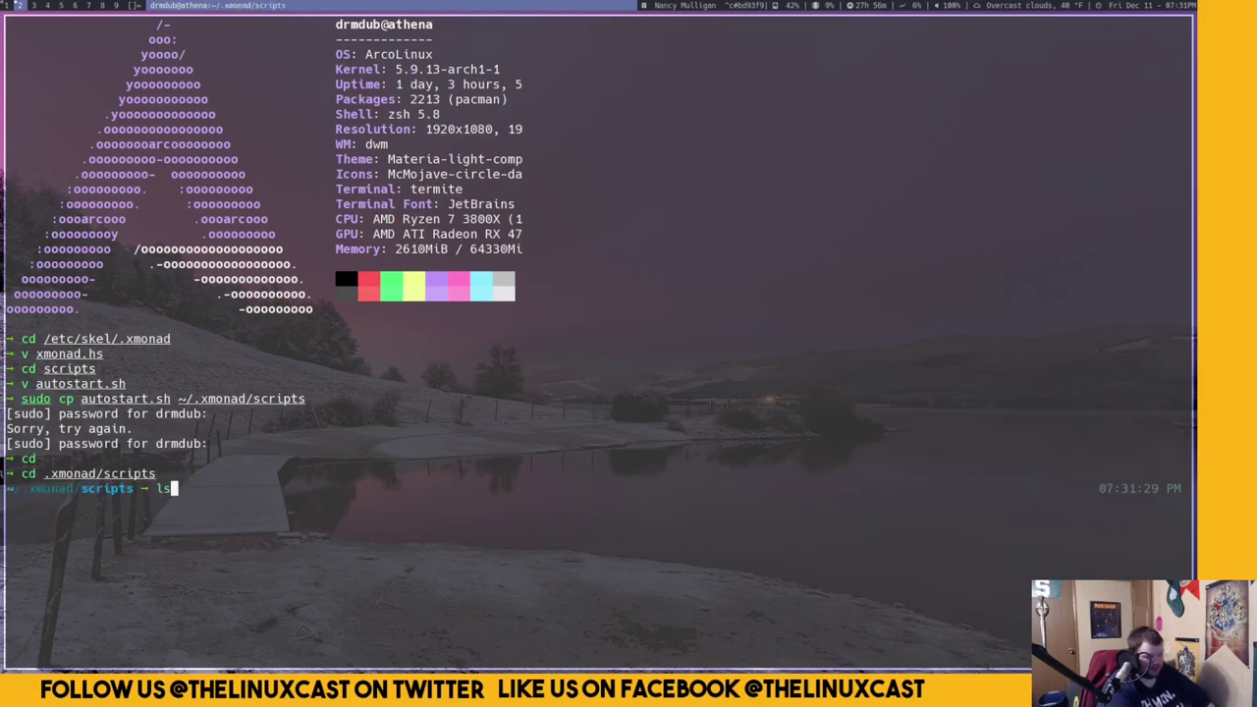
key(Return)
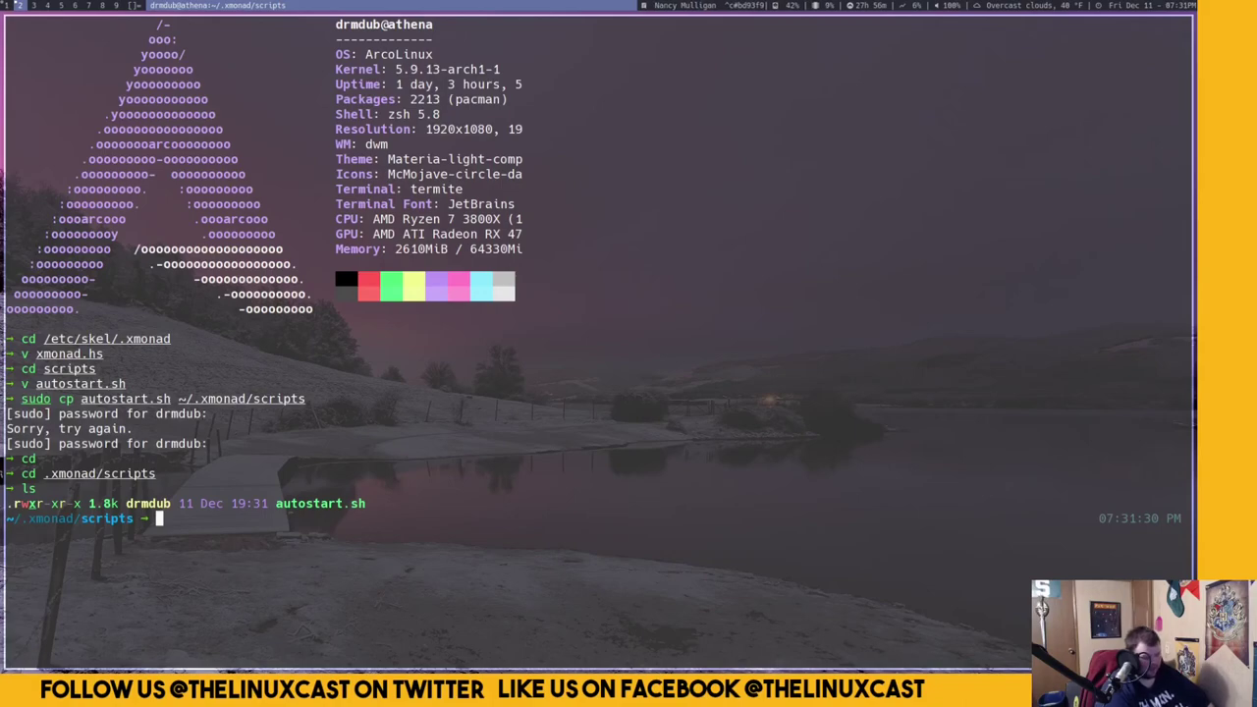
key(super+shift+c)
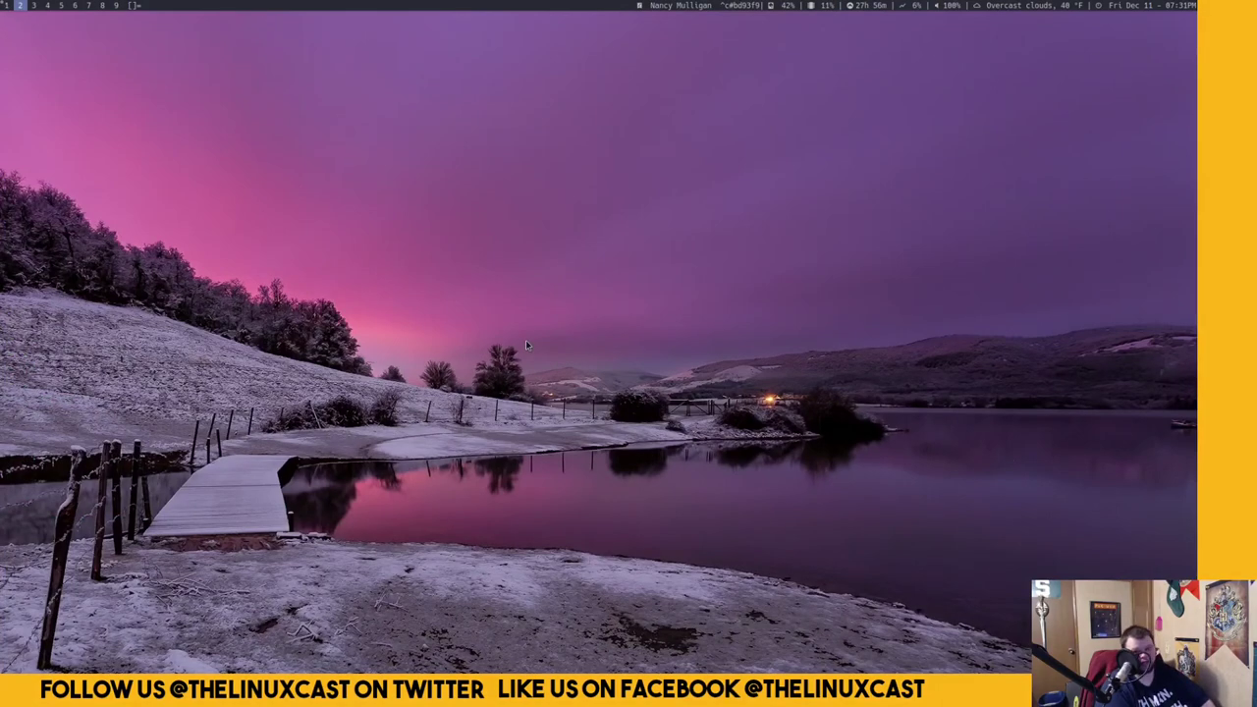
In a new terminal on workspace 2, open .xmonad/scripts/autostart.sh in the editor, choosing to edit anyway despite the swap file
key(super+1)
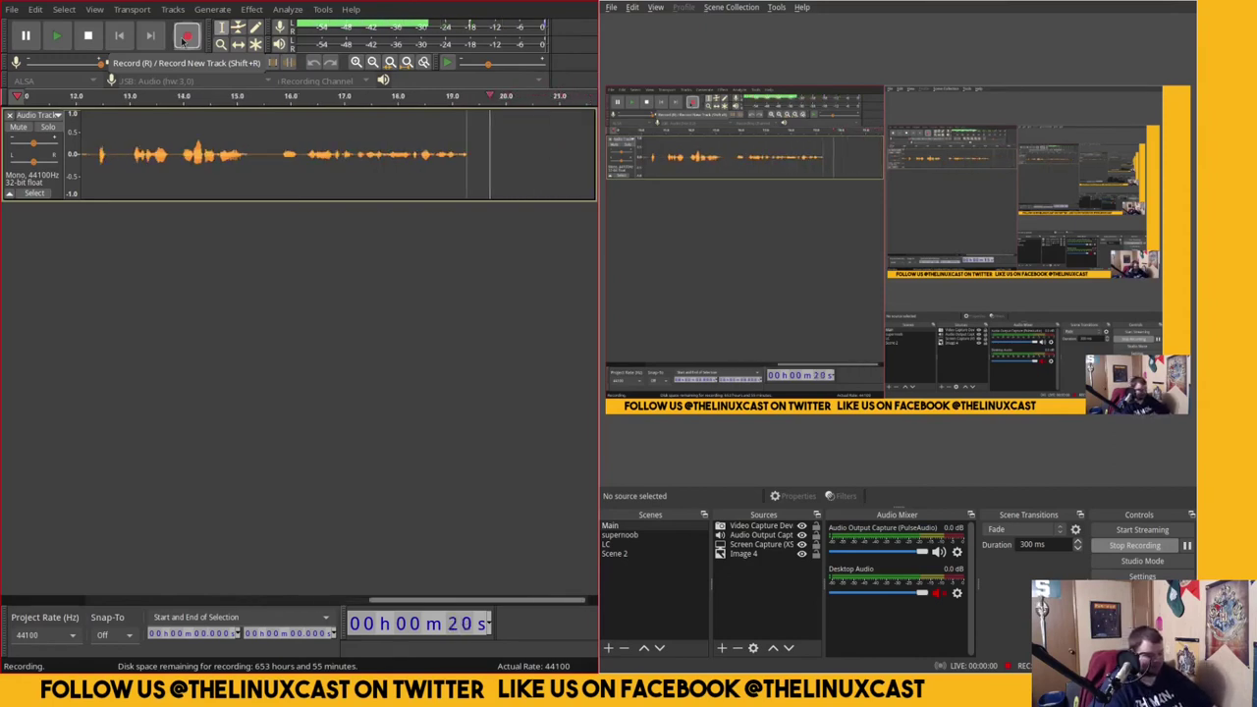
key(super+2)
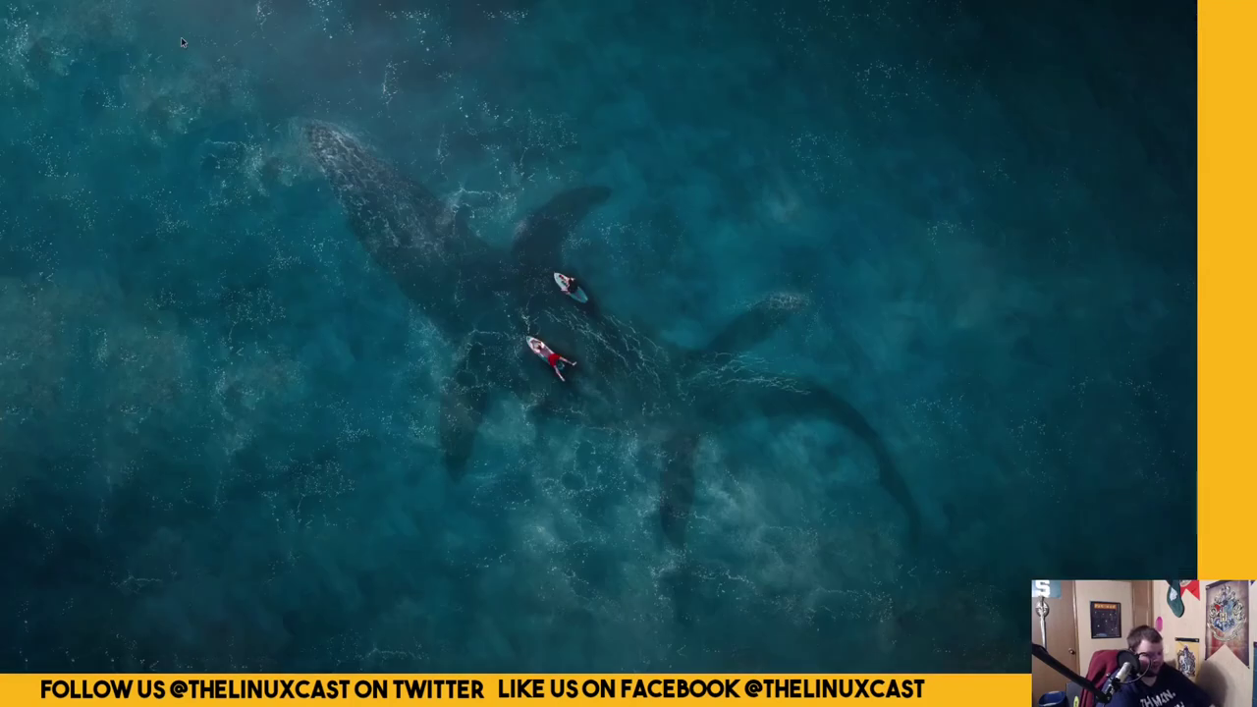
key(super+Return)
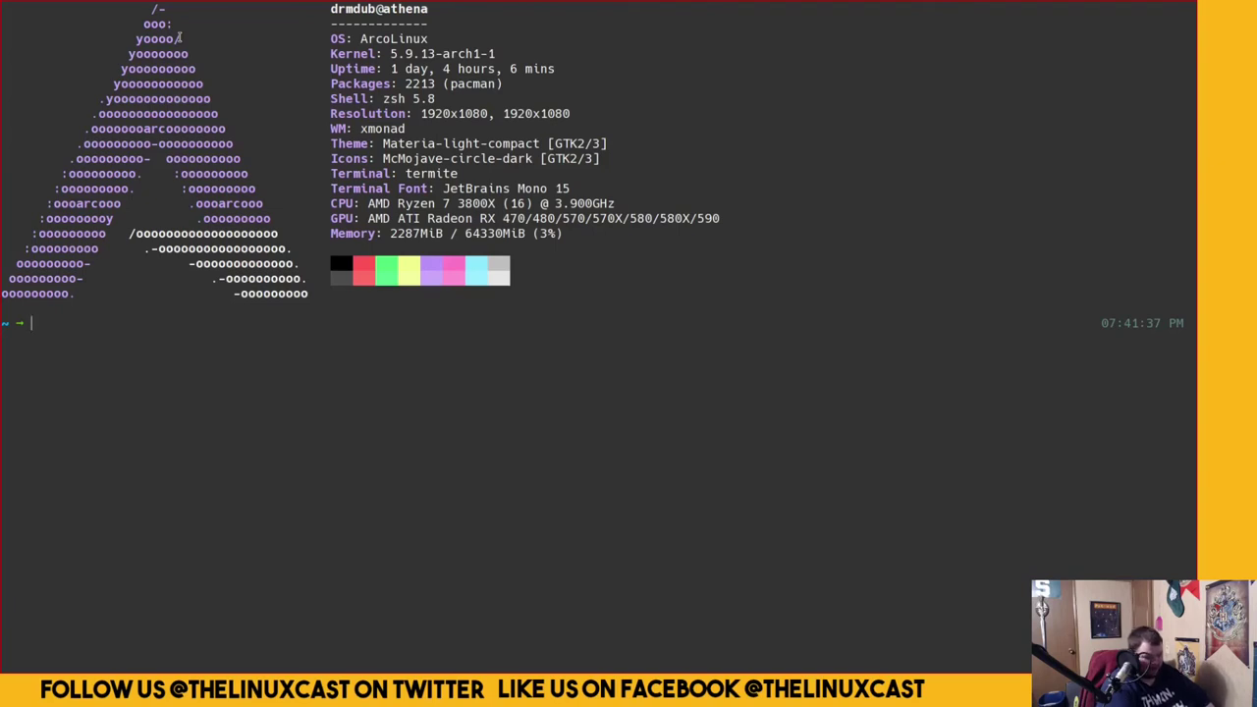
text(v .xon)
key(BackSpace)
key(BackSpace)
text(monad/)
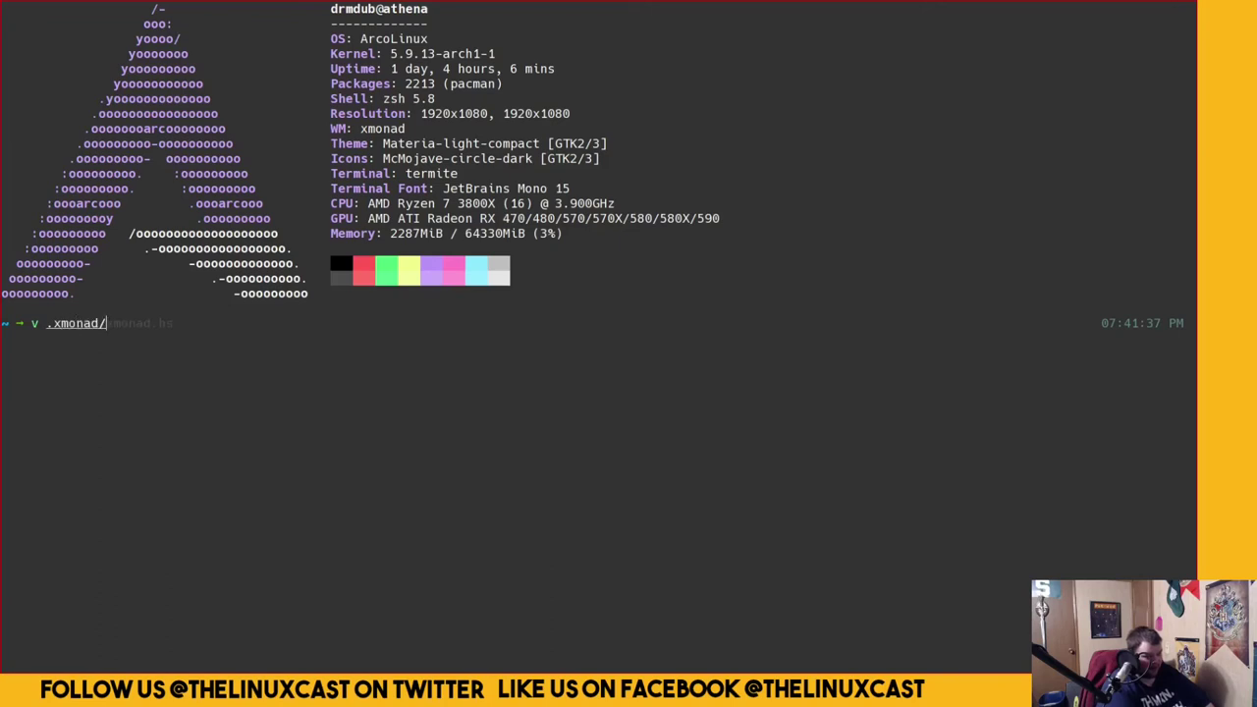
text(sc)
key(Tab)
text(au)
key(Tab)
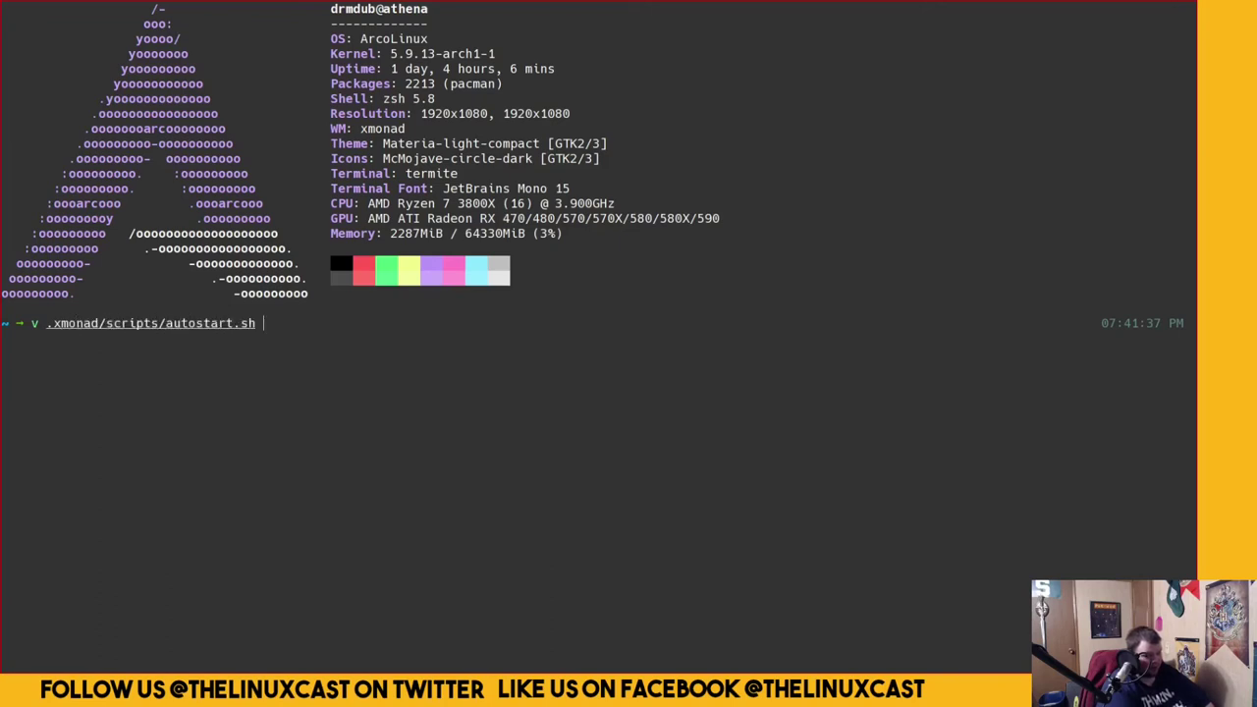
key(Return)
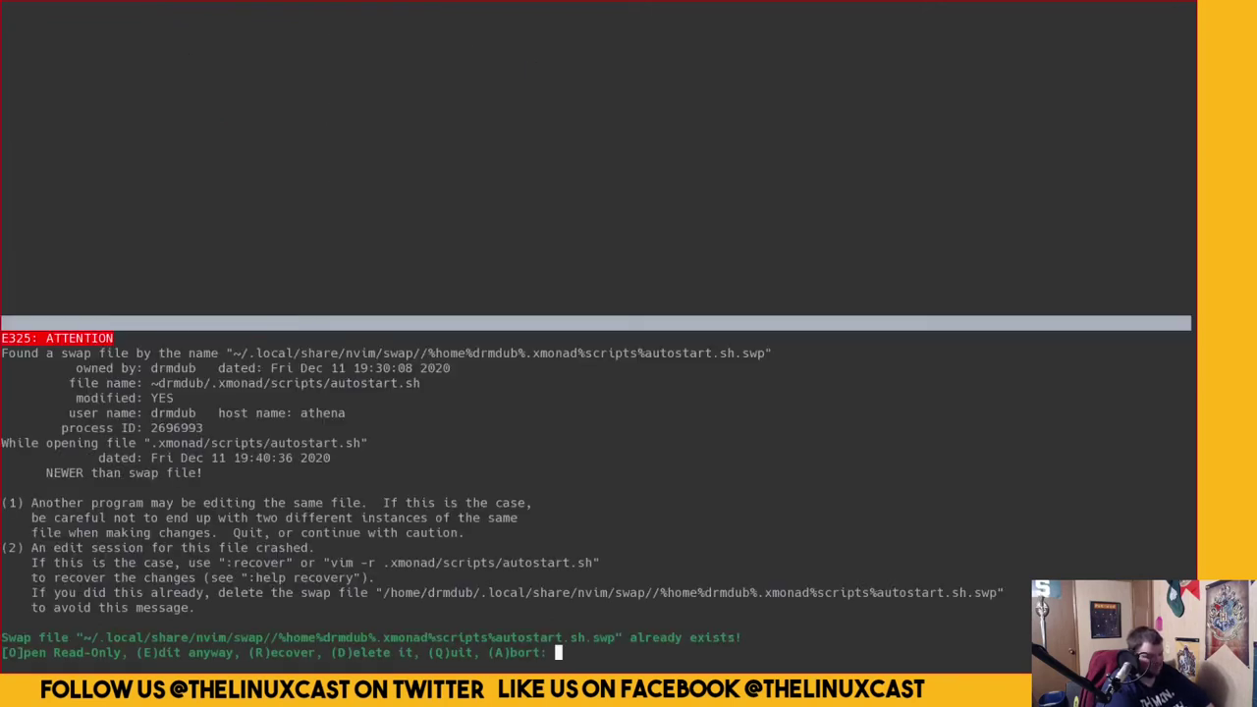
key(e)
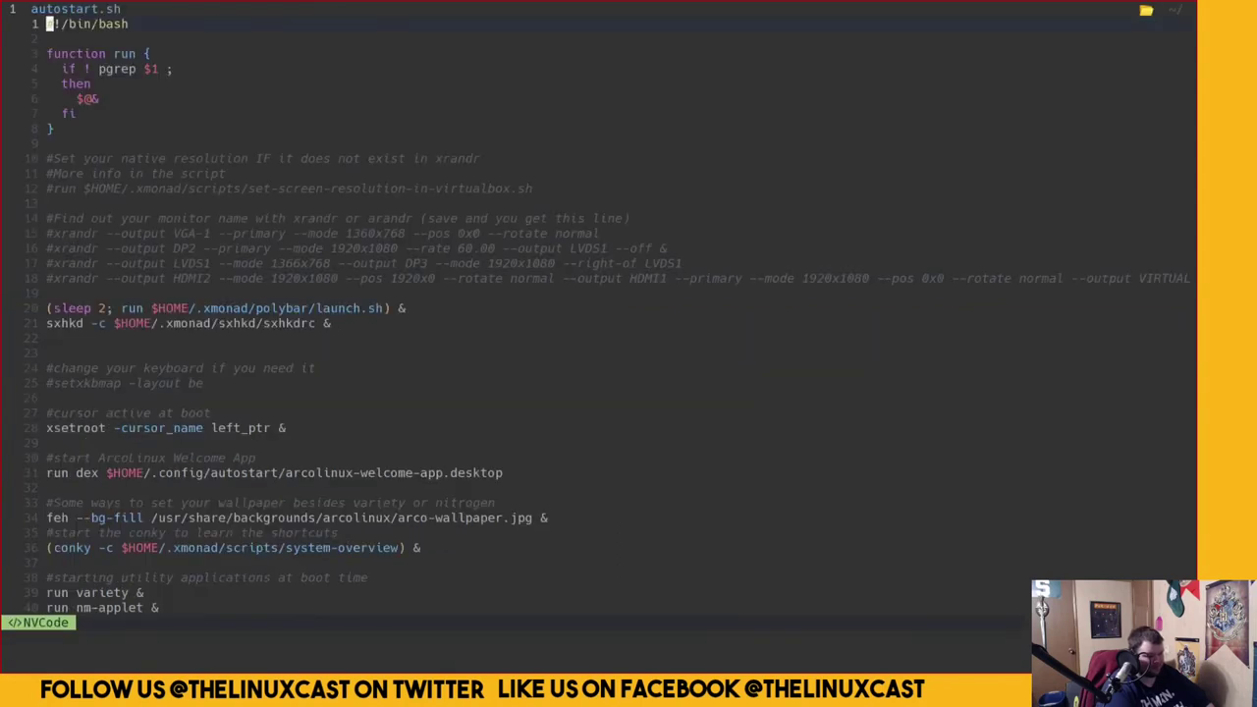
Examine the upper part of autostart.sh down to the polybar launch and sxhkd lines
key(j)
key(j)
key(j)
key(j)
key(j)
key(j)
key(j)
key(j)
key(j)
key(j)
key(j)
key(j)
key(j)
key(j)
key(j)
key(j)
key(j)
key(j)
key(j)
key(j)
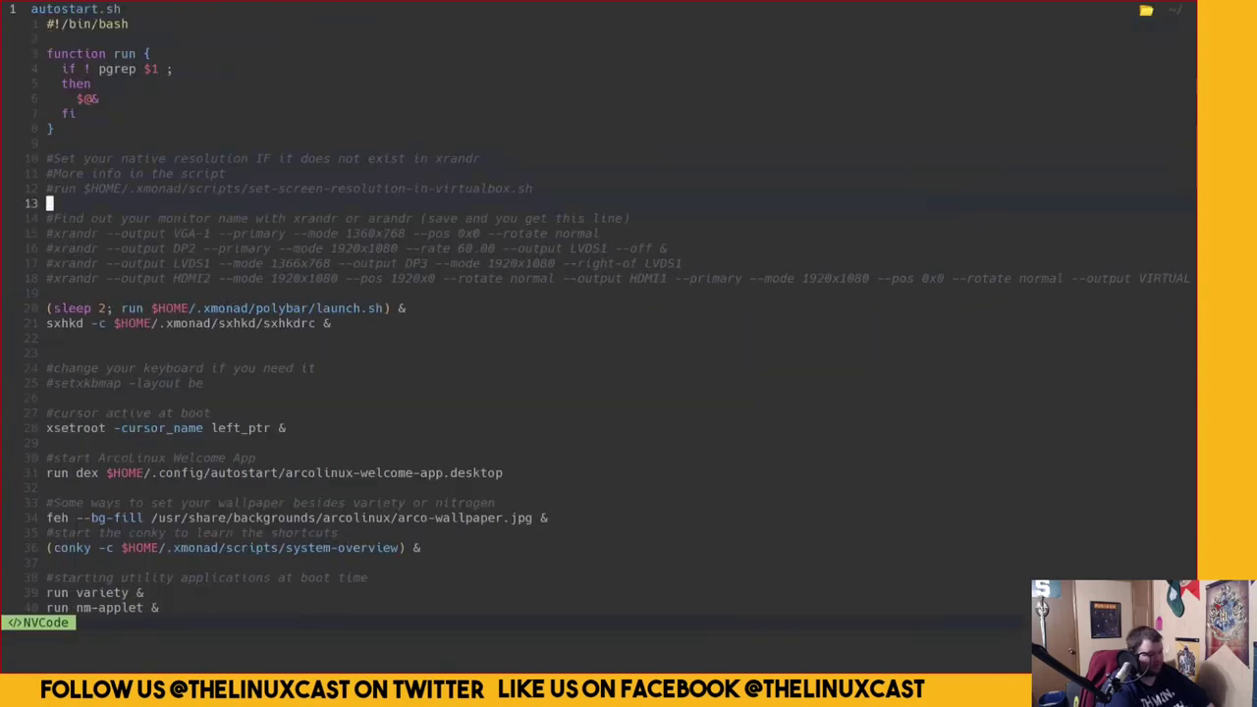
key(j)
key(k)
key(j)
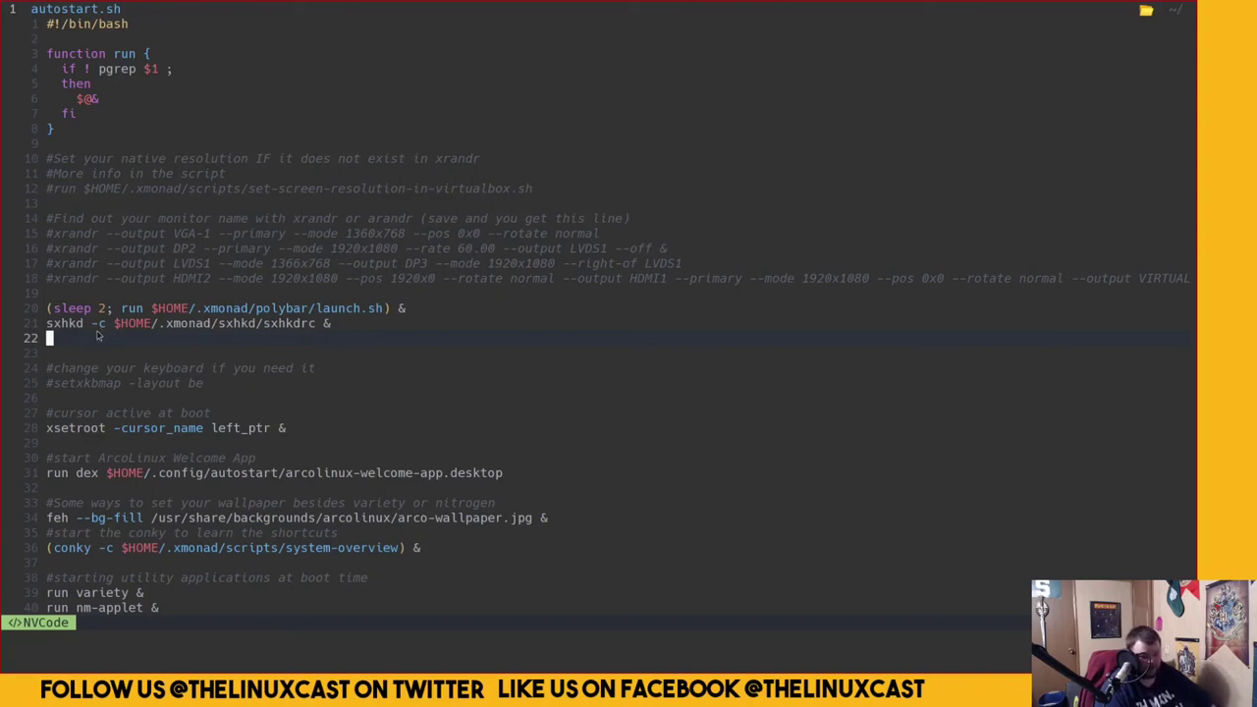
key(super+2)
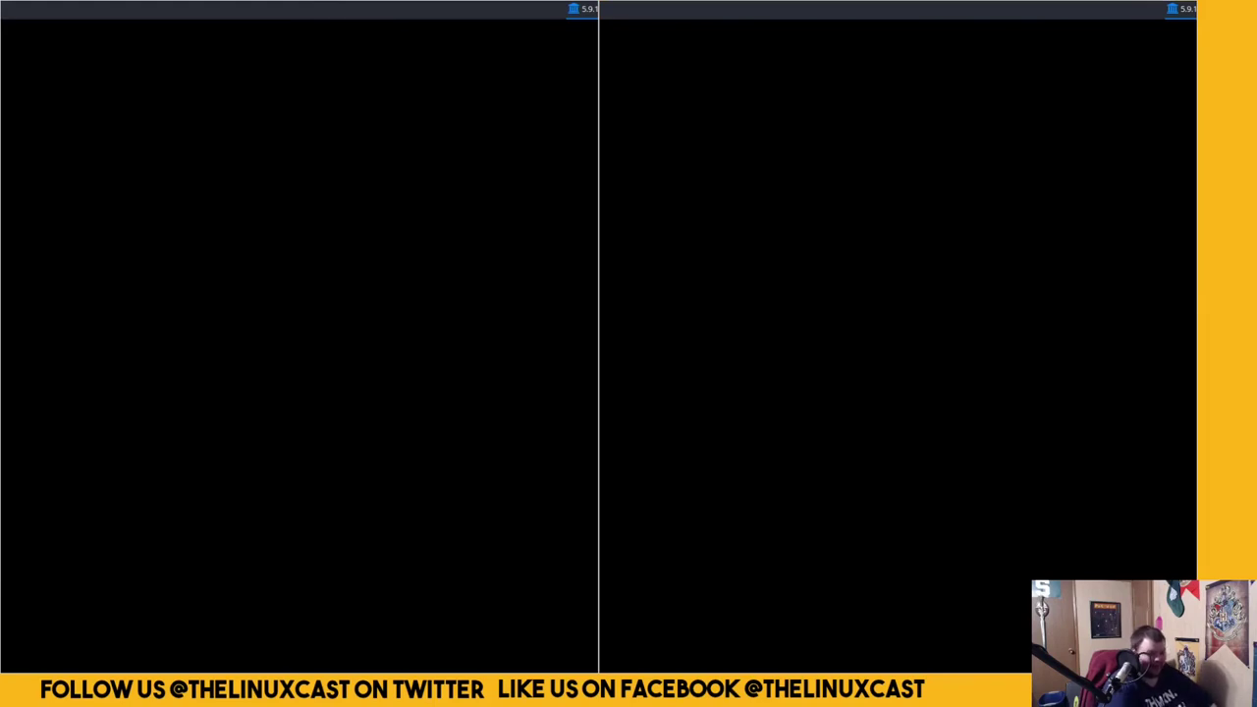
key(super+1)
key(super+2)
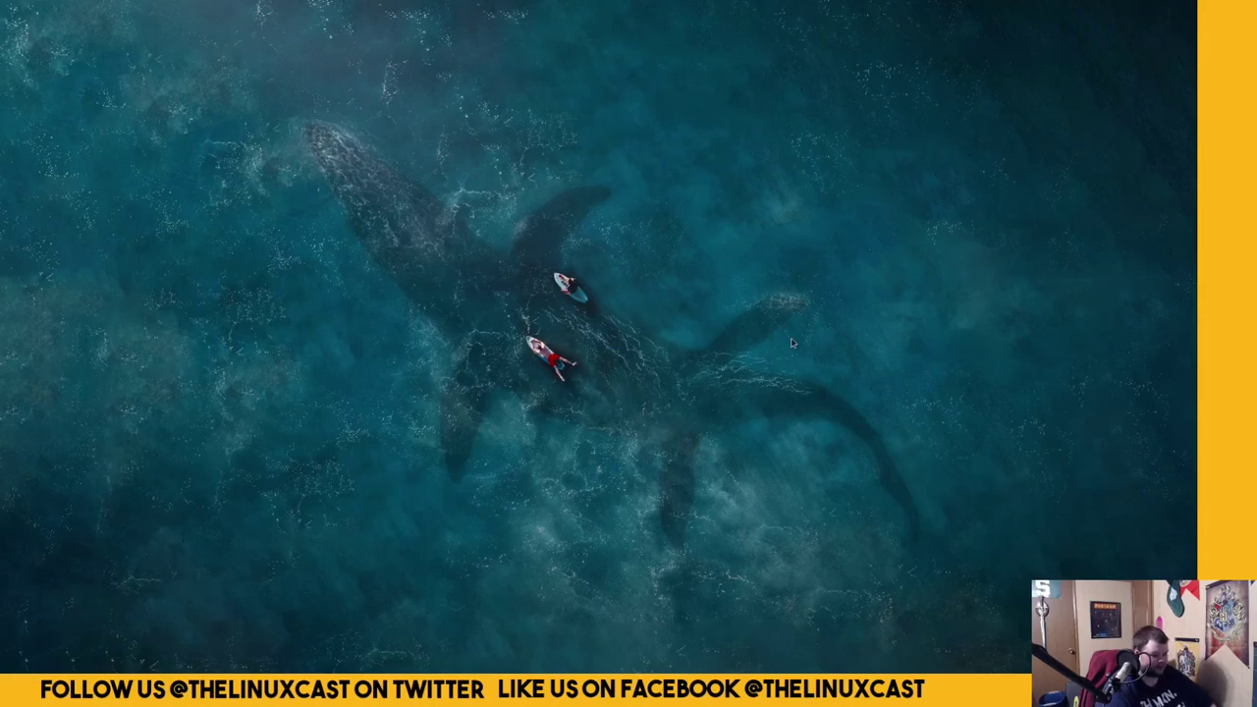
key(super+1)
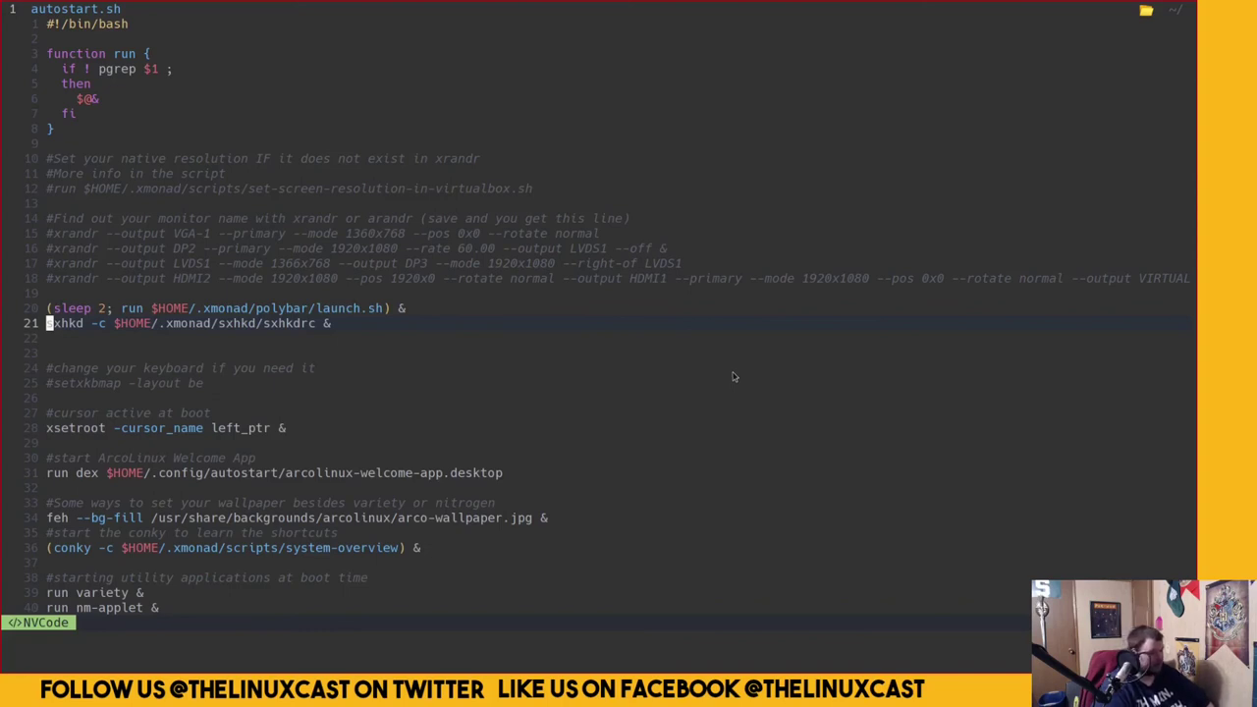
Review the commented xrandr lines in autostart.sh and list the monitor names with xrandr --listmonitors in a second terminal
key(k)
key(k)
key(k)
key(k)
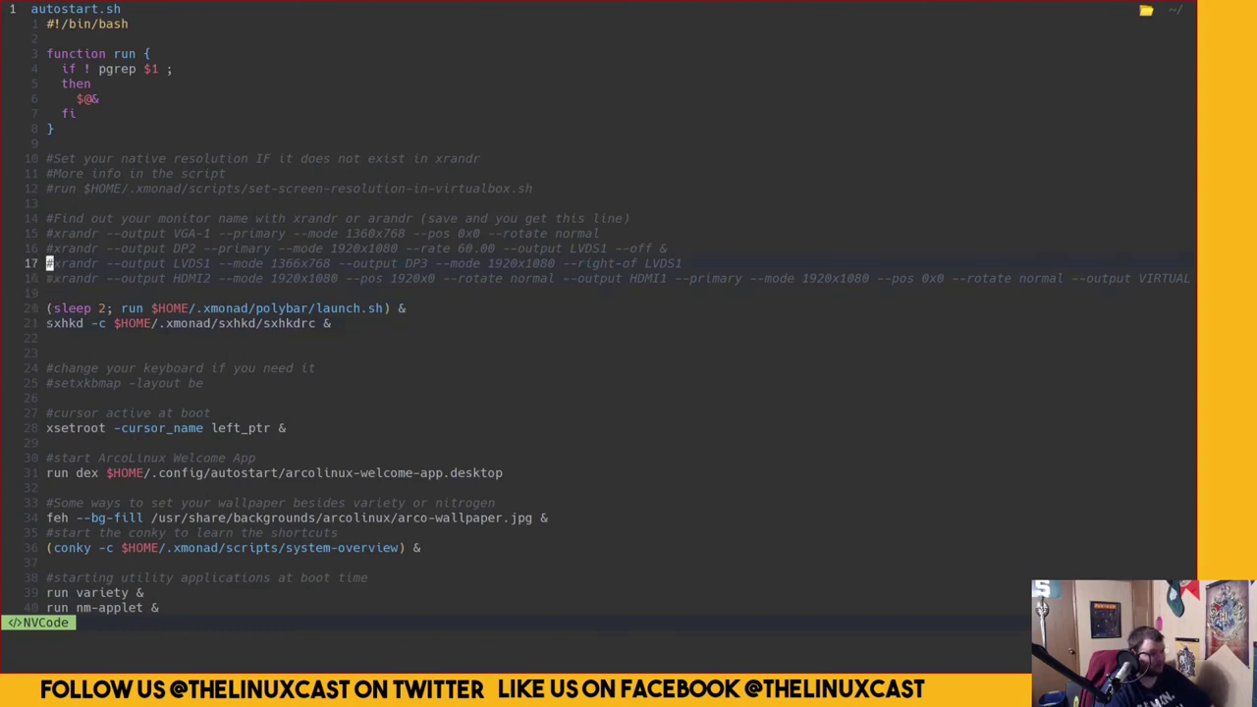
key(k)
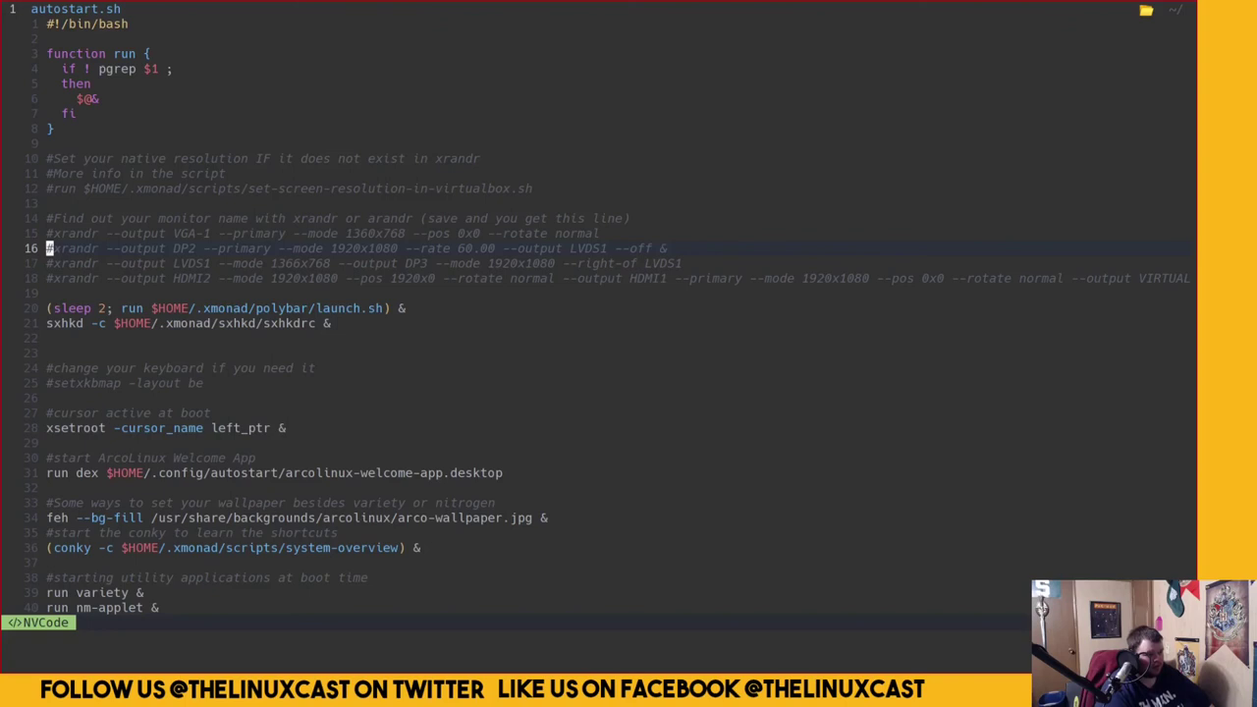
key(super+Return)
text(xran)
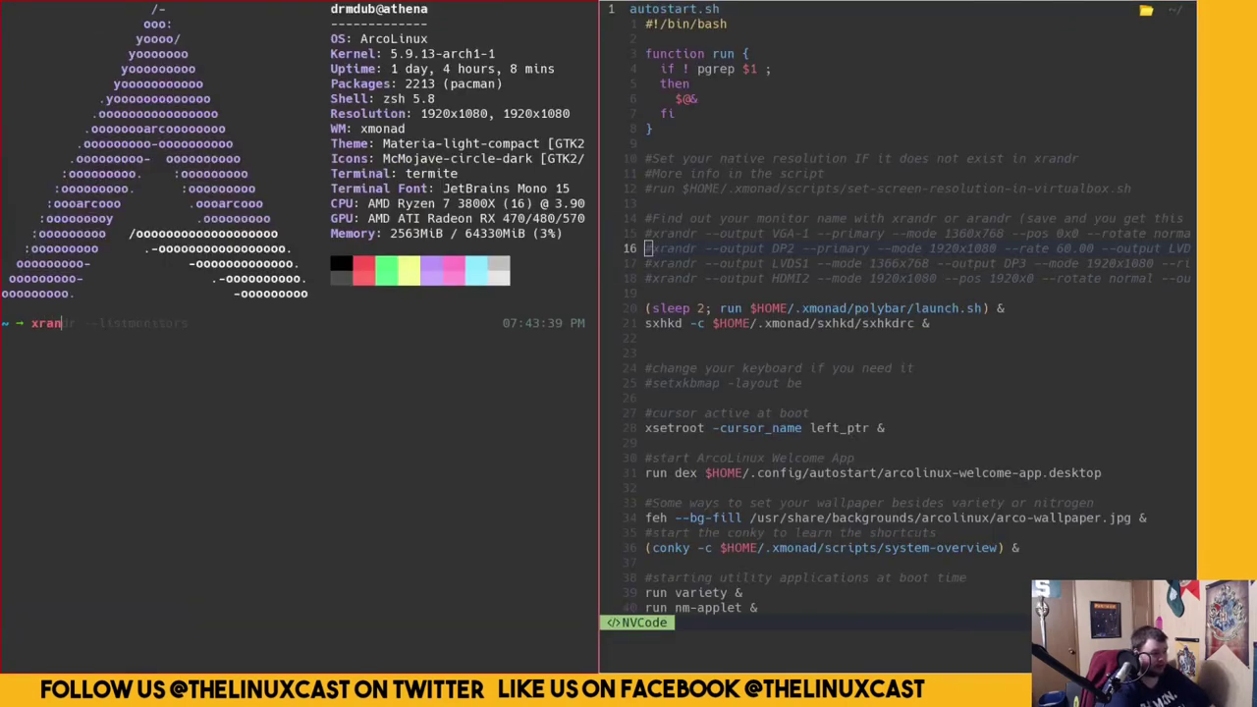
key(Right)
key(Return)
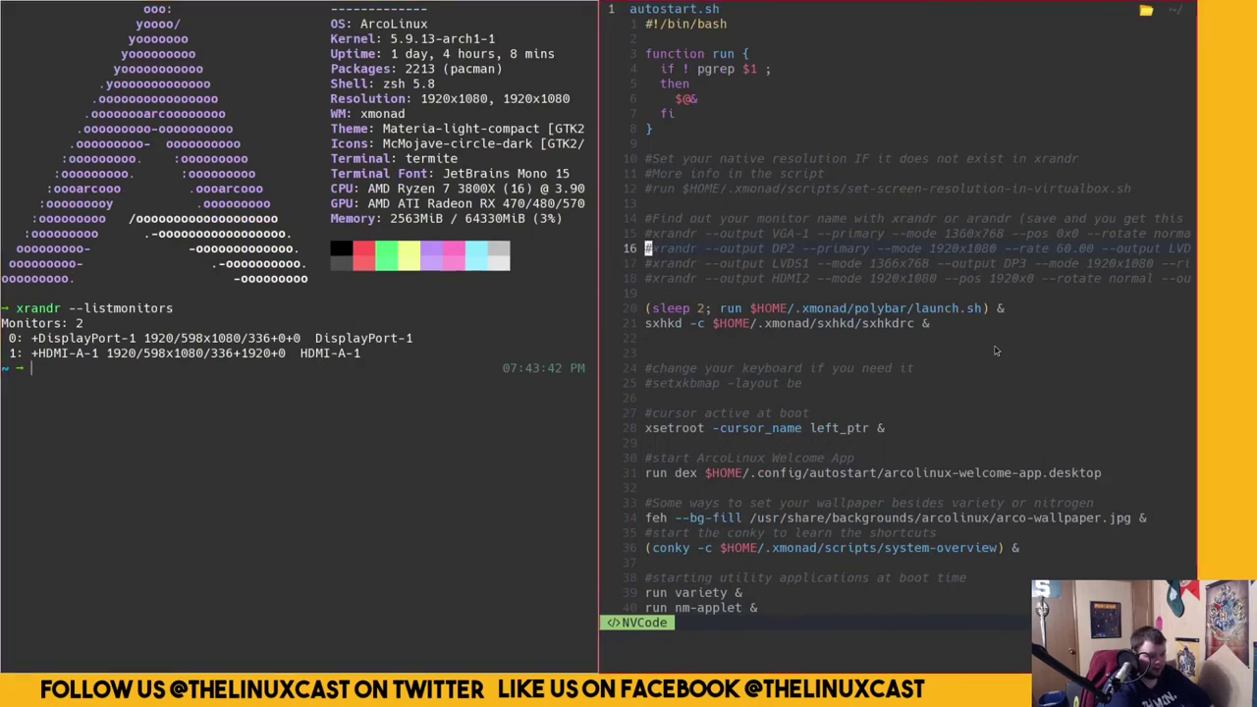
key(j)
key(k)
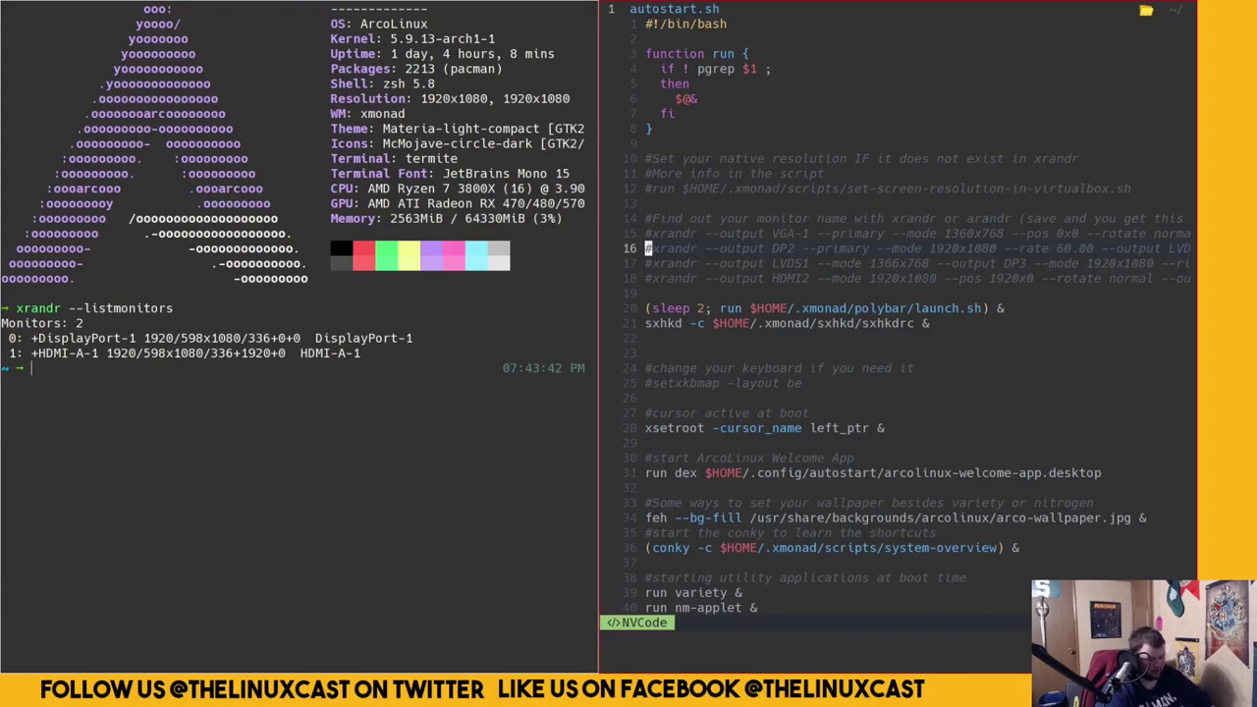
Save and quit autostart.sh, and list the contents of the ~/.xmonad/polybar folder
text(:wq)
key(Return)
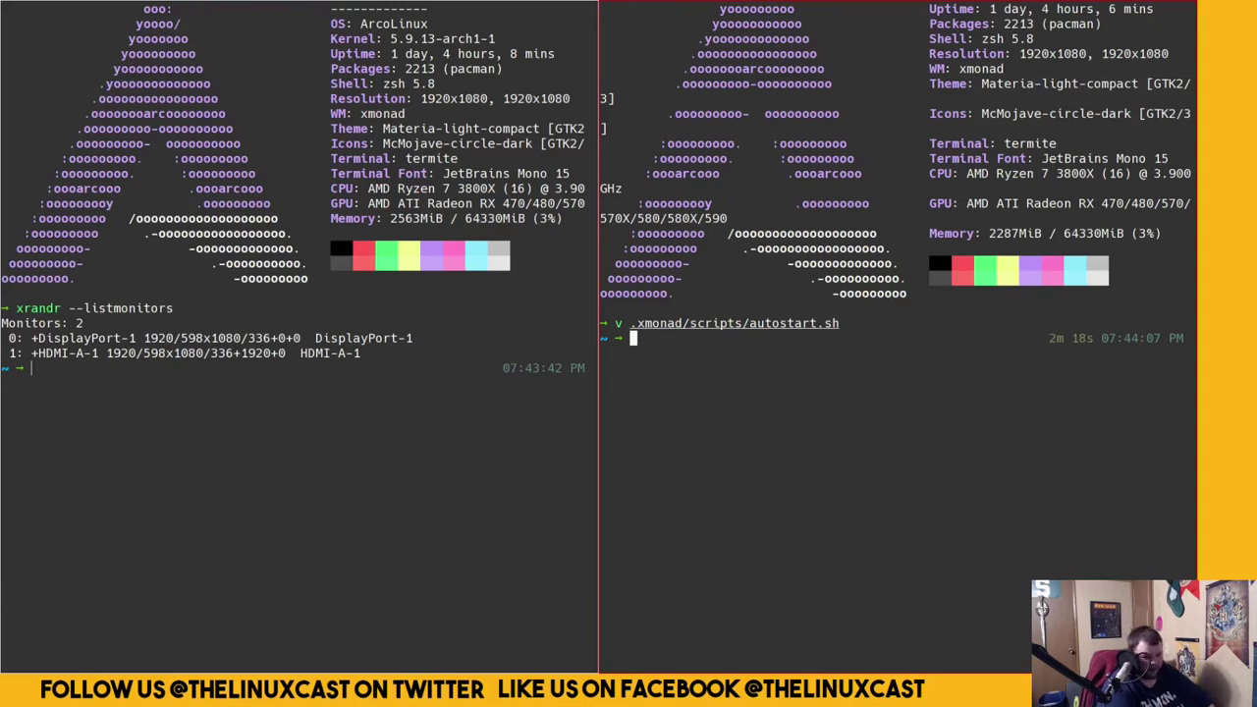
text(cd .xmonad/polybar/)
key(Return)
text(ls)
key(Return)
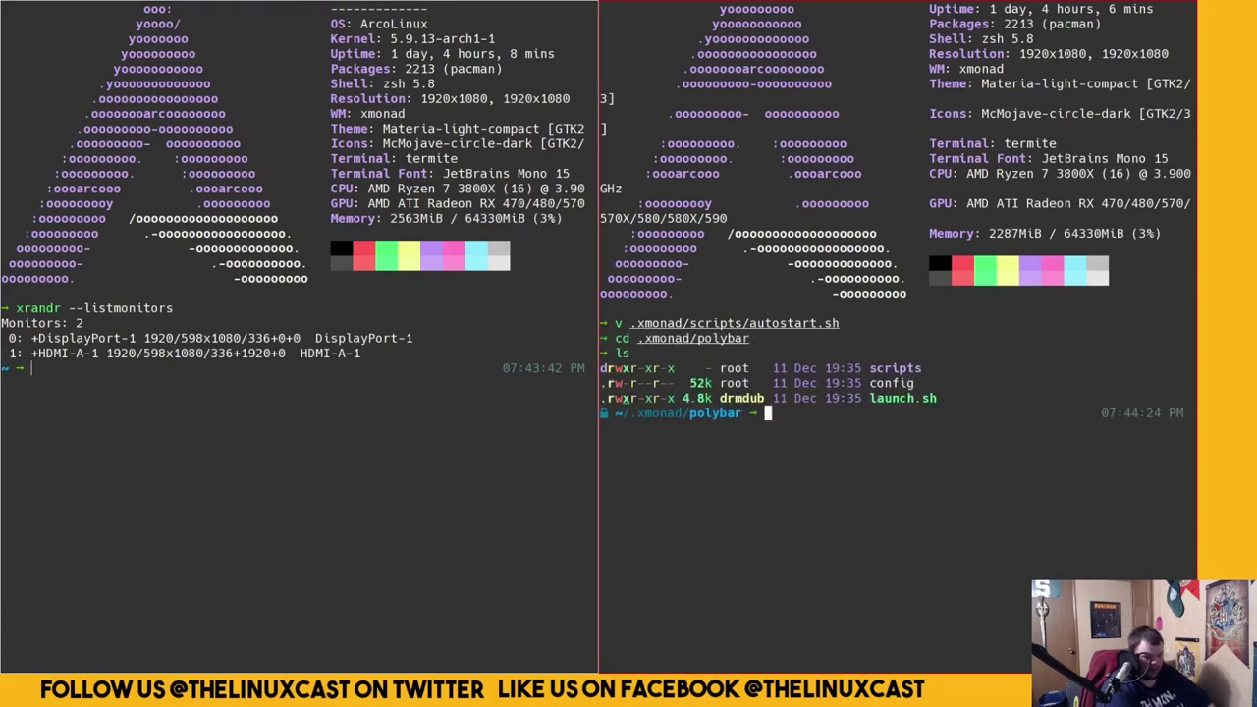
Open the polybar config file in the editor and look through its global, settings and color theme sections
text(v config)
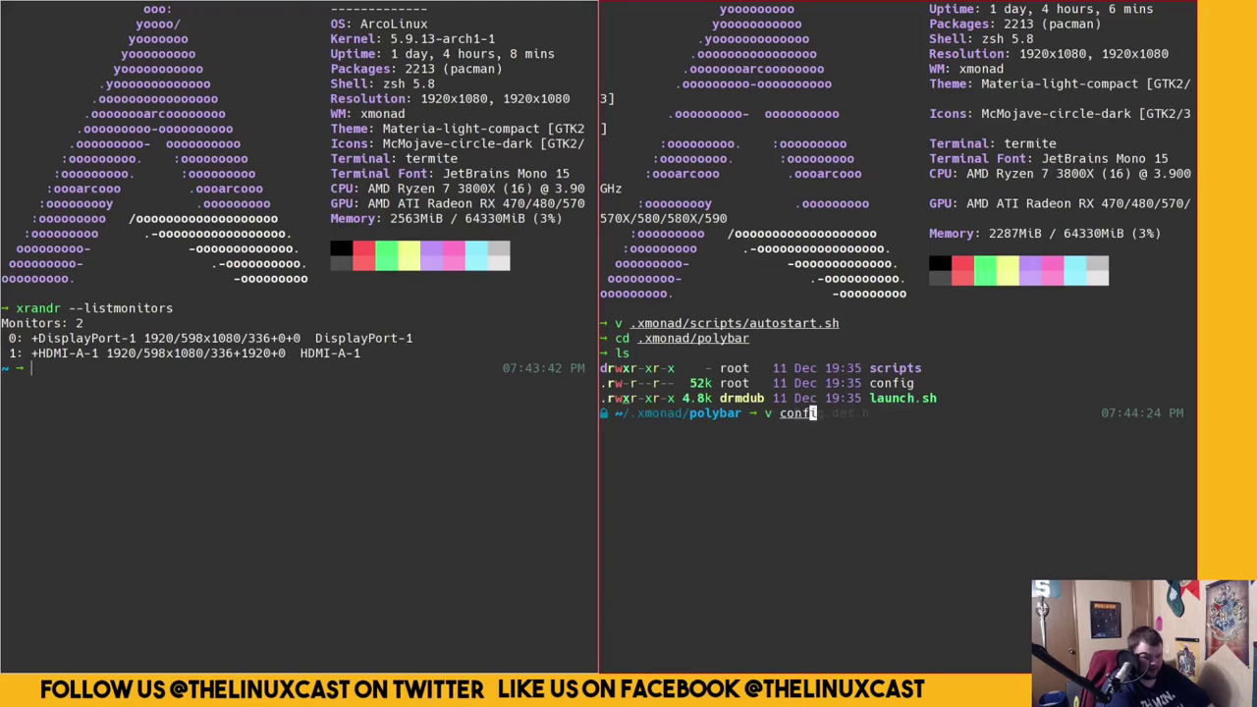
key(Return)
key(j)
key(j)
key(j)
key(j)
key(j)
key(j)
key(j)
key(j)
key(j)
key(j)
key(j)
key(j)
key(j)
key(j)
key(j)
key(j)
key(j)
key(j)
key(j)
key(j)
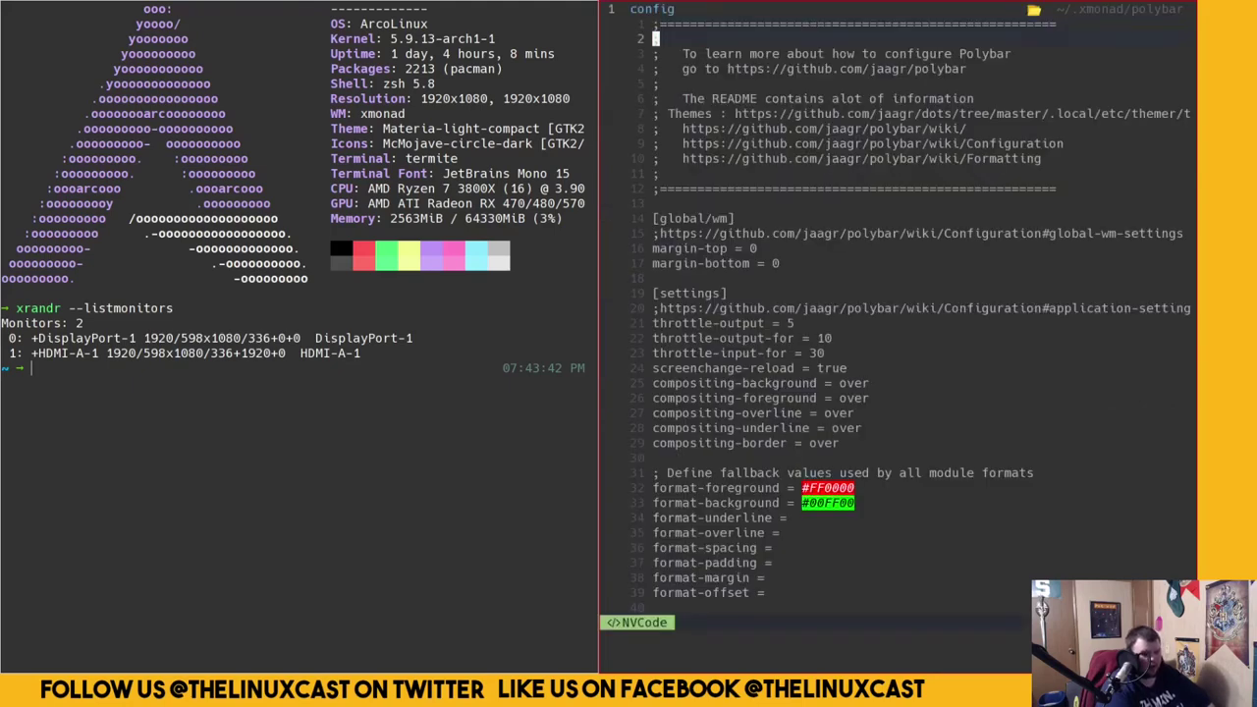
key(j)
key(j)
key(j)
key(j)
key(j)
key(j)
key(j)
key(j)
key(j)
key(j)
key(j)
key(j)
key(j)
key(j)
key(j)
key(j)
key(j)
key(j)
key(j)
key(j)
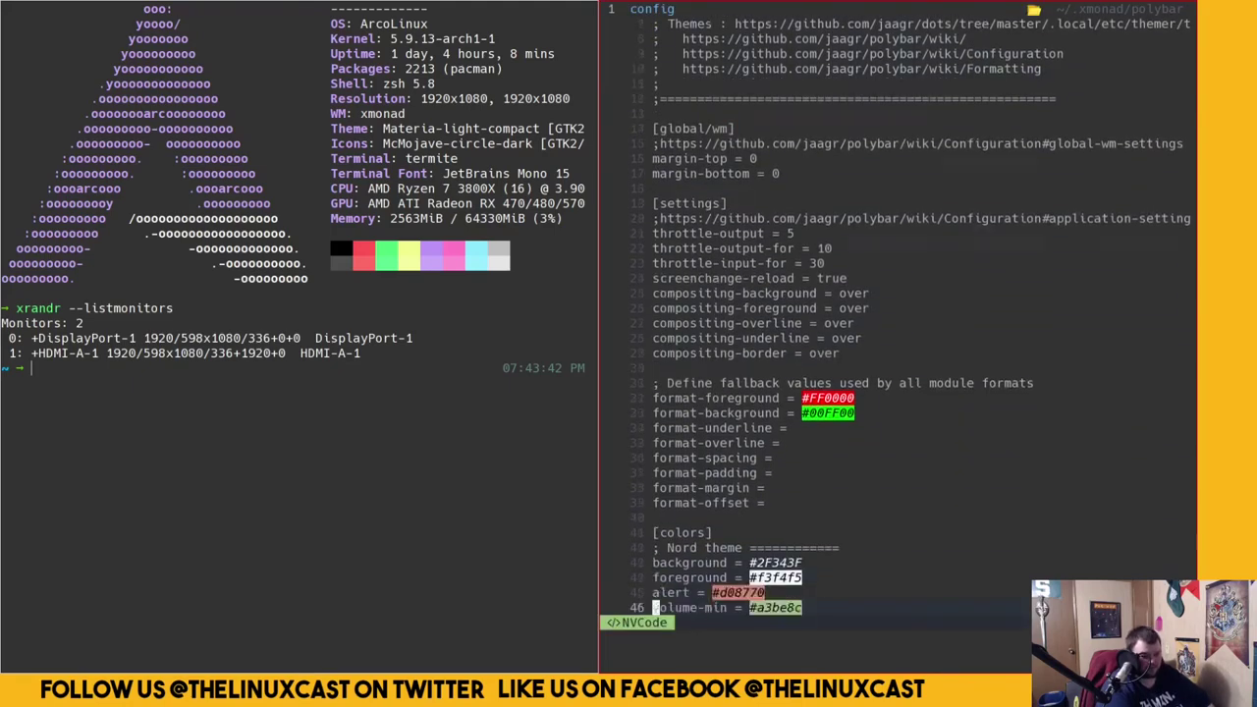
key(j)
key(j)
key(j)
key(j)
key(j)
key(j)
key(j)
key(j)
key(j)
key(j)
key(j)
key(j)
key(j)
key(j)
key(j)
key(j)
key(j)
key(j)
key(j)
key(j)
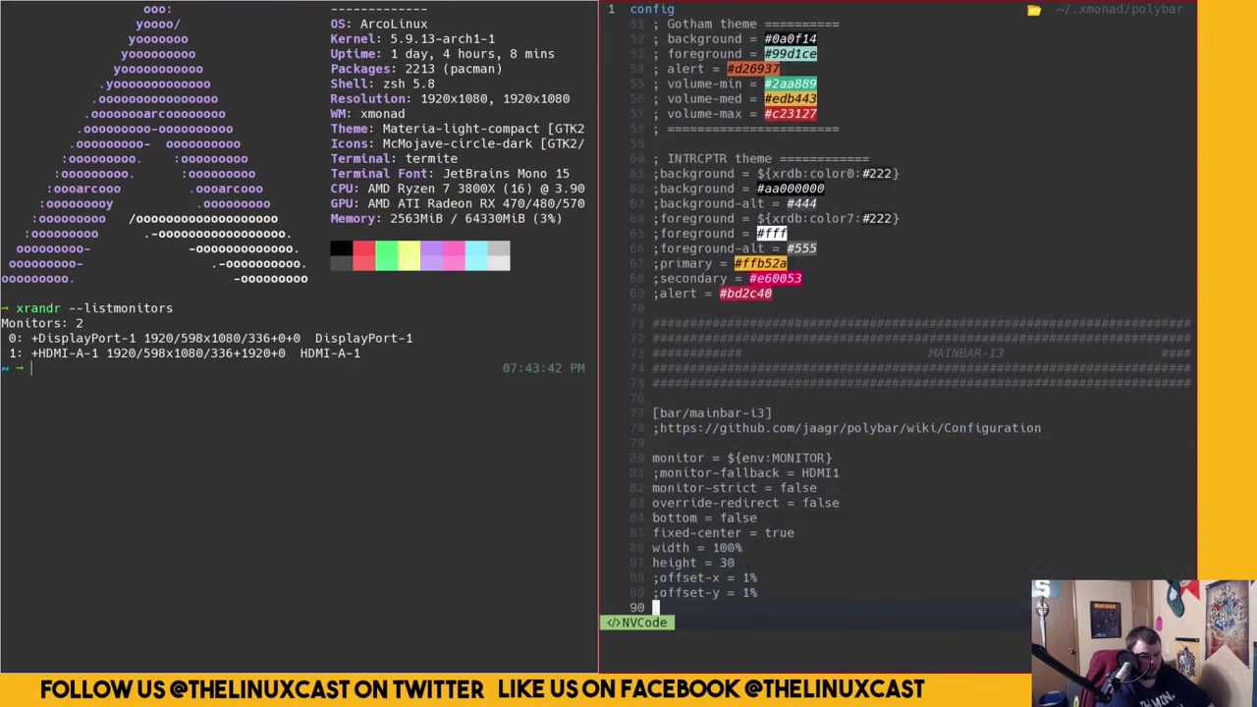
Examine the bar/mainbar-i3 section of the polybar config from the monitor settings down to the border settings
key(j)
key(j)
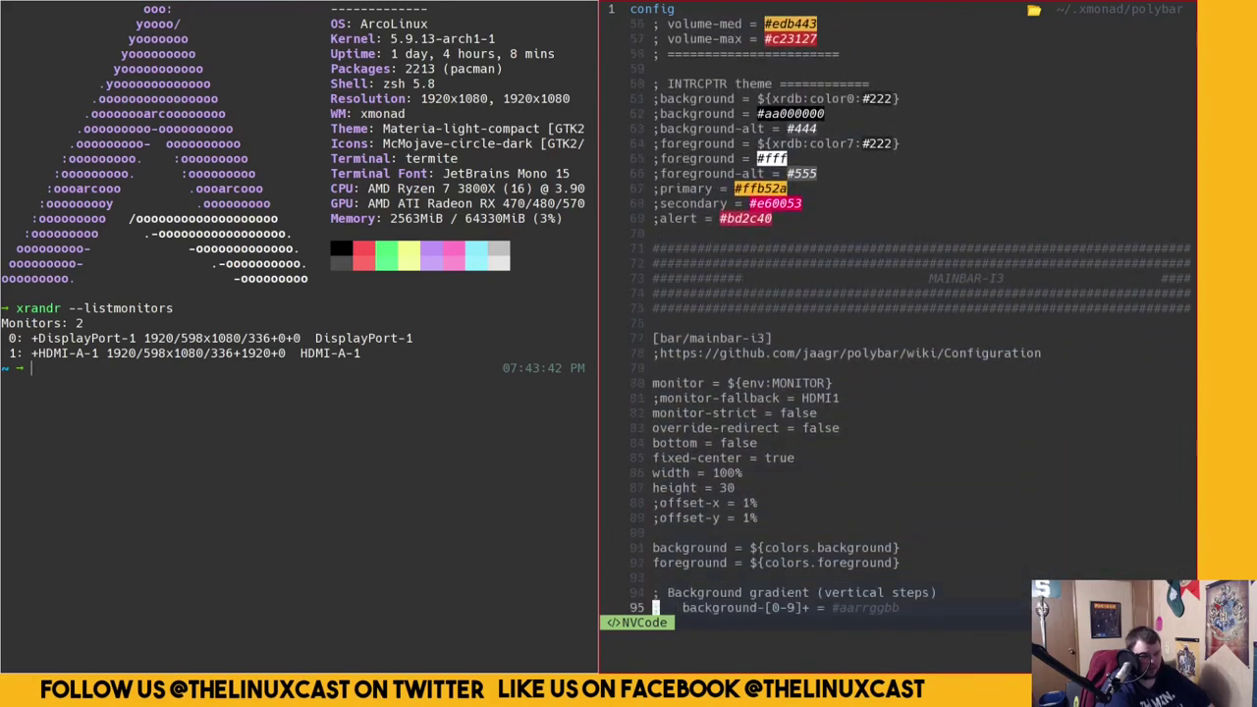
key(j)
key(j)
key(j)
key(j)
key(j)
key(j)
key(j)
key(j)
key(j)
key(j)
key(j)
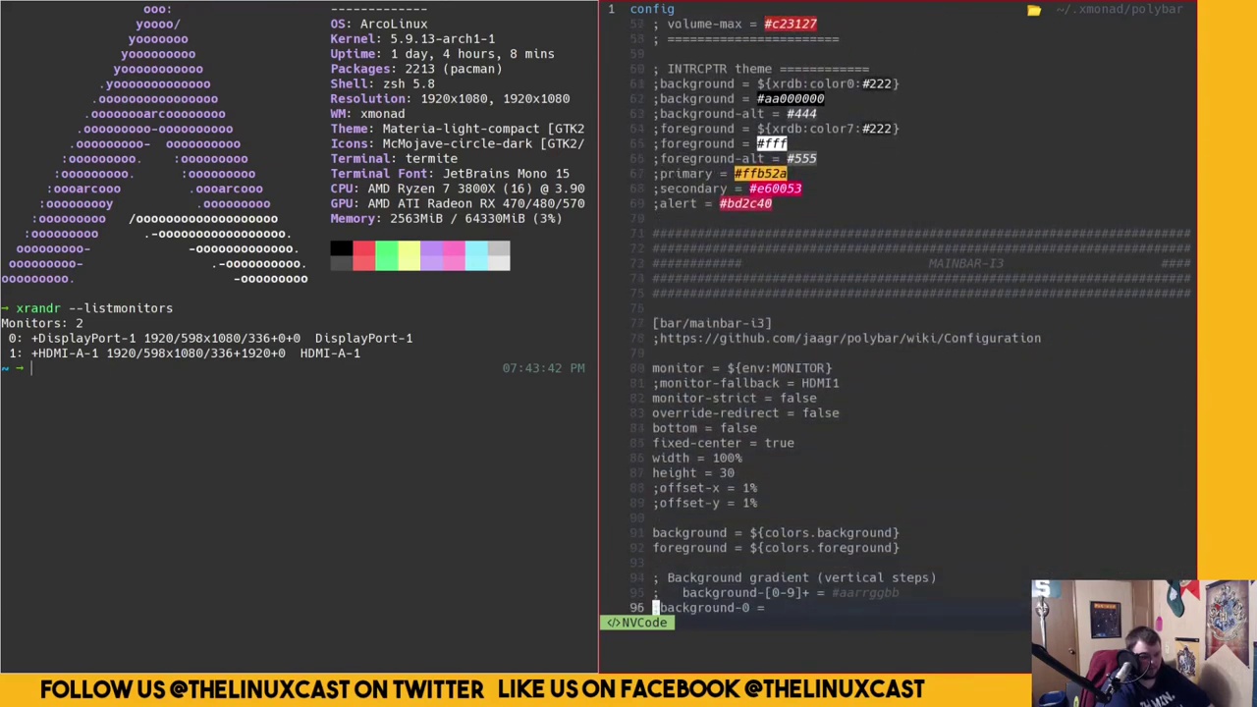
key(j)
key(j)
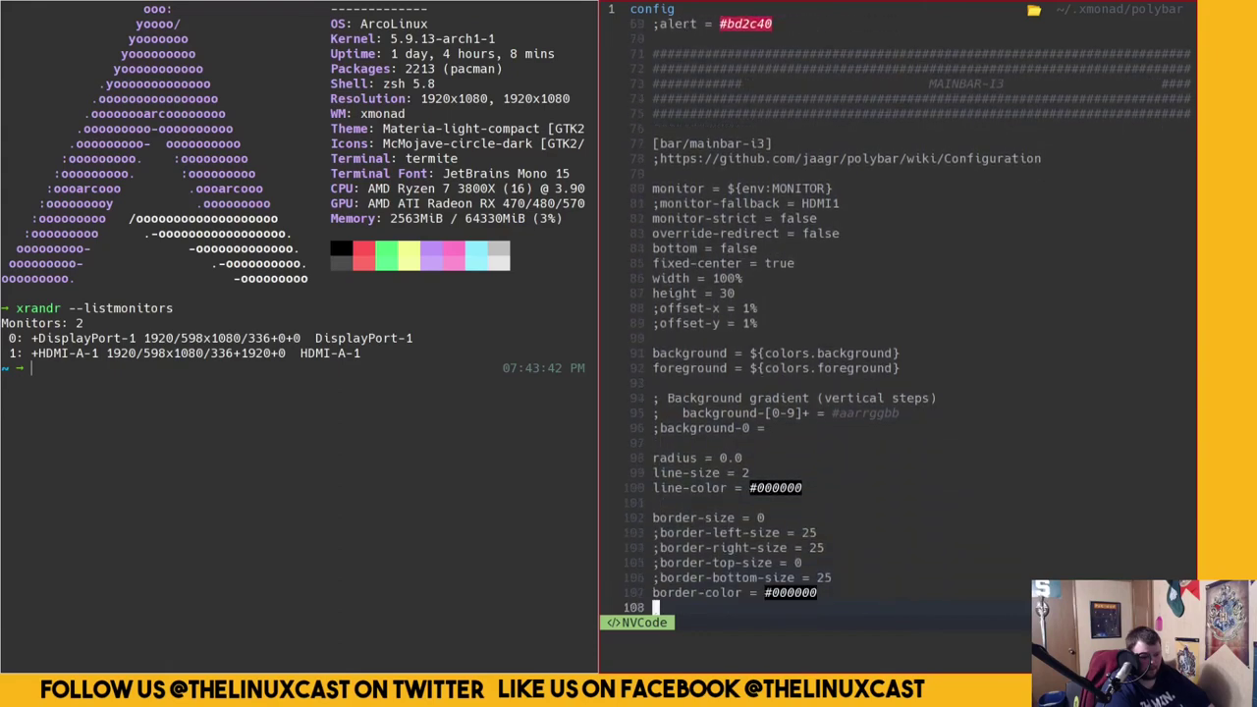
Search the config for "xmonad" and review the first settings of the bar/mainbar-xmonad section
text(/xmonad)
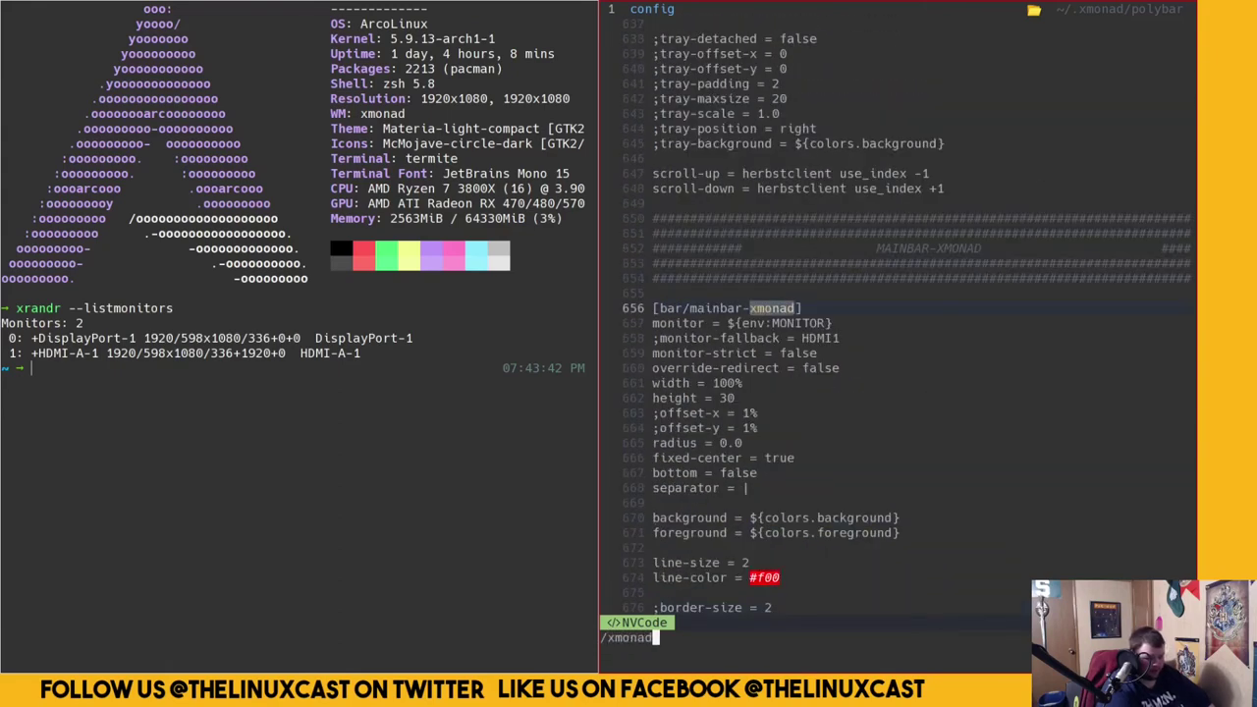
key(j)
key(j)
key(k)
key(k)
key(j)
key(j)
key(j)
key(j)
key(j)
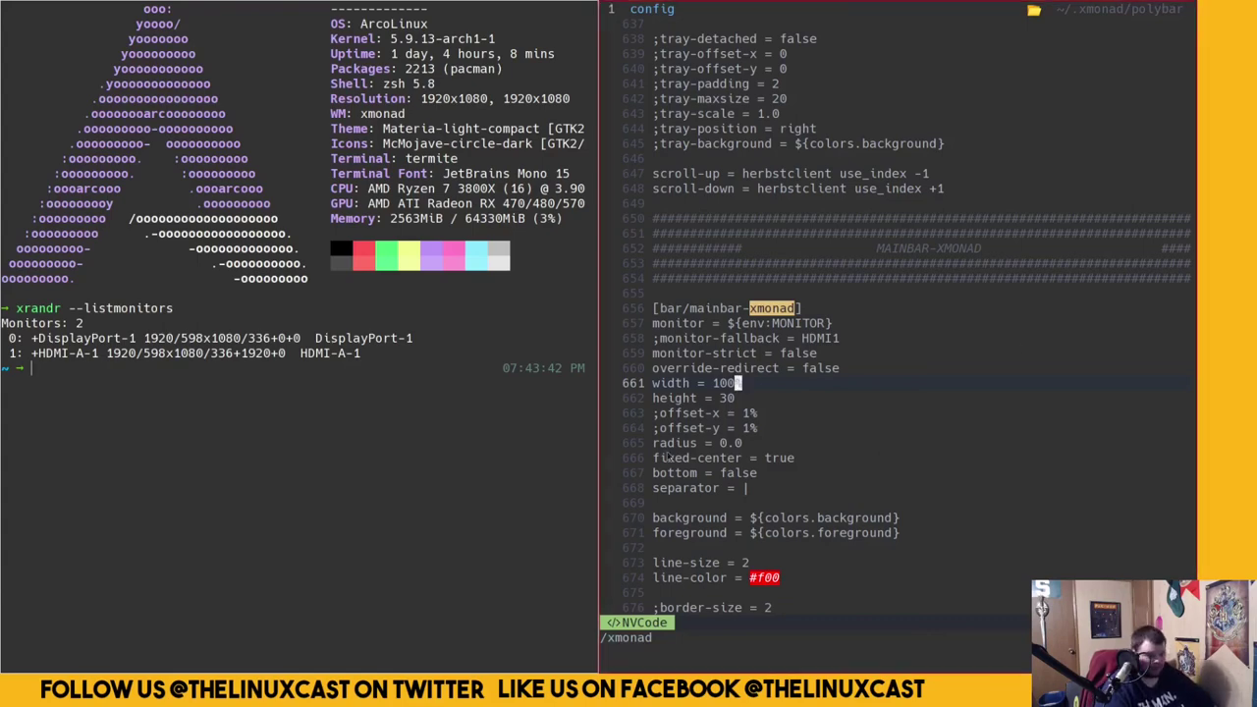
Close the two tiled terminals, including the one with the polybar config, and the remaining full-size terminal
key(super+shift+c)
key(super+shift+c)
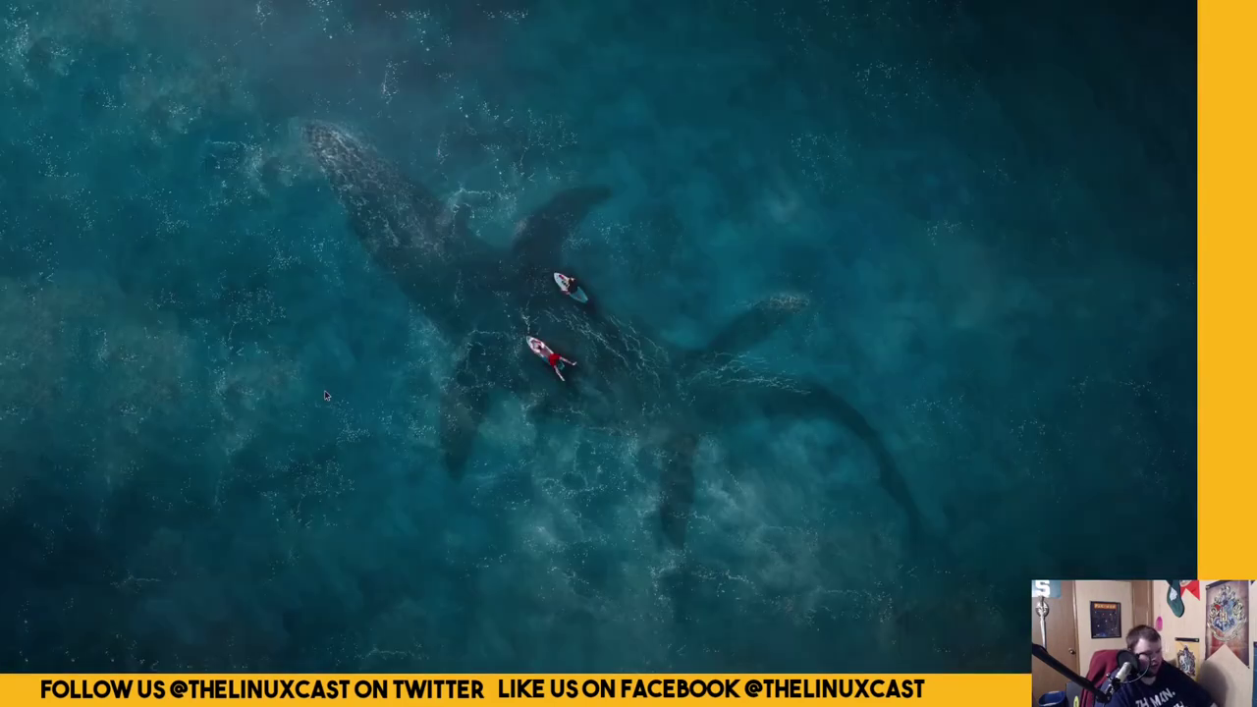
key(super+Return)
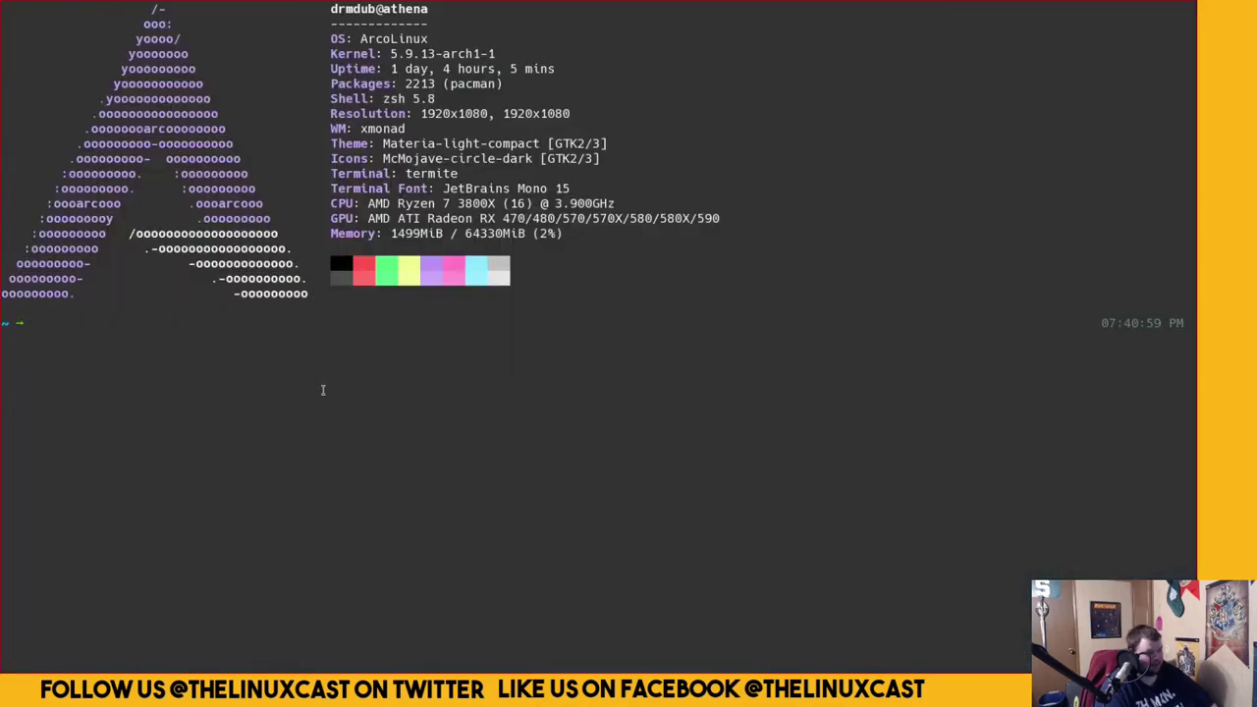
key(super+shift+c)
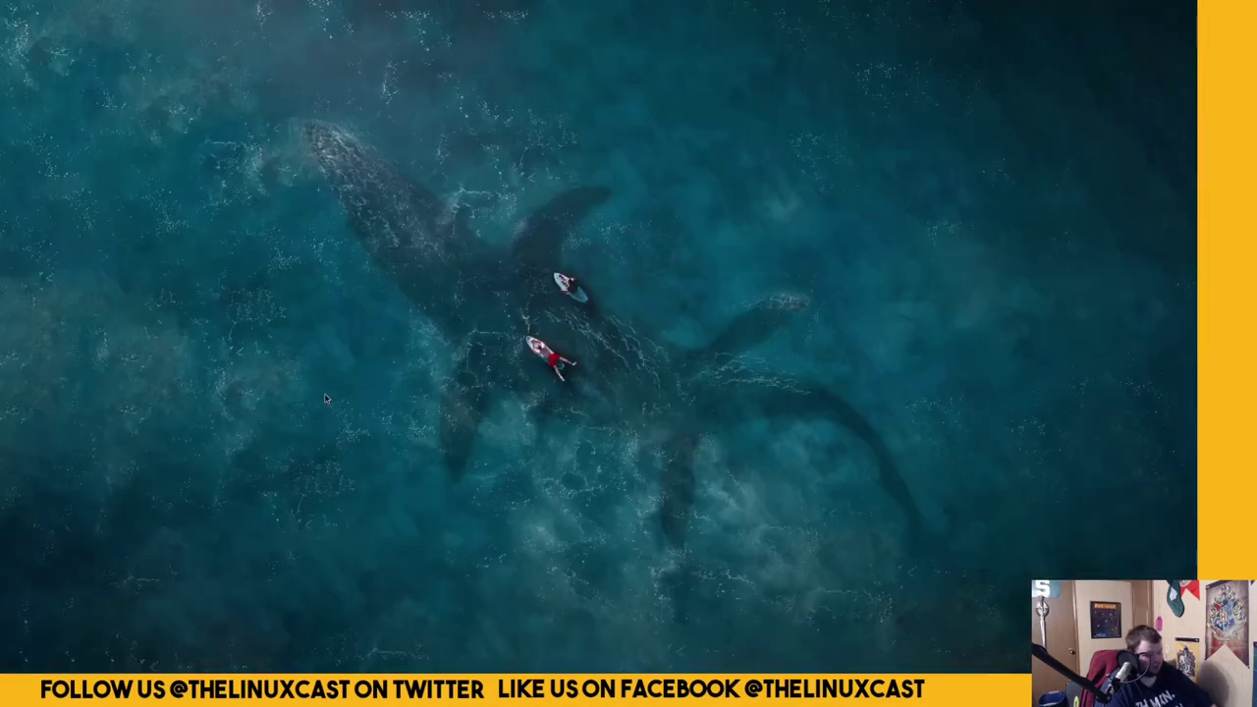
Go to workspace 1 and switch the active OBS scene to Scene 2
key(super+1)
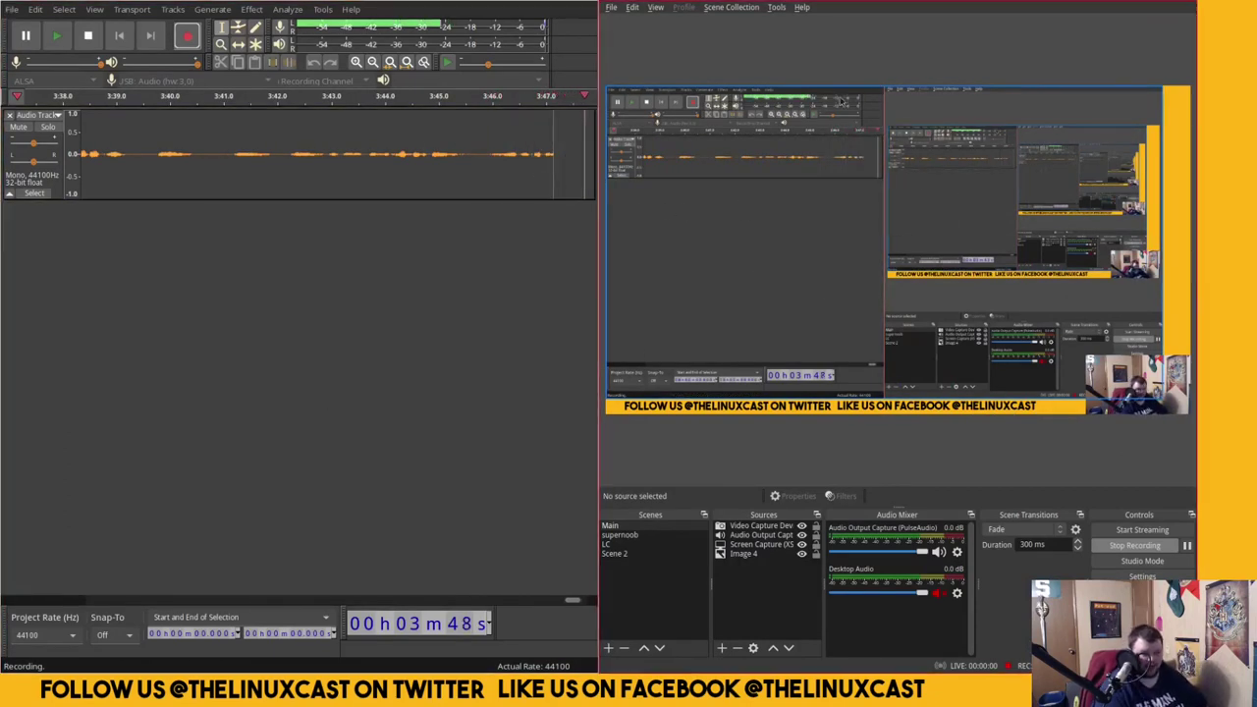
click(547, 287)
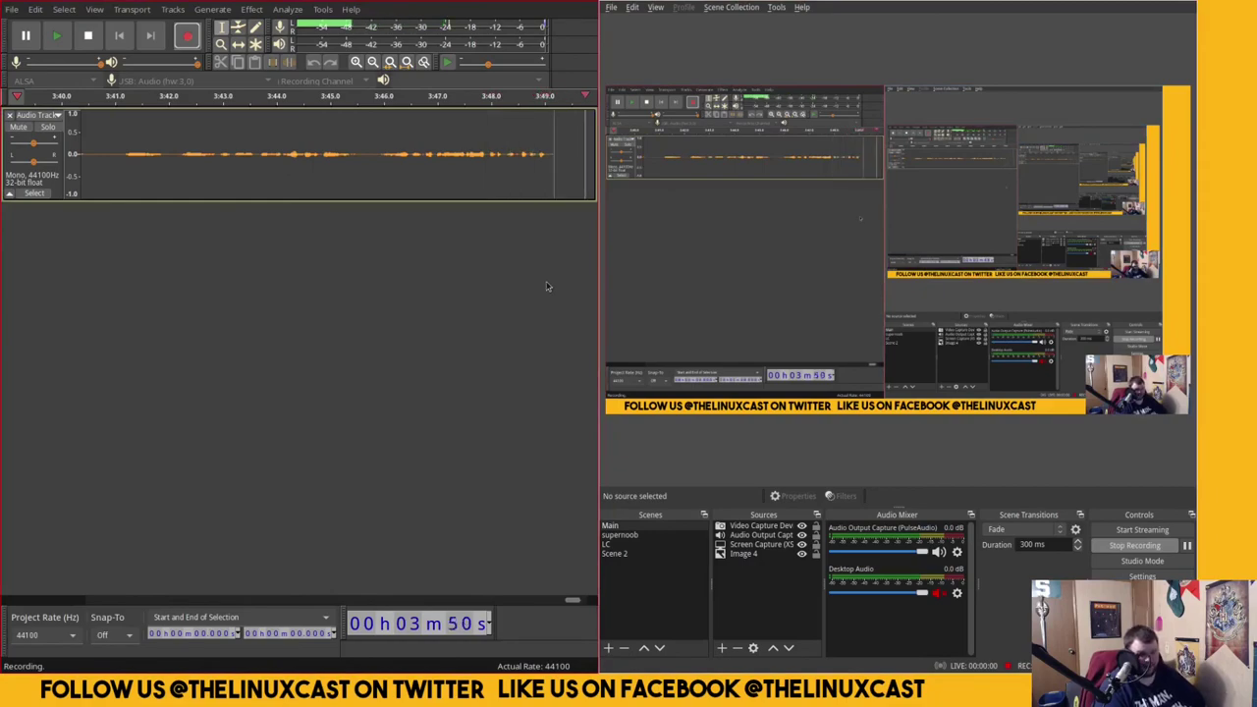
click(648, 554)
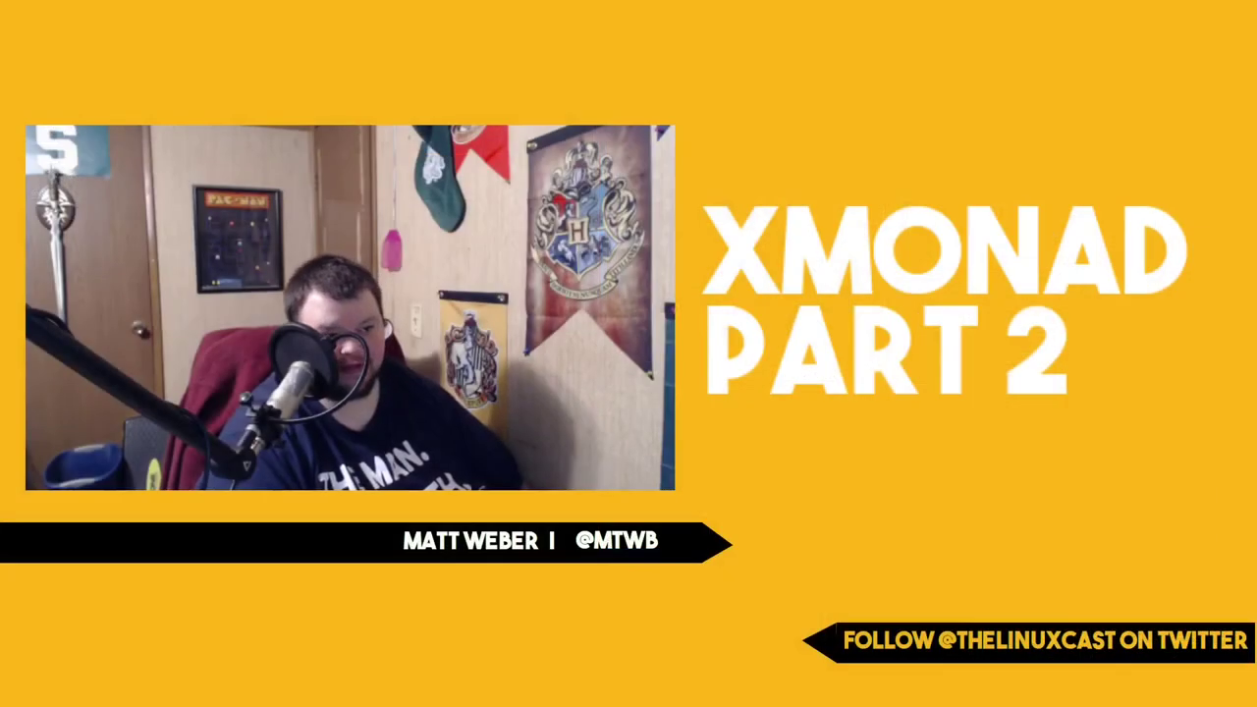